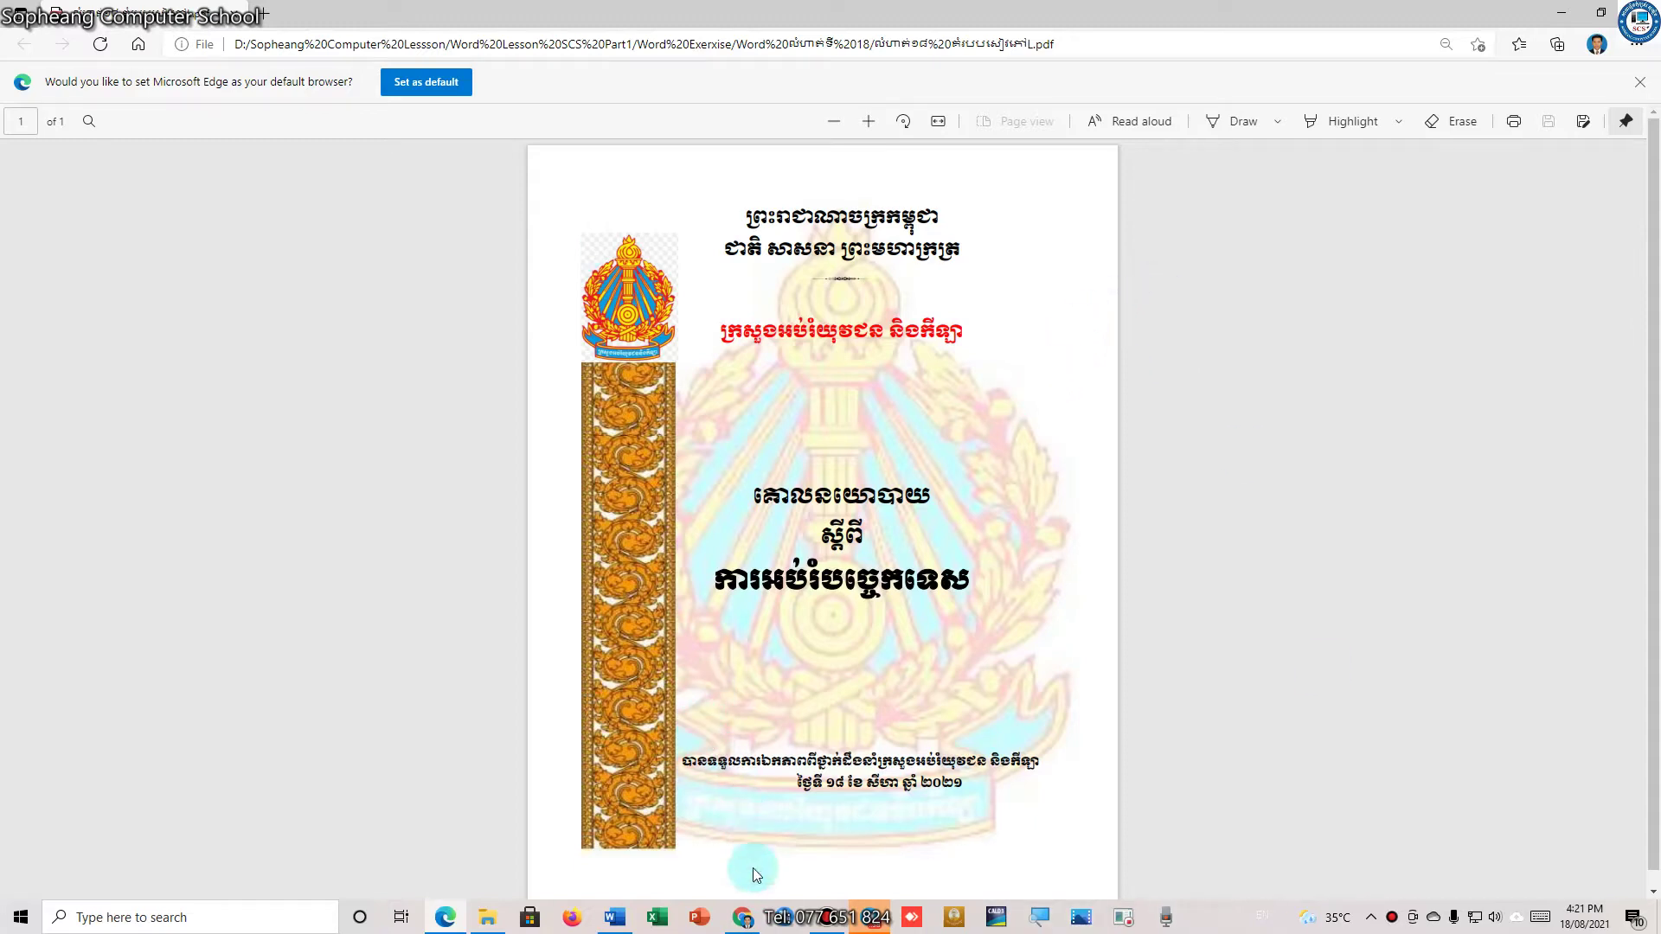
Compare the ministry's policy web page and the sample cover PDF with the blank Word document
left_click(746, 915)
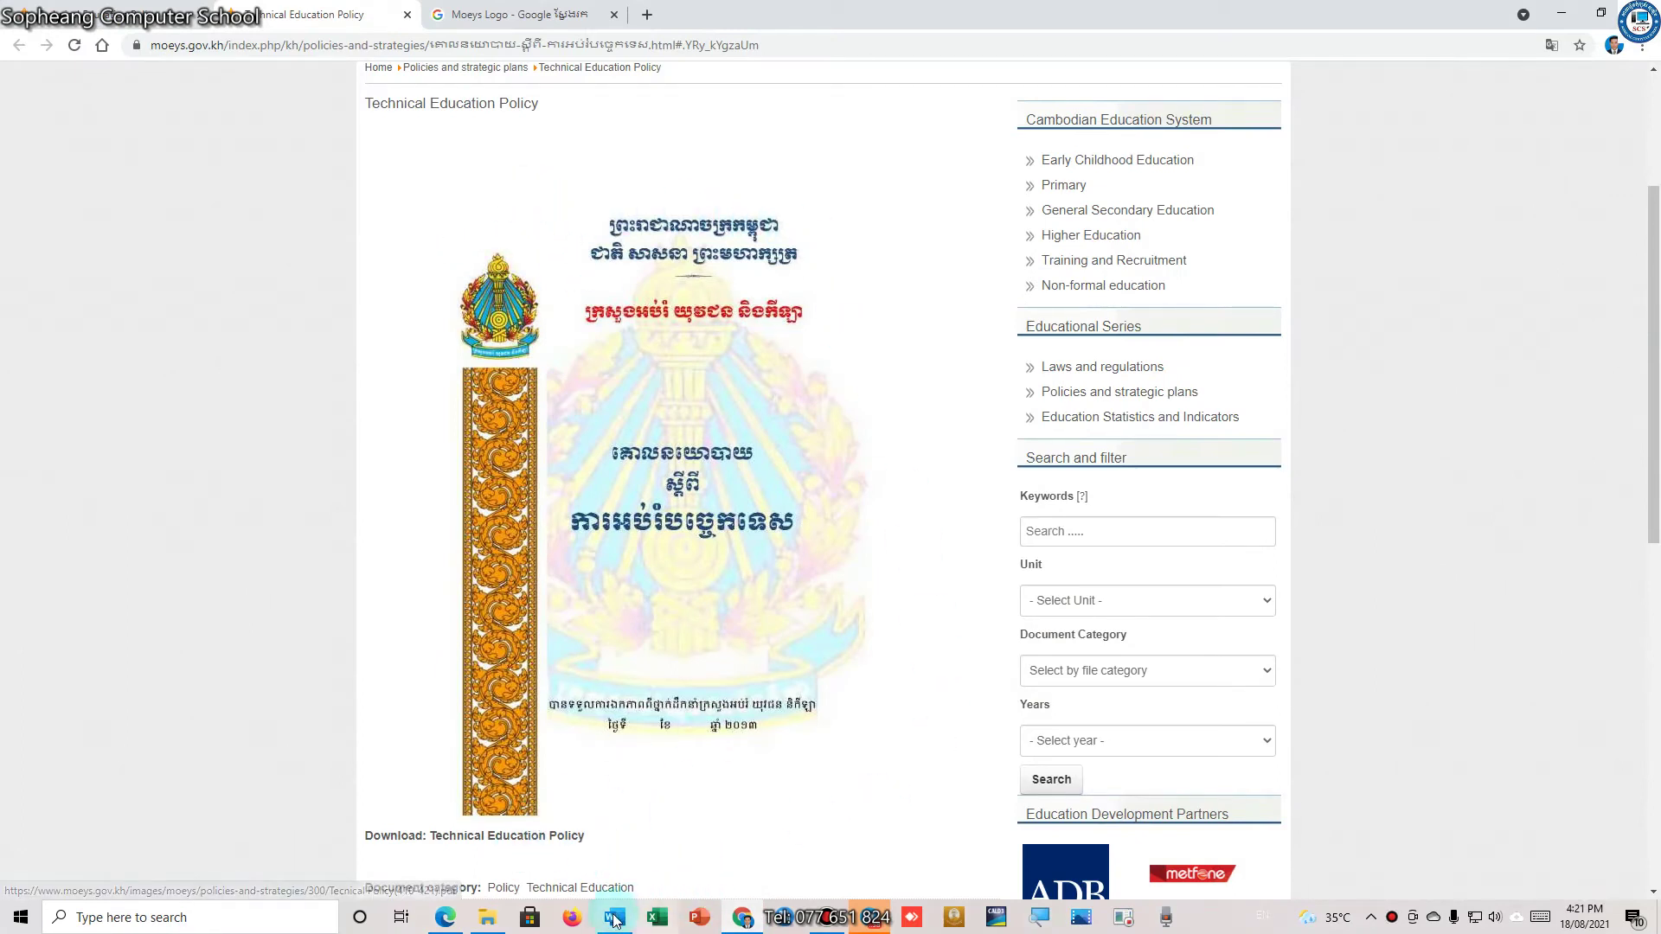
left_click(444, 917)
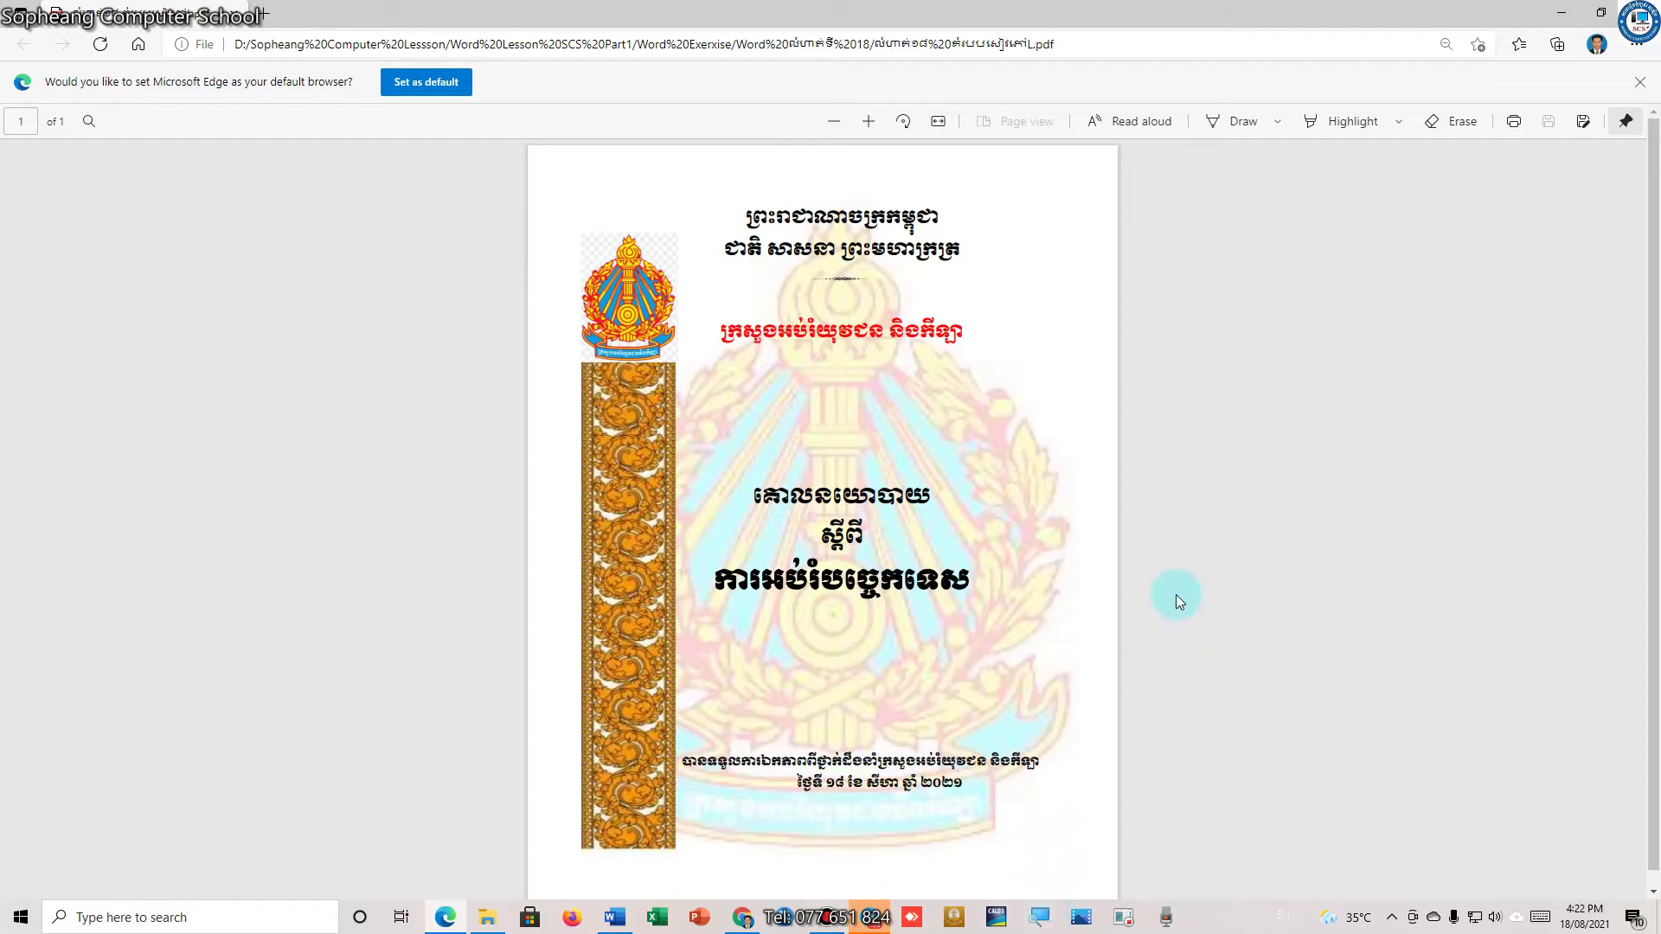
left_click(614, 916)
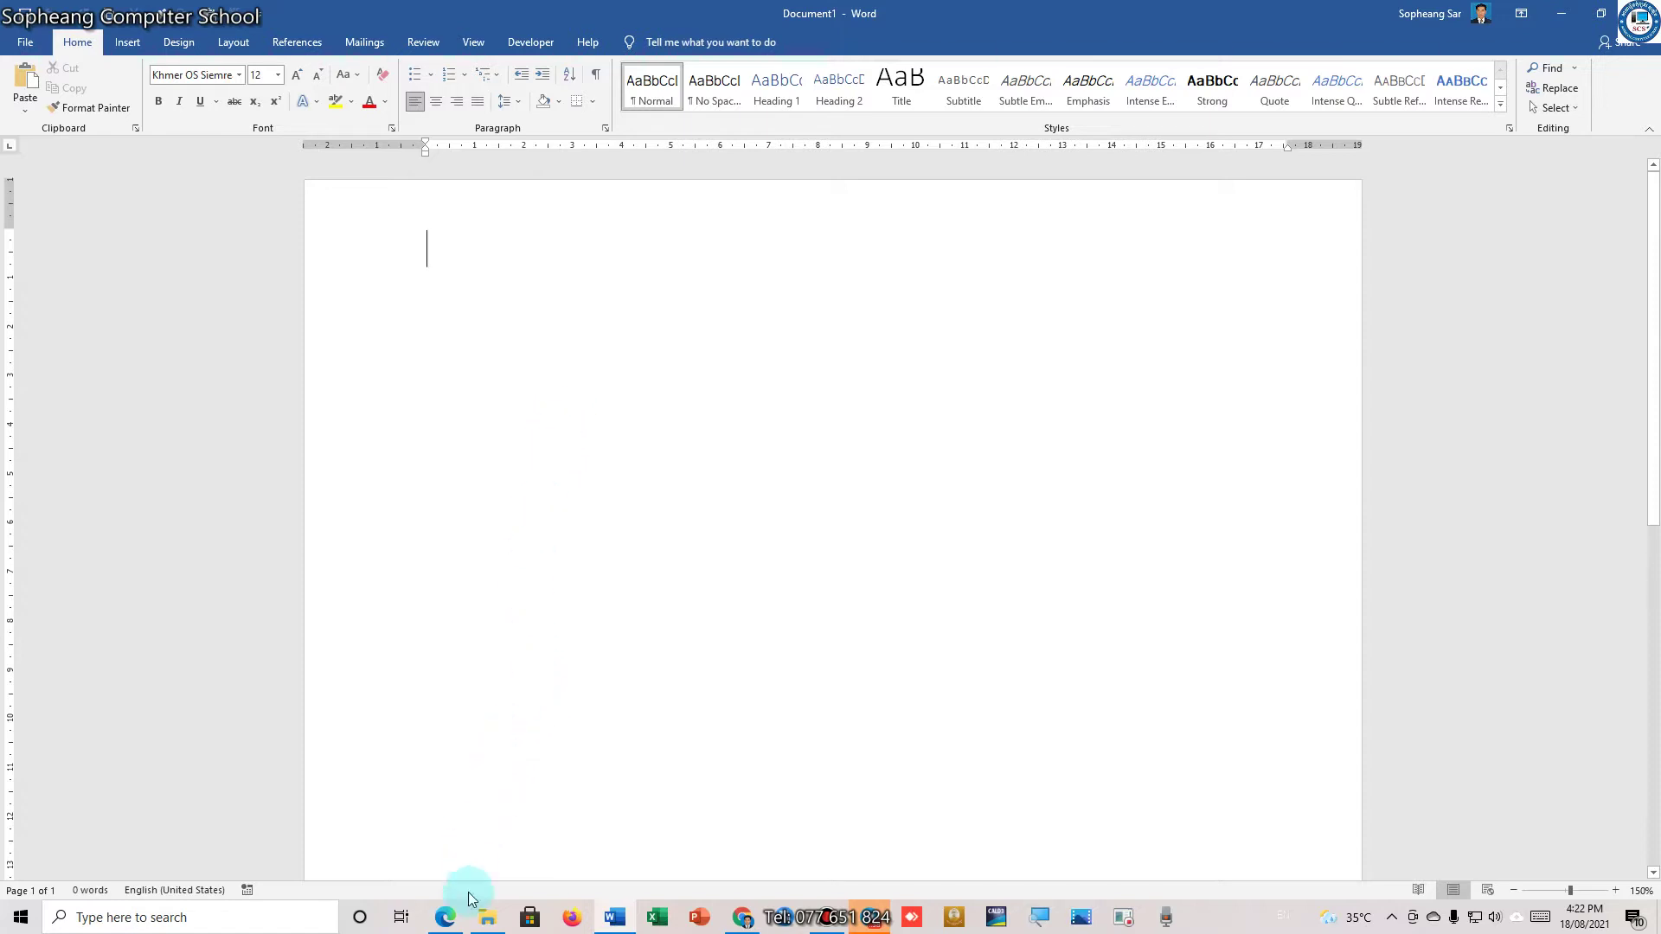
left_click(445, 916)
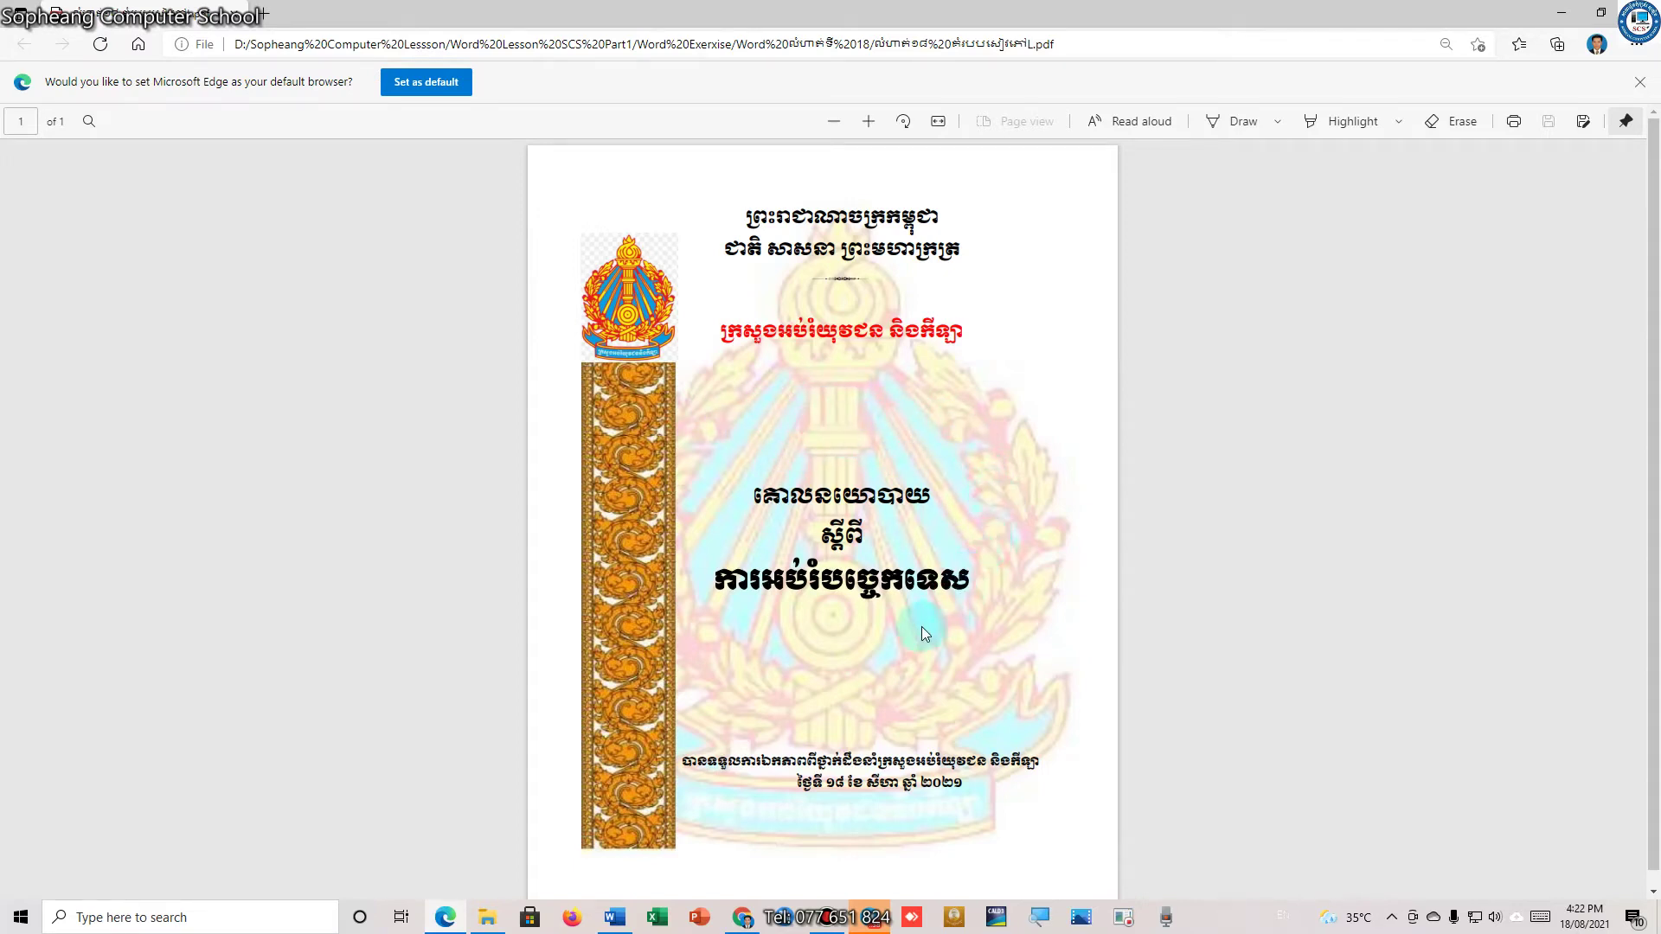
left_click(613, 917)
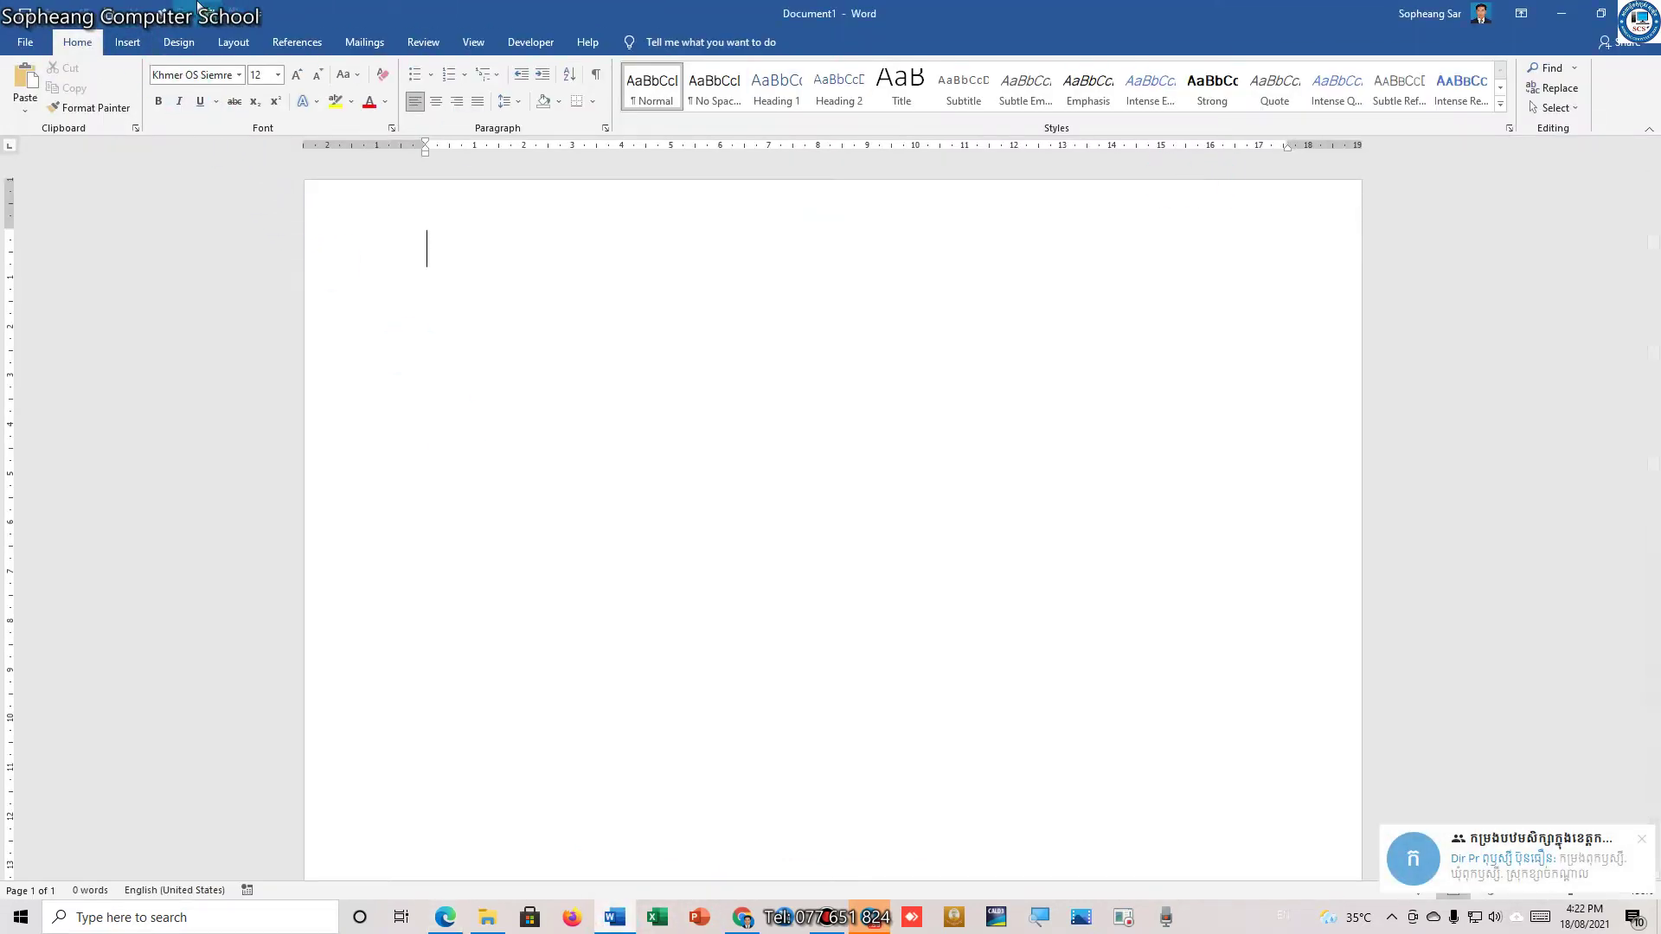
left_click(128, 43)
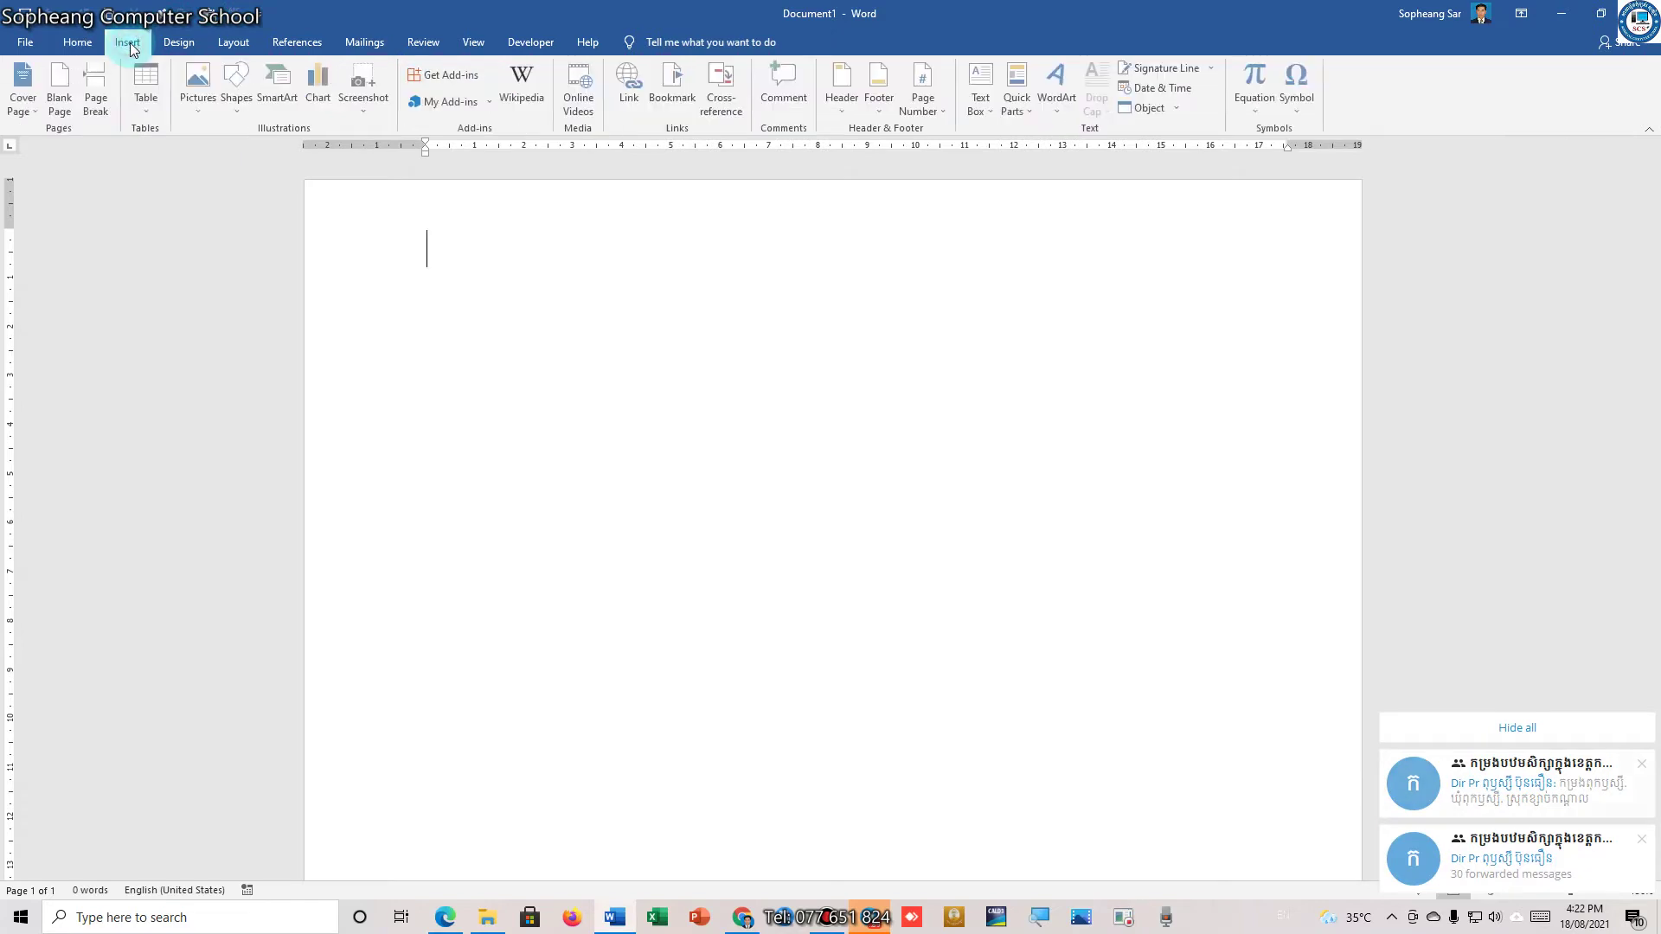
left_click(1062, 119)
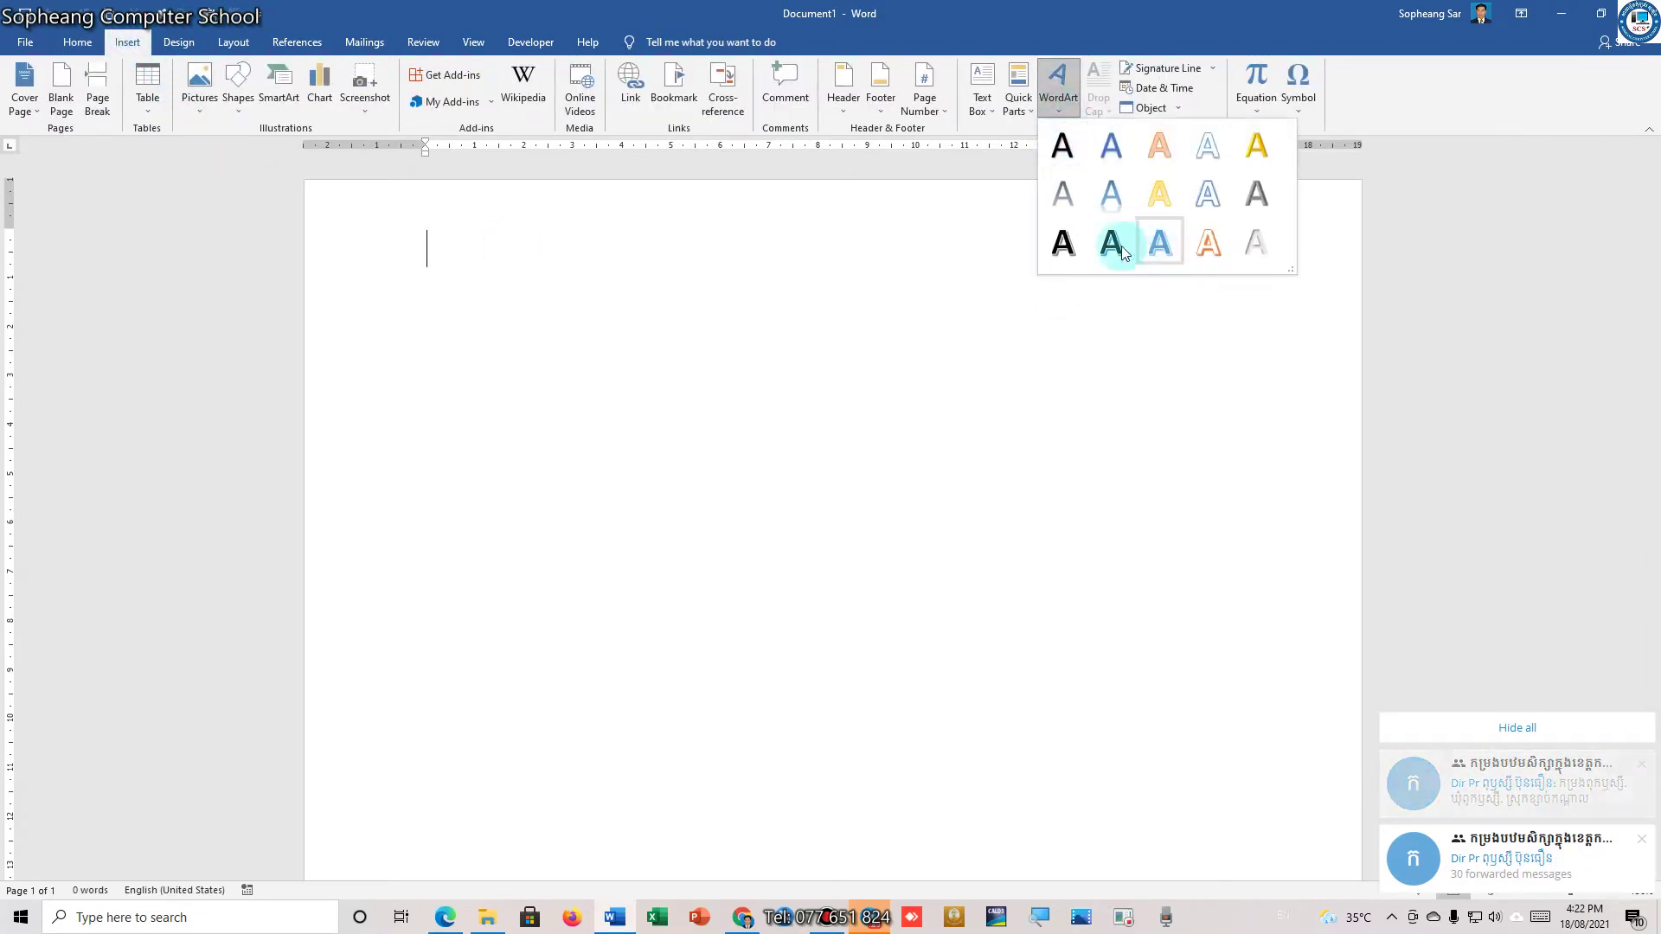
left_click(956, 379)
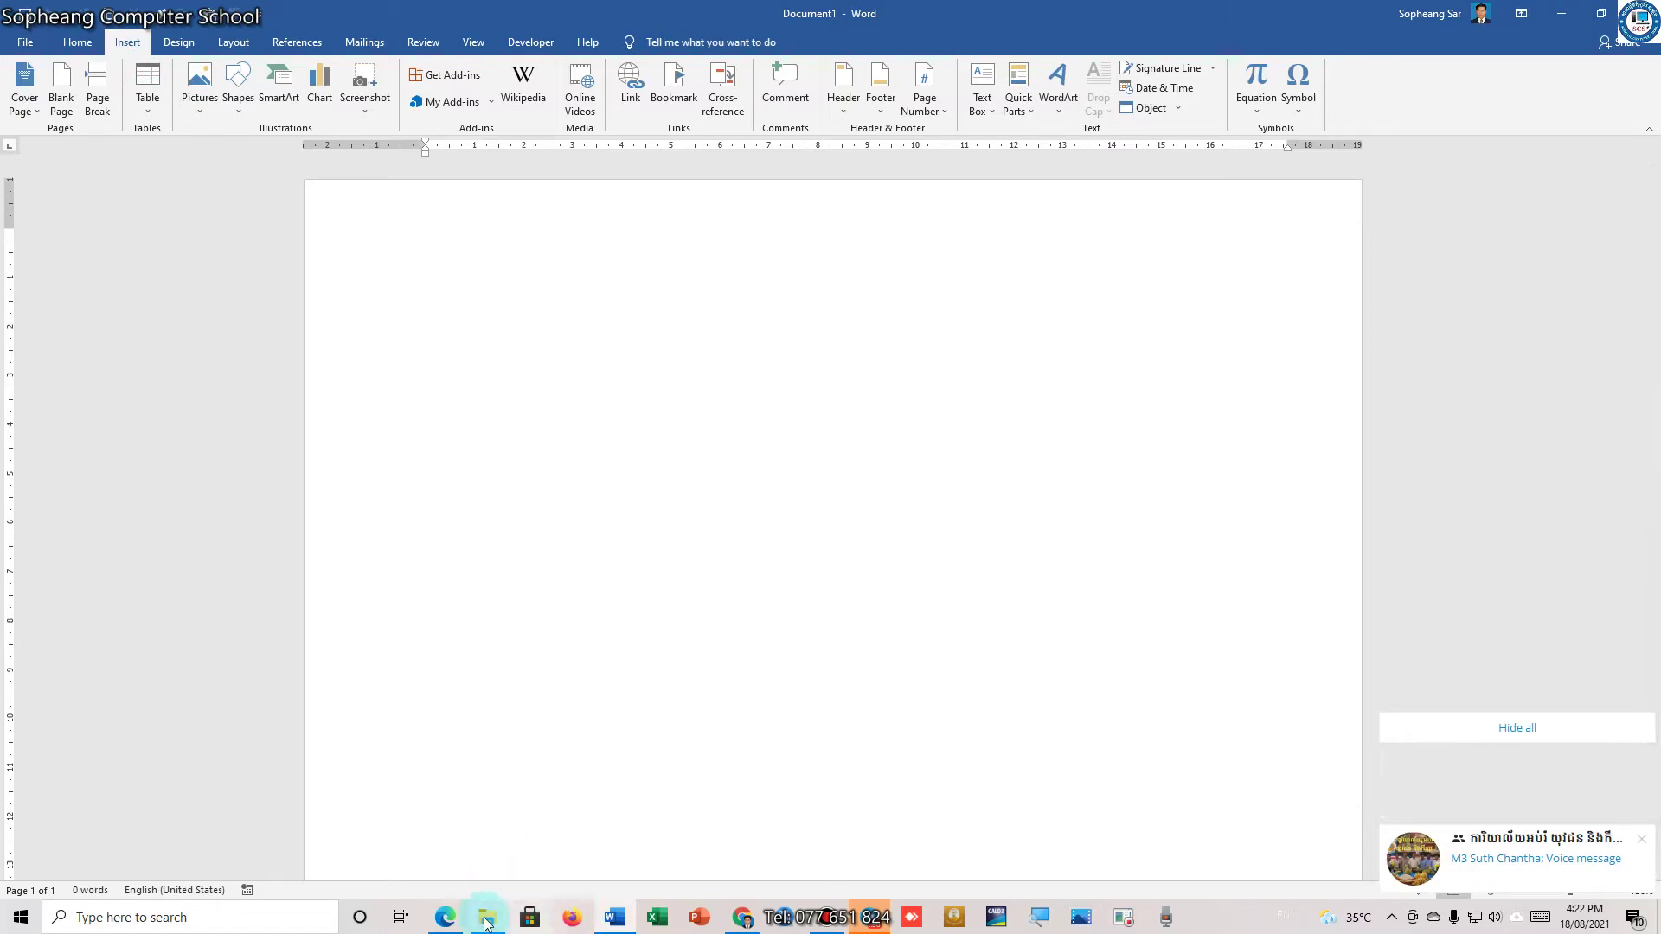
left_click(445, 917)
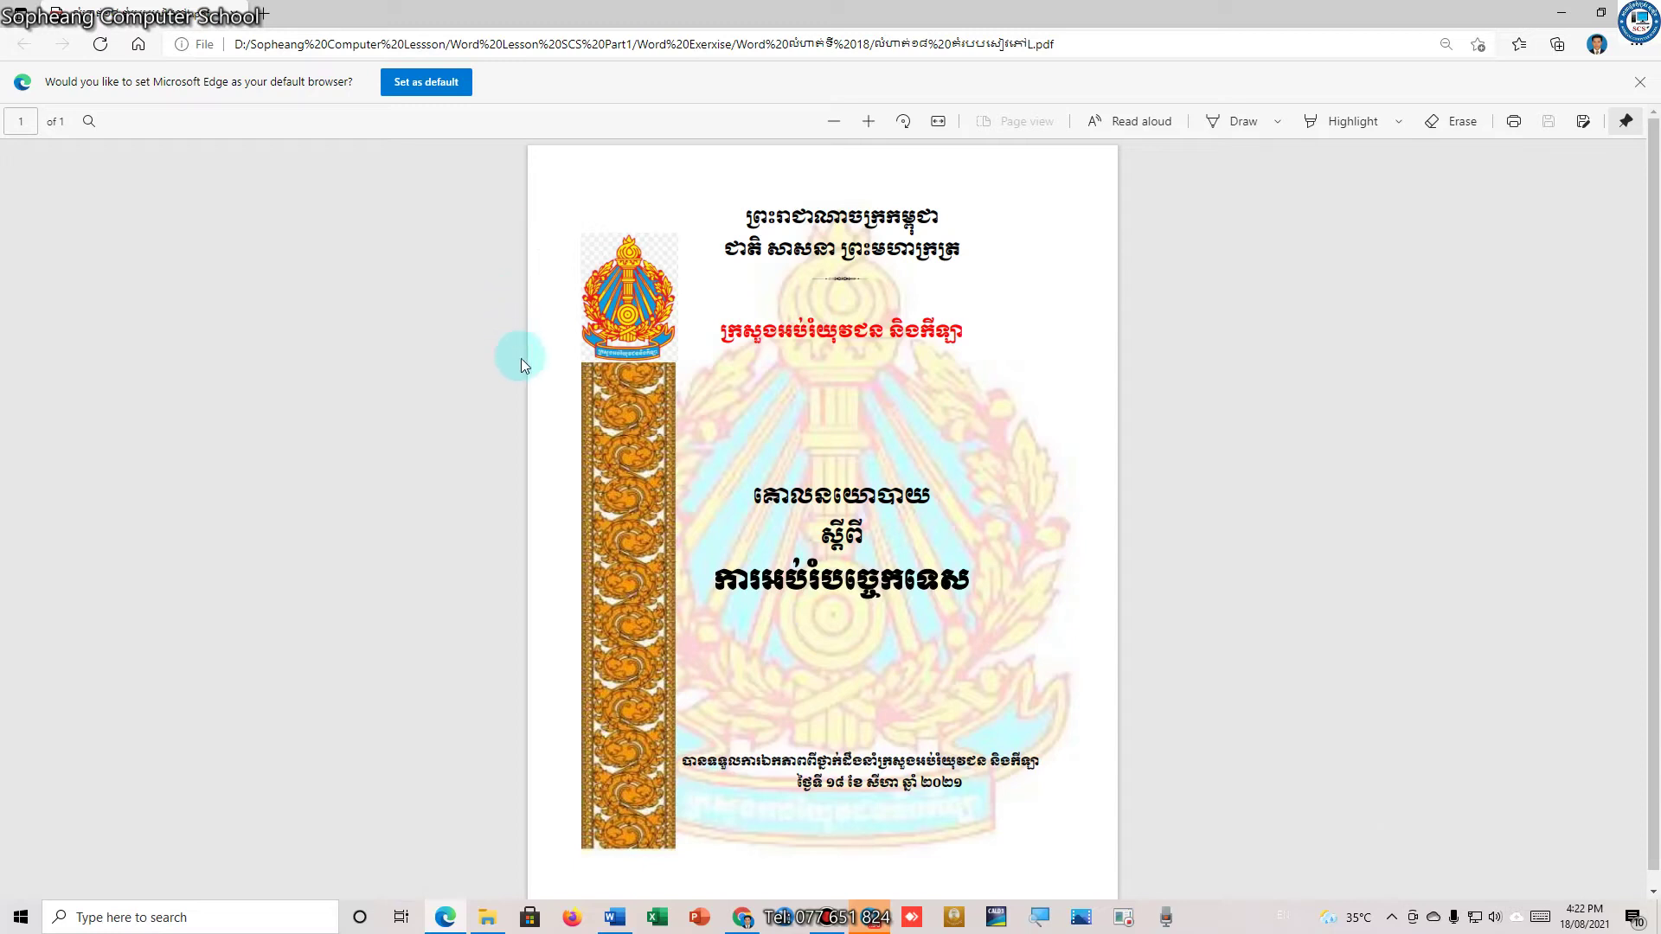
left_click(614, 917)
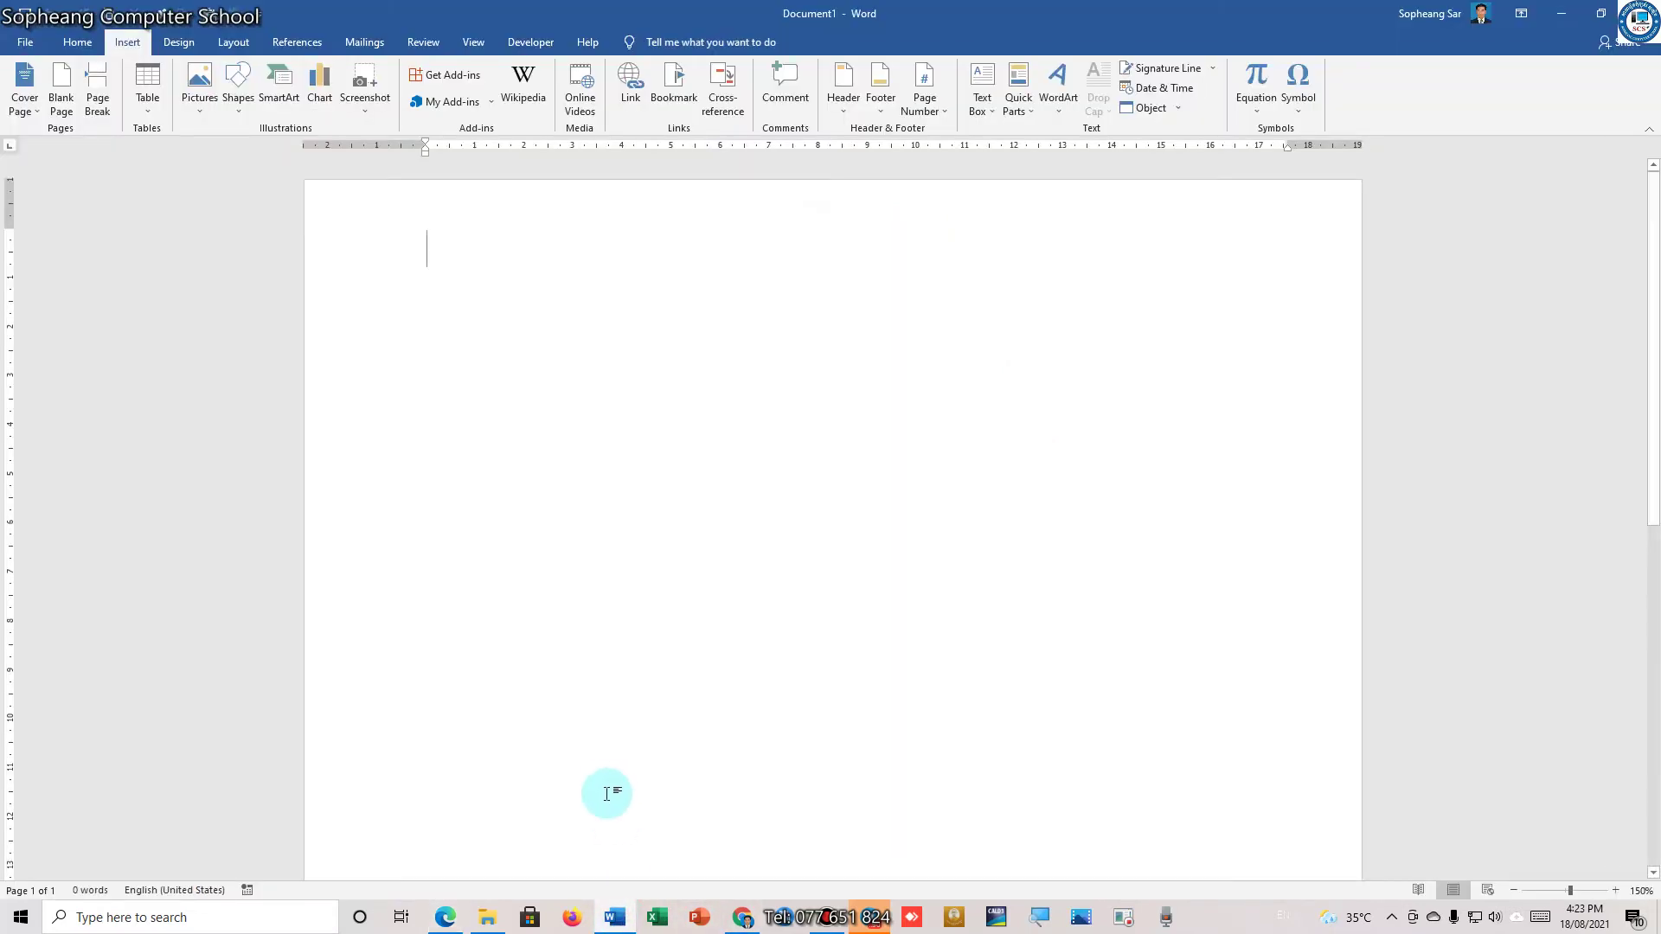
left_click(446, 916)
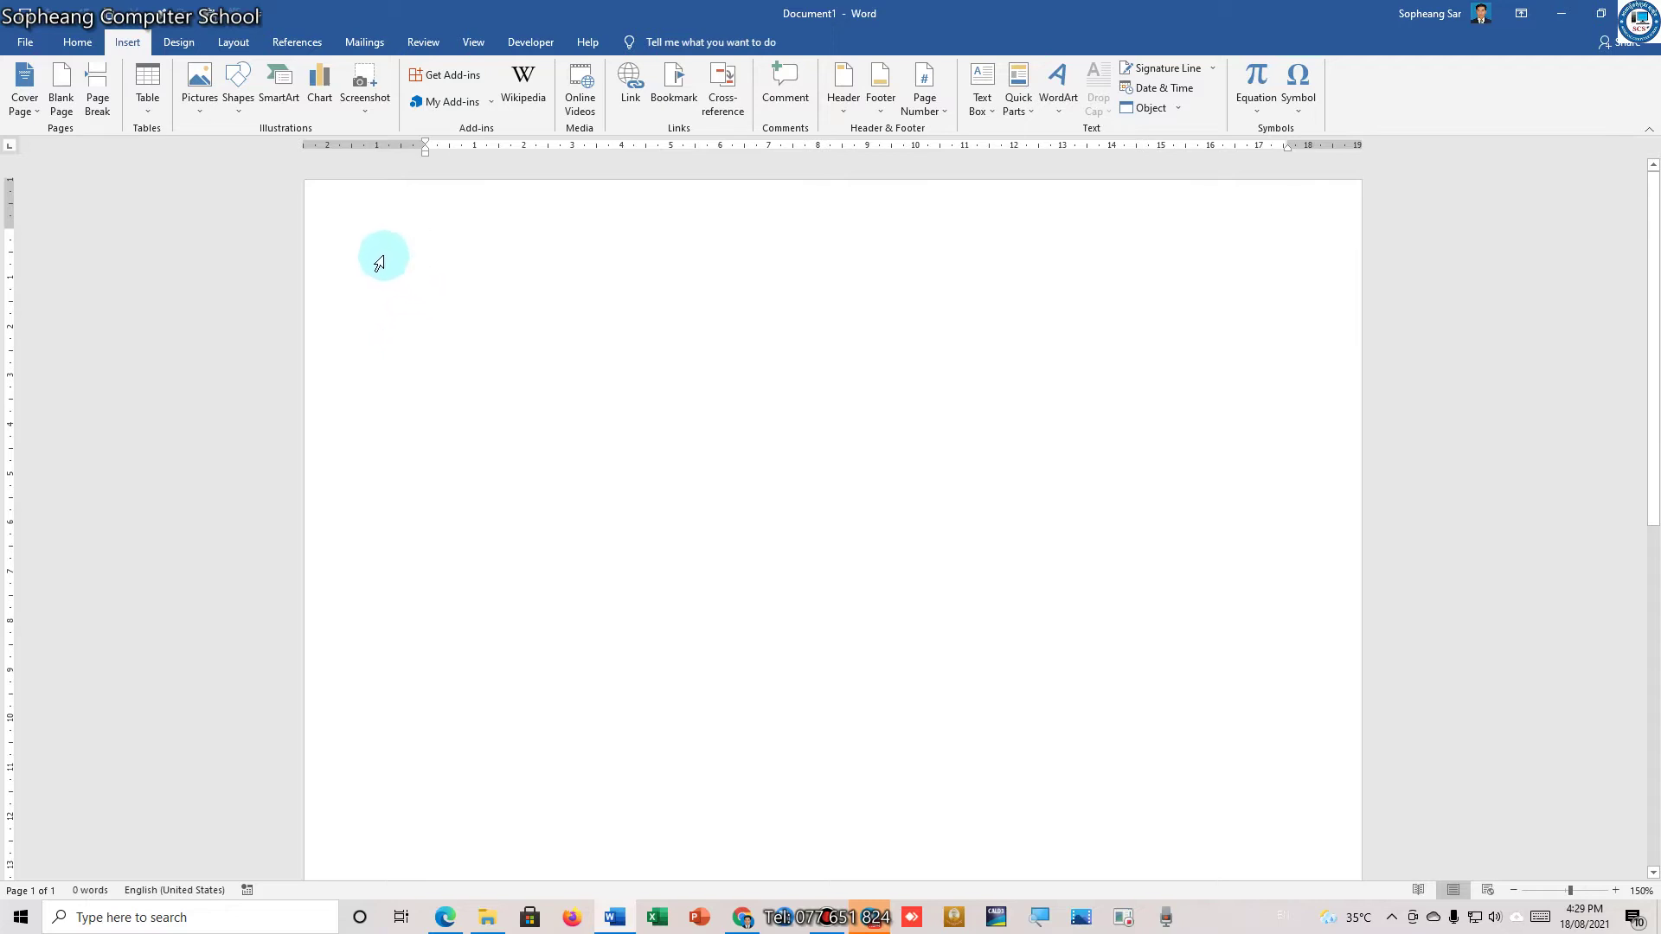
Open the Printed Watermark dialog via Design > Watermark > Custom Watermark
left_click(232, 42)
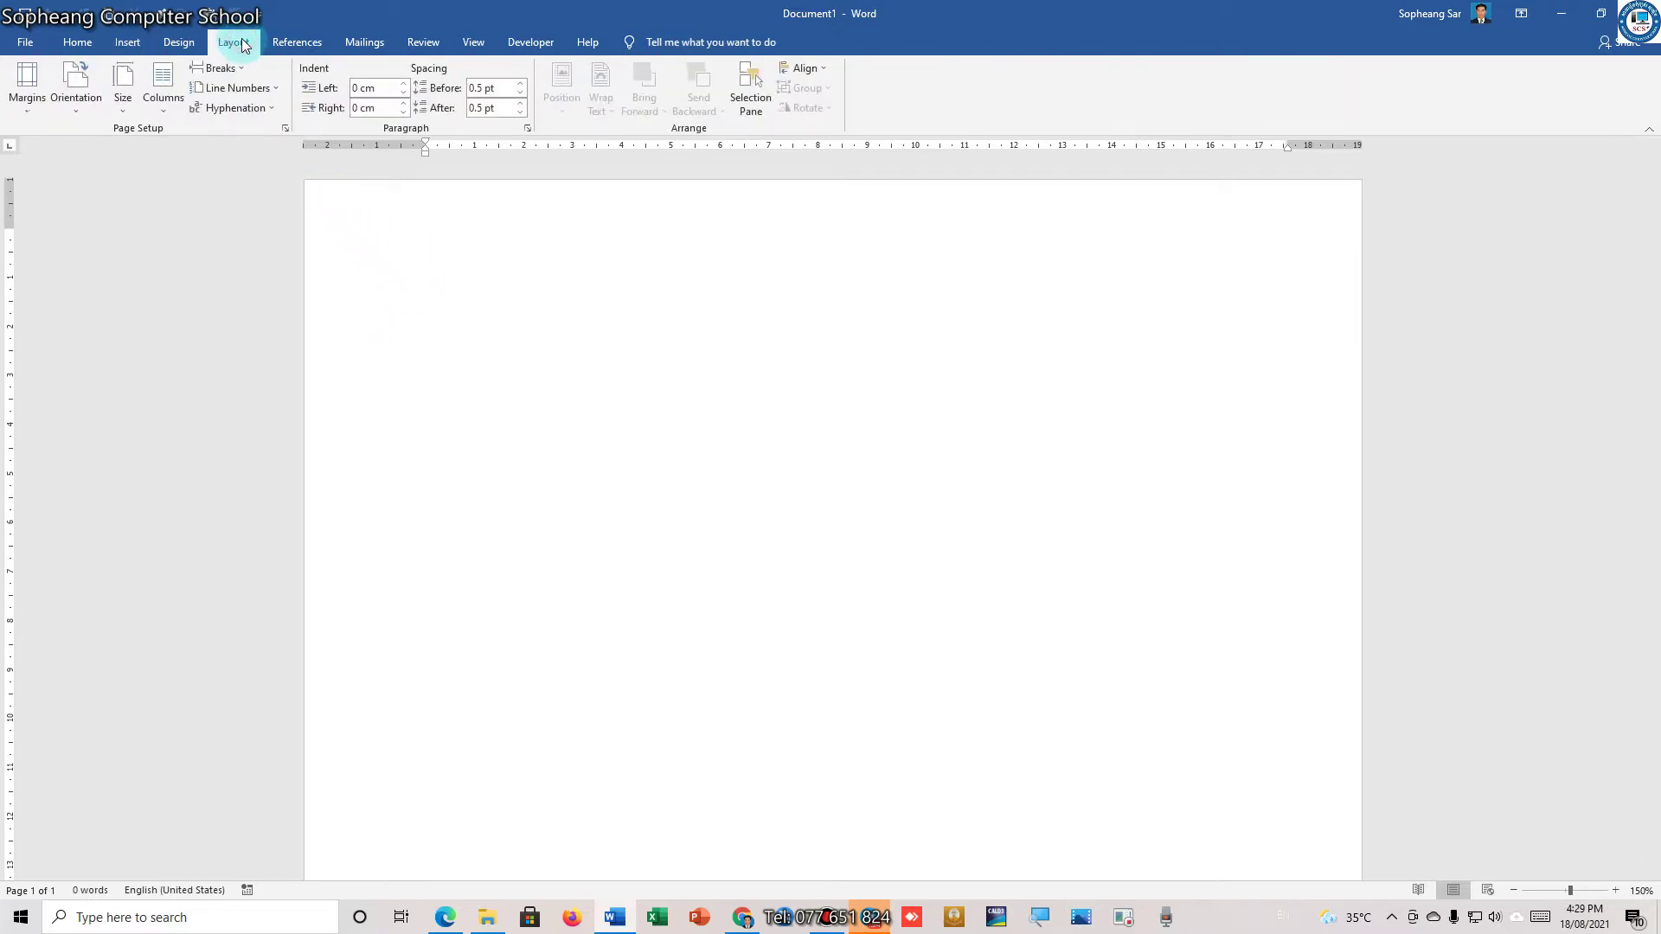
left_click(183, 43)
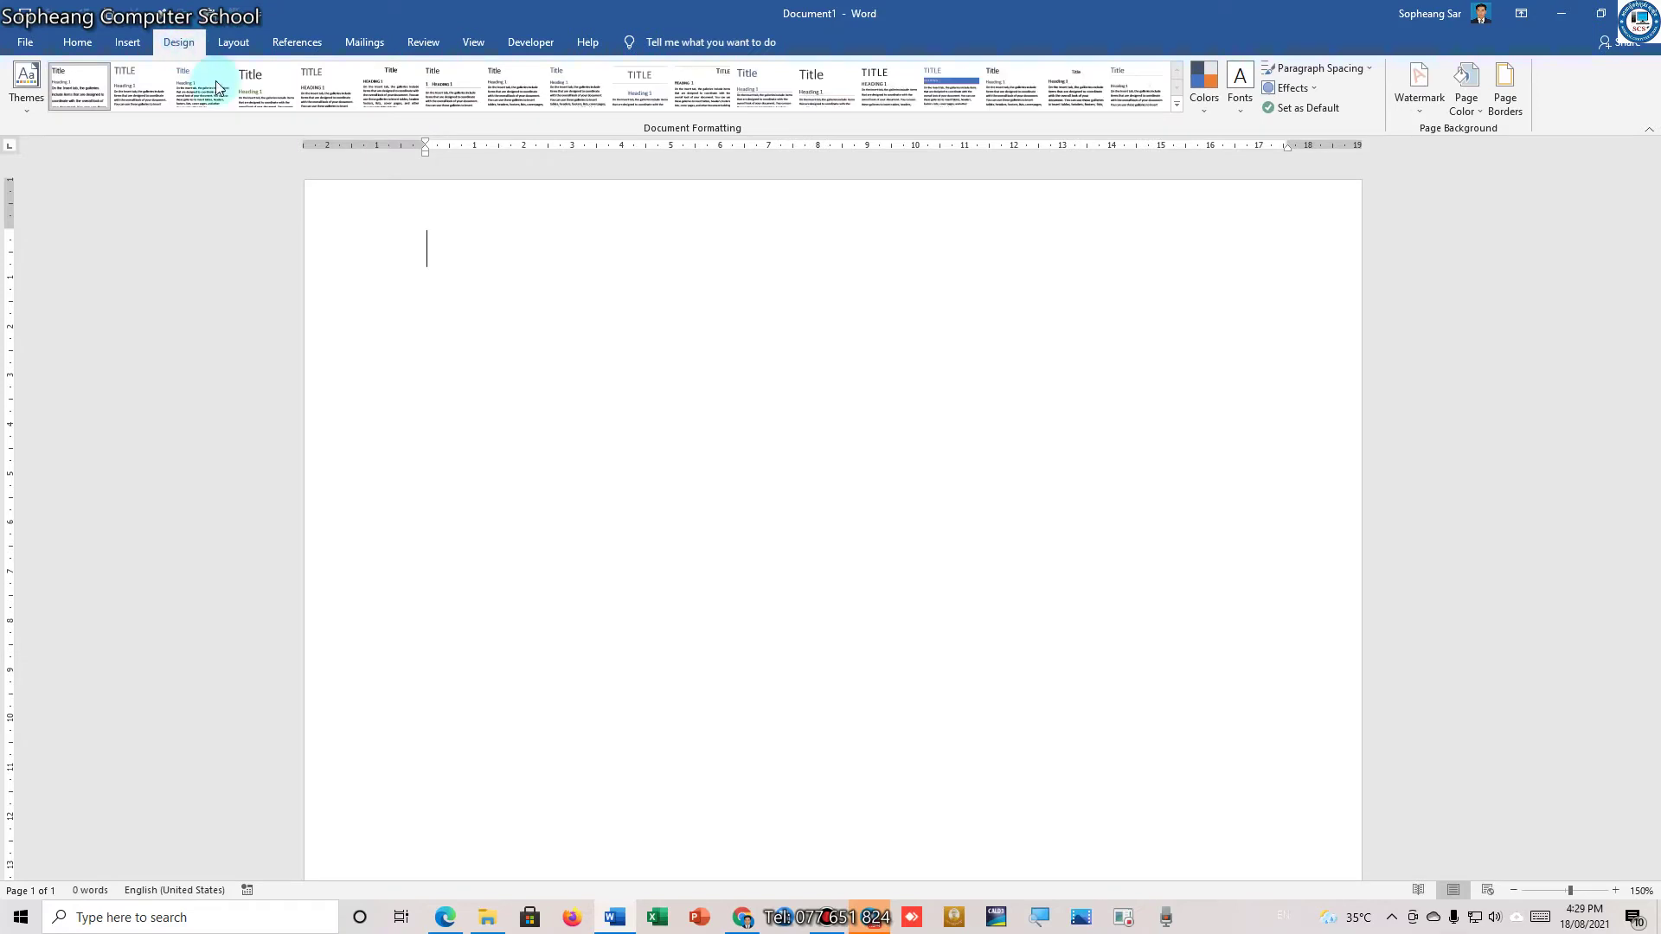
left_click(1423, 118)
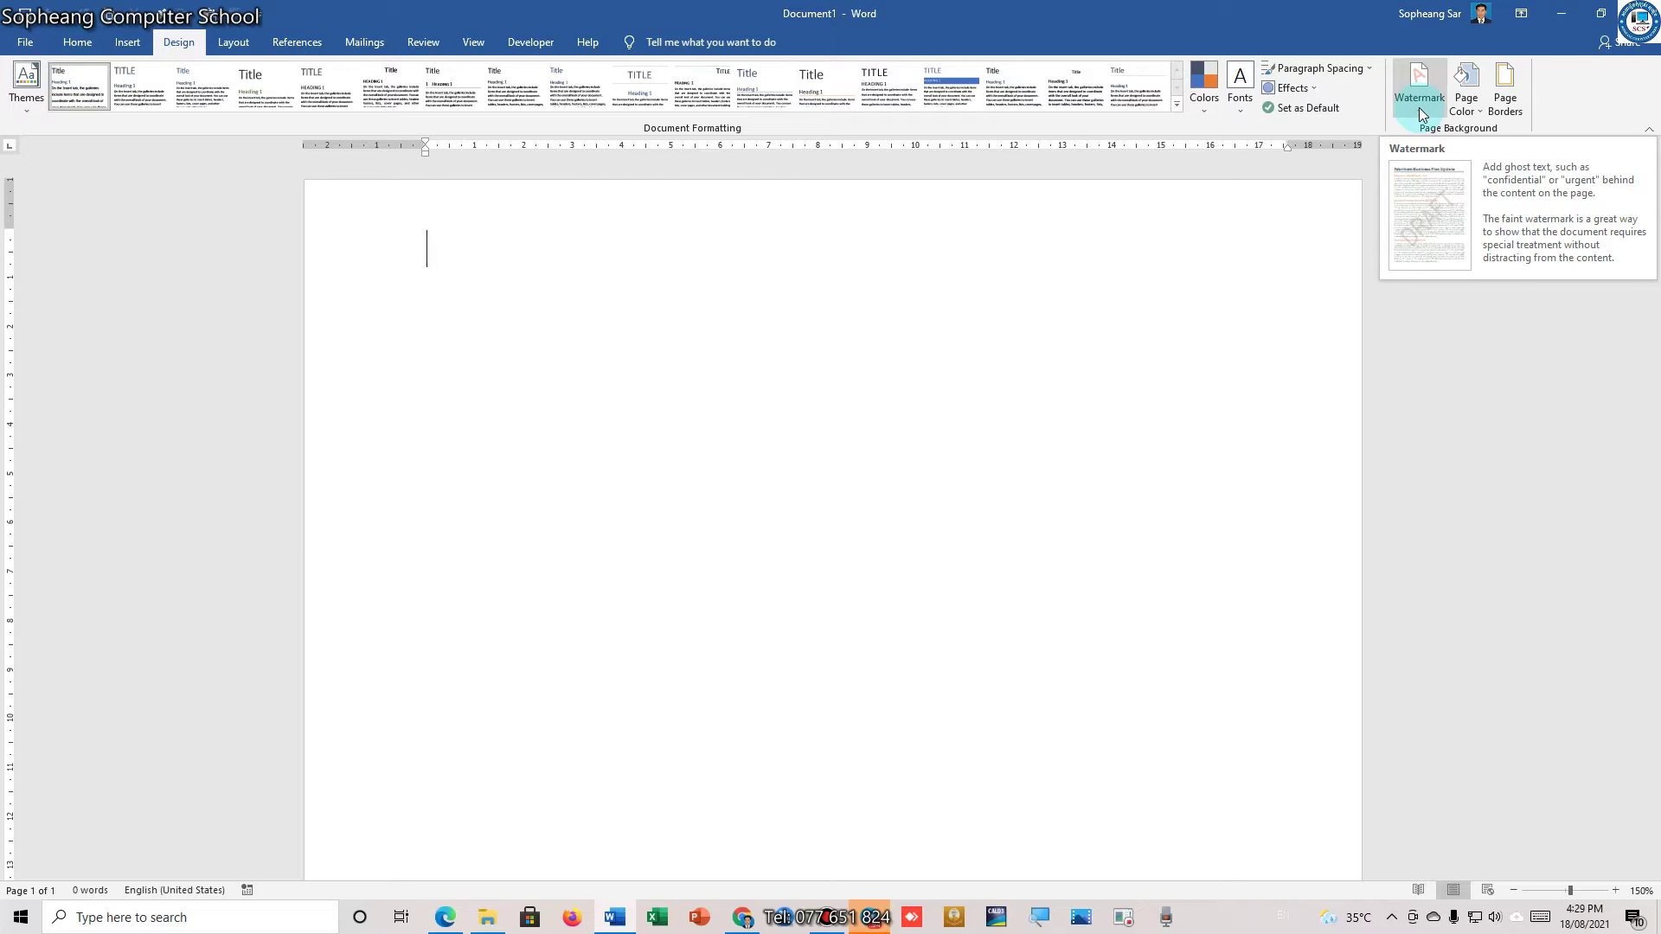
left_click(1419, 108)
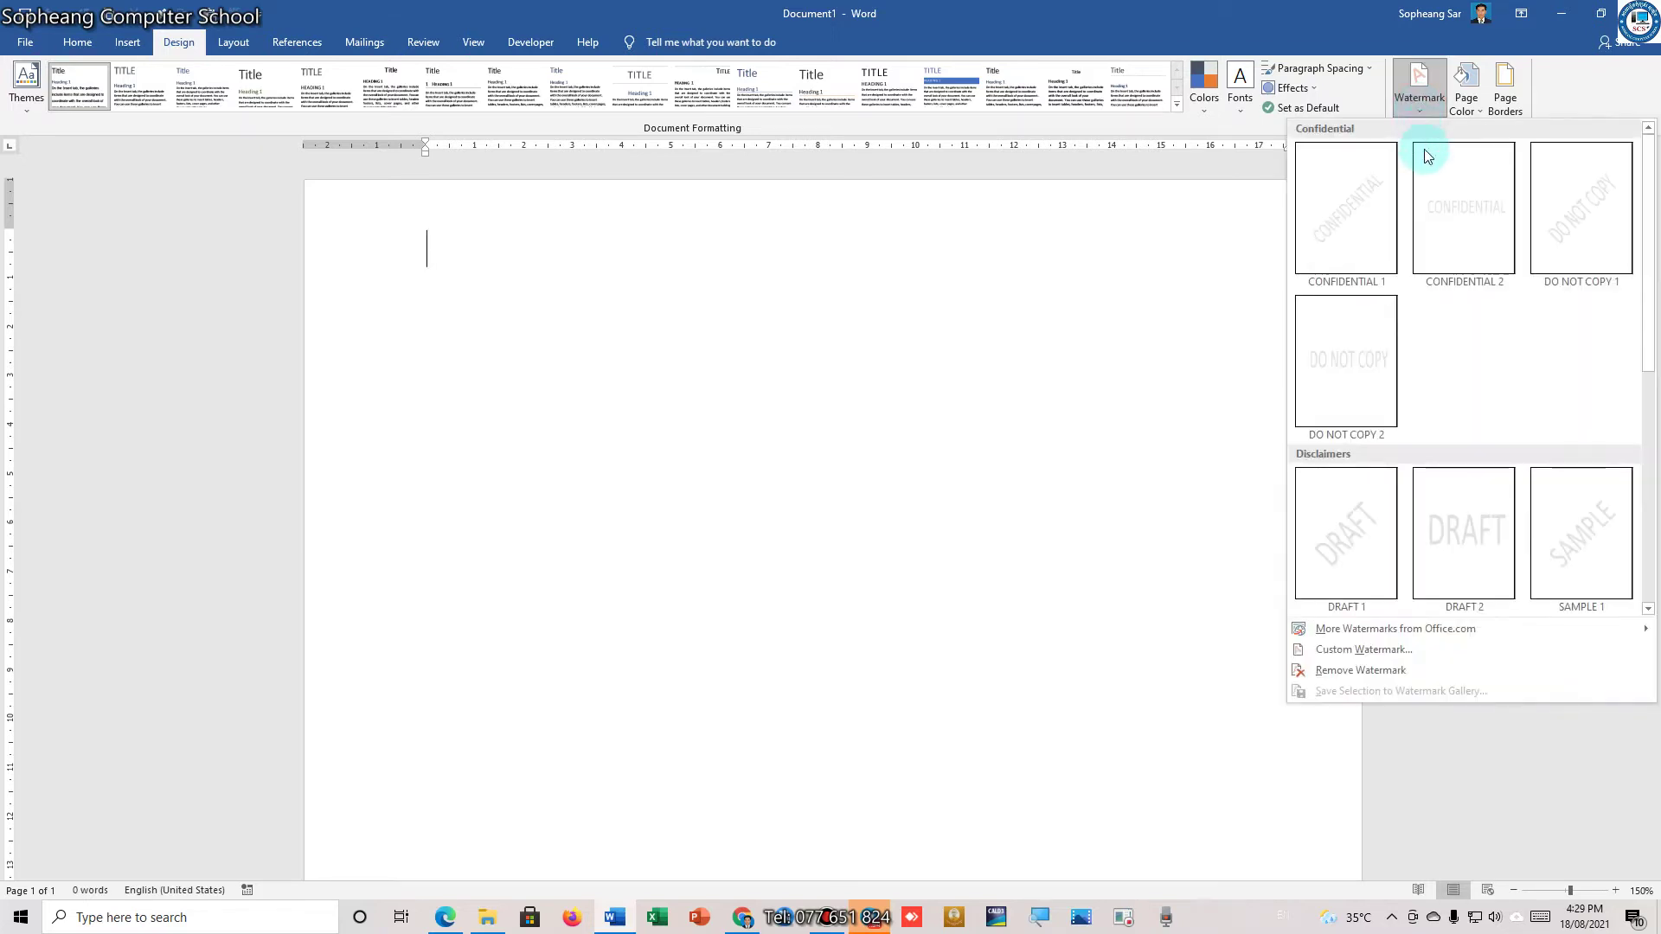
left_click(1425, 650)
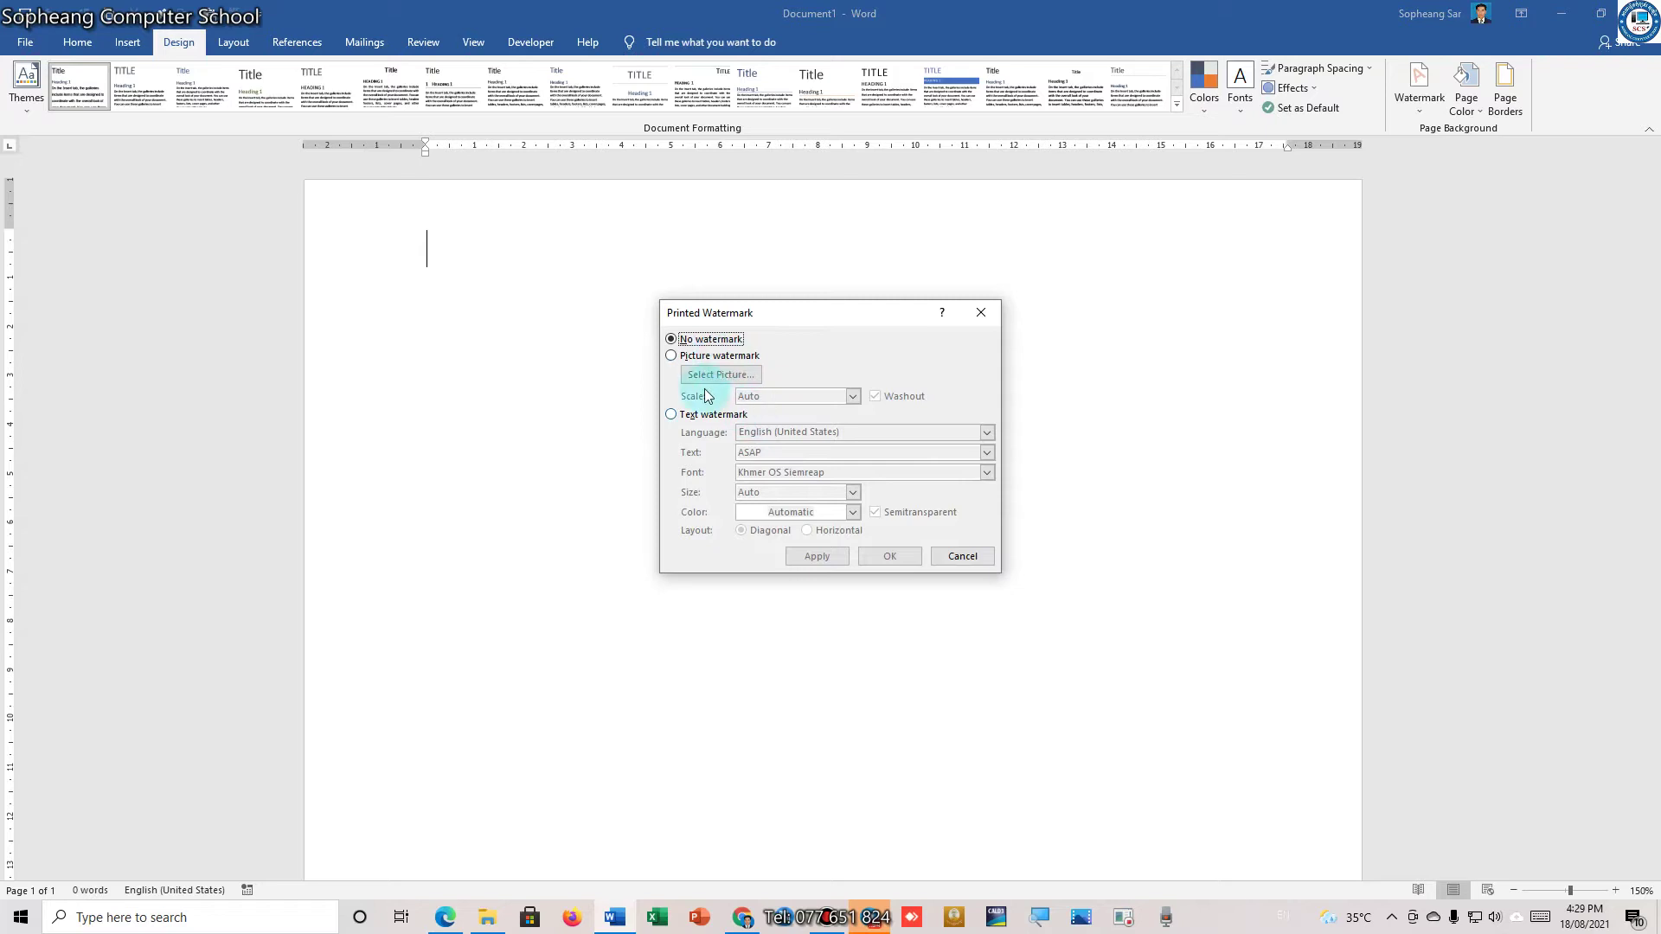
Apply the Desktop image 1111111.png as a washed-out picture watermark
left_click(671, 356)
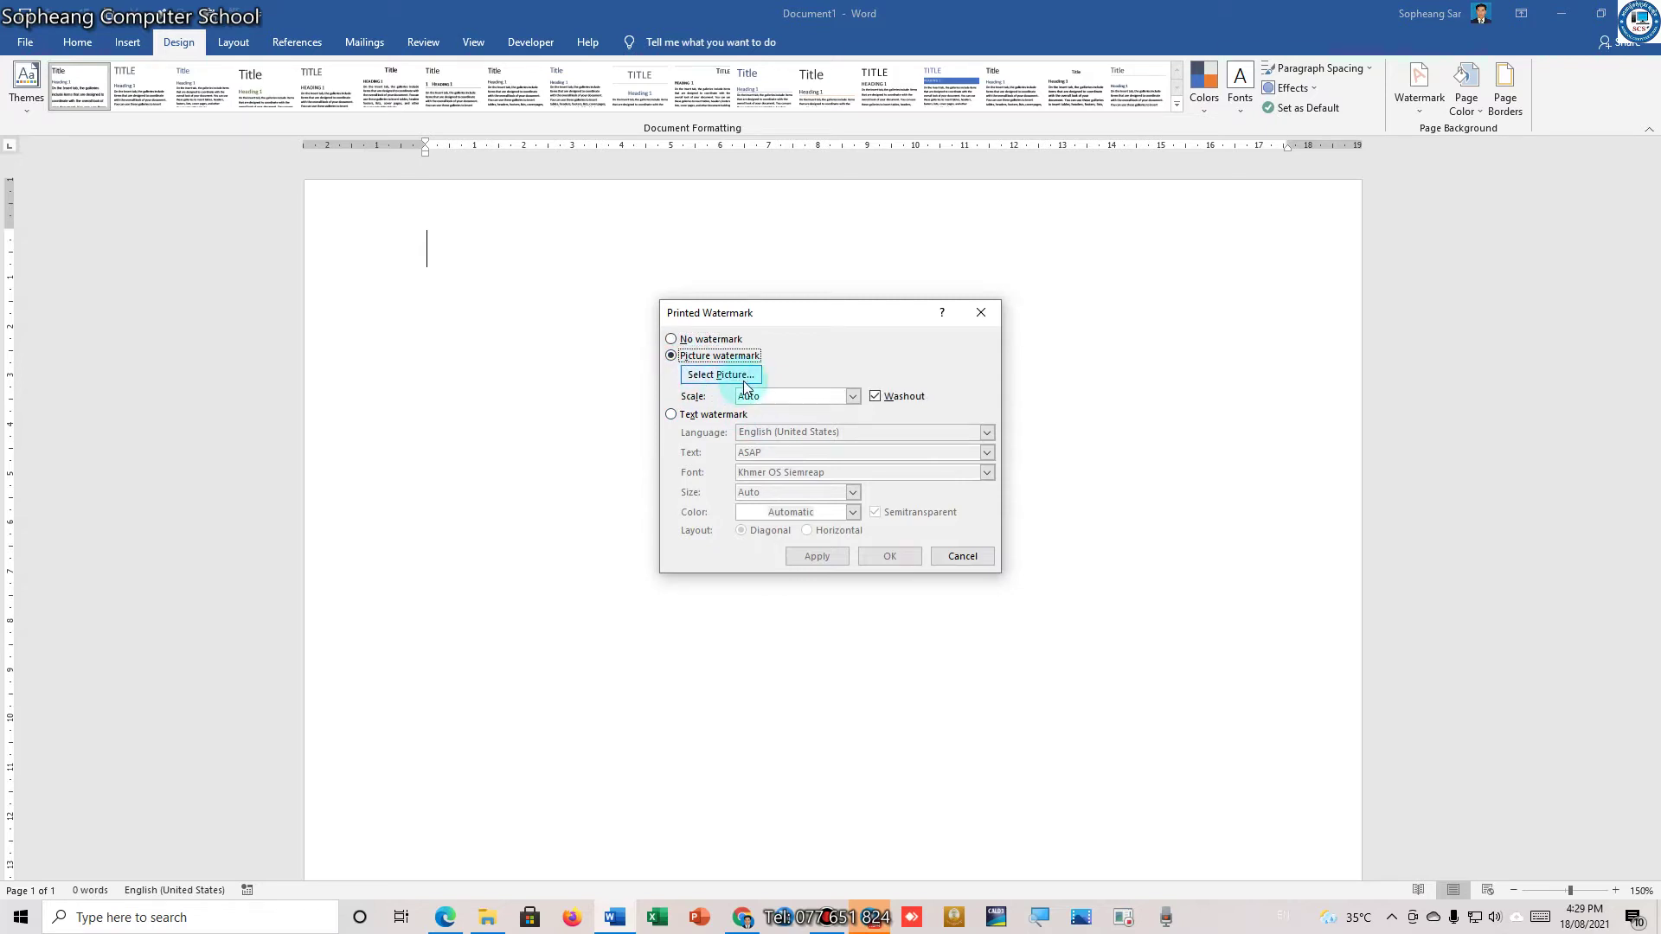
left_click(708, 380)
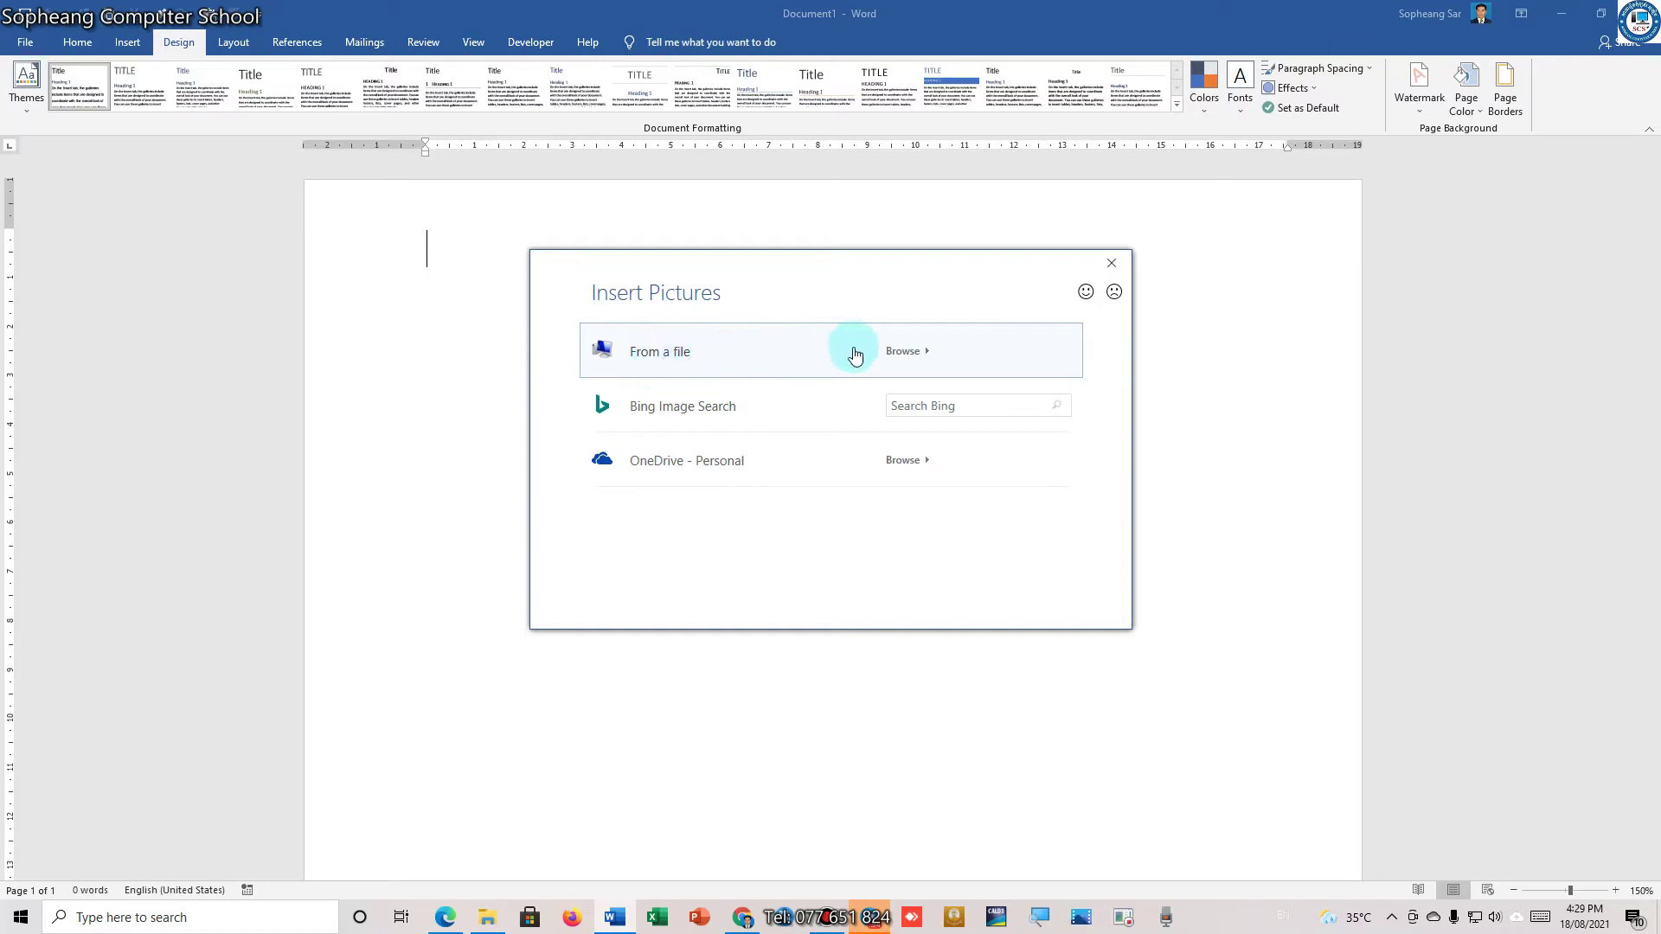
key("Escape")
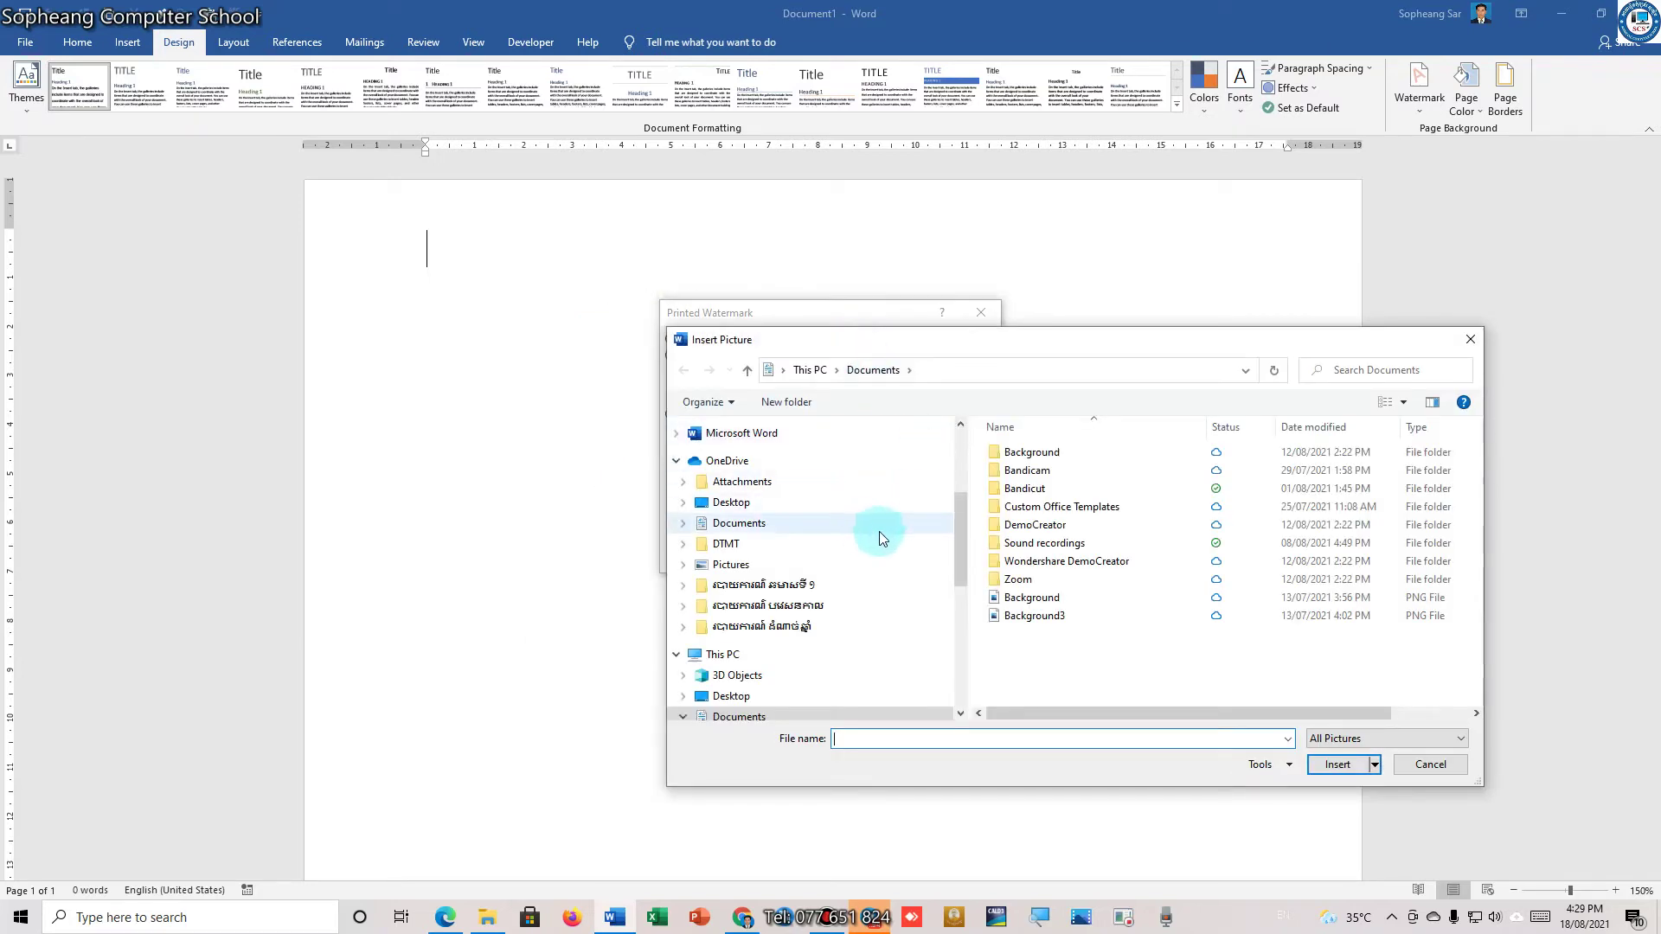
left_click_drag(963, 506, 954, 492)
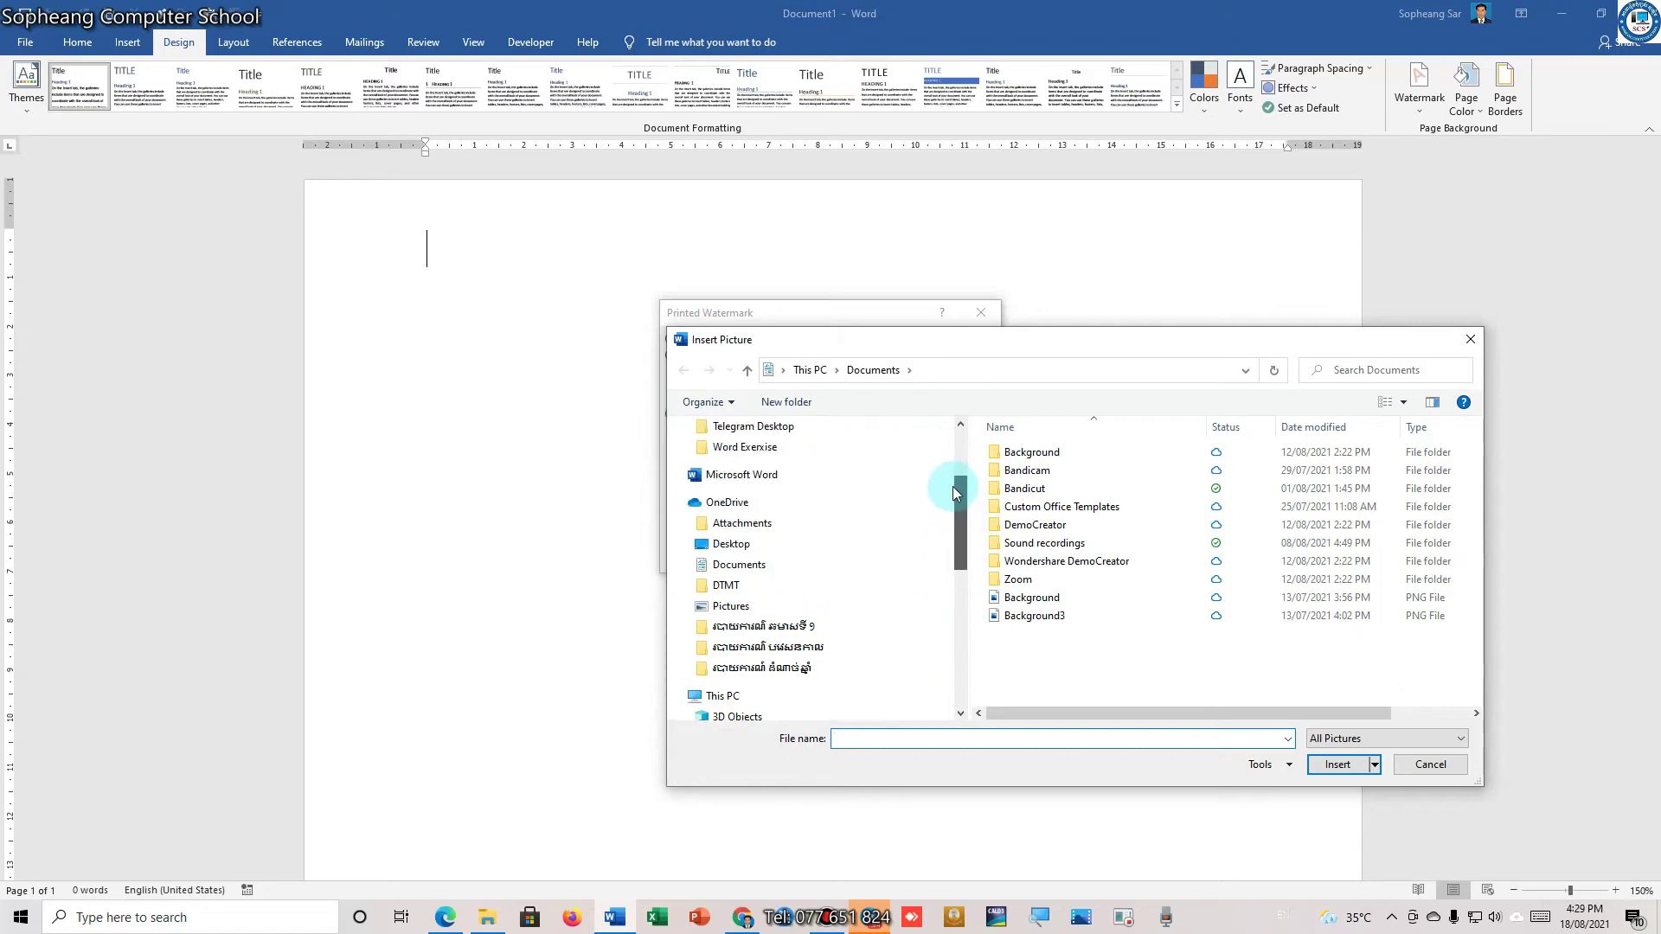
left_click(784, 563)
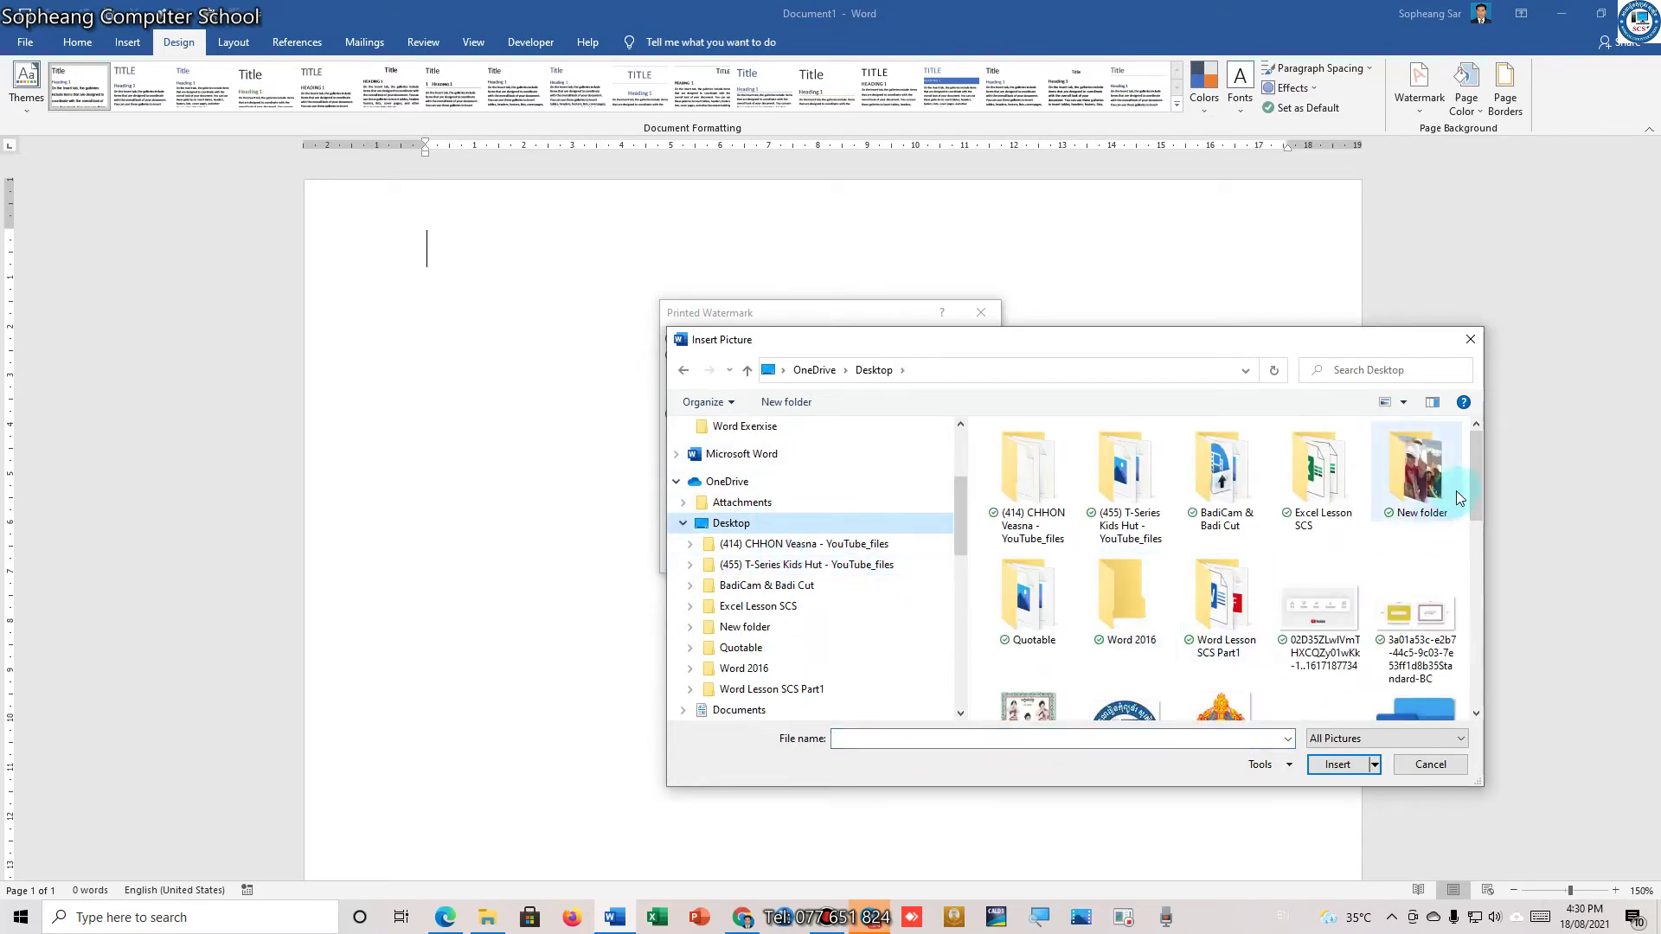
left_click_drag(1475, 489, 1477, 538)
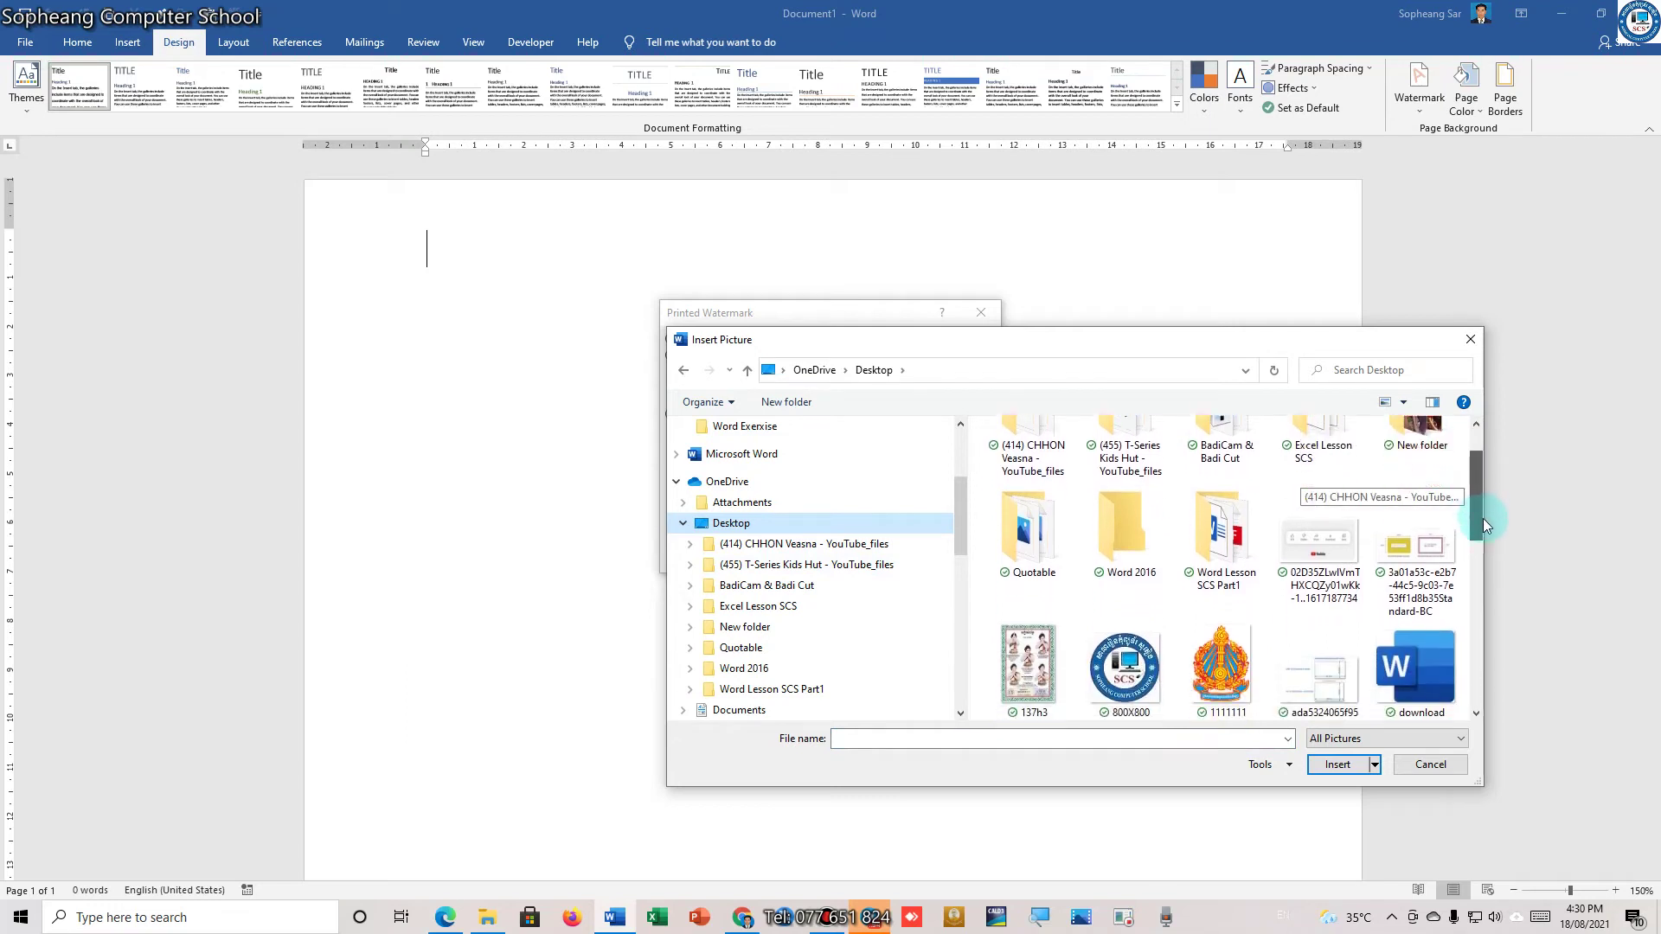
left_click(1246, 558)
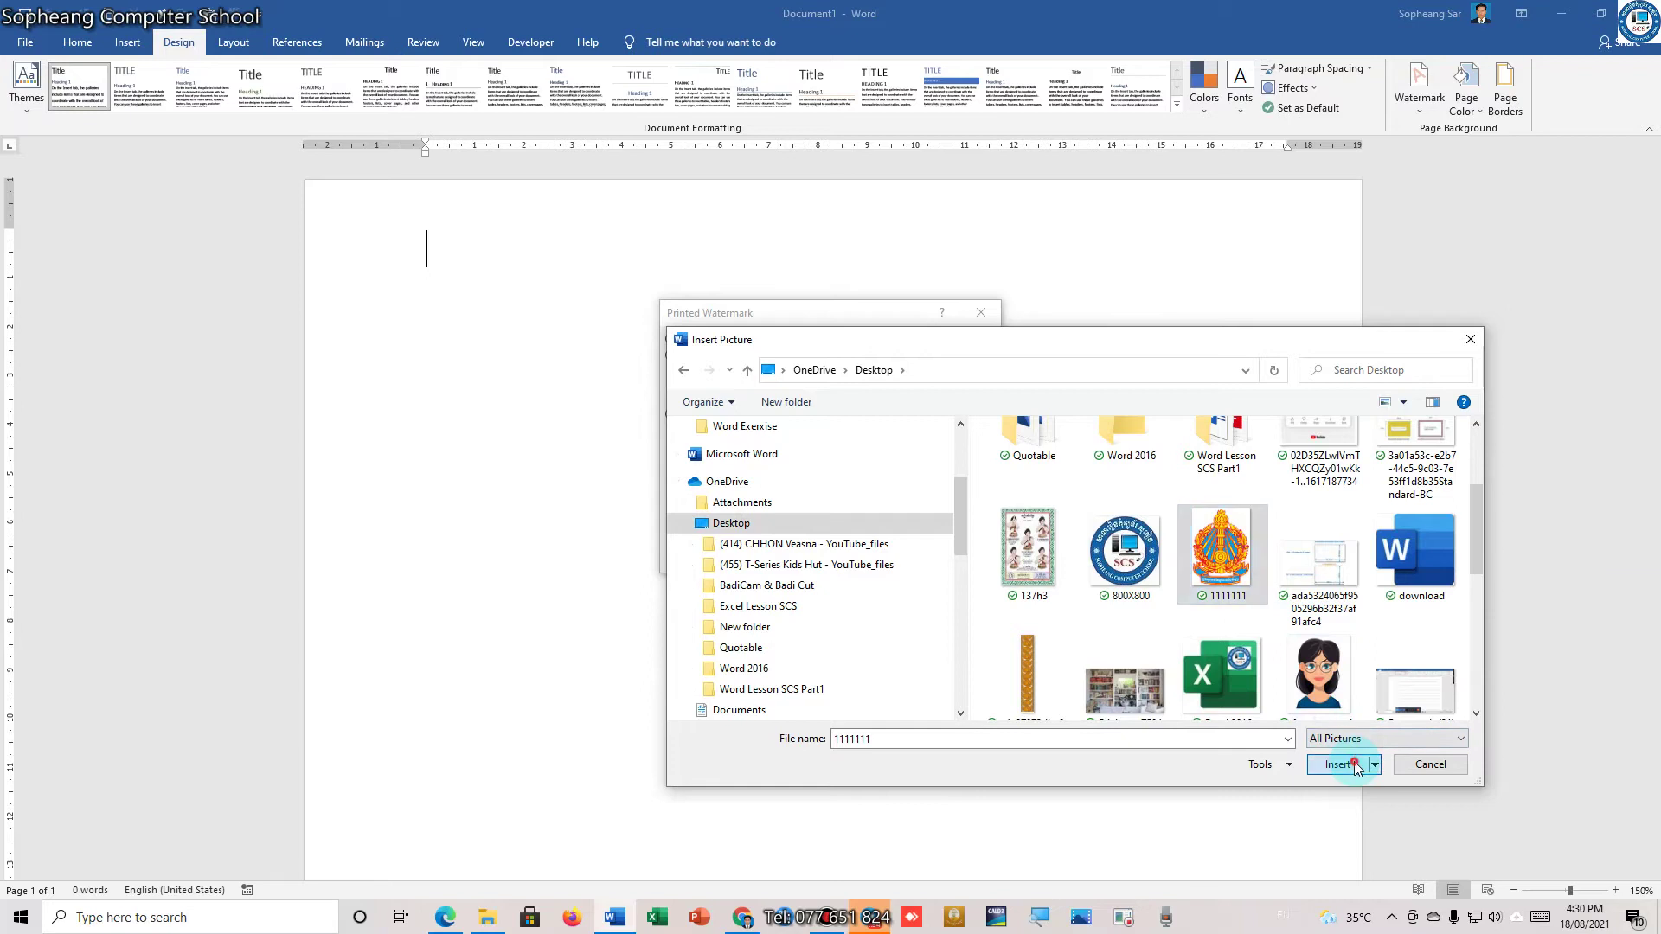
left_click(1352, 761)
left_click(901, 560)
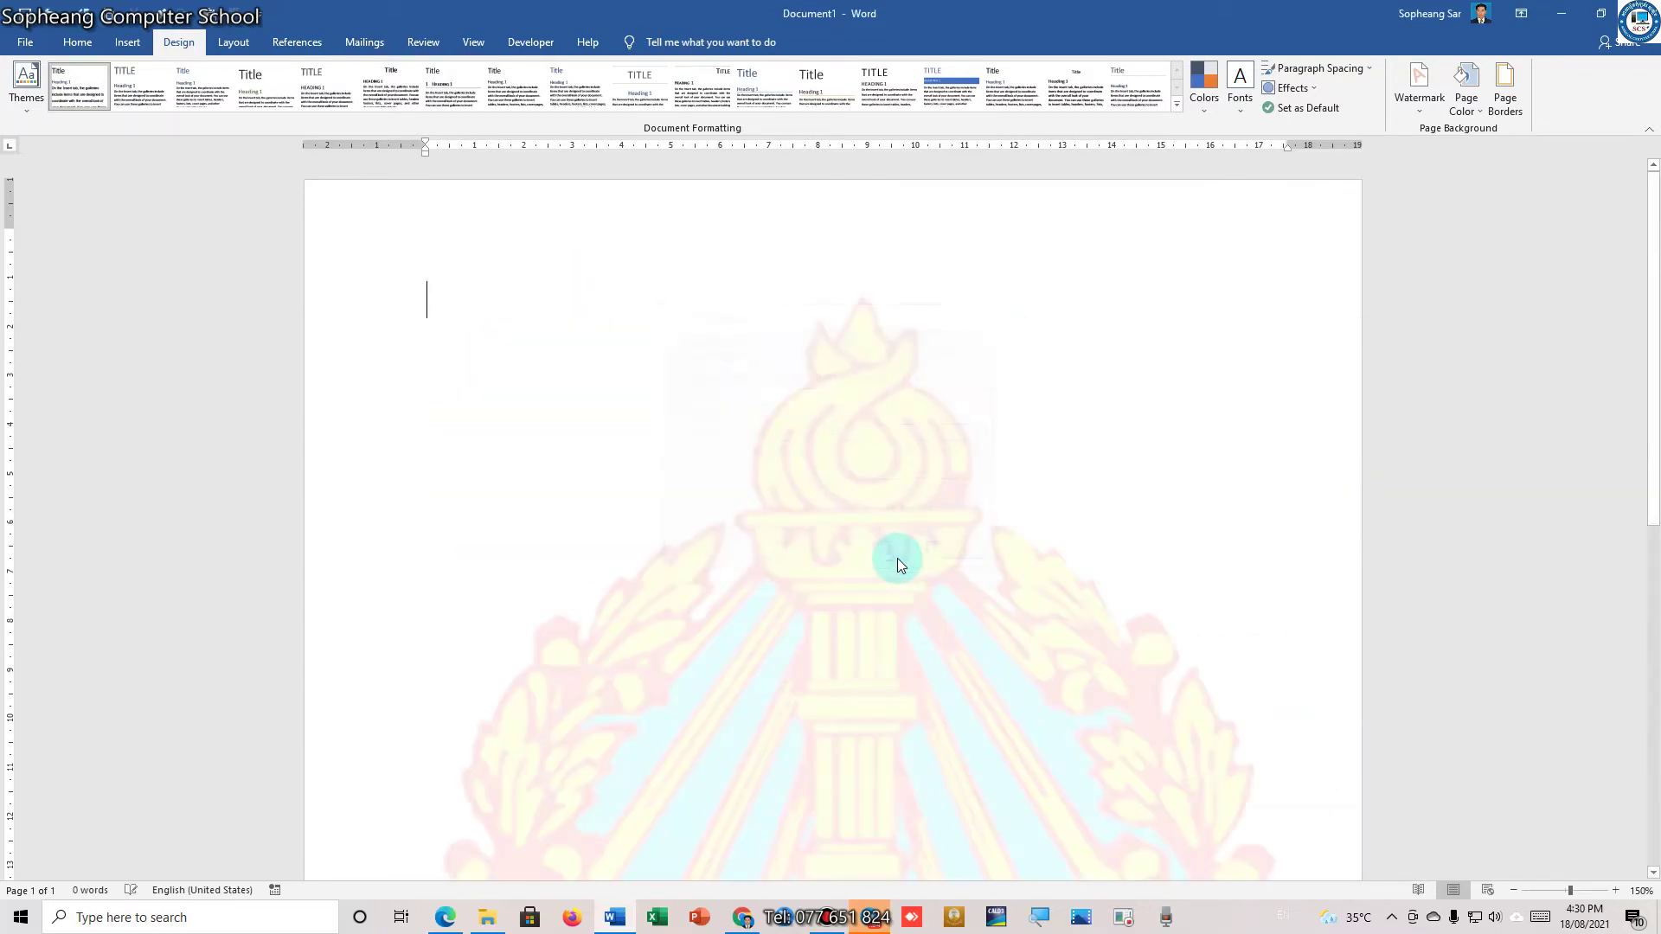
Minimize the Edge reference PDF to get back to the watermarked Word document
scroll(891, 470, "down", 1)
scroll(890, 471, "down", 5)
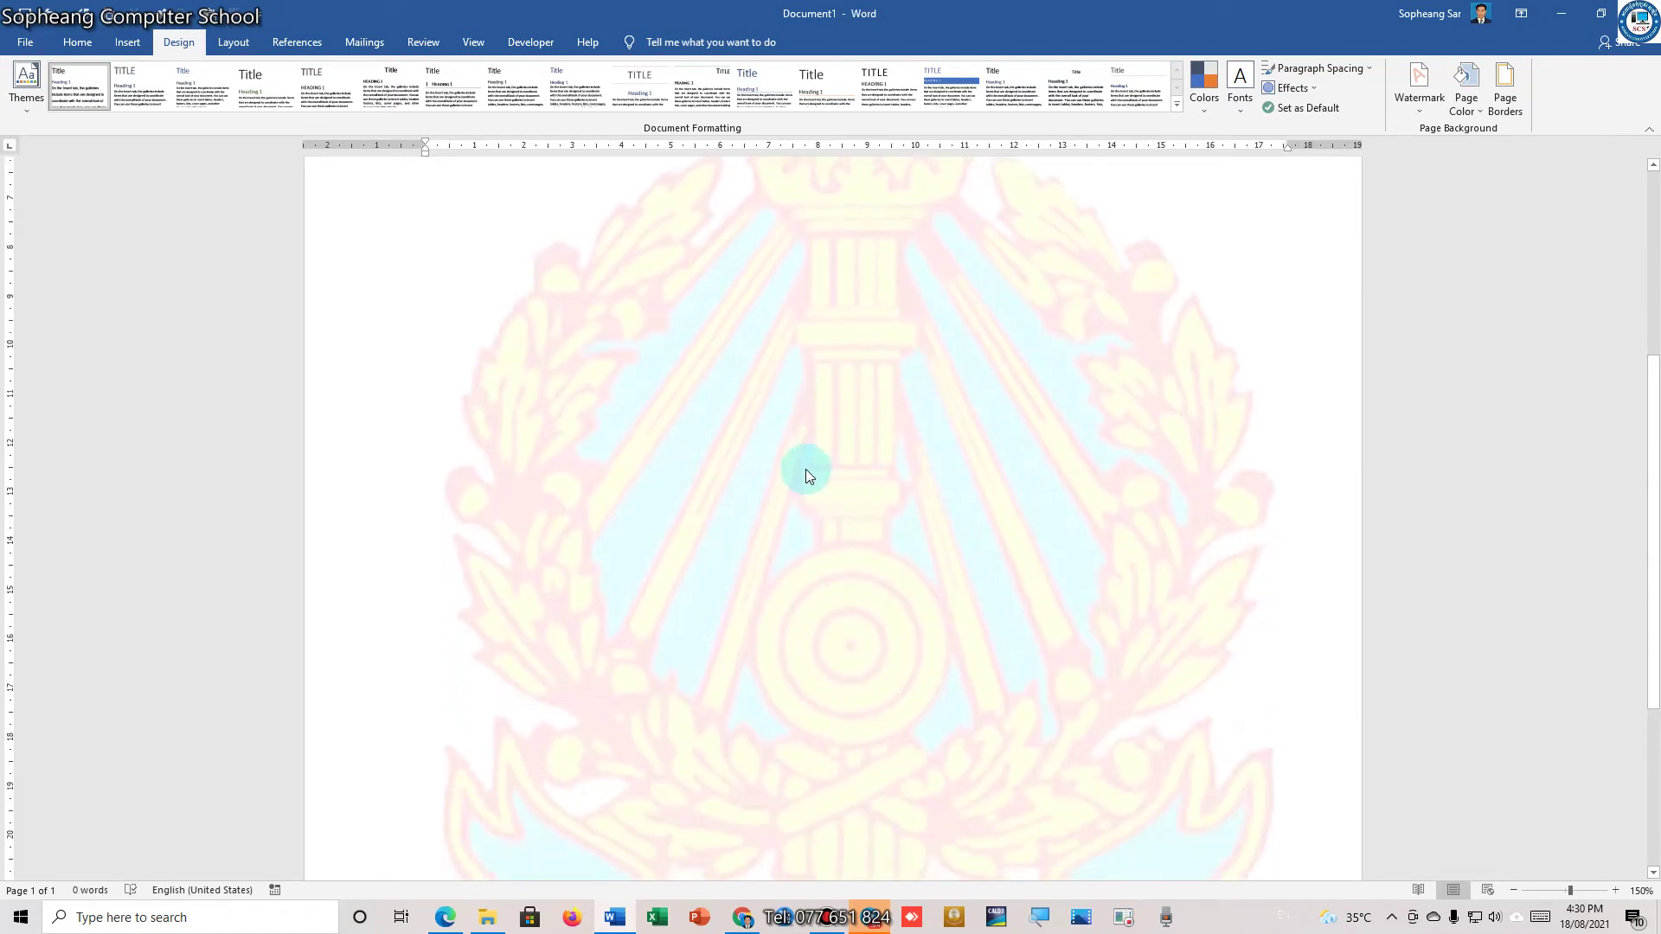
scroll(806, 468, "up", 6)
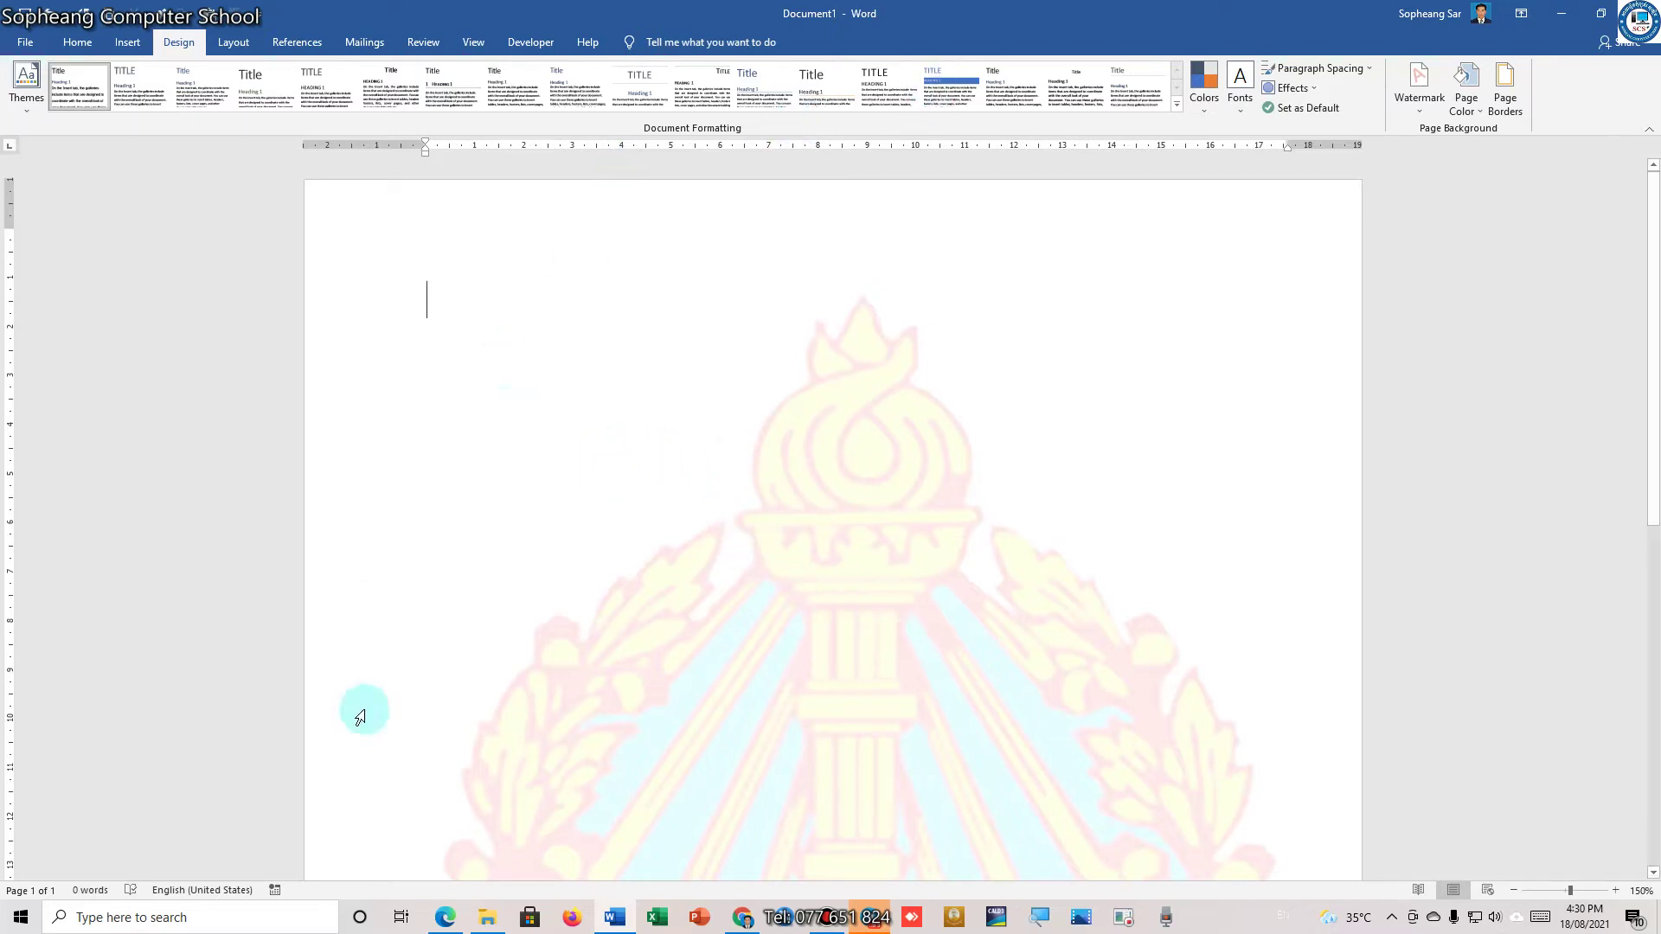
left_click(464, 918)
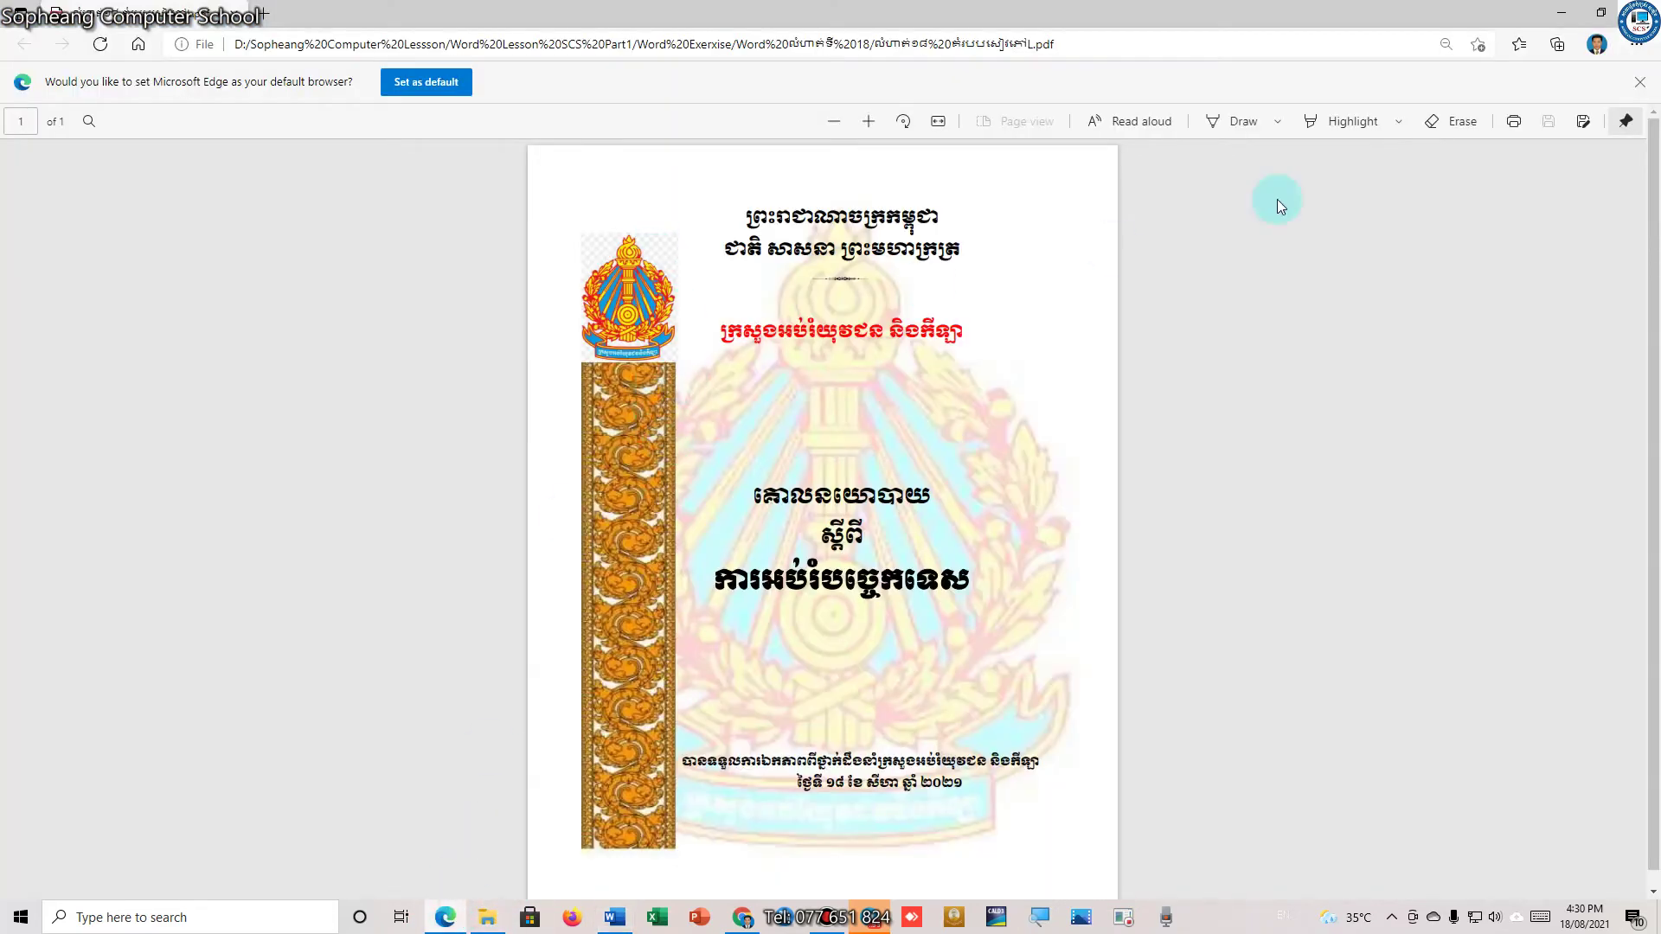
left_click(1572, 11)
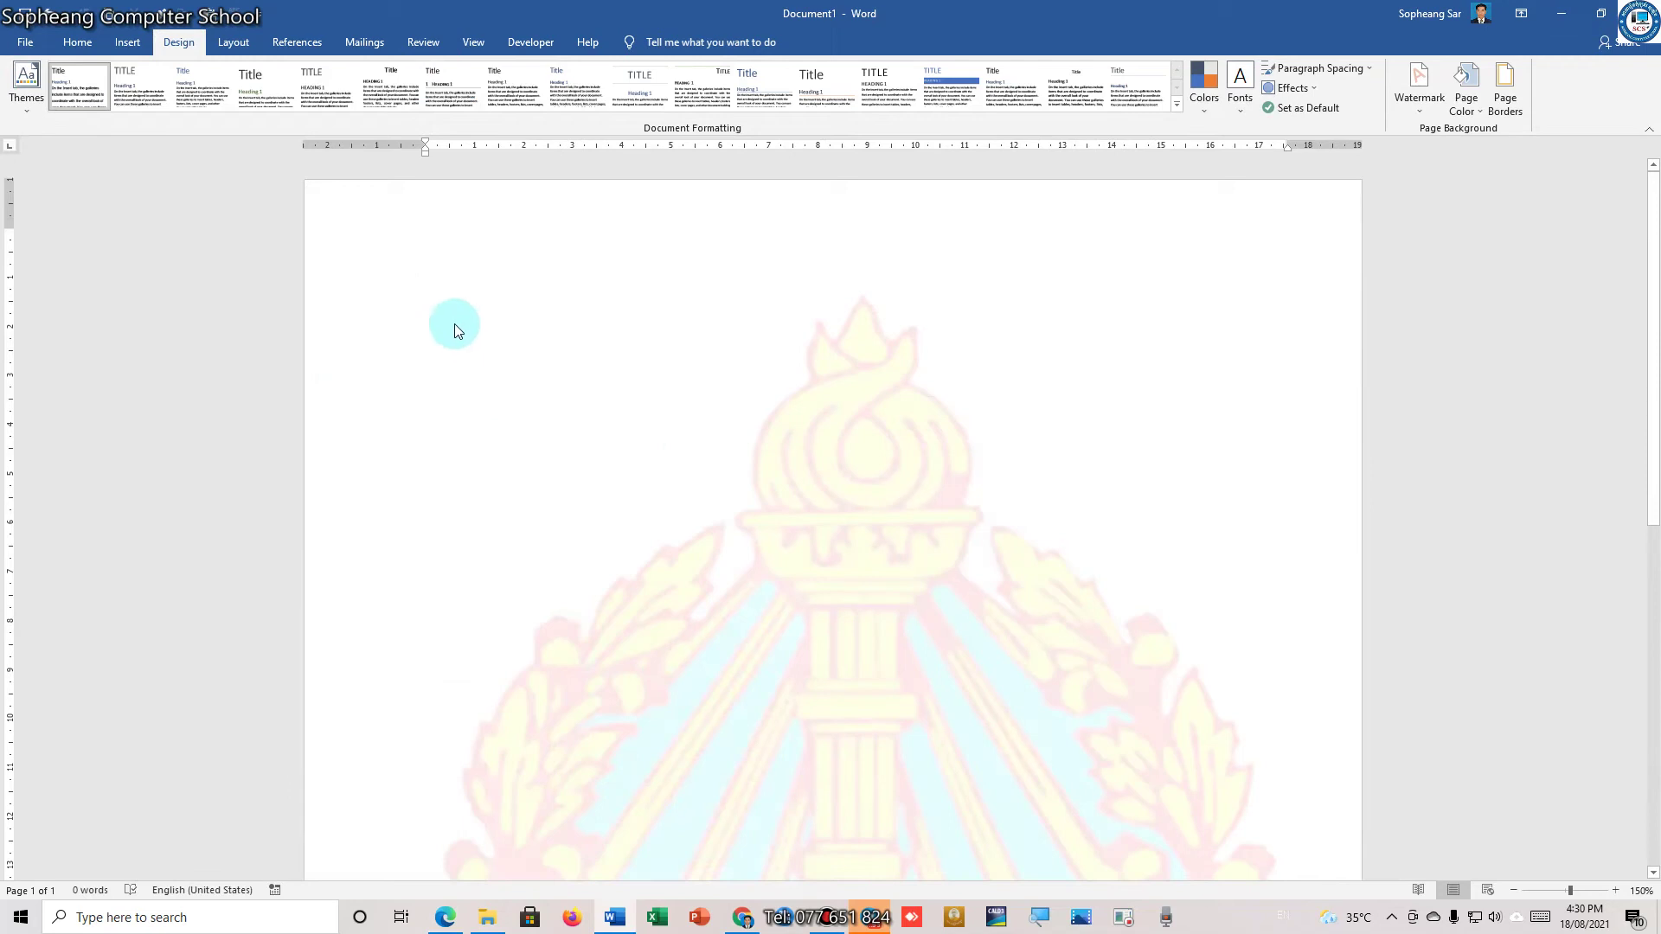
Start inserting a picture from this device via Insert > Pictures
left_click(129, 41)
left_click(201, 110)
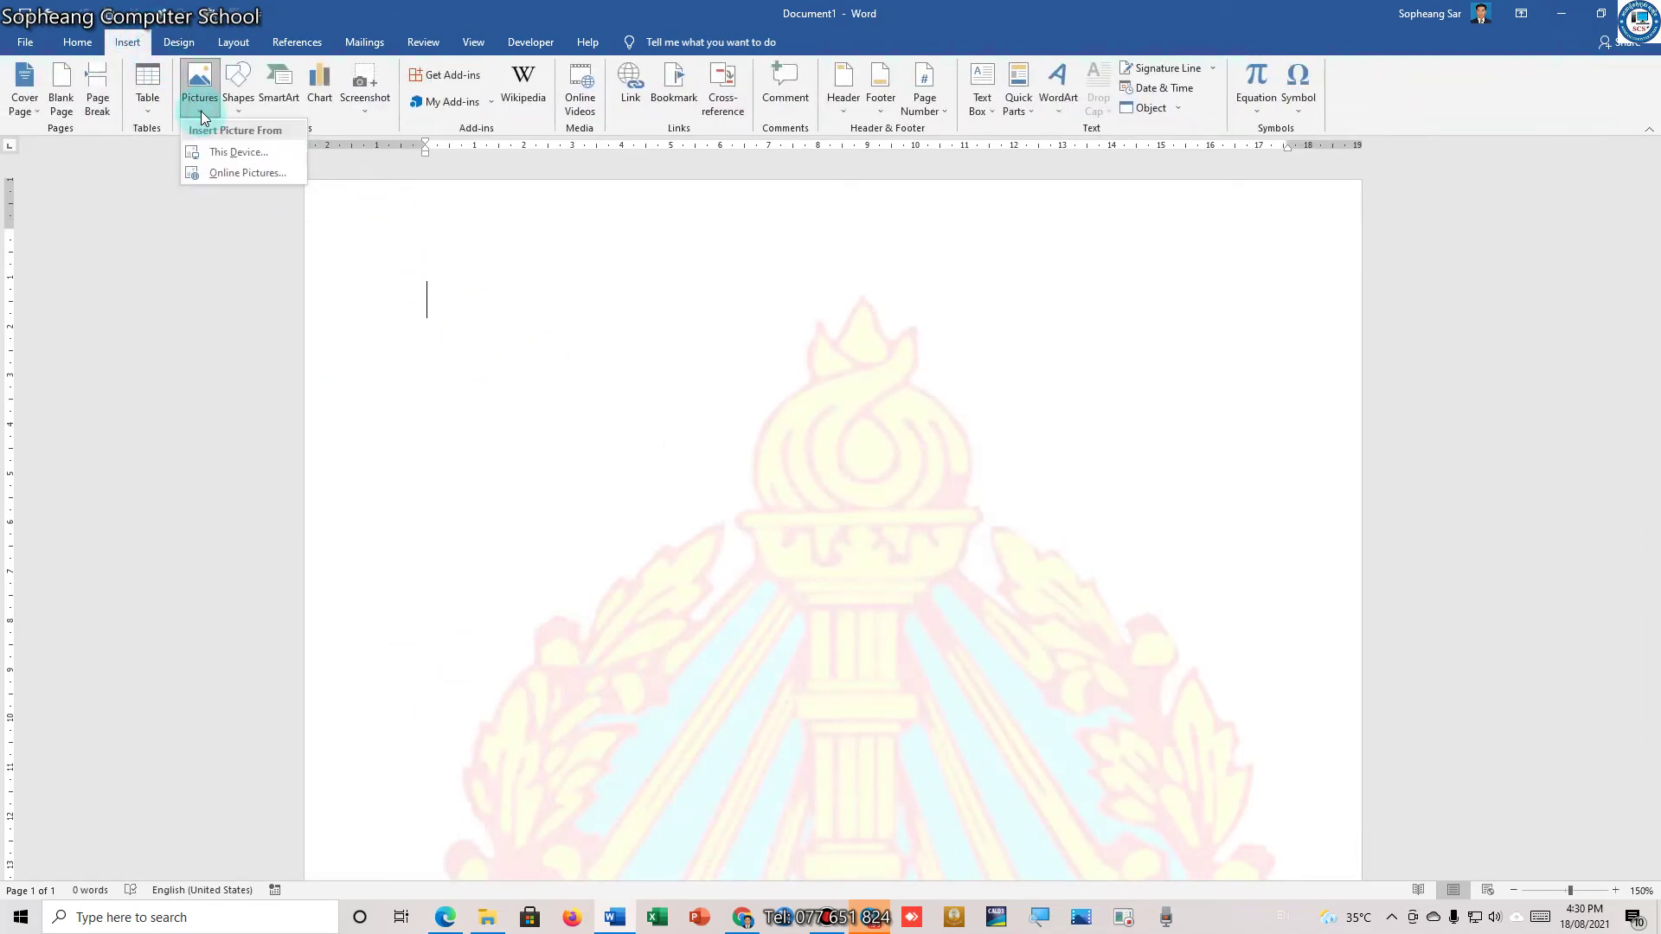
left_click(231, 151)
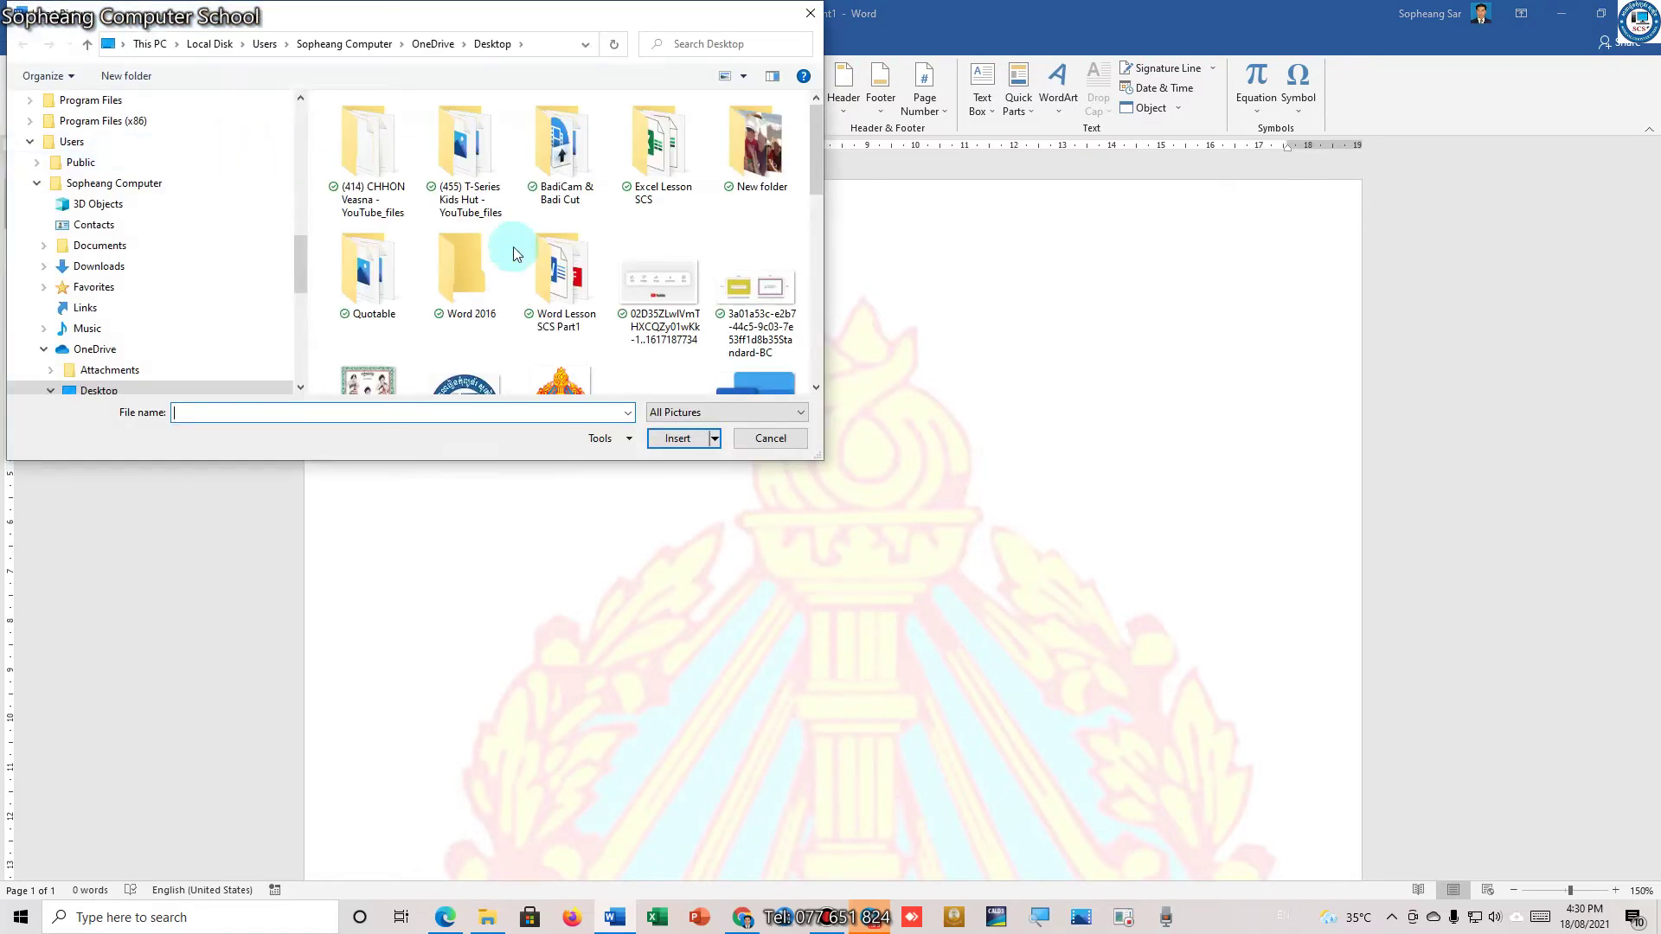
scroll(549, 319, "down", 1)
scroll(549, 318, "down", 2)
scroll(549, 318, "up", 3)
scroll(549, 320, "down", 3)
scroll(519, 310, "up", 1)
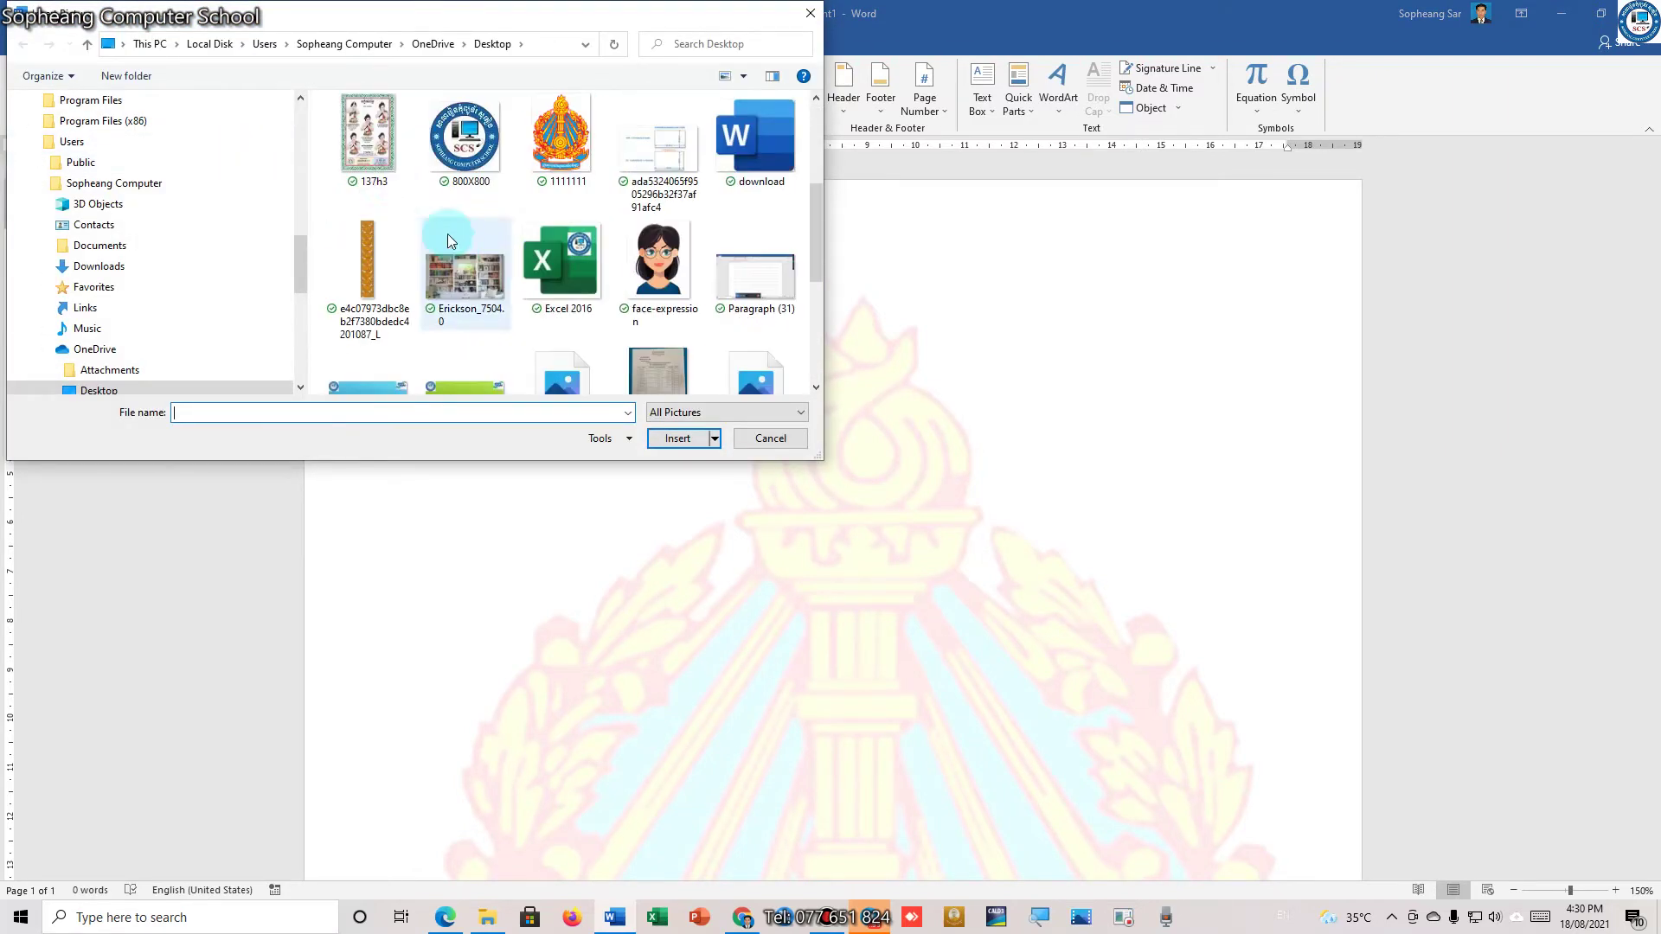
scroll(448, 233, "up", 2)
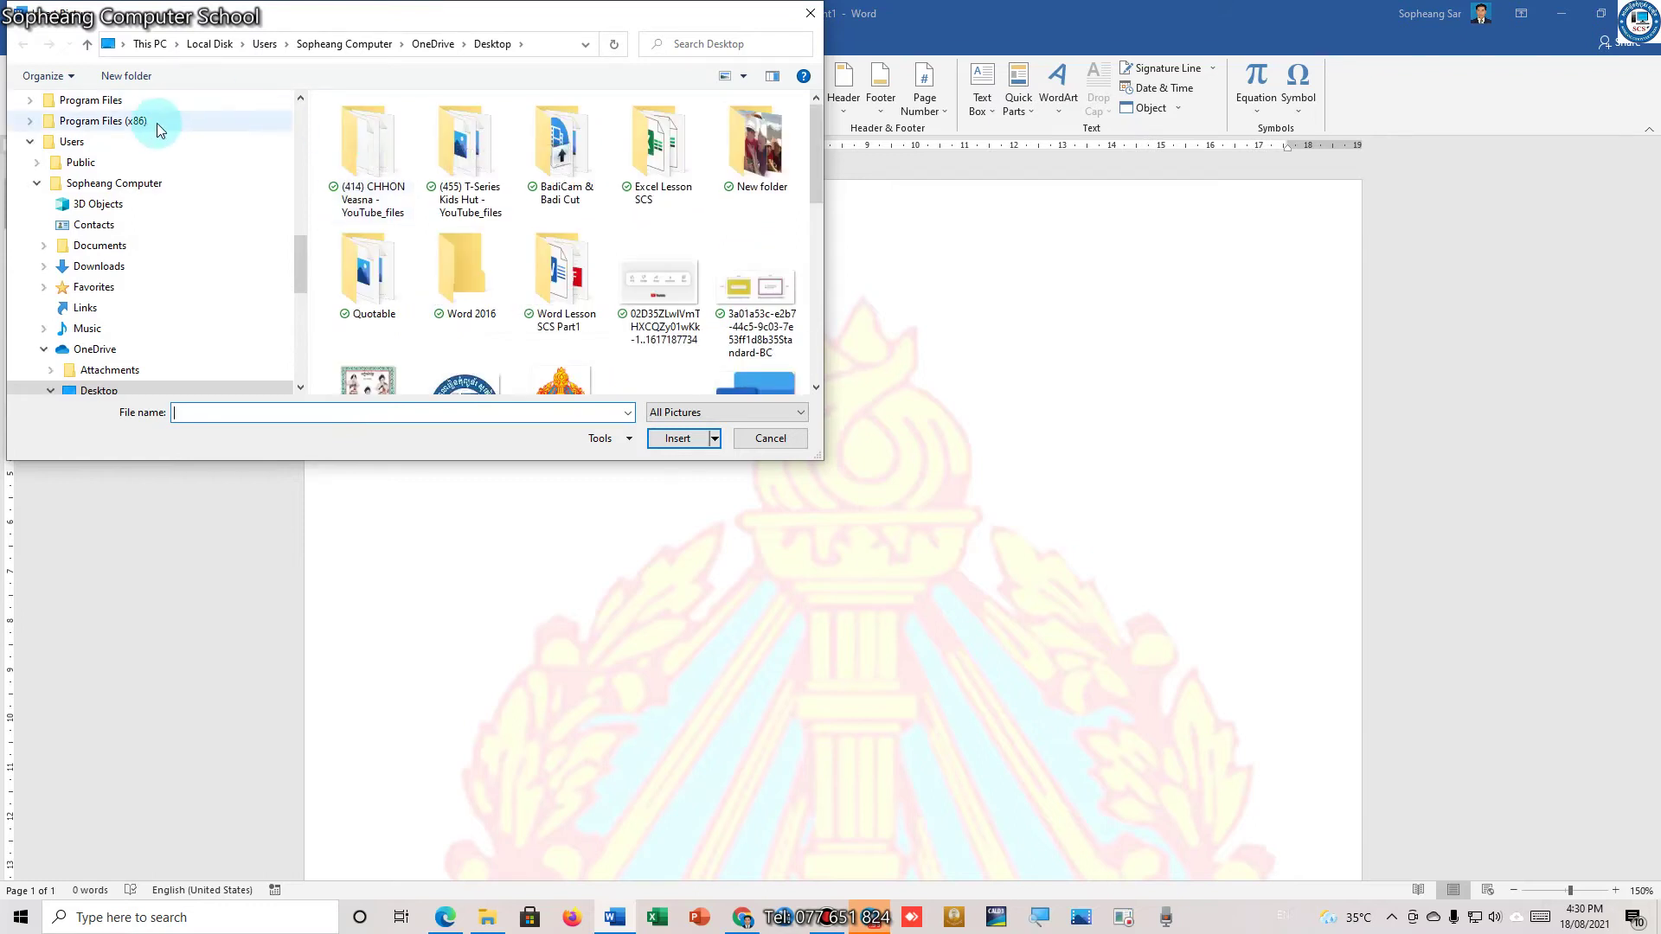
scroll(130, 138, "up", 2)
scroll(137, 164, "up", 1)
scroll(132, 154, "up", 2)
scroll(130, 234, "up", 1)
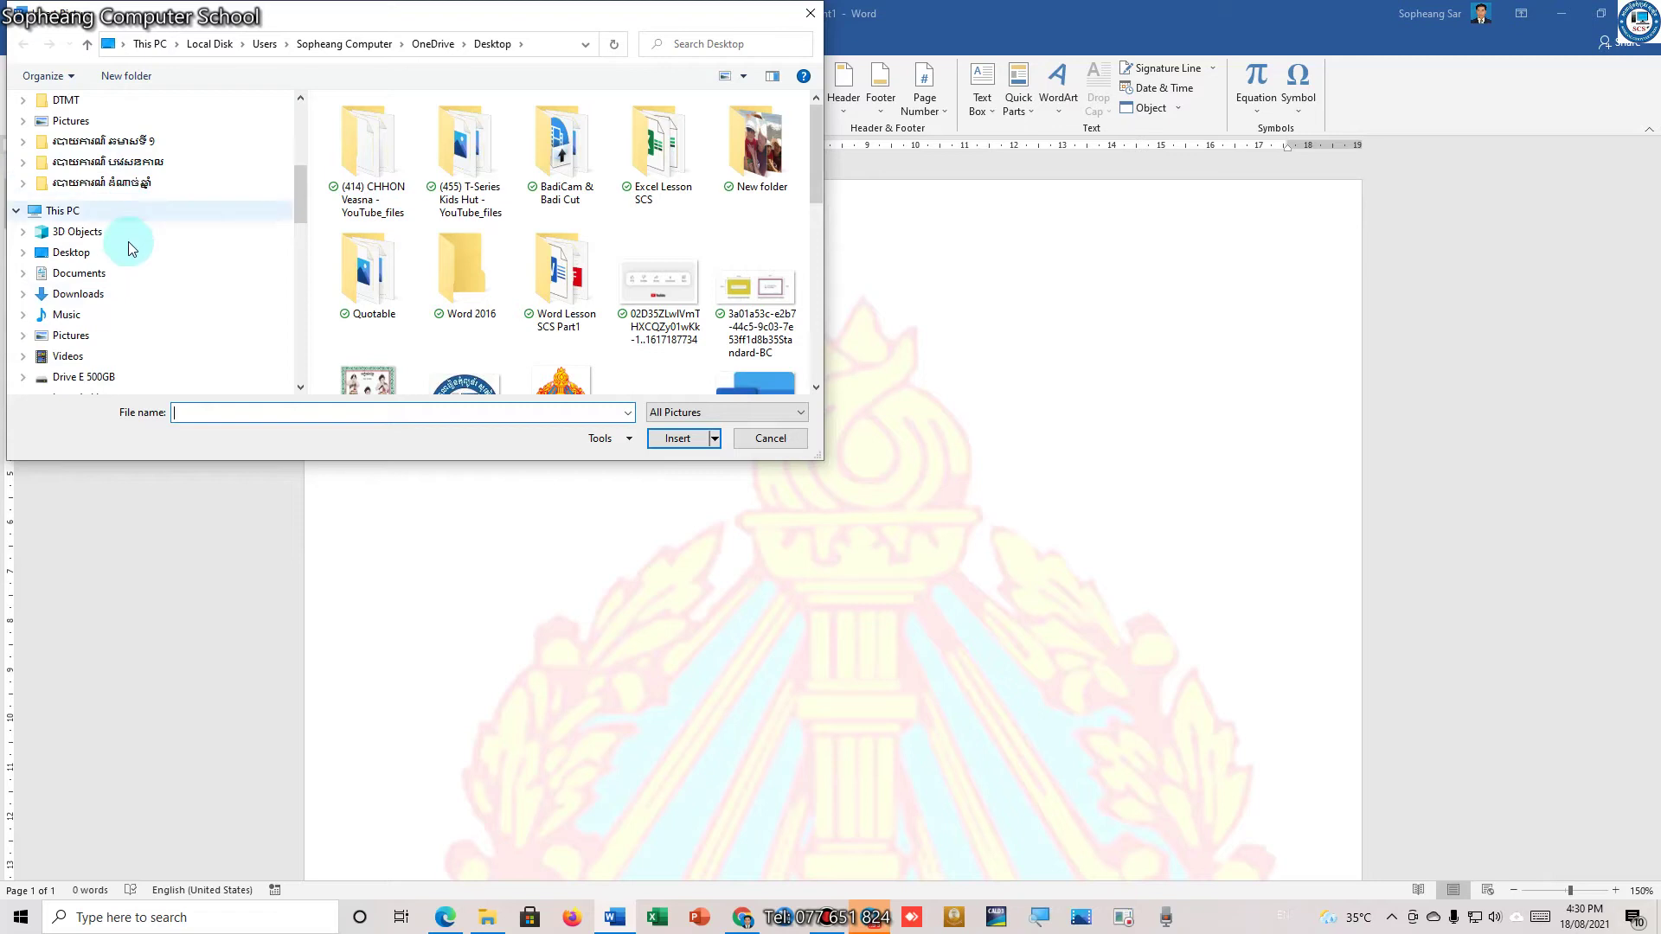
Insert the cover page image from Downloads > Telegram Desktop
left_click(128, 293)
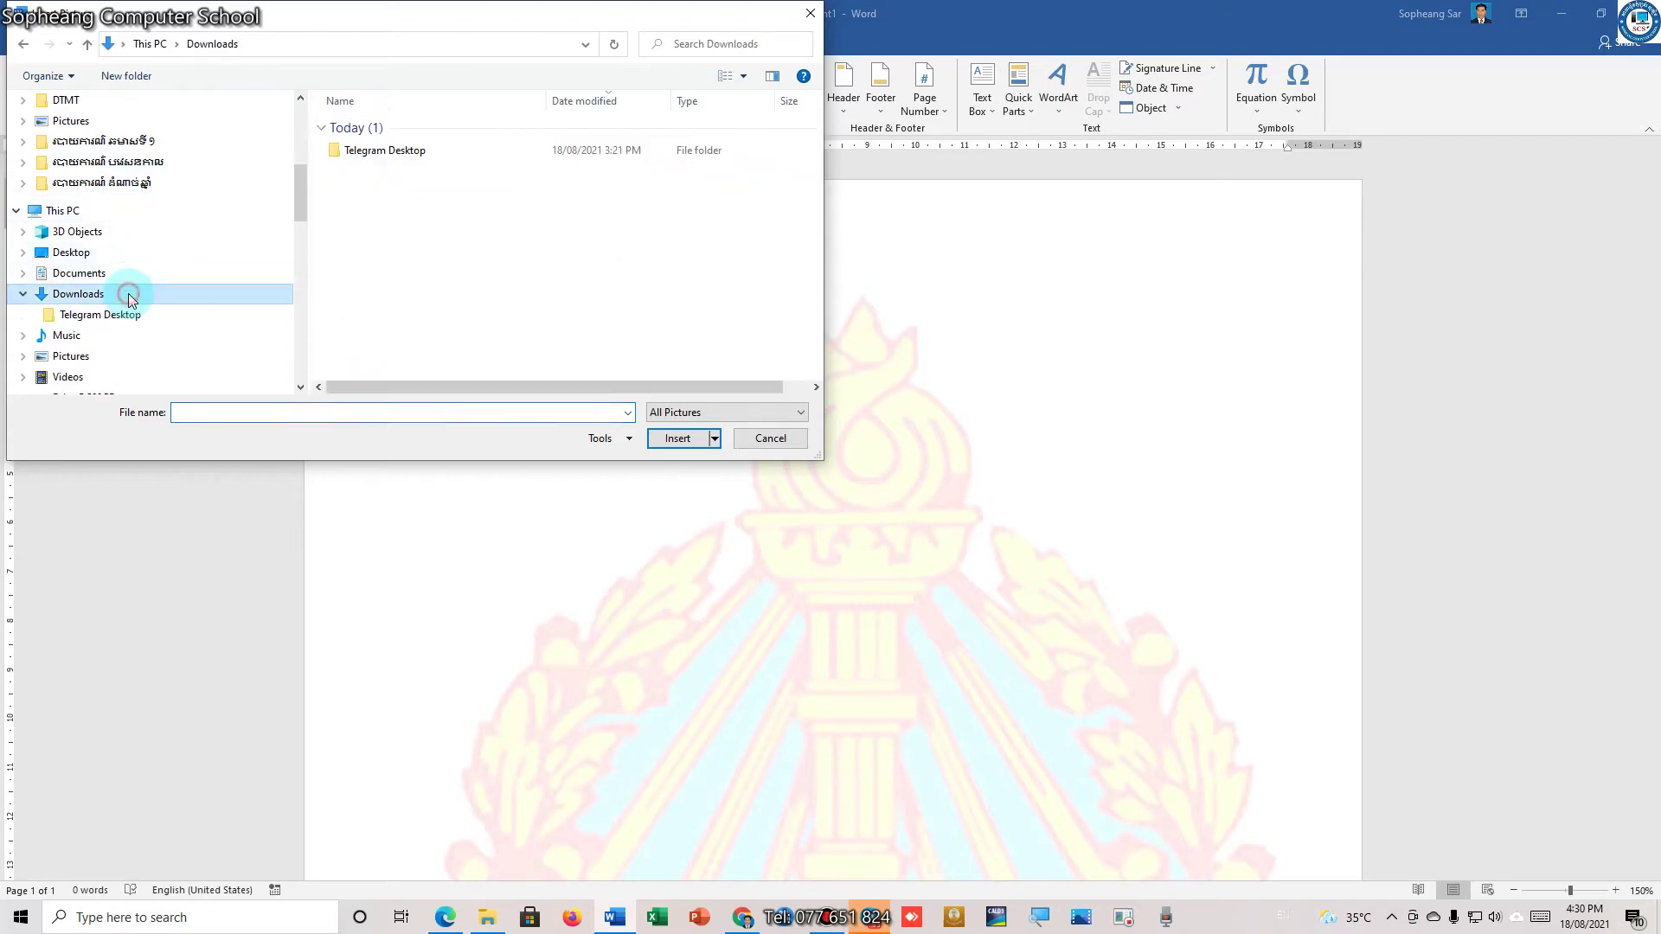
double_click(419, 153)
scroll(589, 223, "down", 2)
scroll(589, 220, "up", 3)
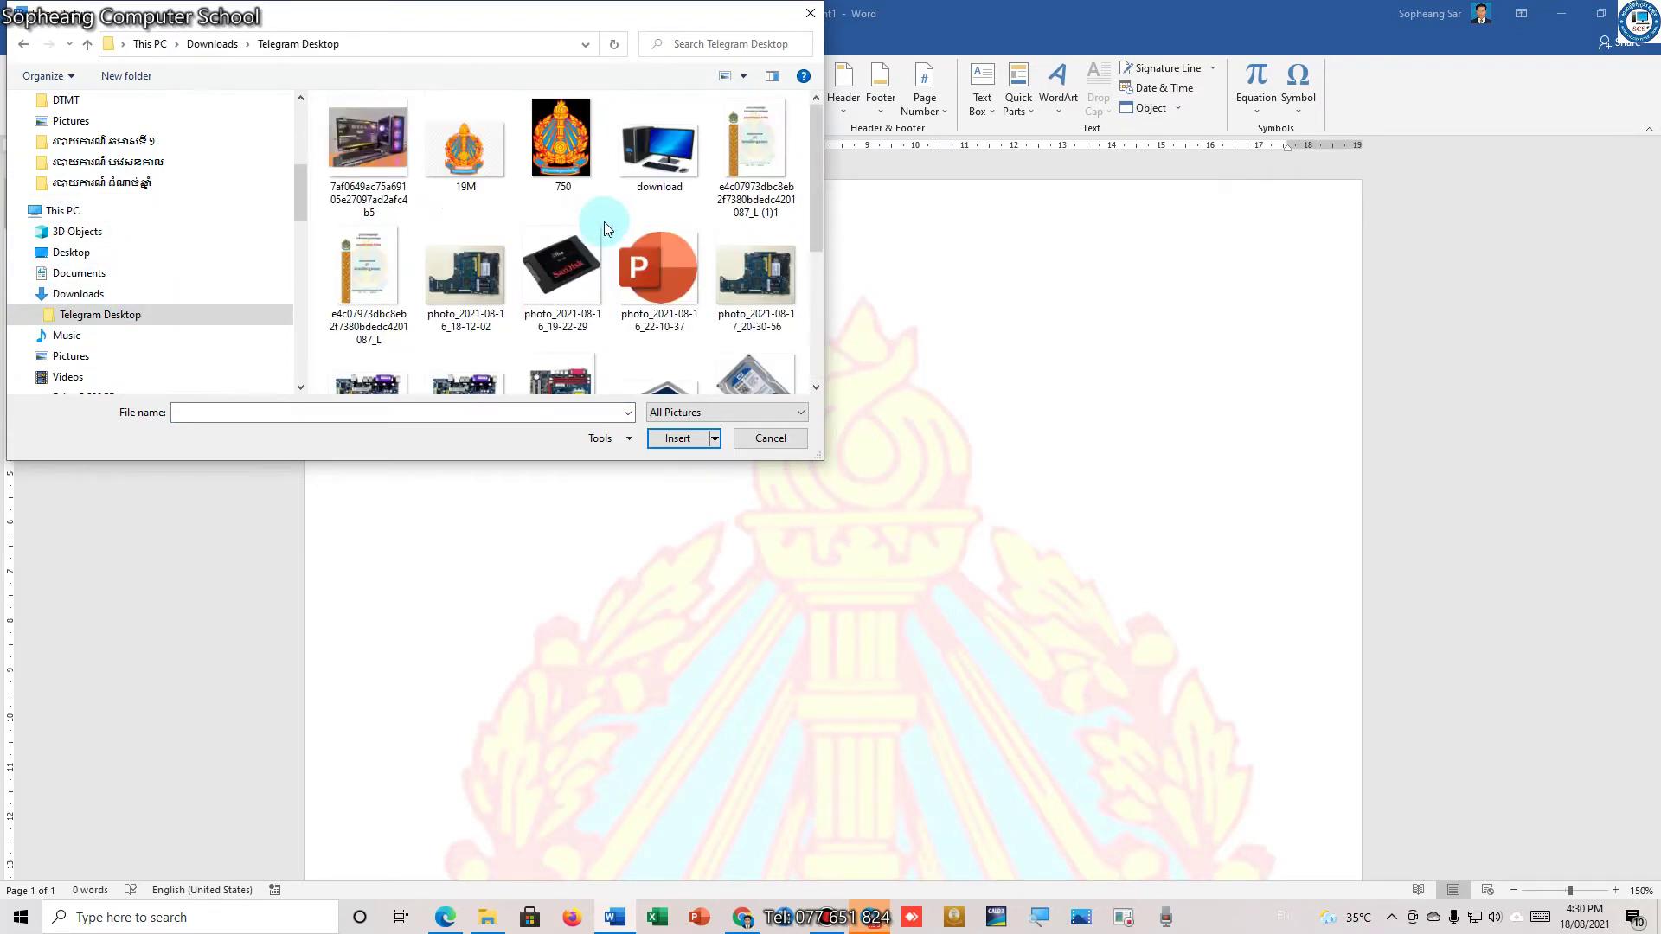
double_click(778, 152)
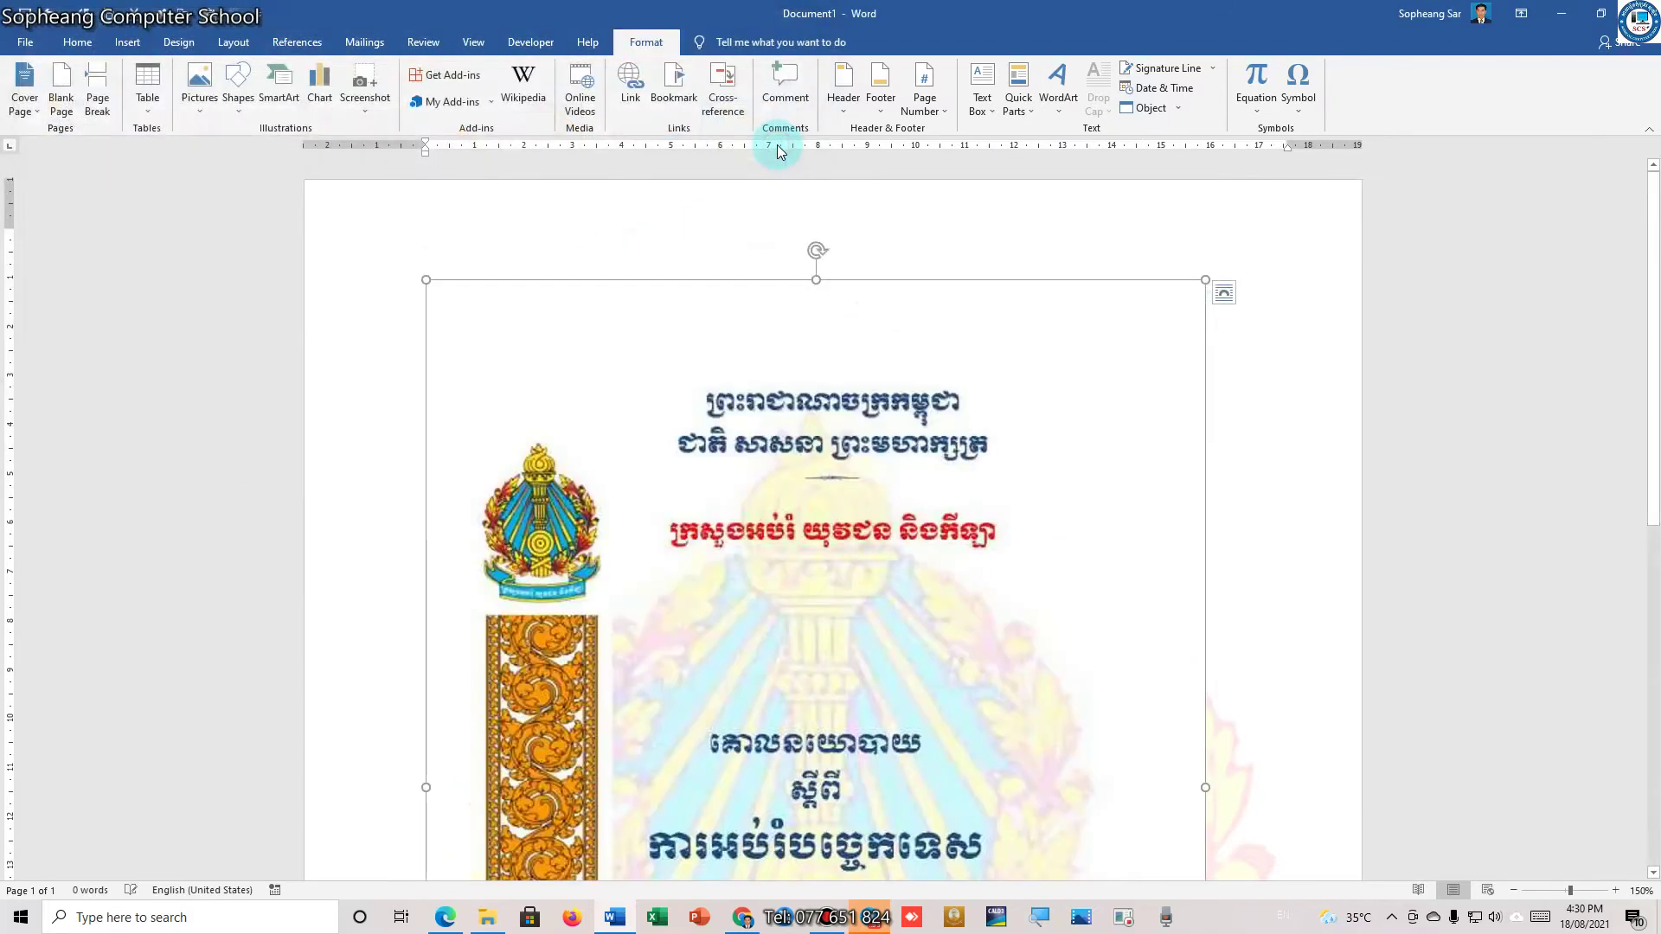
Begin cropping the cover picture, cutting away everything right of the border strip
scroll(852, 281, "down", 3)
scroll(852, 278, "up", 3)
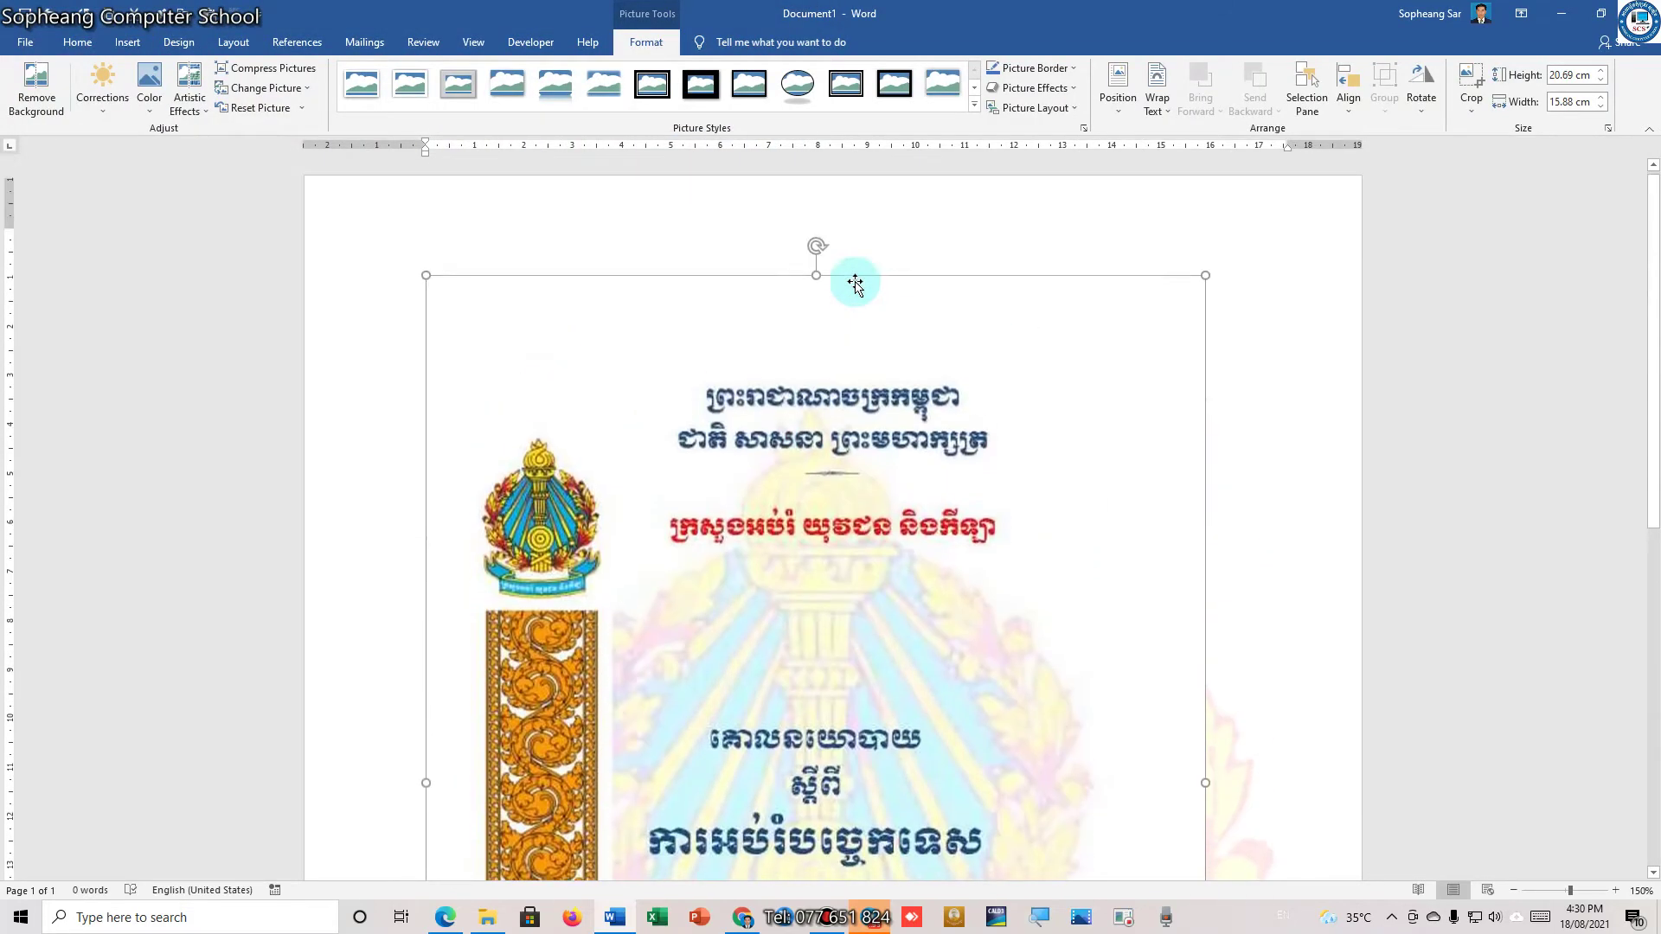
scroll(790, 478, "down", 5)
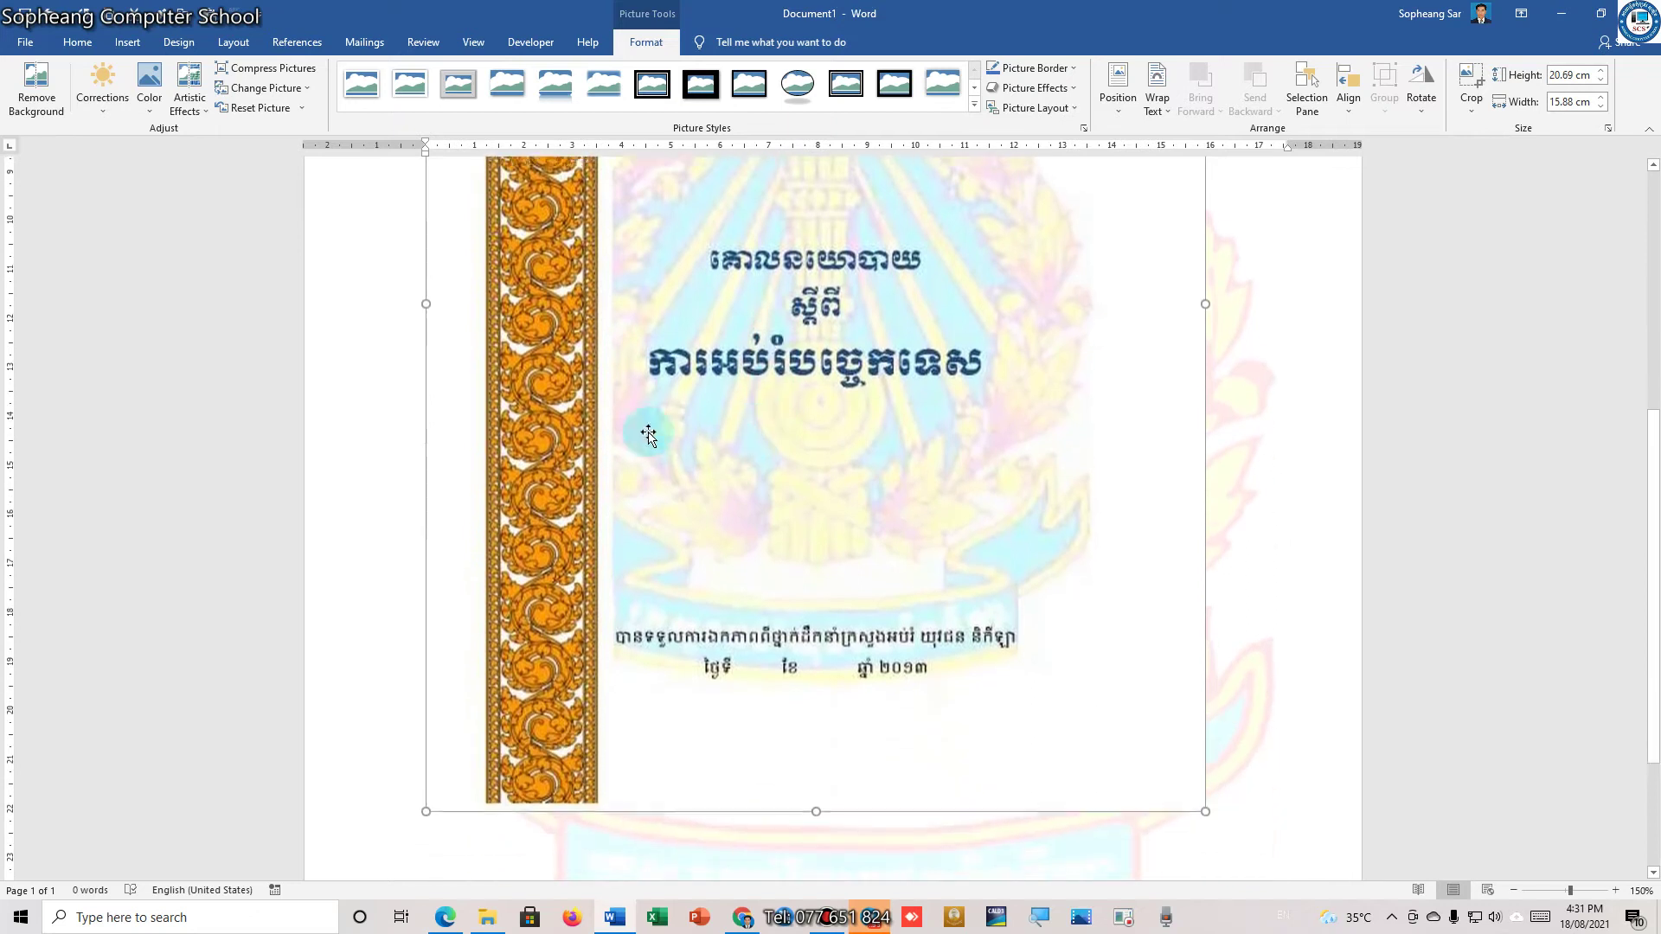
scroll(580, 389, "up", 1)
scroll(591, 405, "up", 1)
scroll(586, 438, "down", 1)
scroll(562, 406, "up", 1)
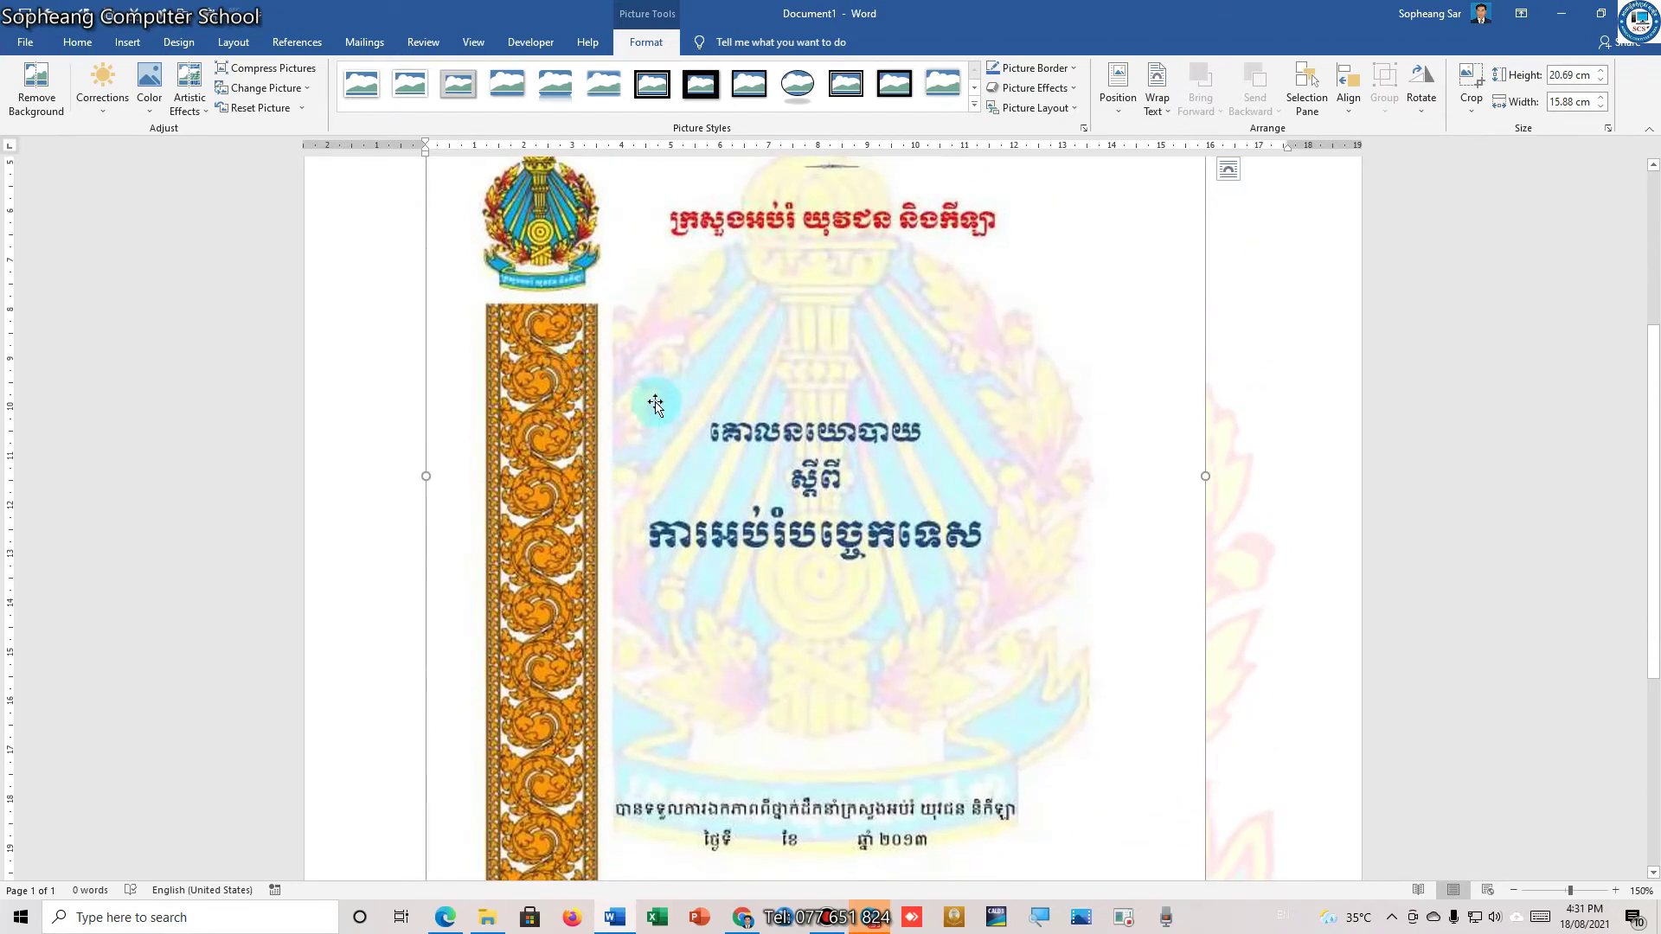
left_click(1476, 120)
left_click(1482, 138)
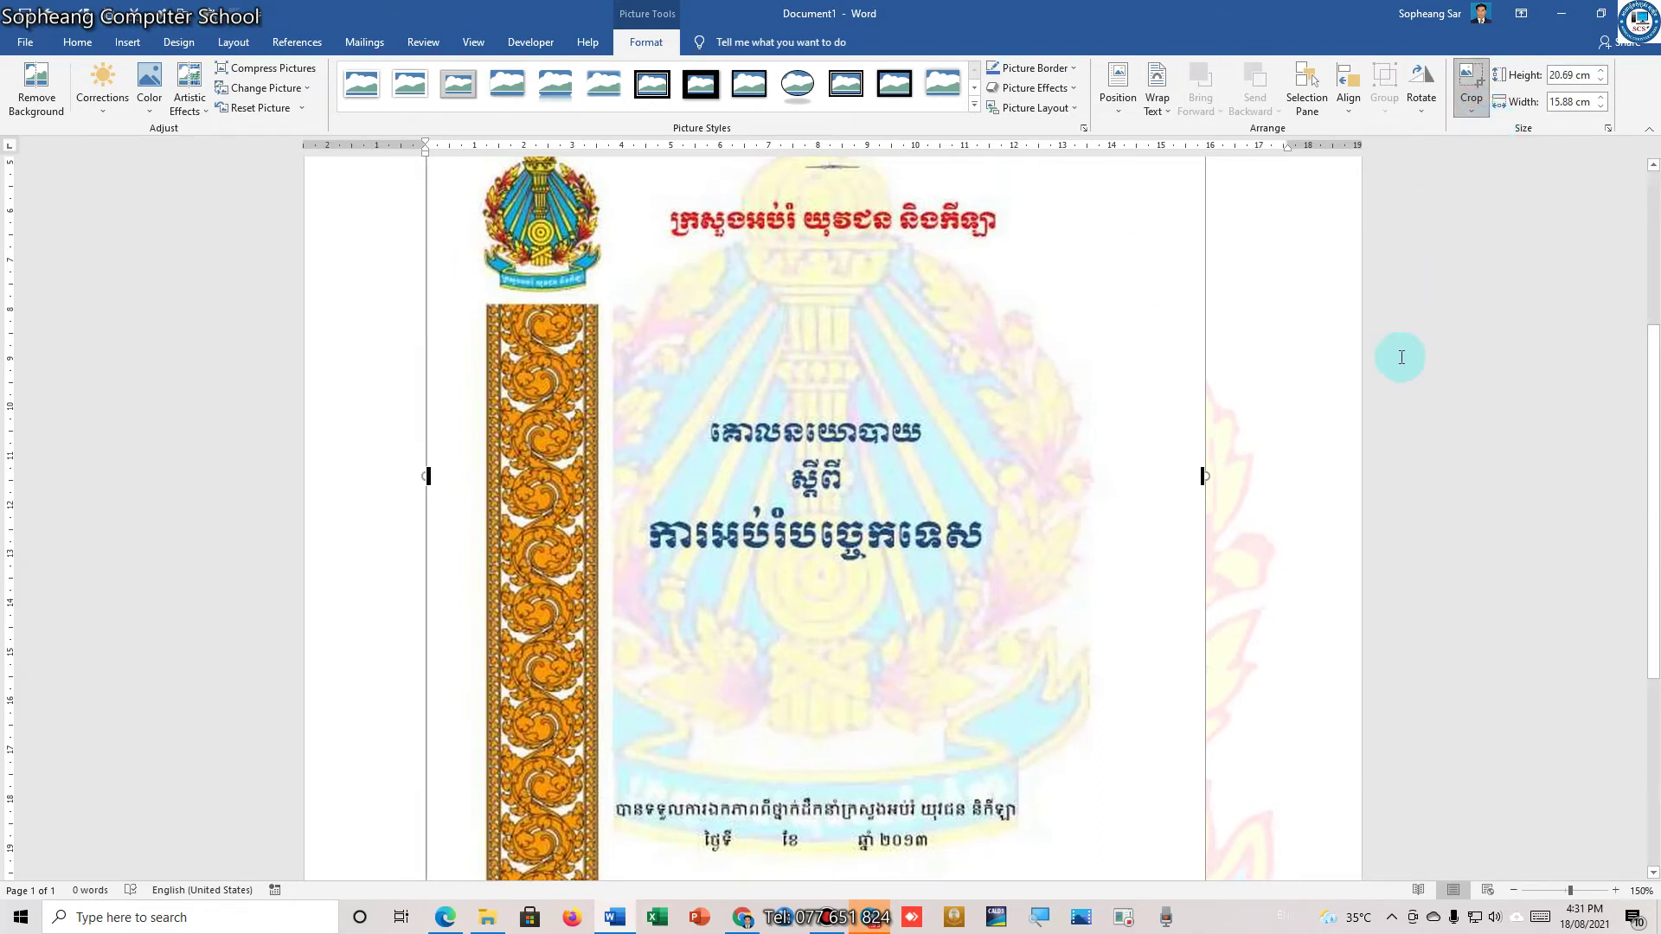
scroll(1223, 480, "up", 1)
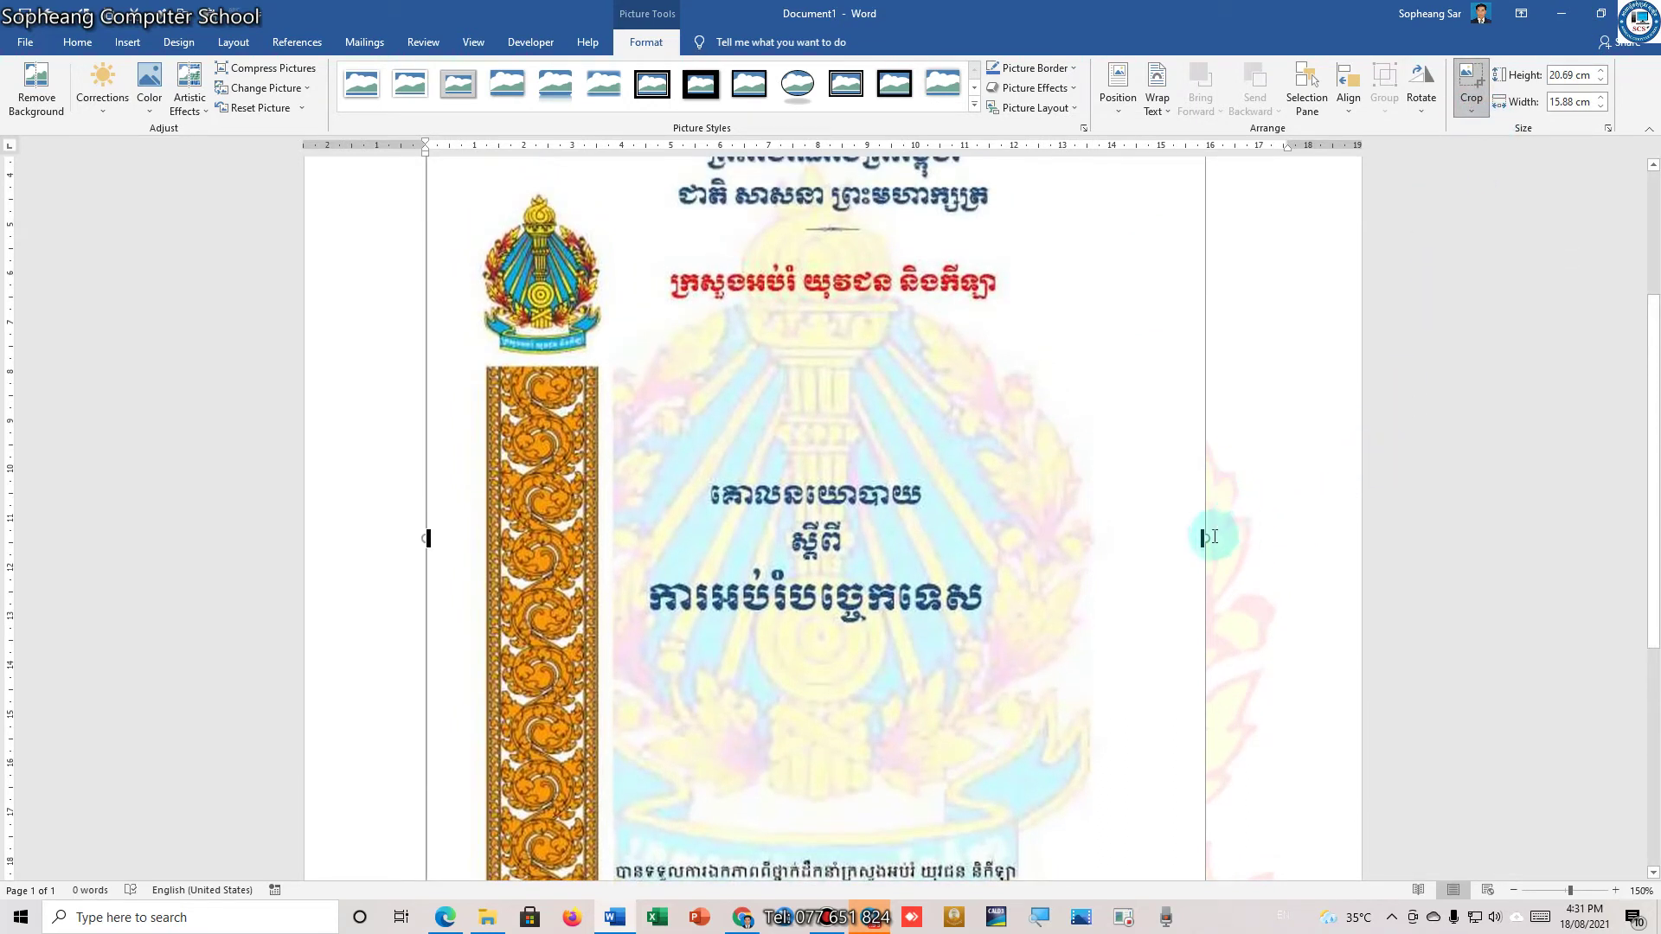
left_click_drag(1203, 538, 600, 608)
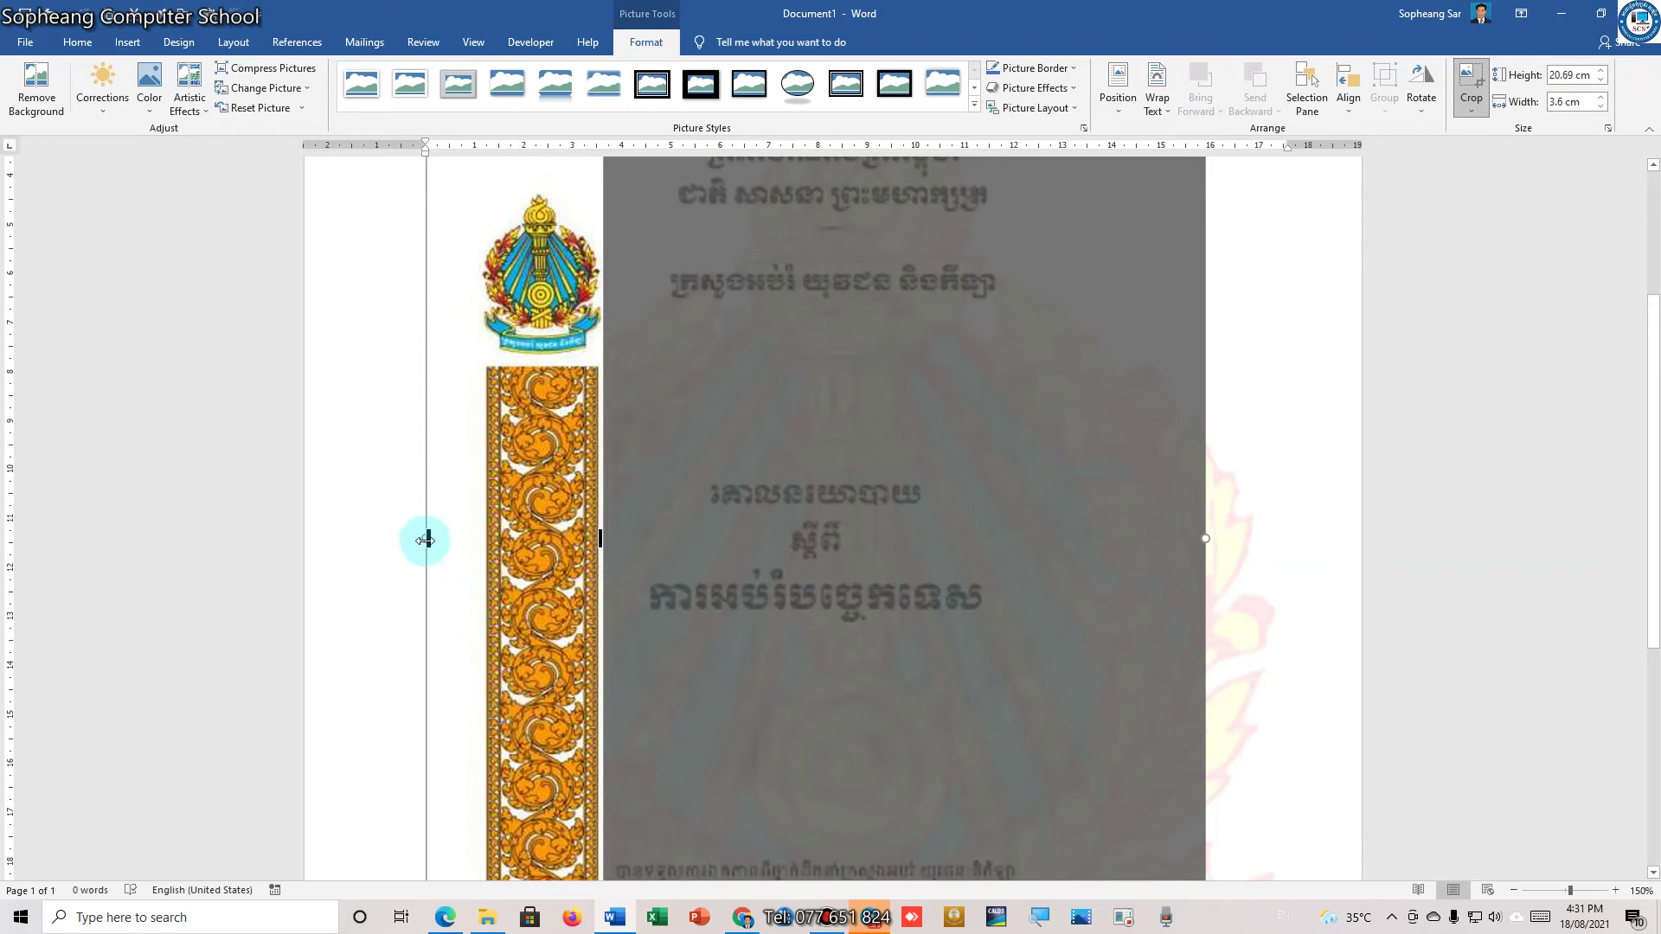
Trim the strip's left margin, the emblem above it, the bottom edge, and tighten both sides
left_click_drag(427, 537, 482, 538)
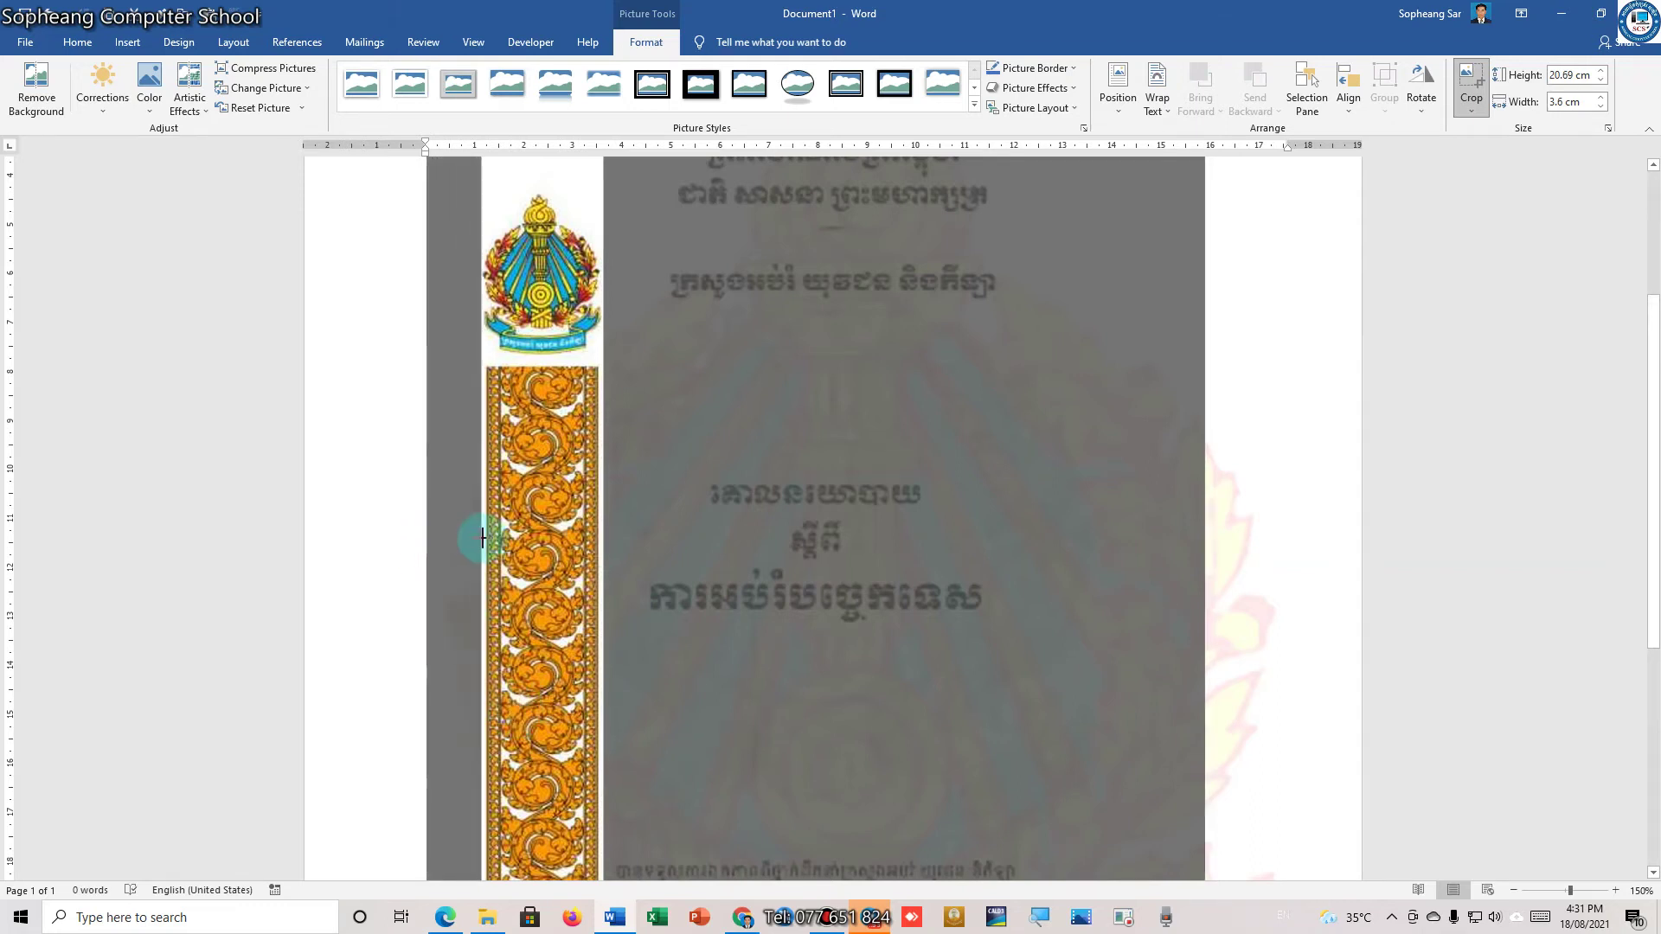
scroll(593, 485, "up", 3)
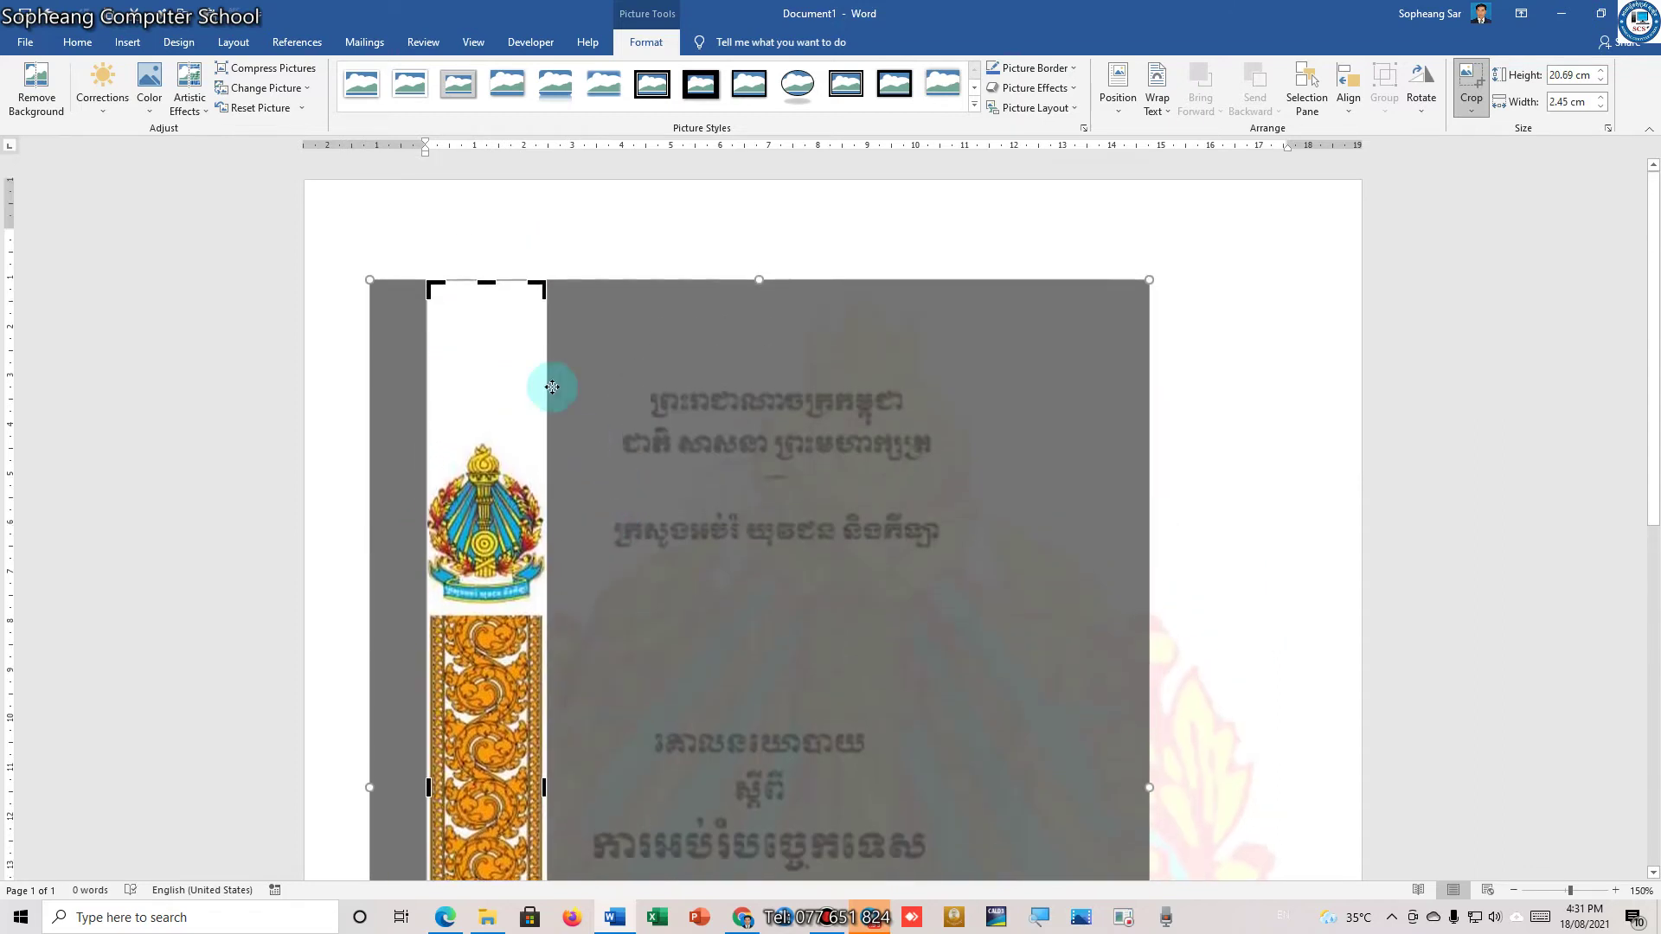
left_click_drag(487, 281, 474, 584)
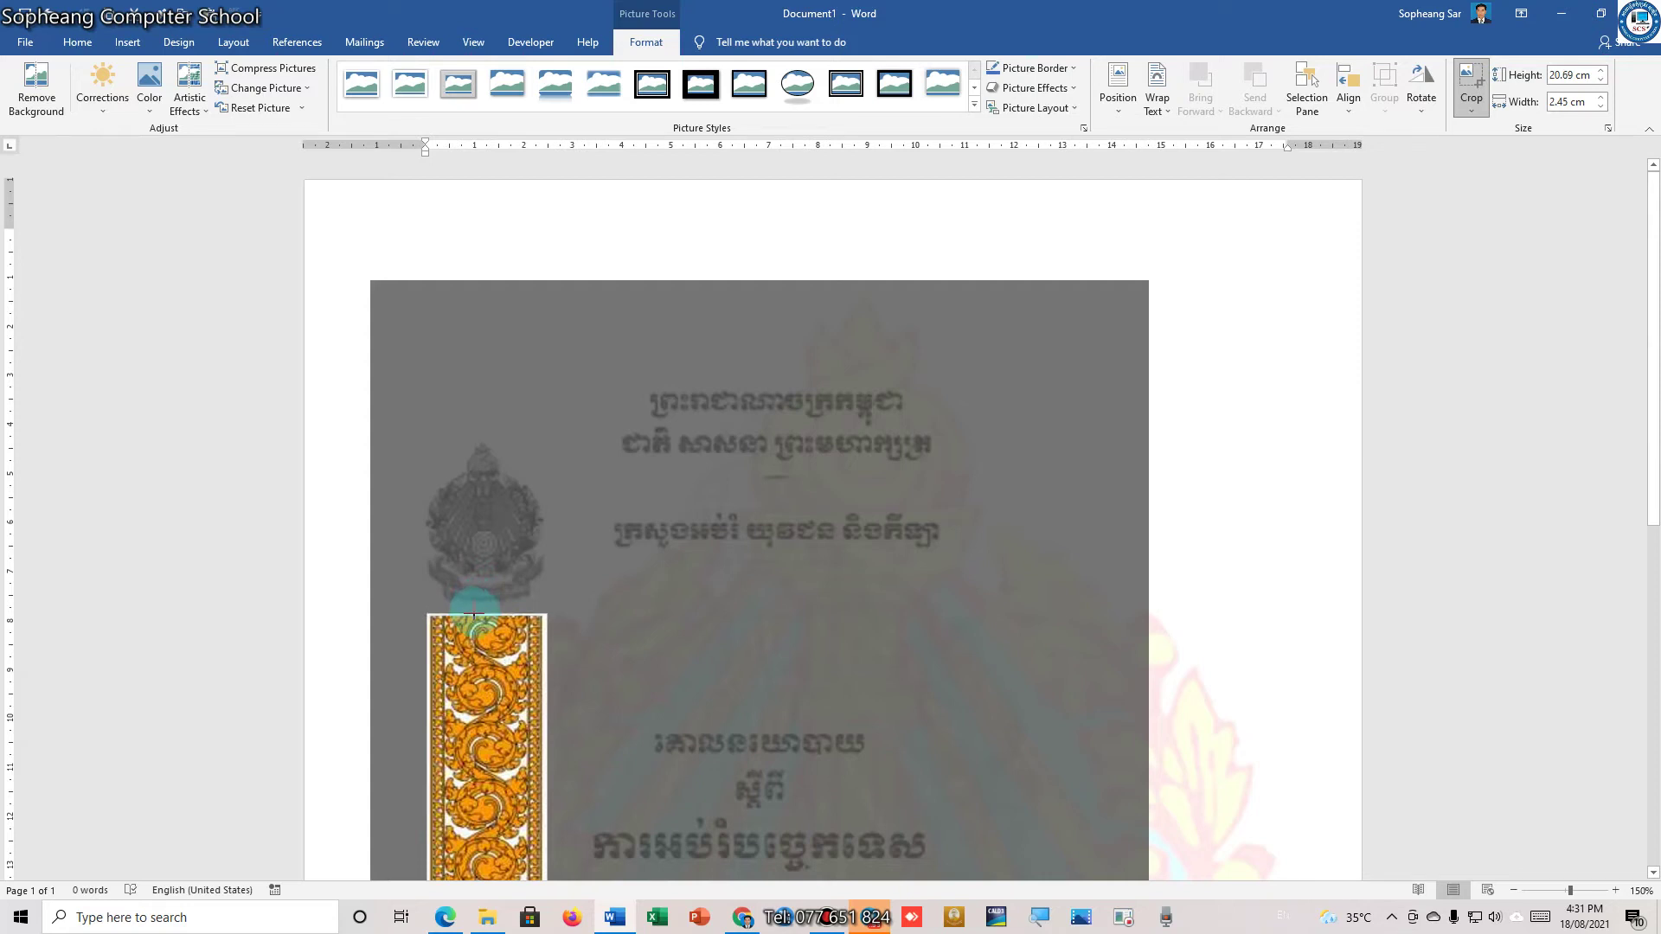
scroll(782, 519, "down", 8)
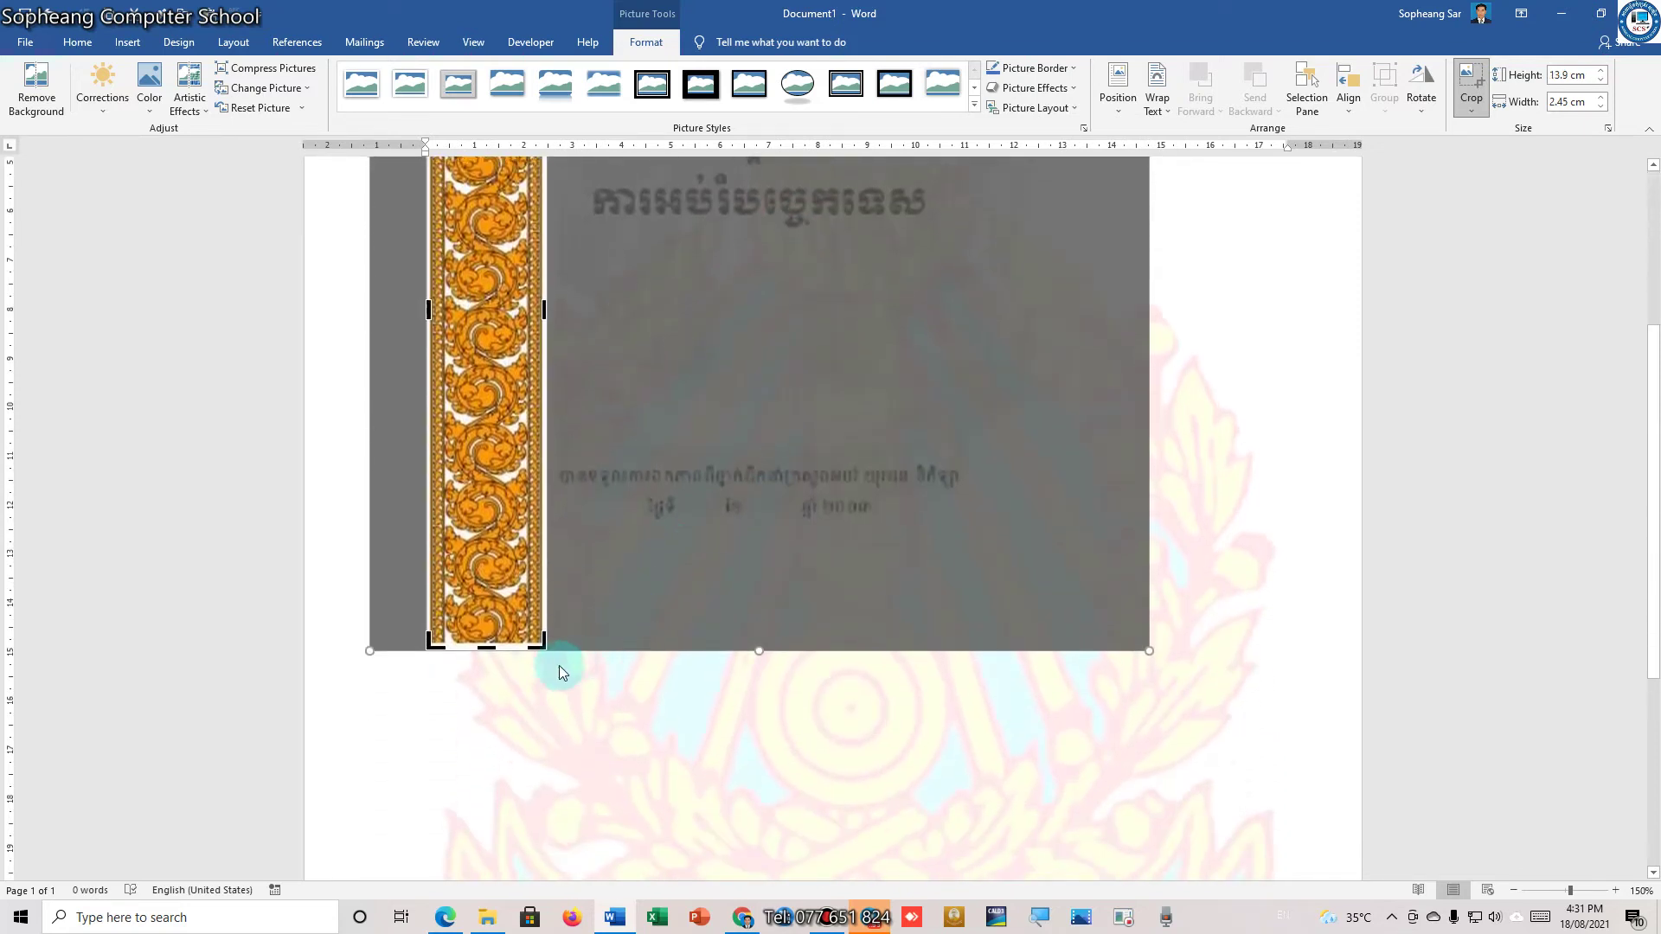
left_click_drag(487, 648, 487, 641)
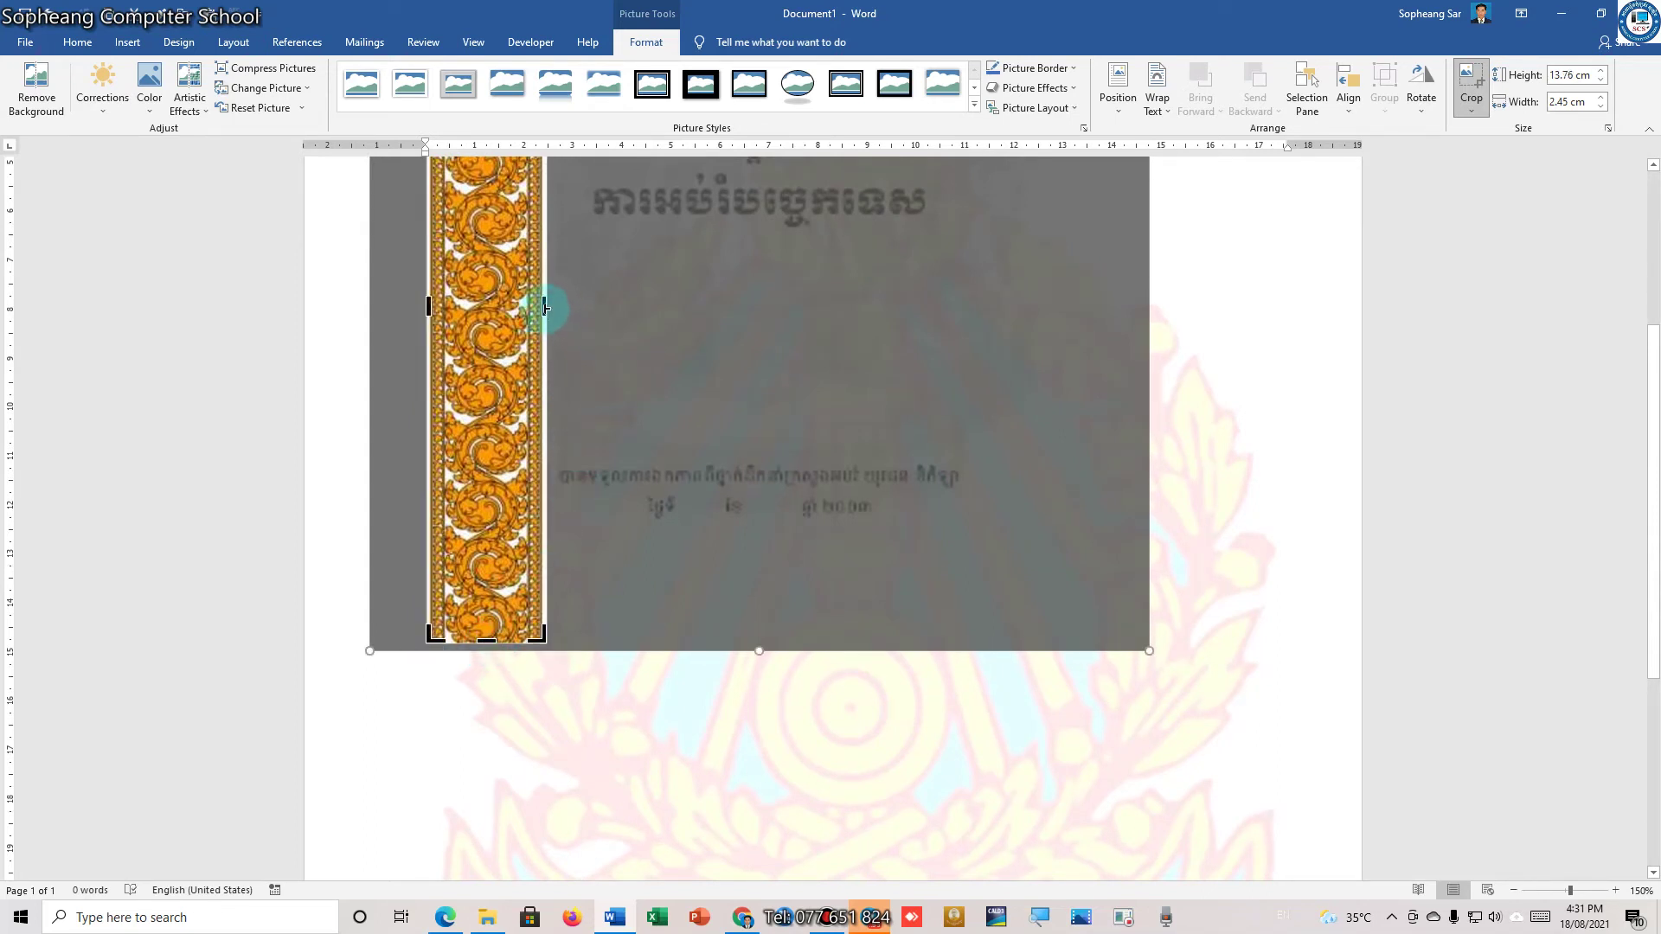
left_click_drag(543, 307, 538, 308)
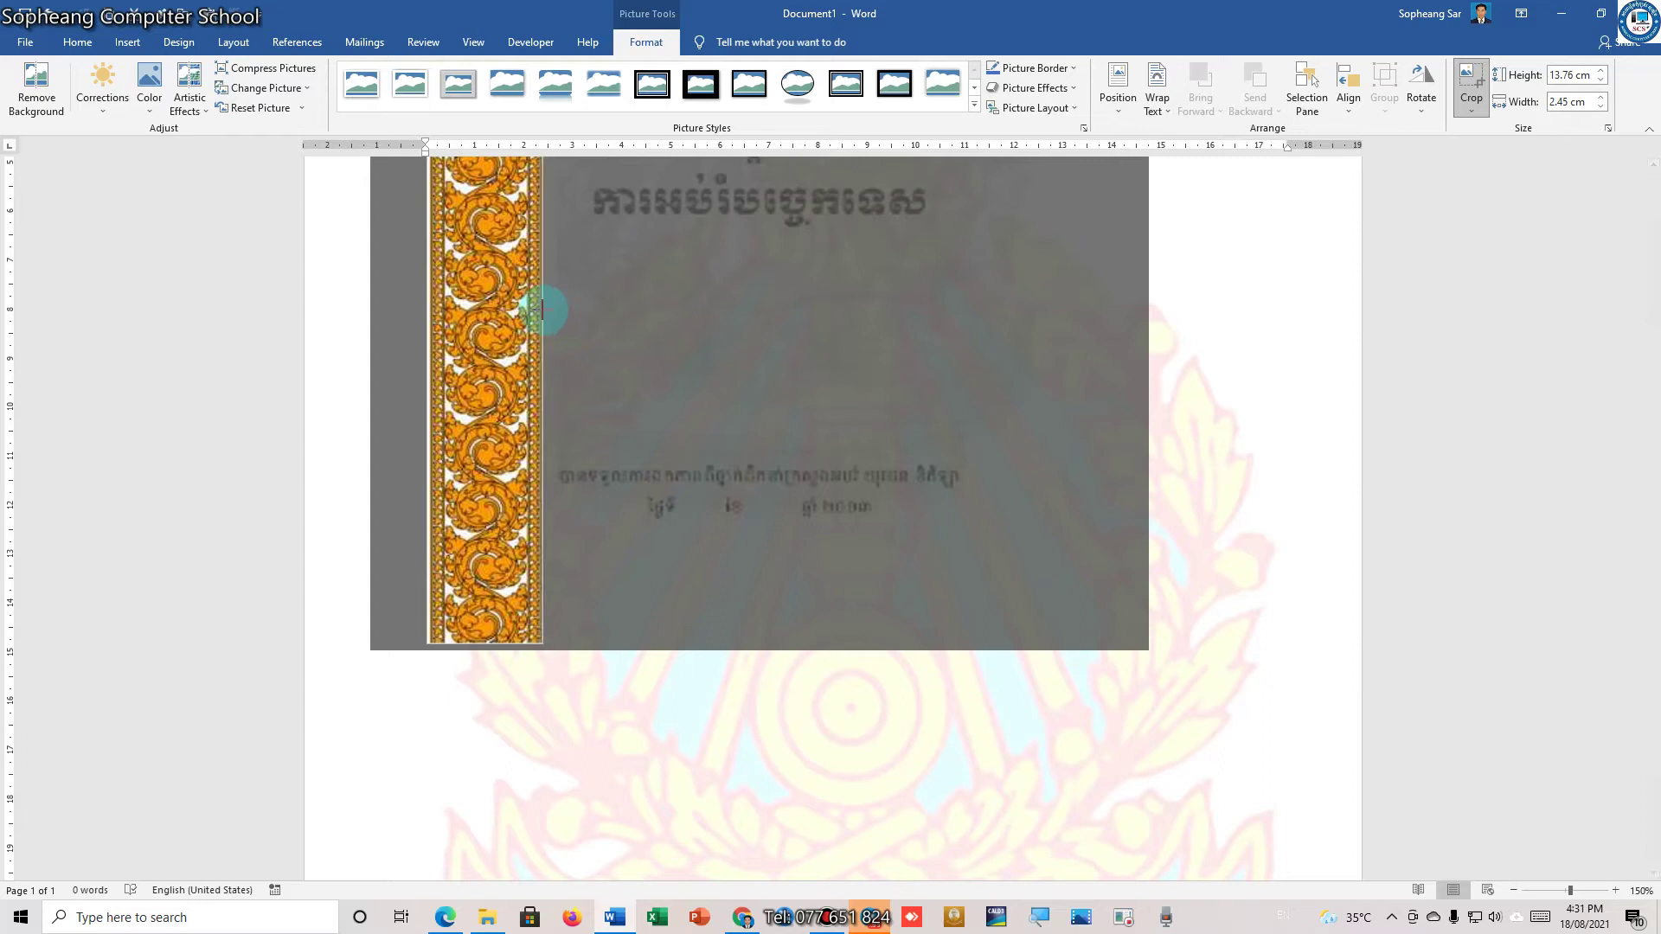
left_click_drag(541, 308, 540, 307)
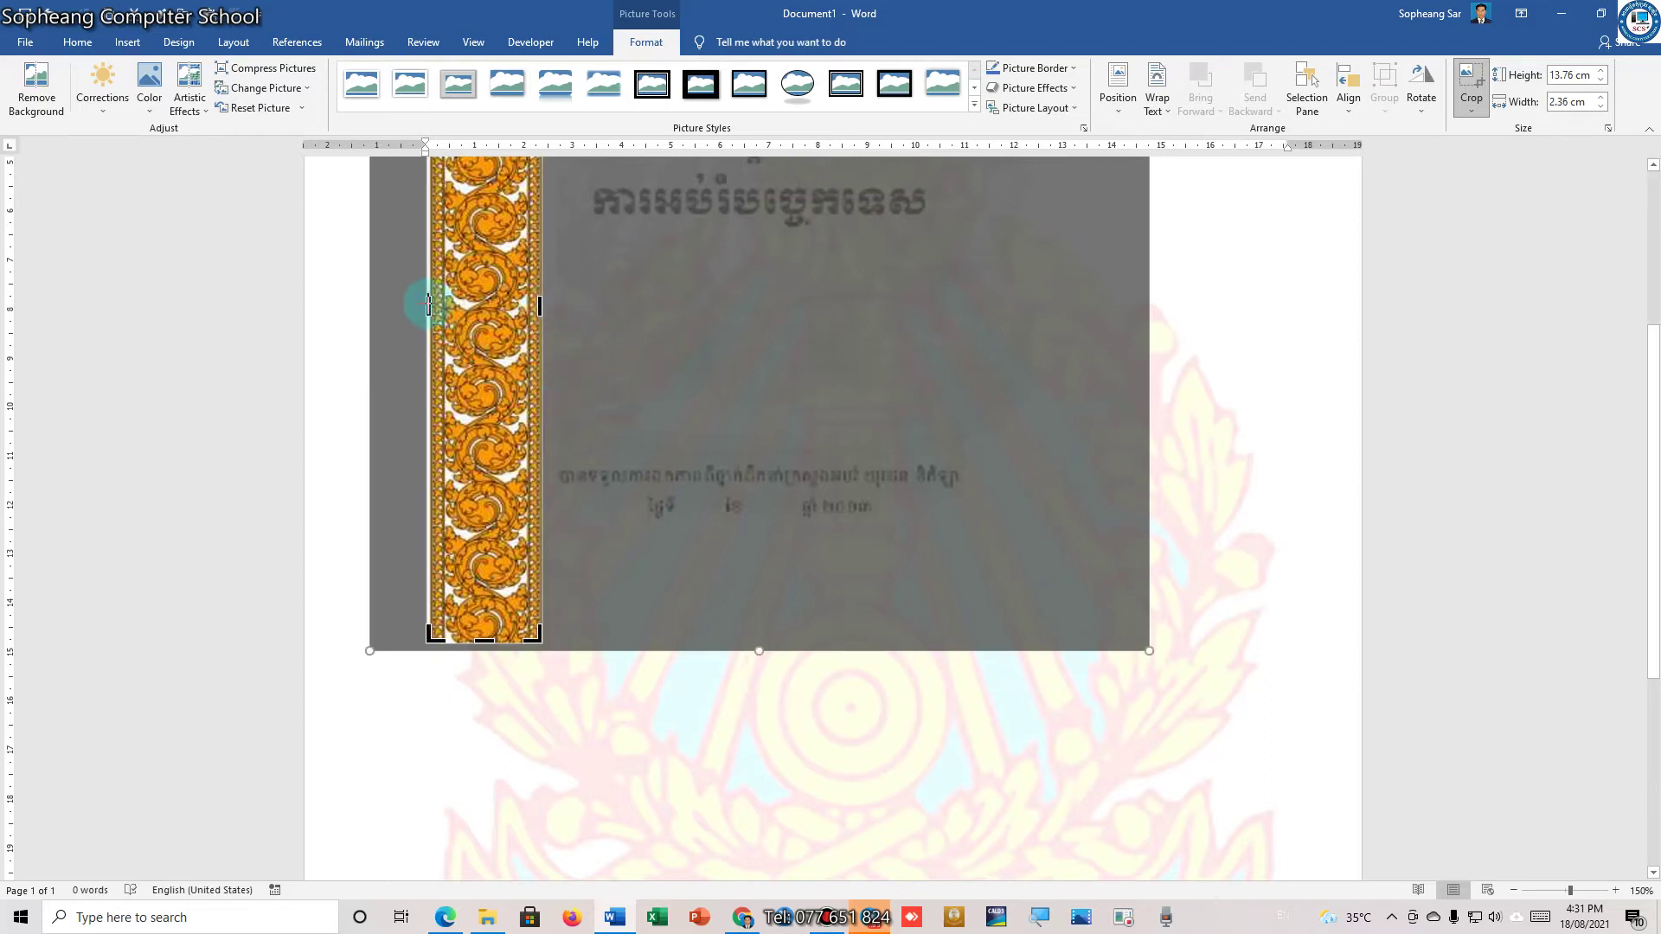
left_click_drag(428, 304, 434, 304)
Apply the crop, leaving a 2.28 cm-wide ornamental strip
scroll(637, 411, "up", 5)
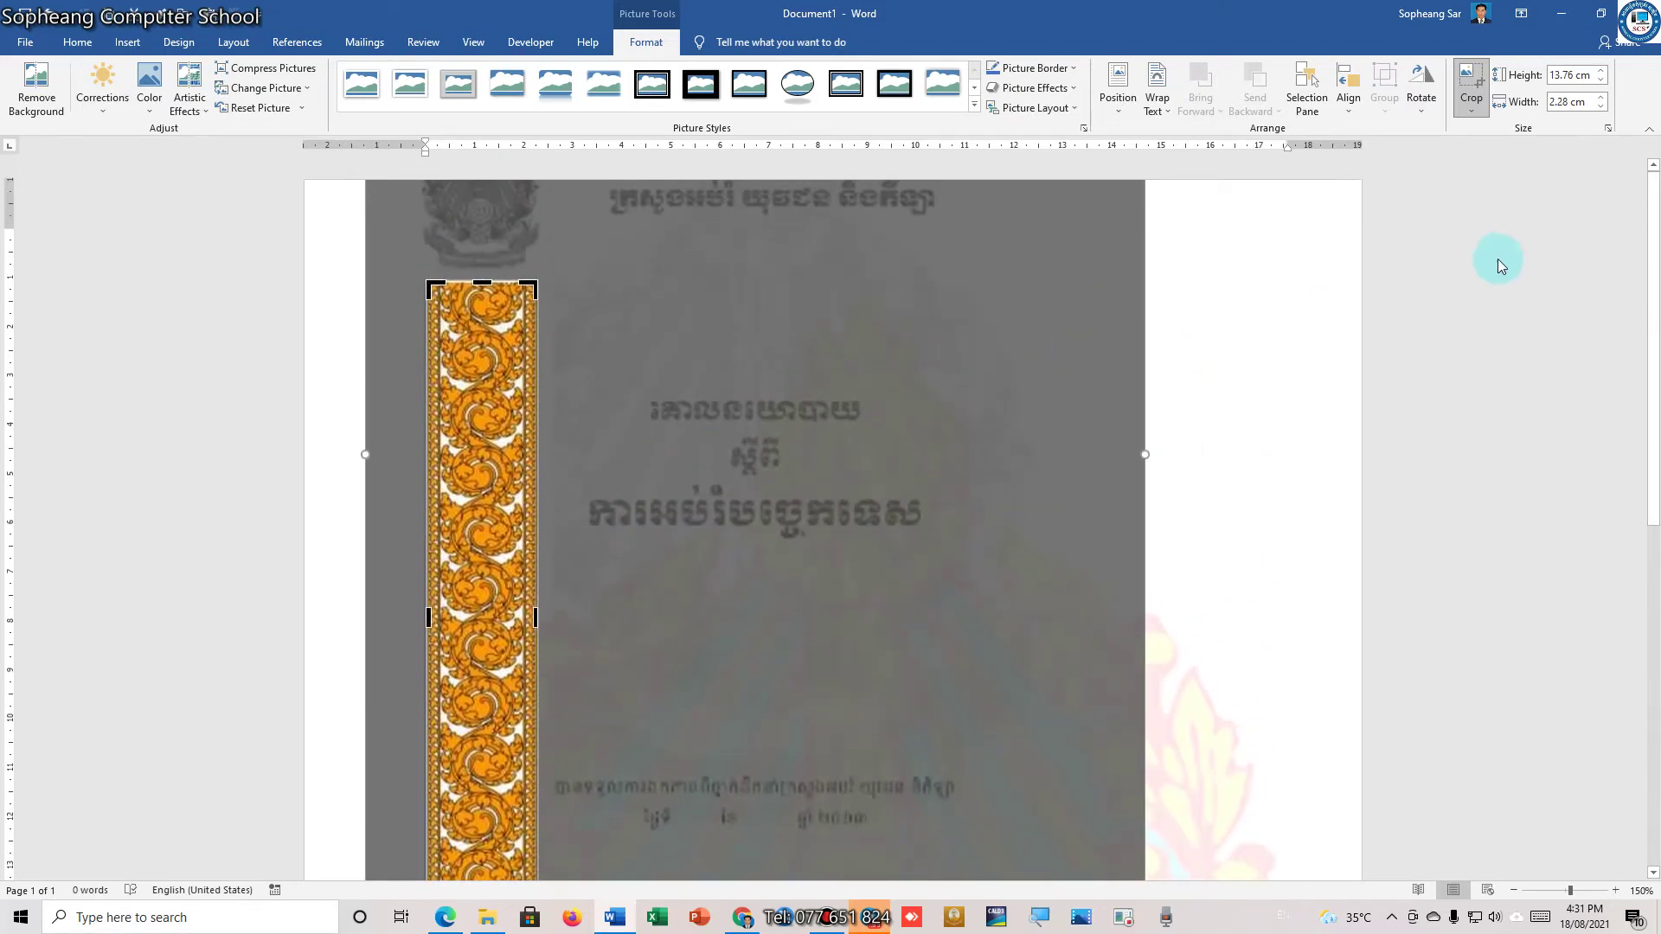
left_click(1473, 110)
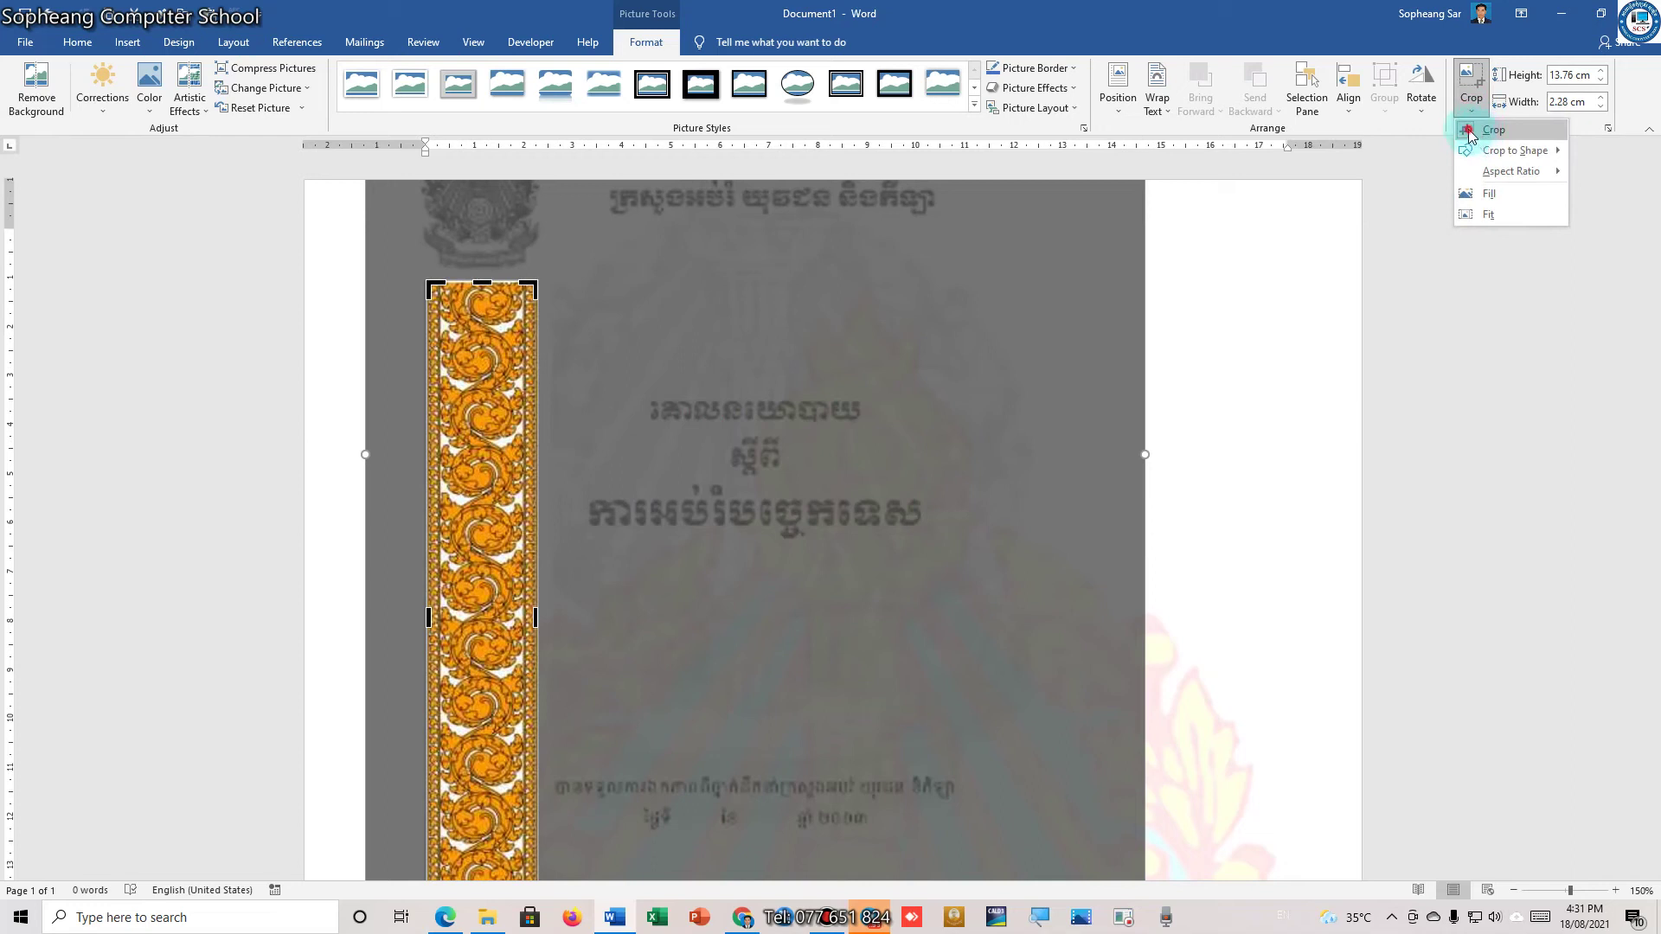
left_click(1471, 136)
left_click(671, 526)
scroll(637, 522, "down", 1)
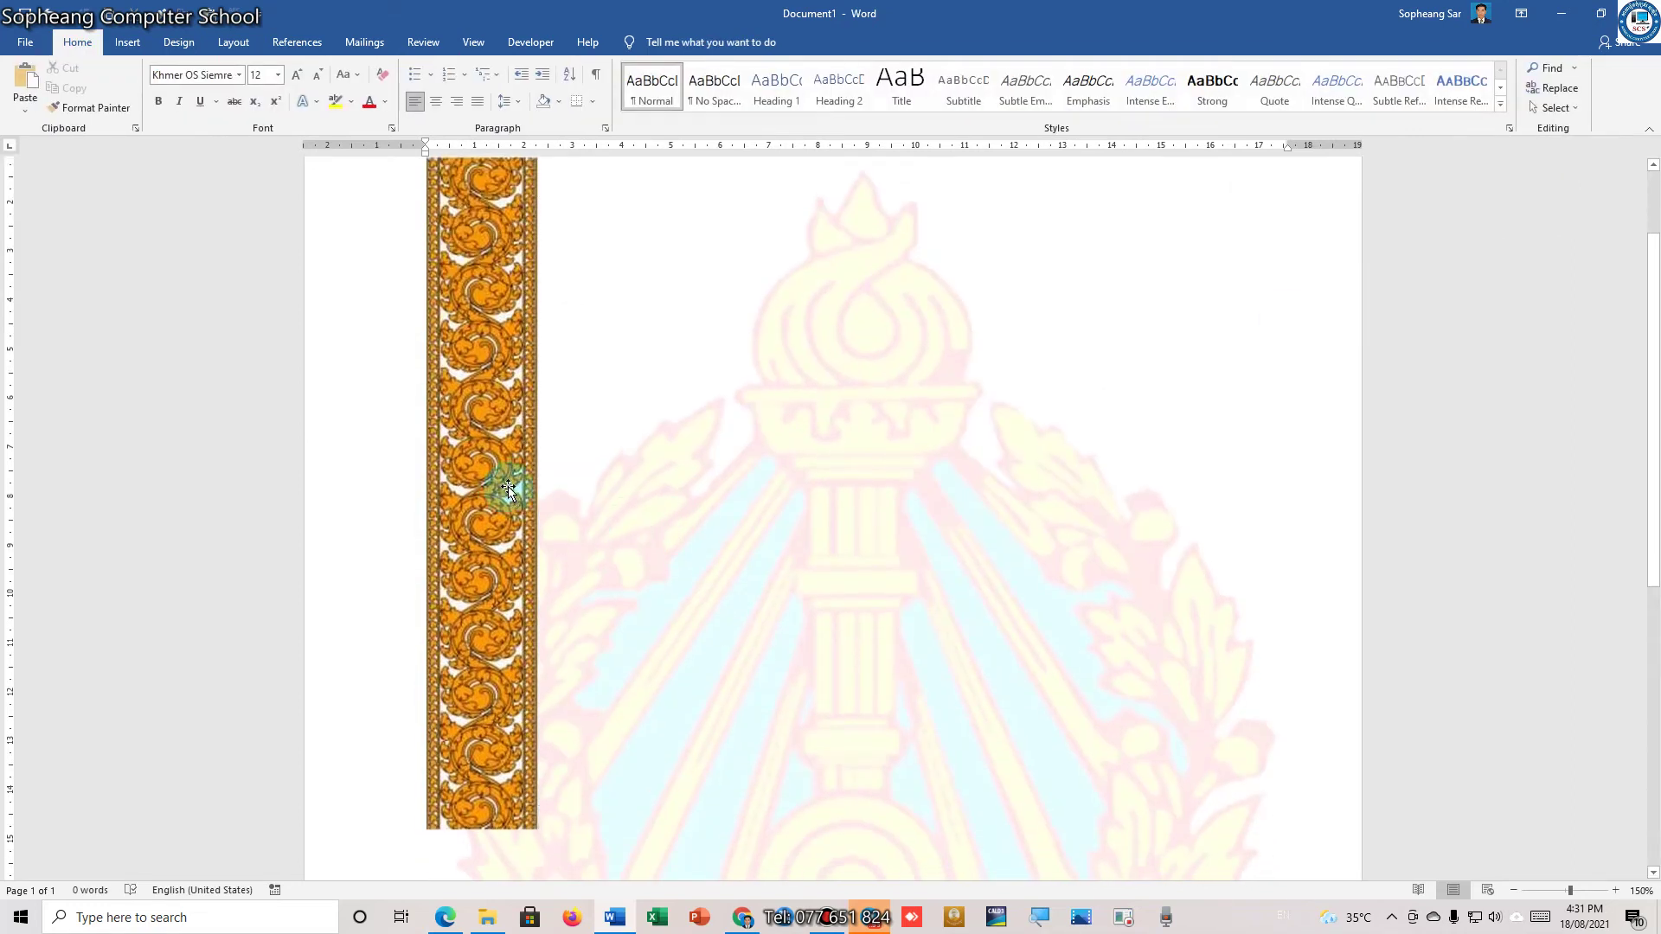
Set the border strip's text wrapping to Through
scroll(541, 522, "up", 2)
left_click(510, 442)
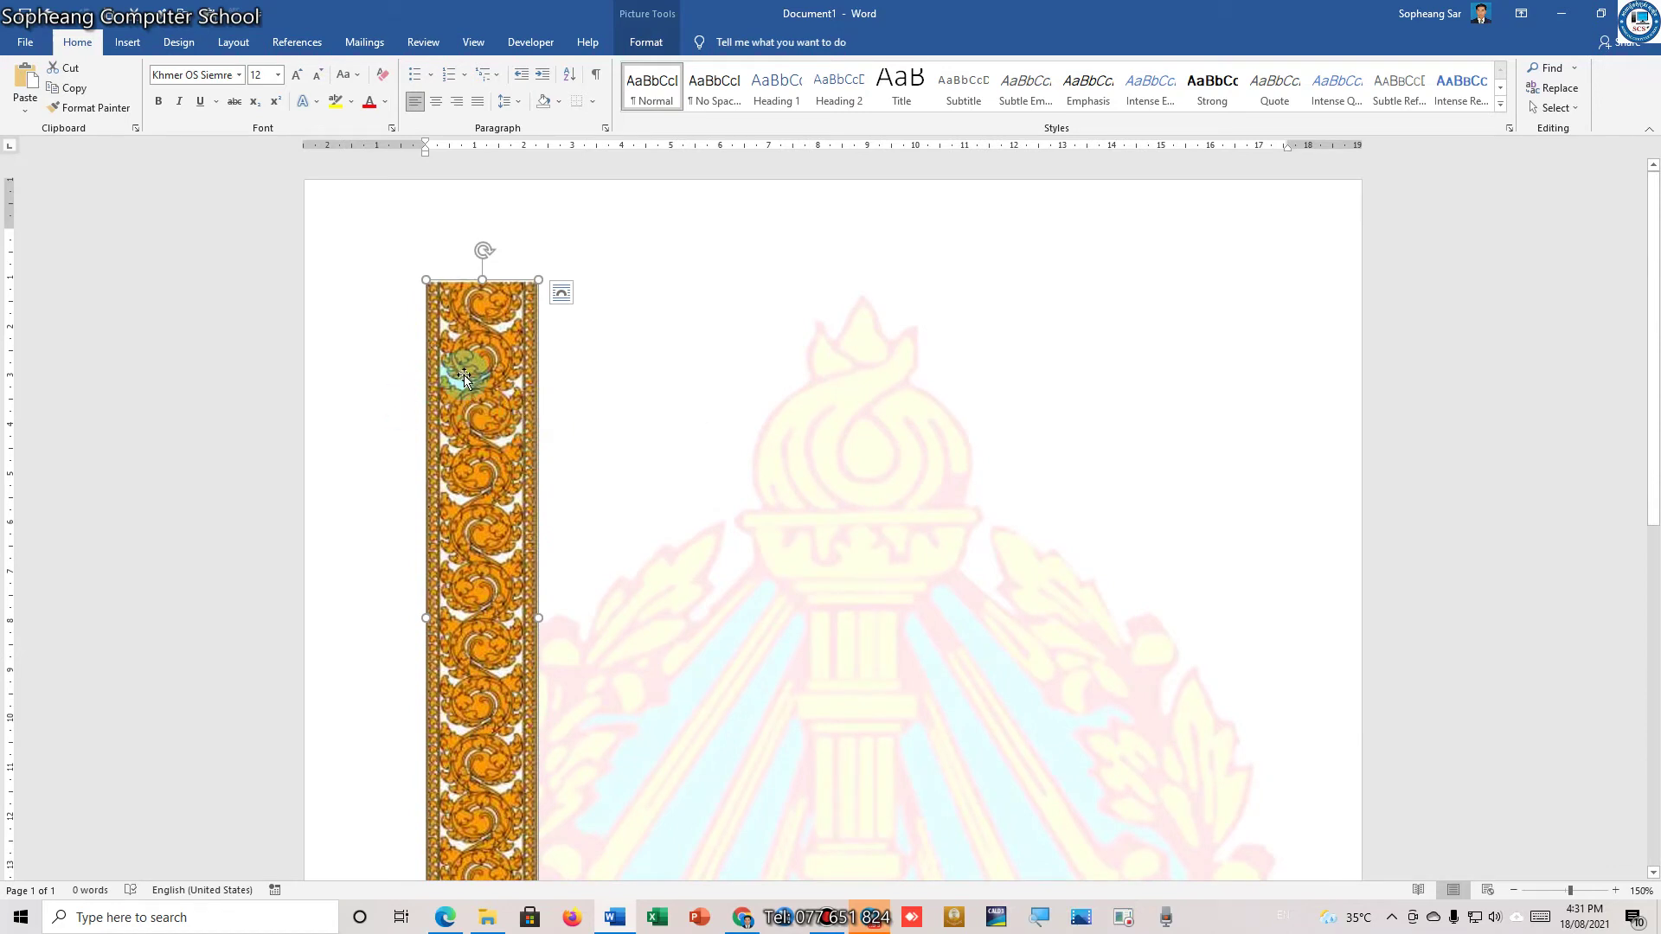
double_click(506, 366)
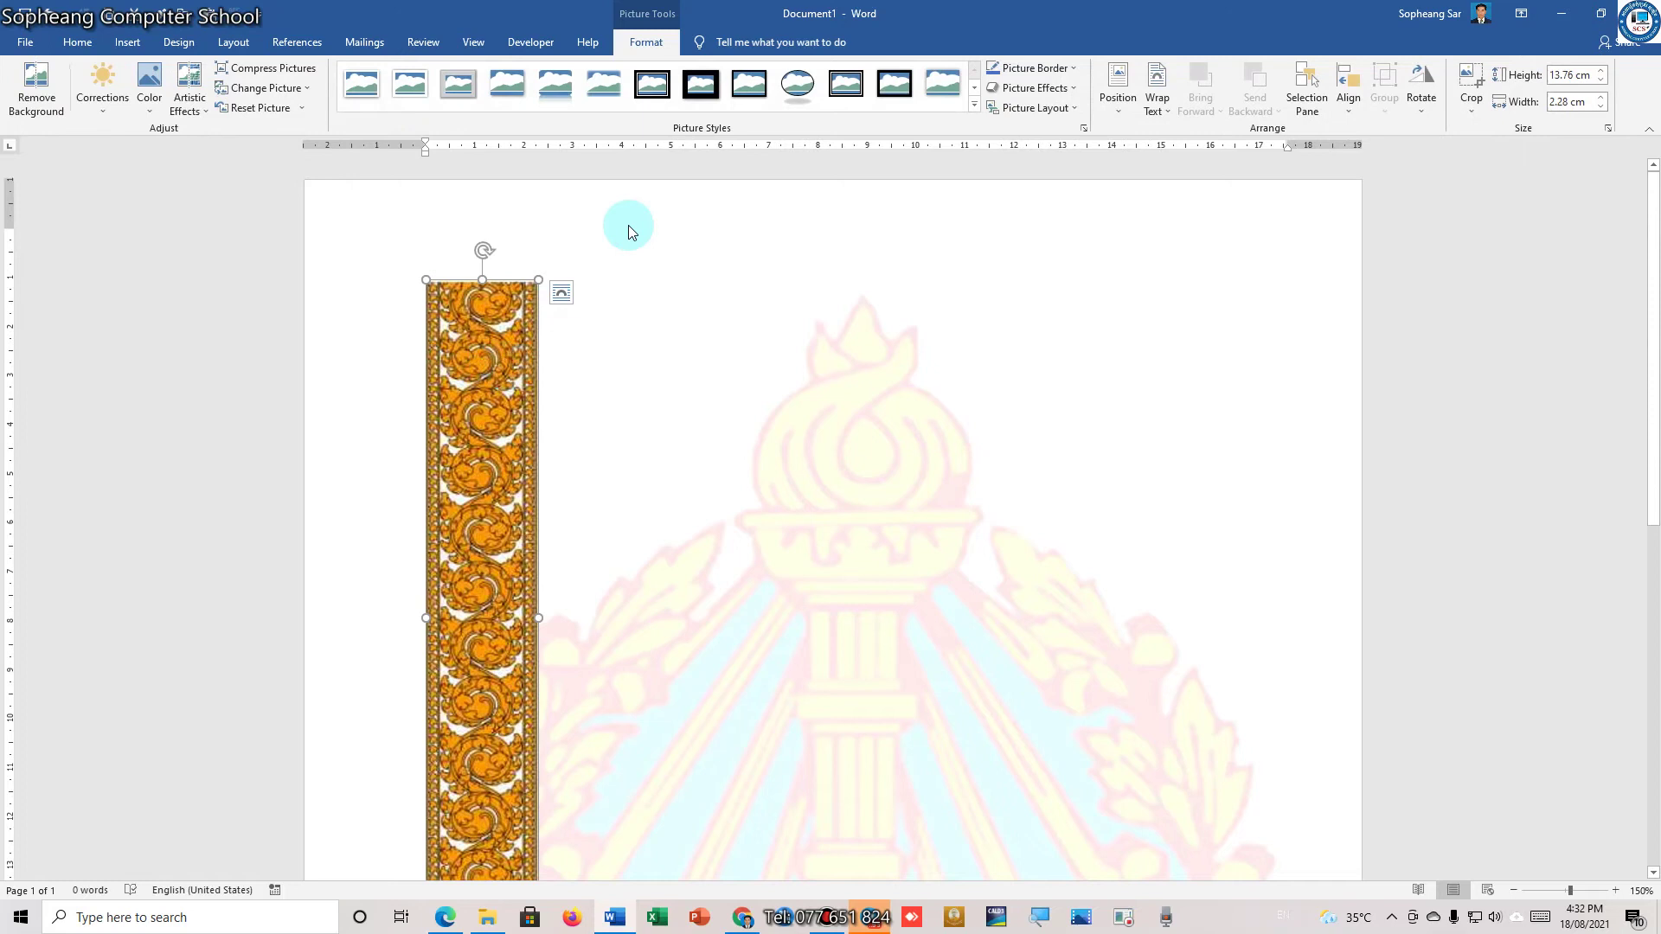
left_click(1167, 117)
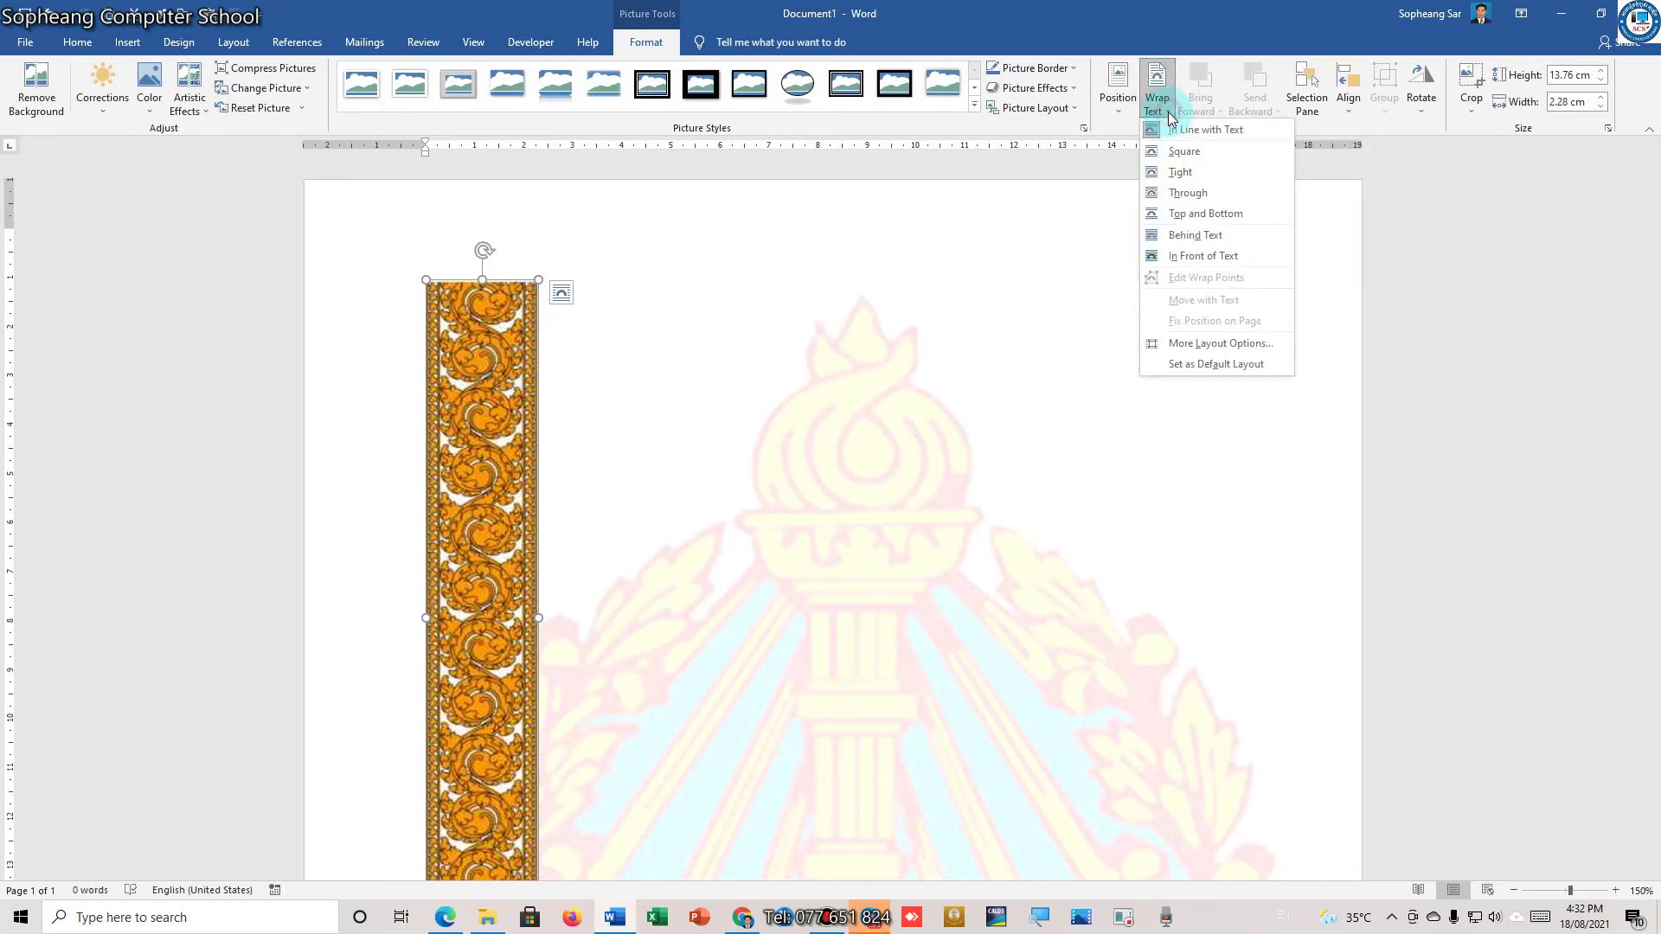
left_click(1208, 195)
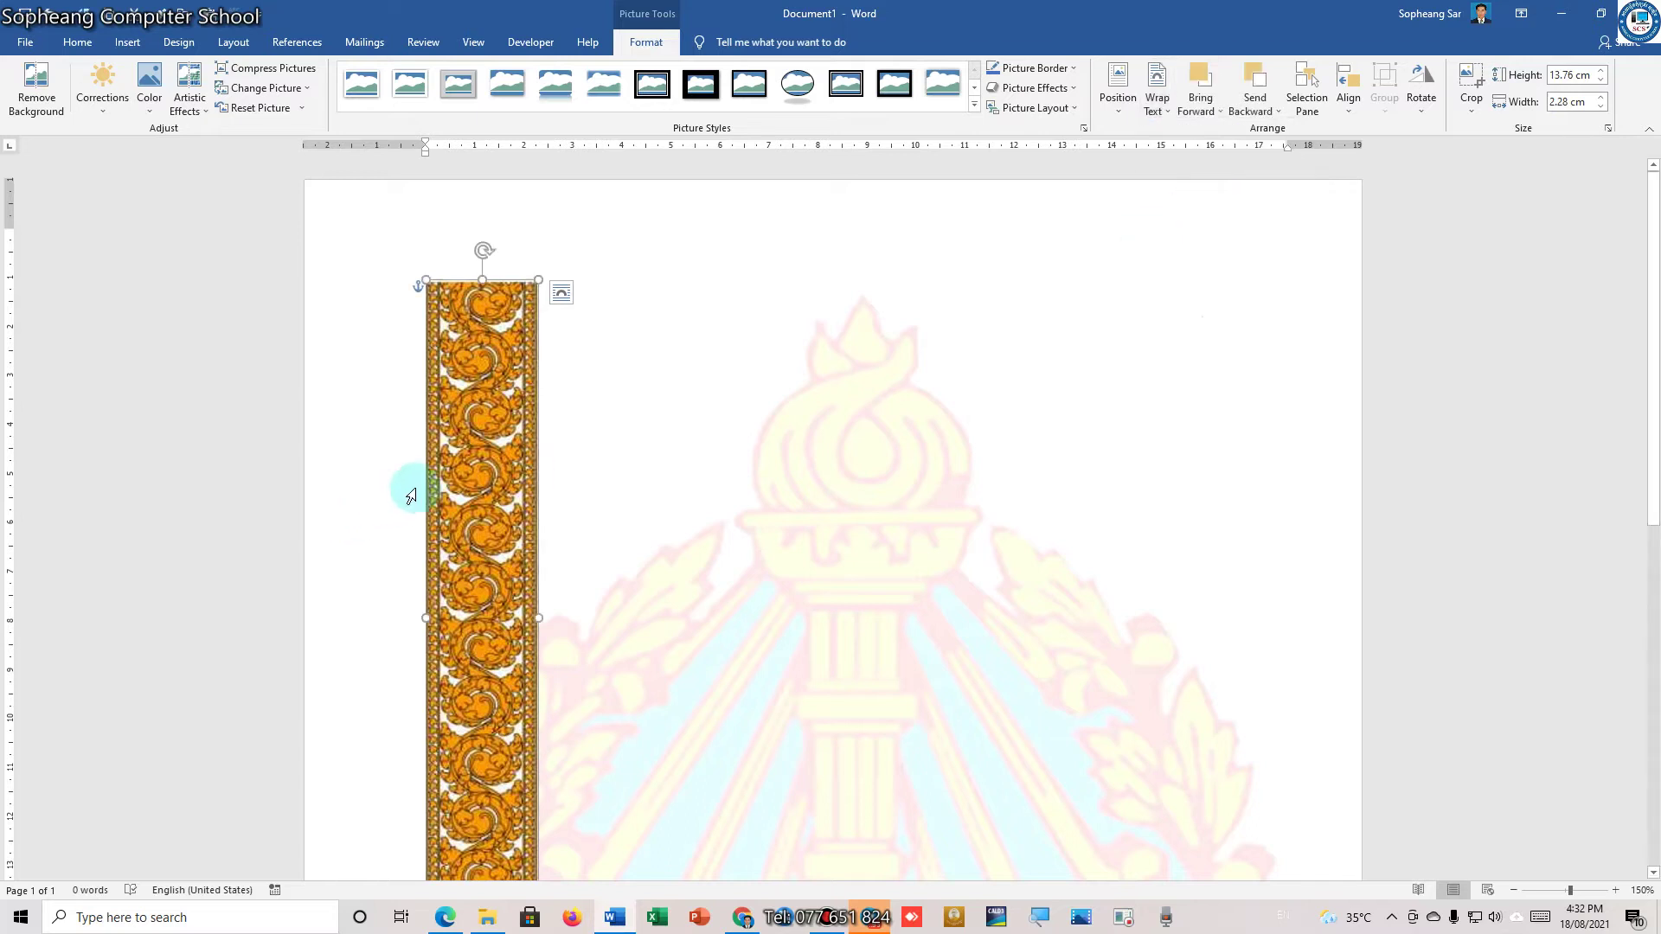
Move the border strip down along the page's left edge
mouse_move(474, 468)
left_mouse_down()
mouse_move(664, 468)
mouse_move(979, 538)
mouse_move(808, 593)
mouse_move(589, 601)
mouse_move(487, 581)
mouse_move(488, 555)
left_mouse_up()
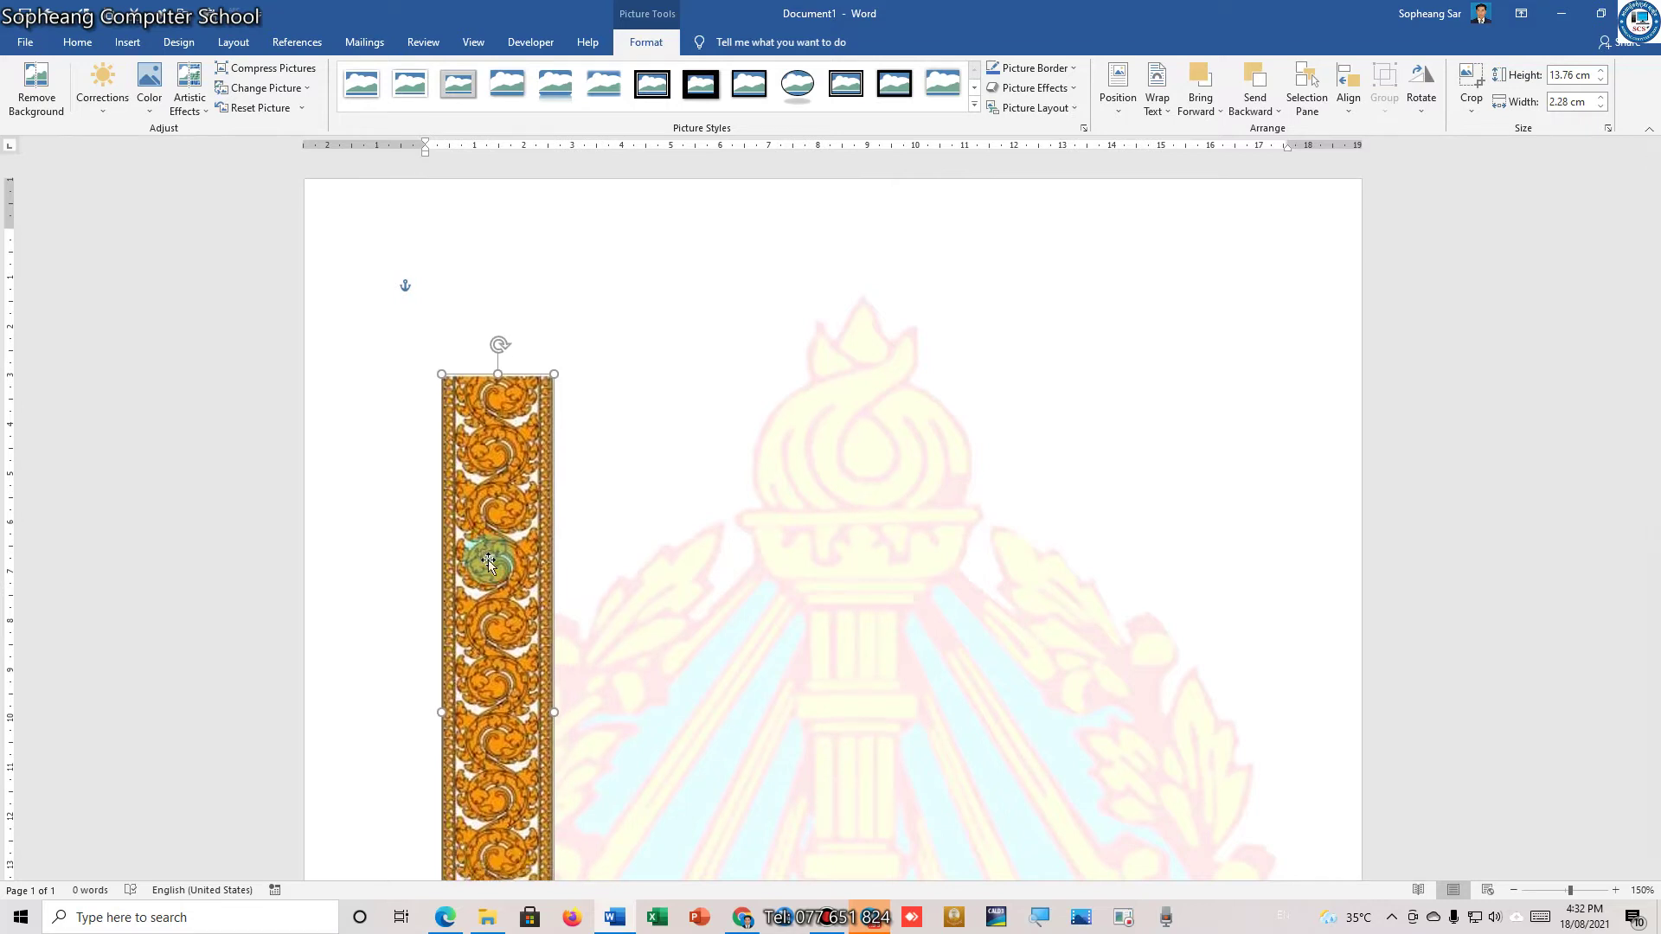
scroll(488, 559, "down", 5)
mouse_move(516, 500)
left_mouse_down()
mouse_move(465, 751)
mouse_move(482, 751)
mouse_move(492, 700)
mouse_move(499, 721)
left_mouse_up()
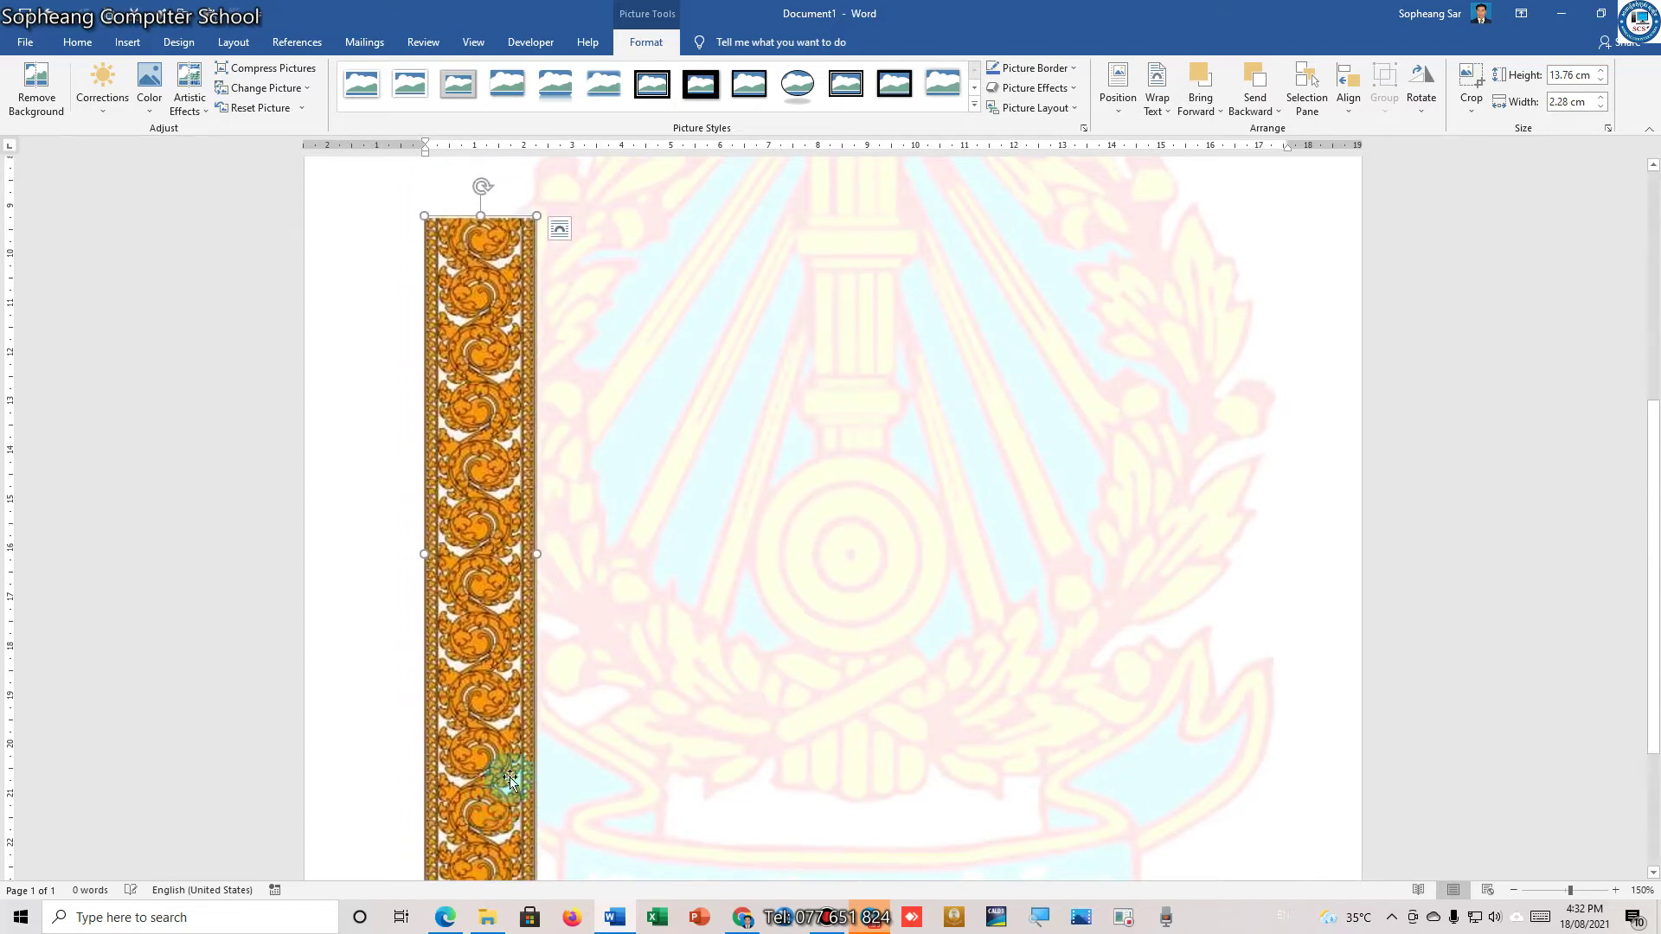
left_click_drag(499, 721, 510, 791)
scroll(519, 735, "down", 3)
mouse_move(507, 563)
left_mouse_down()
mouse_move(478, 660)
mouse_move(500, 631)
left_mouse_up()
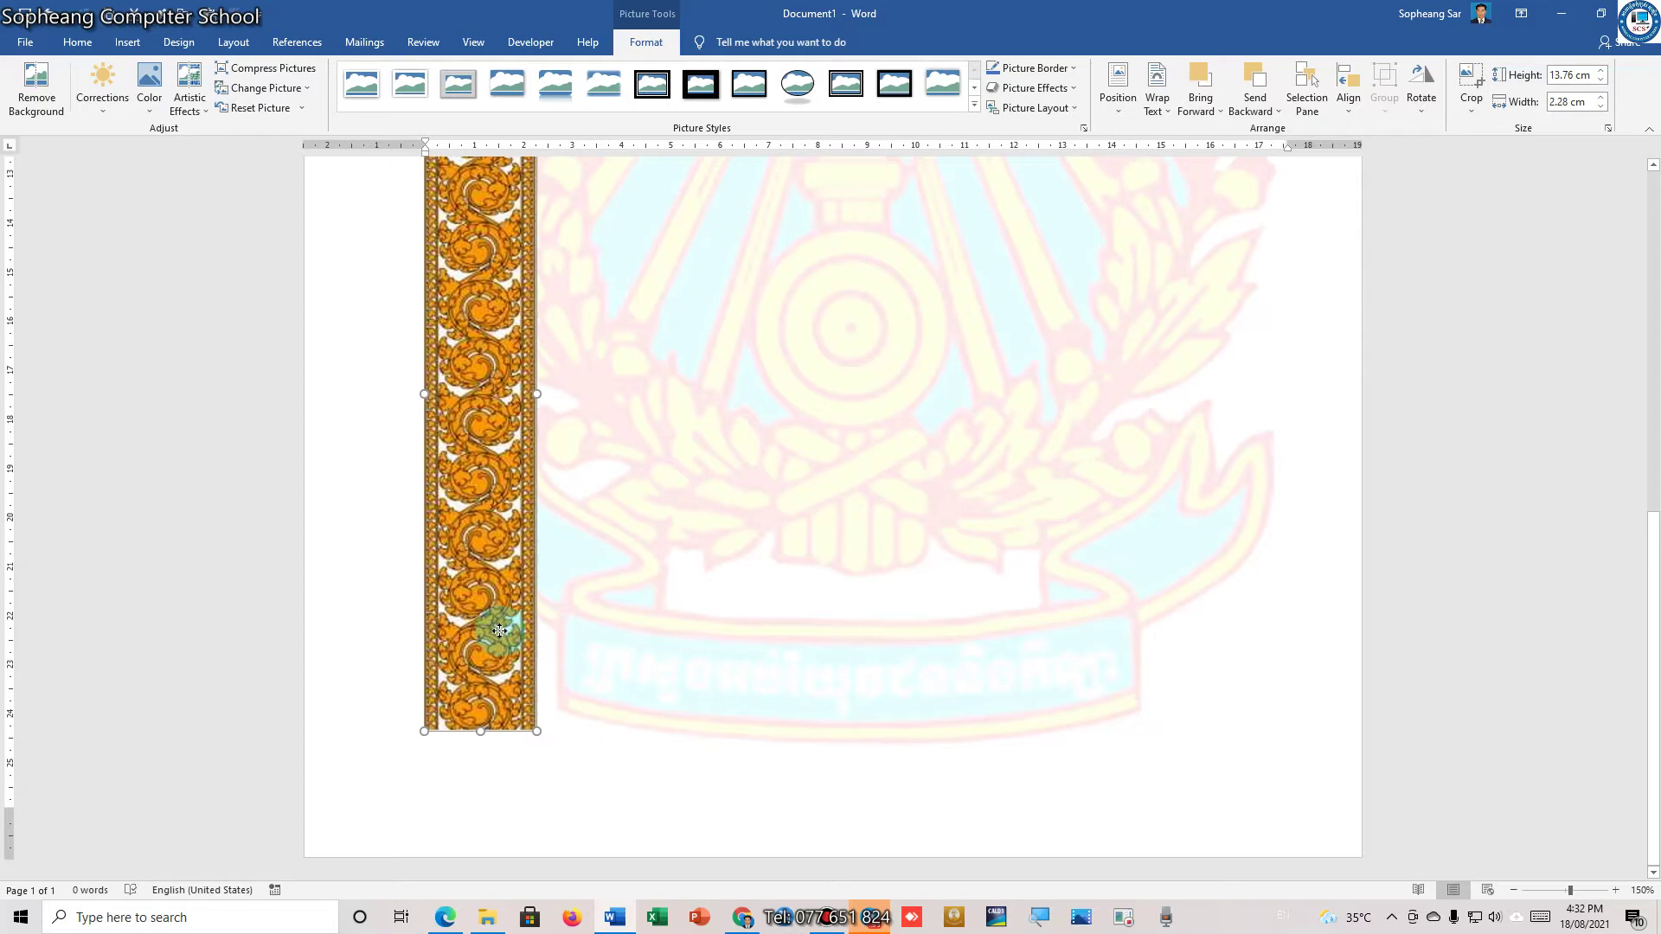
scroll(641, 601, "up", 5)
scroll(646, 599, "up", 5)
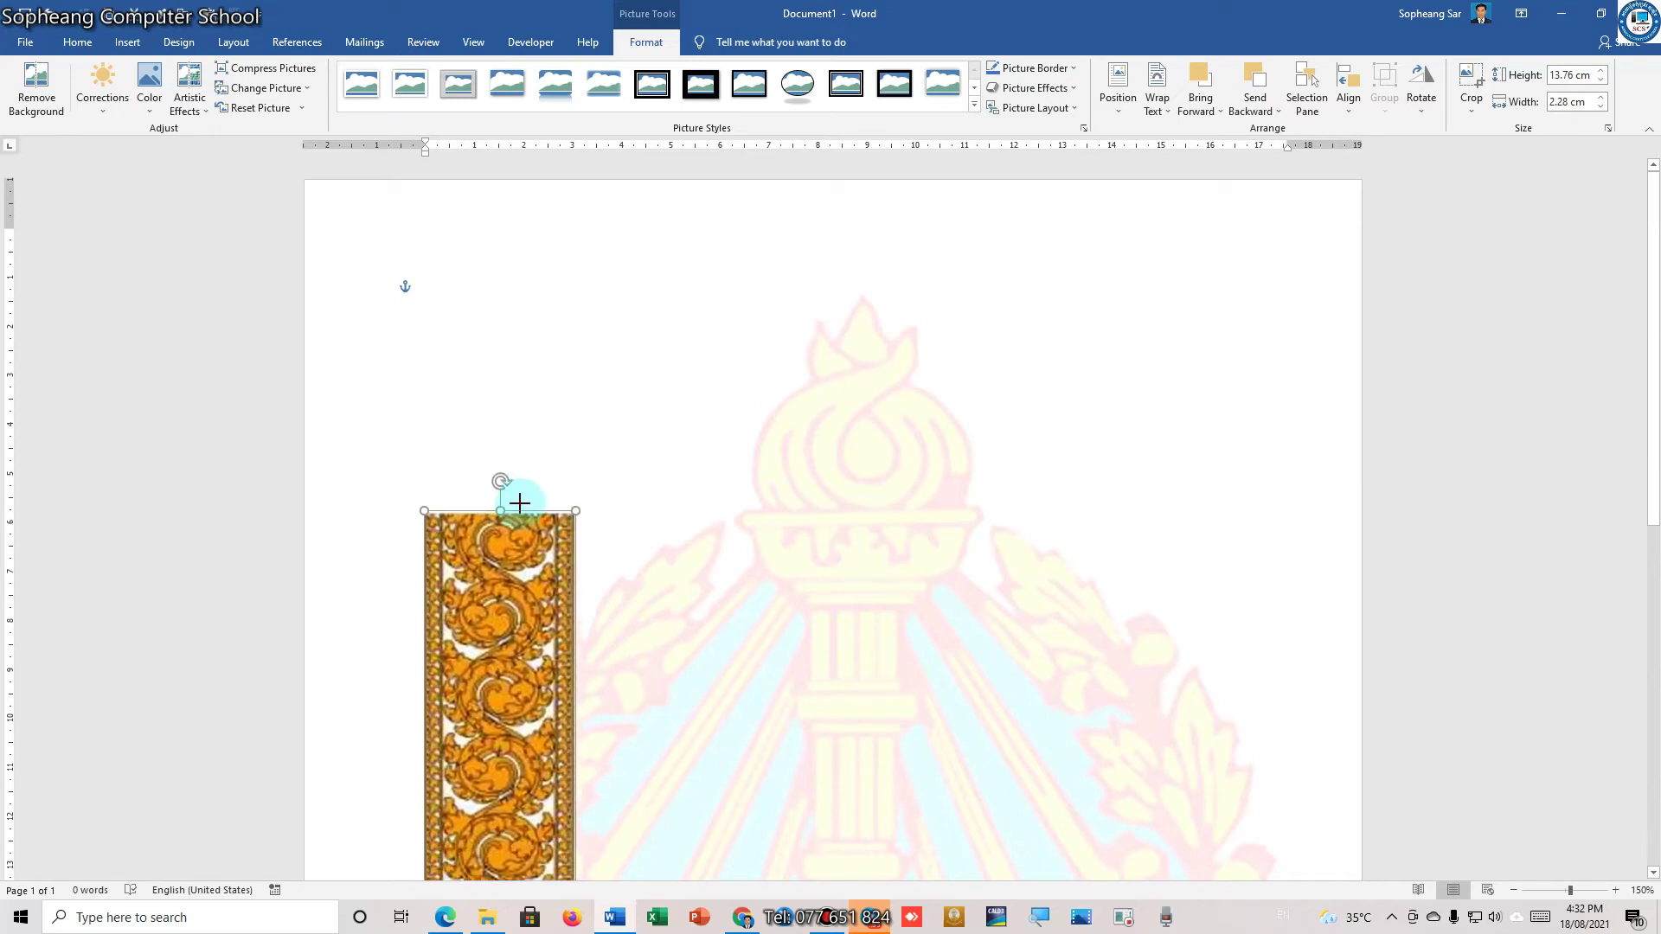
Resize the border strip to 18.94 cm tall and 2.4 cm wide
left_click_drag(539, 717, 576, 160)
scroll(666, 516, "up", 4)
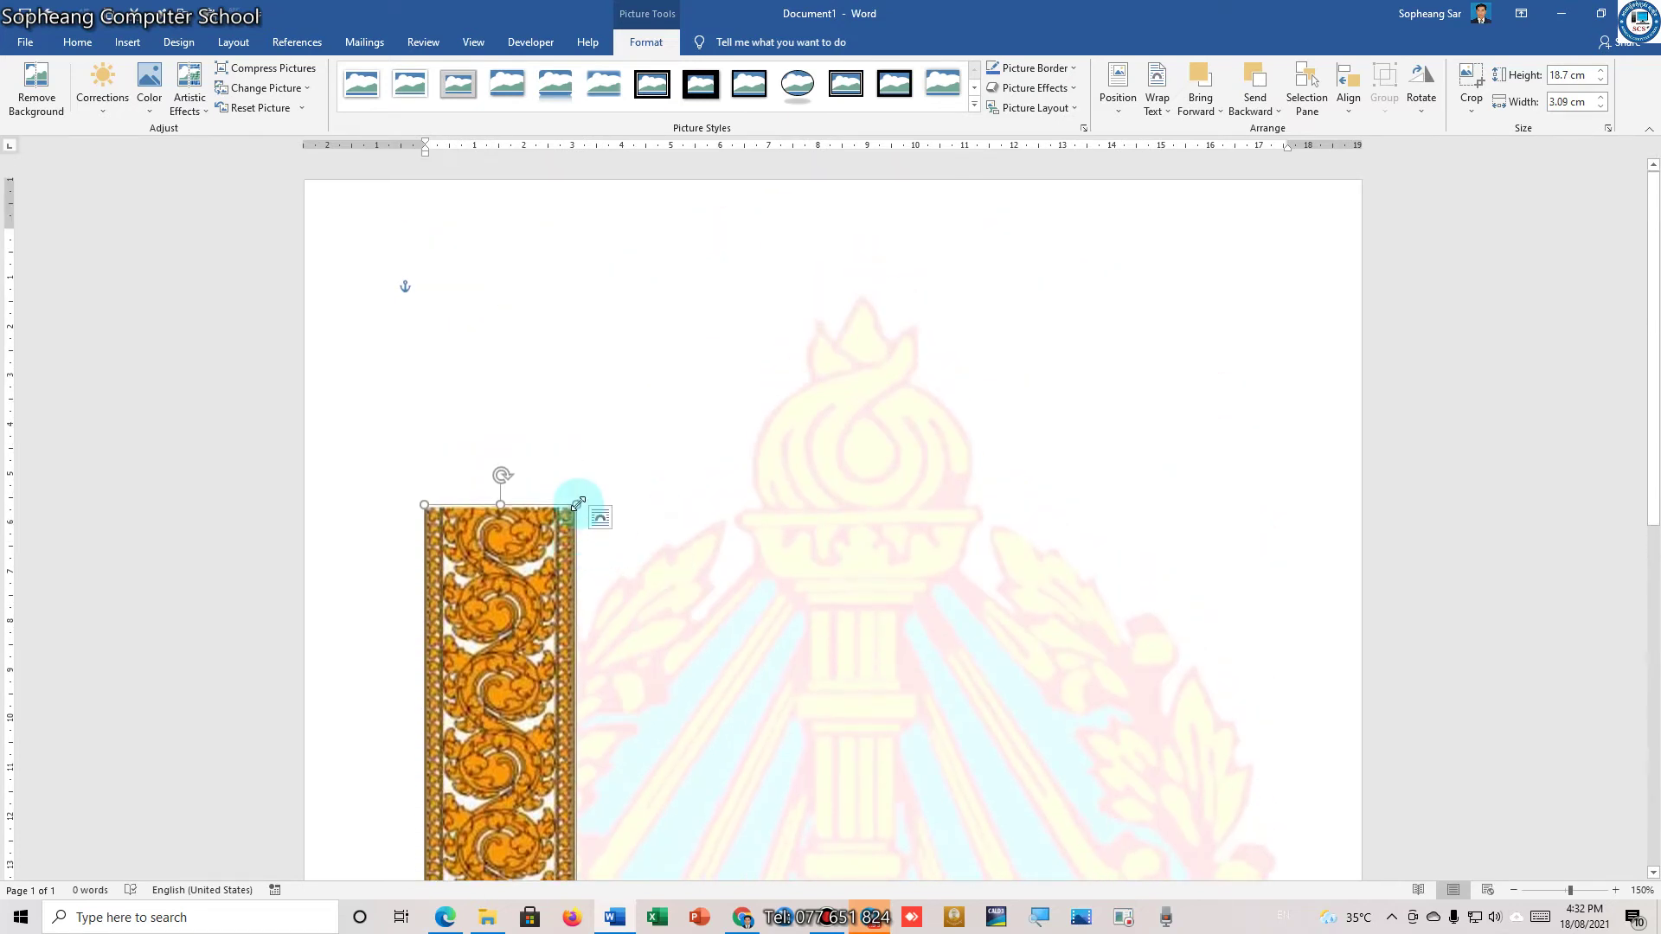
left_click_drag(502, 503, 502, 491)
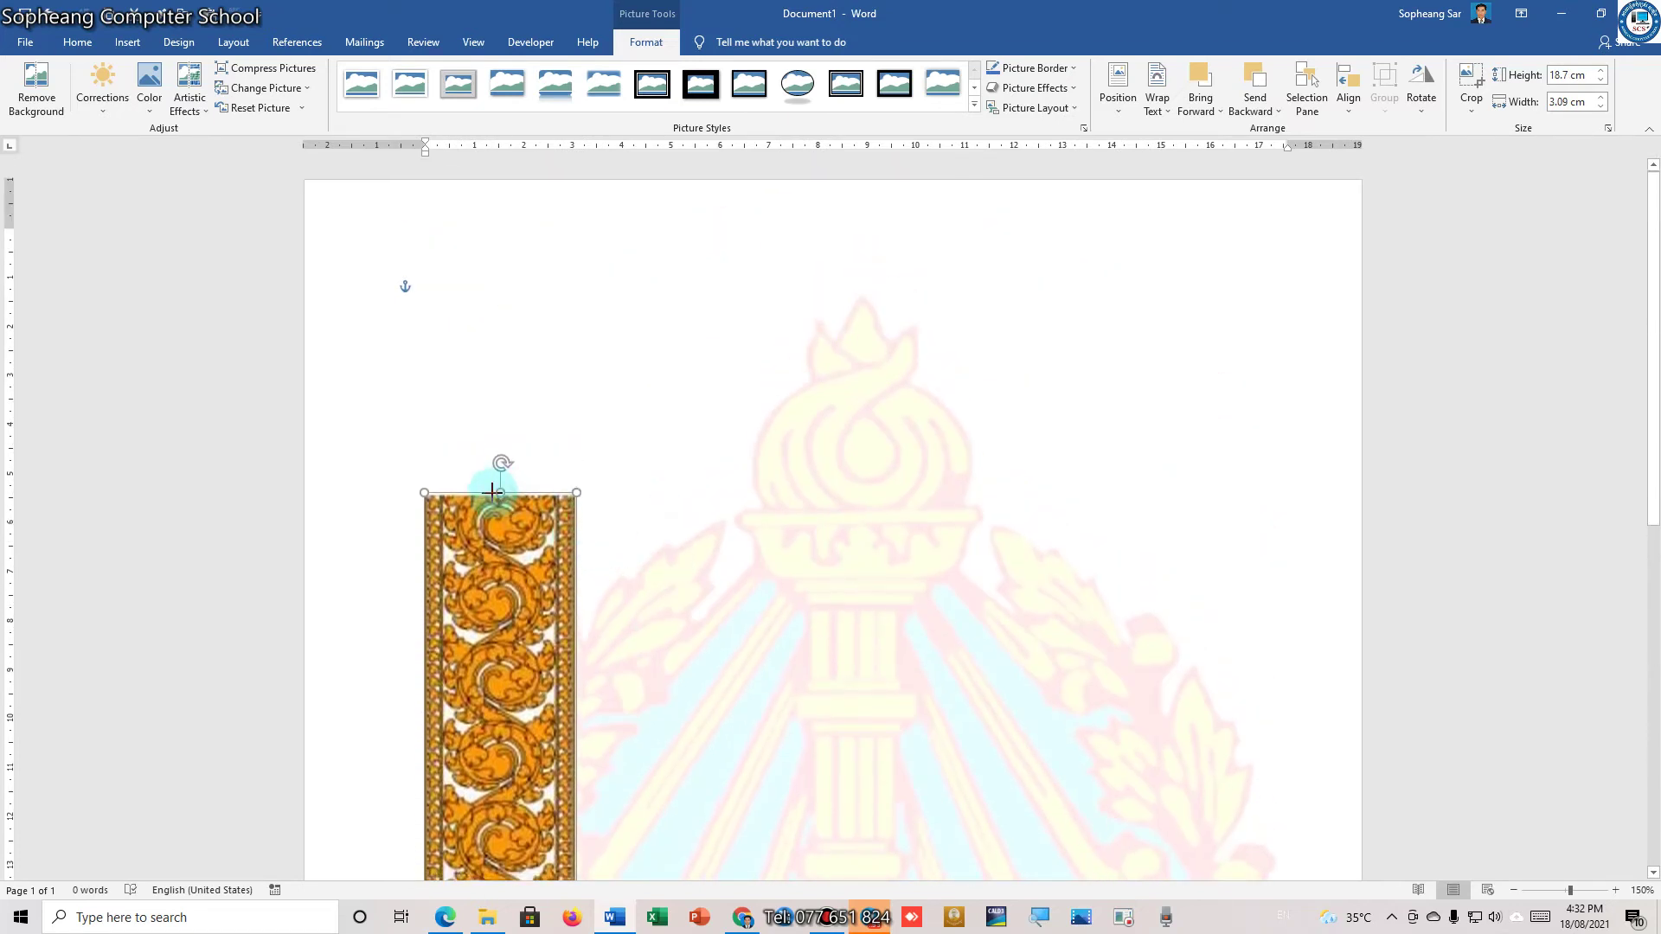
scroll(586, 507, "down", 4)
left_click_drag(575, 625, 543, 629)
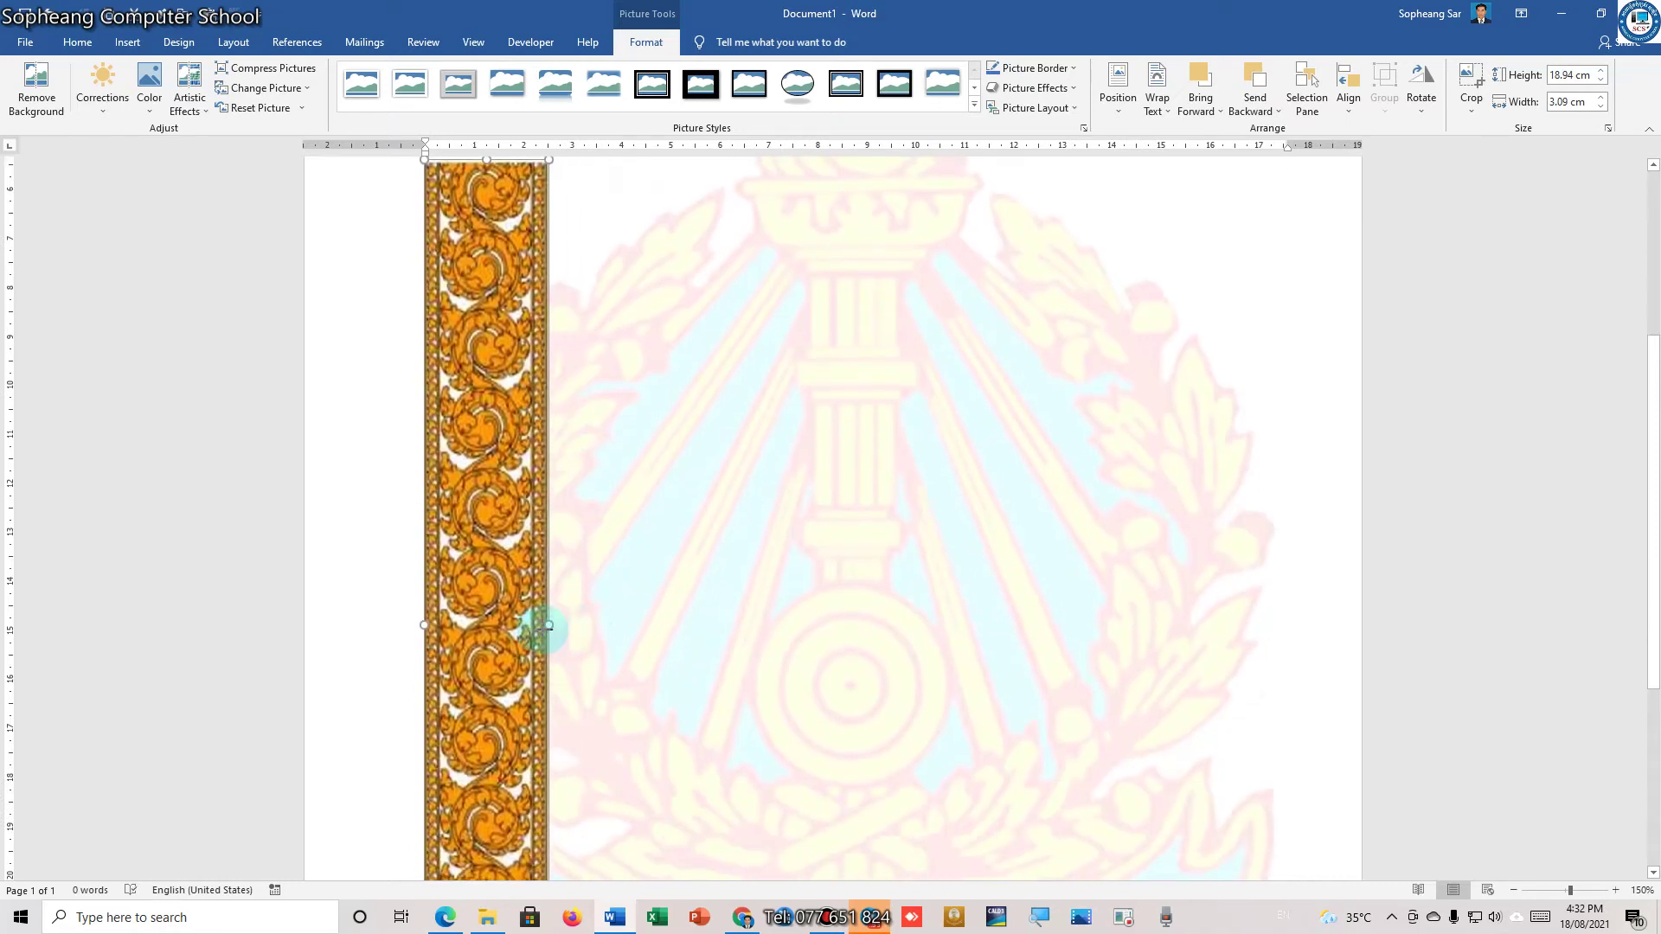
scroll(611, 619, "up", 4)
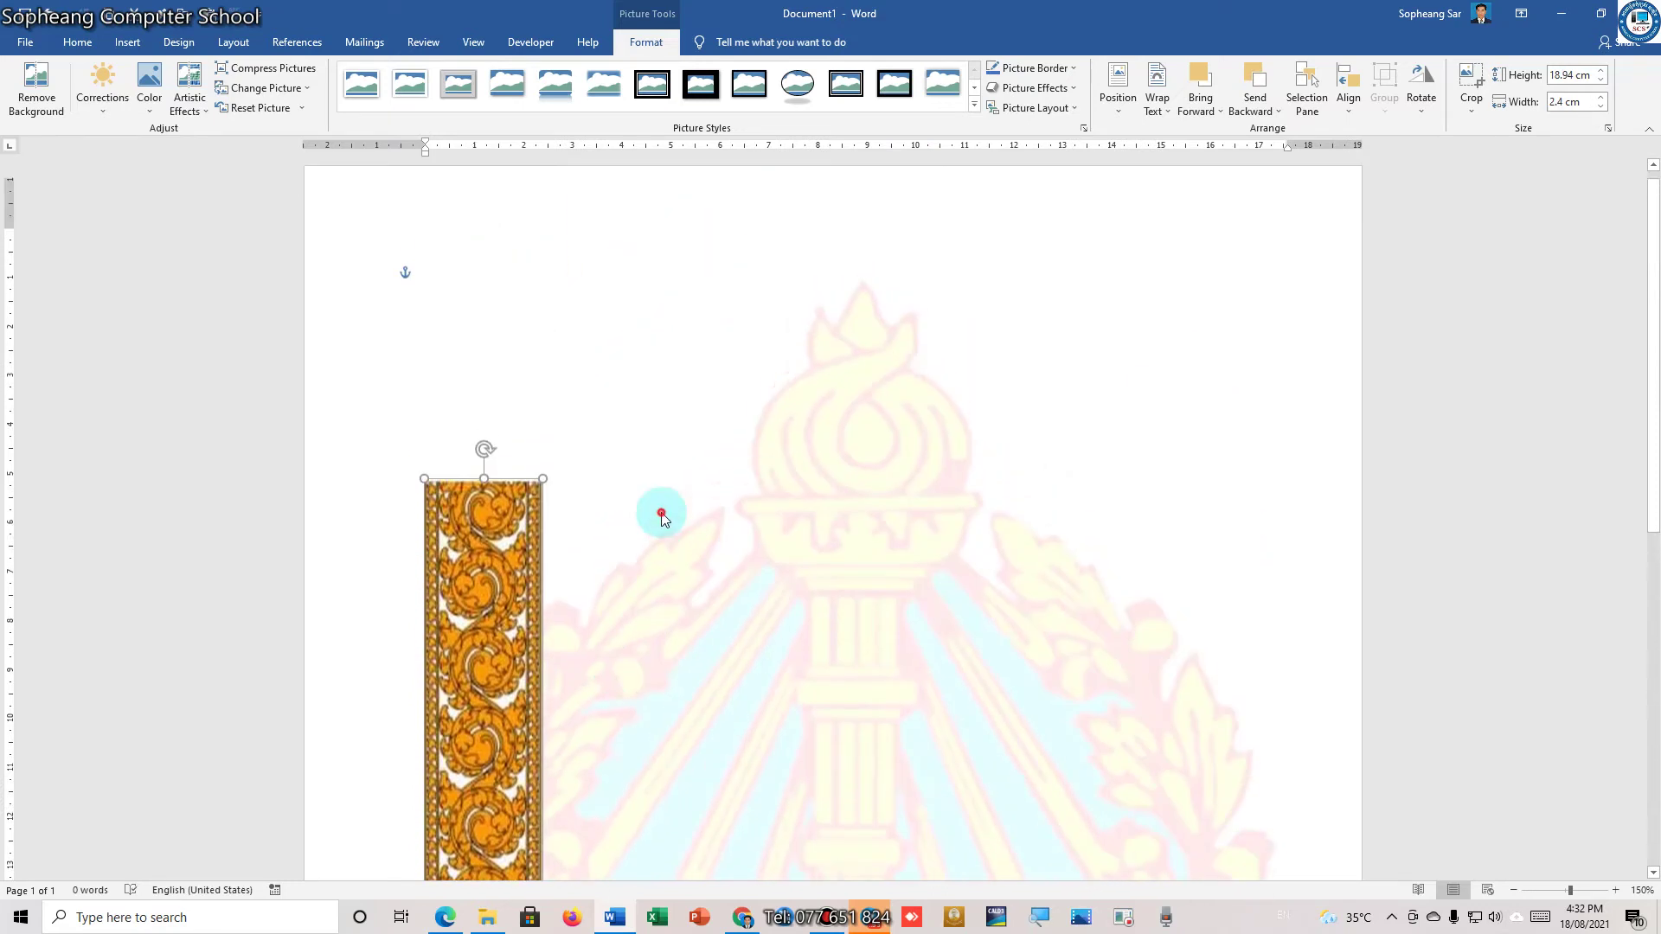
left_click(662, 516)
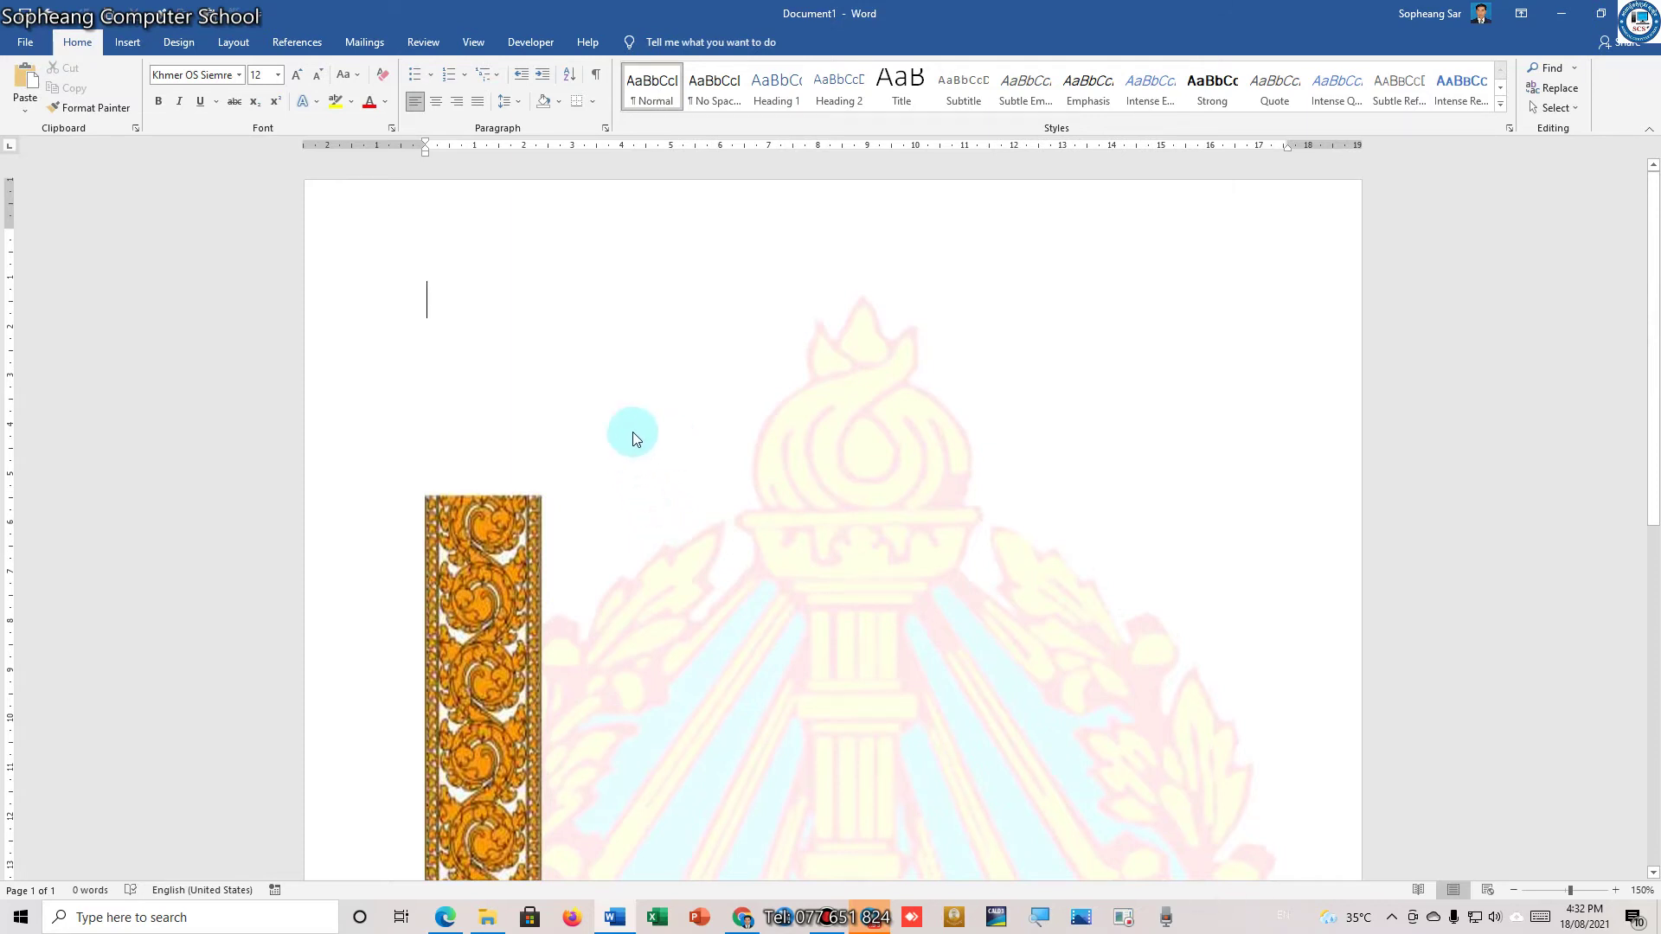
Insert the 19M colour emblem picture from this computer
left_click(127, 44)
left_click(200, 97)
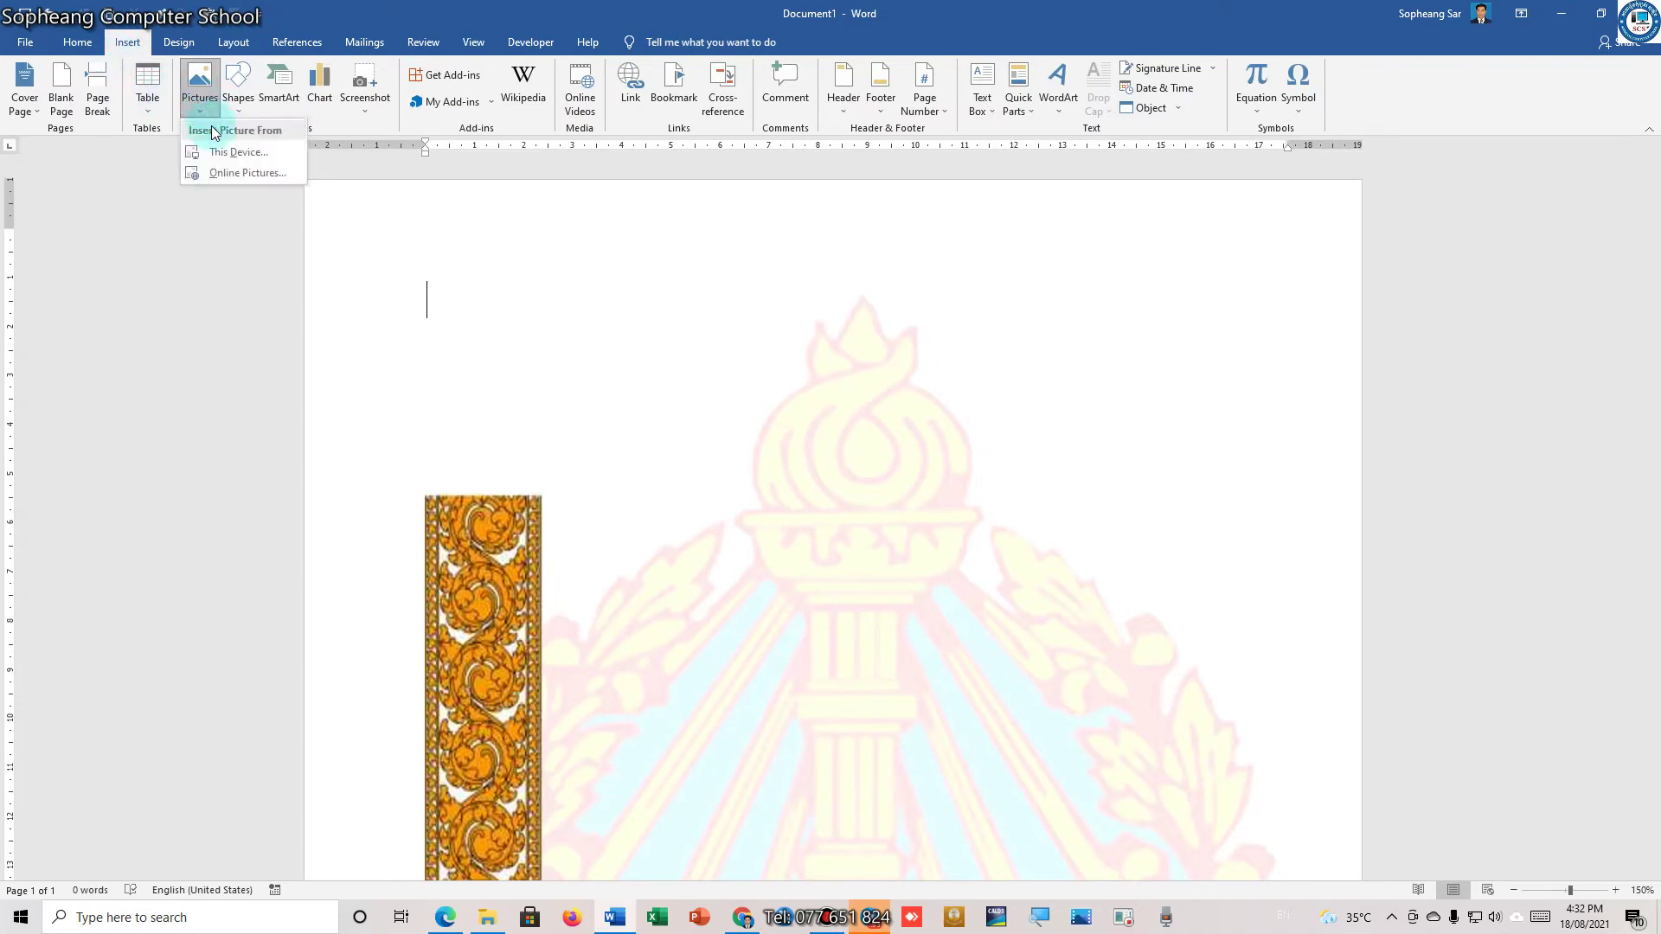
left_click(223, 151)
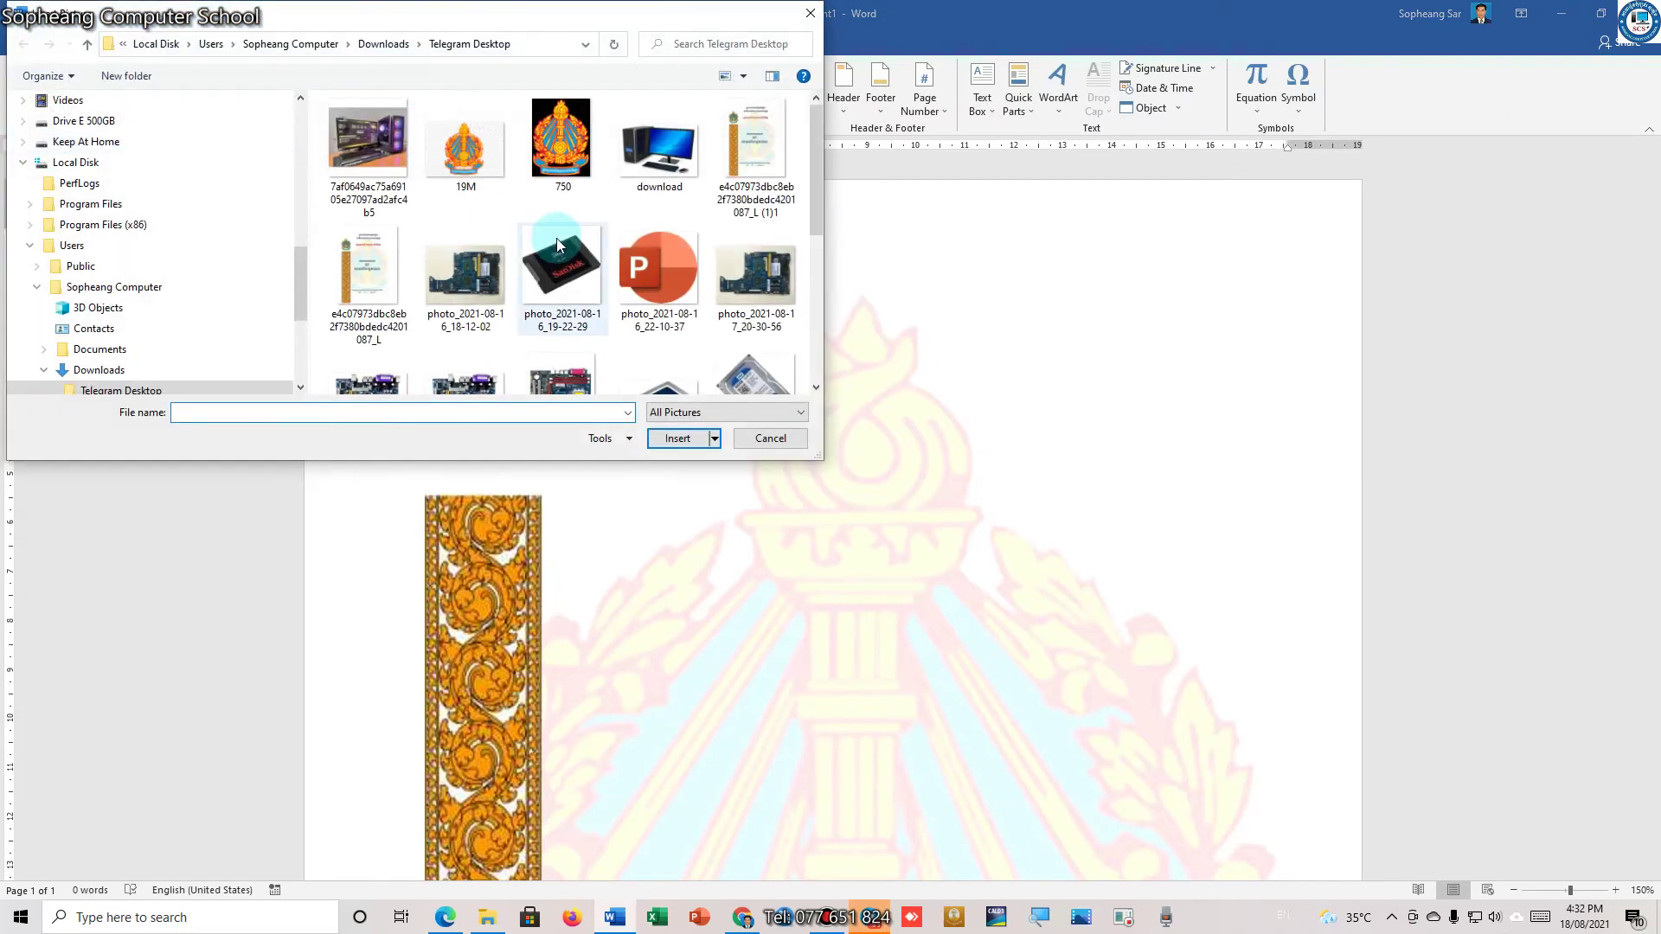
double_click(480, 157)
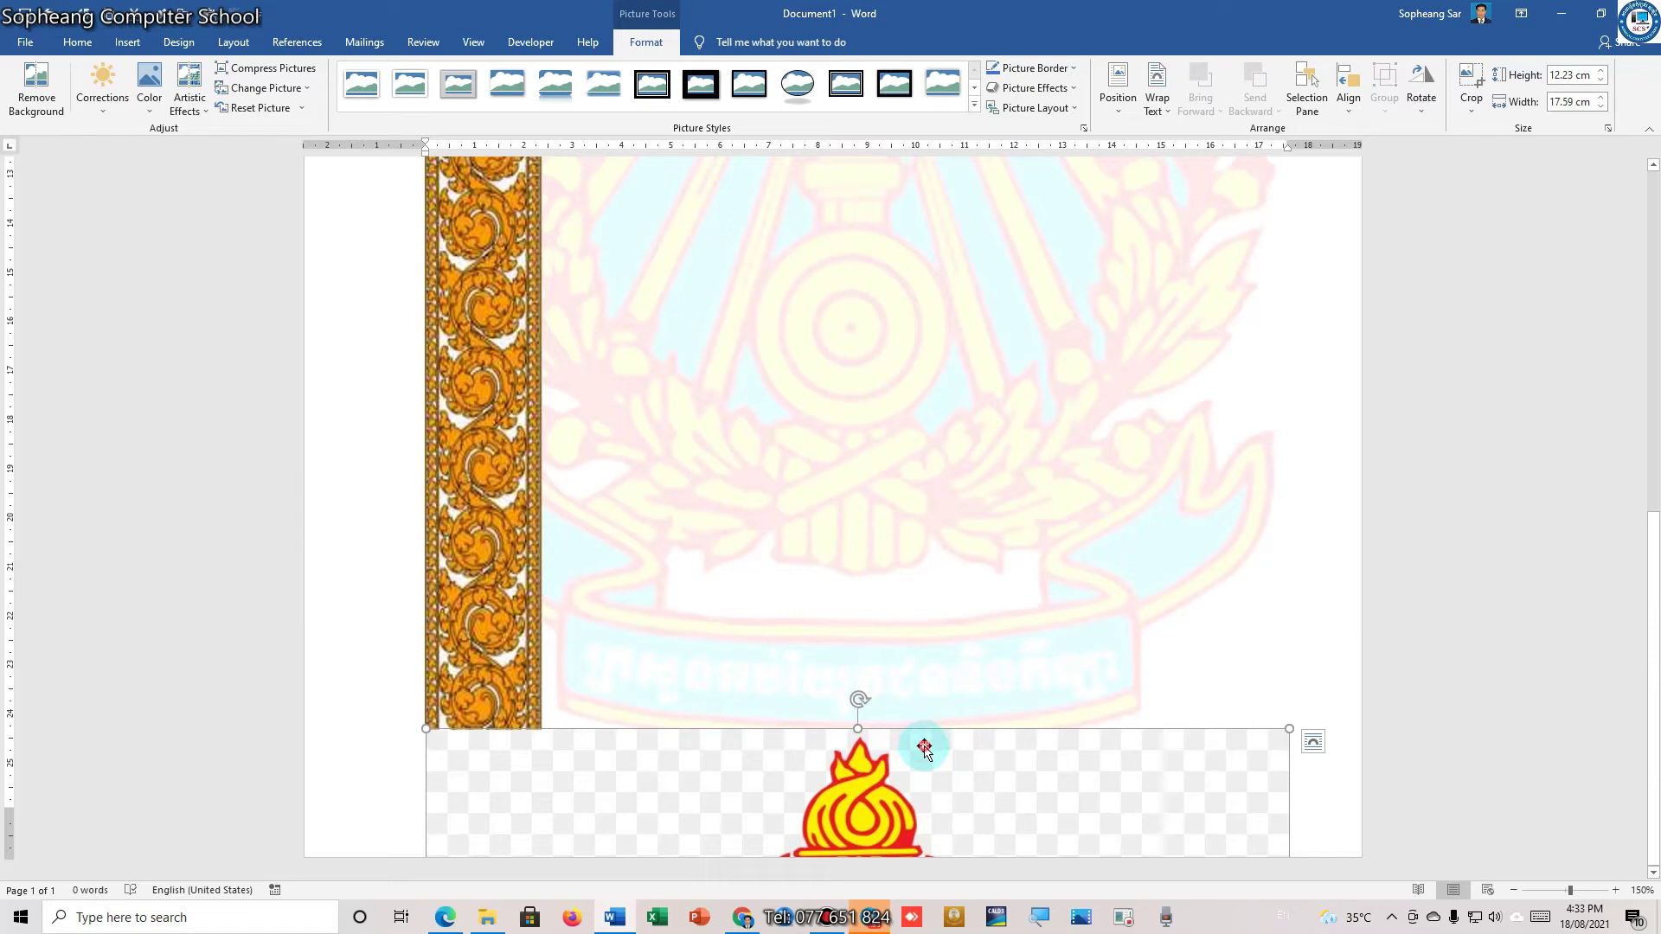
Make the emblem float freely over the page and move it up
left_click(1170, 107)
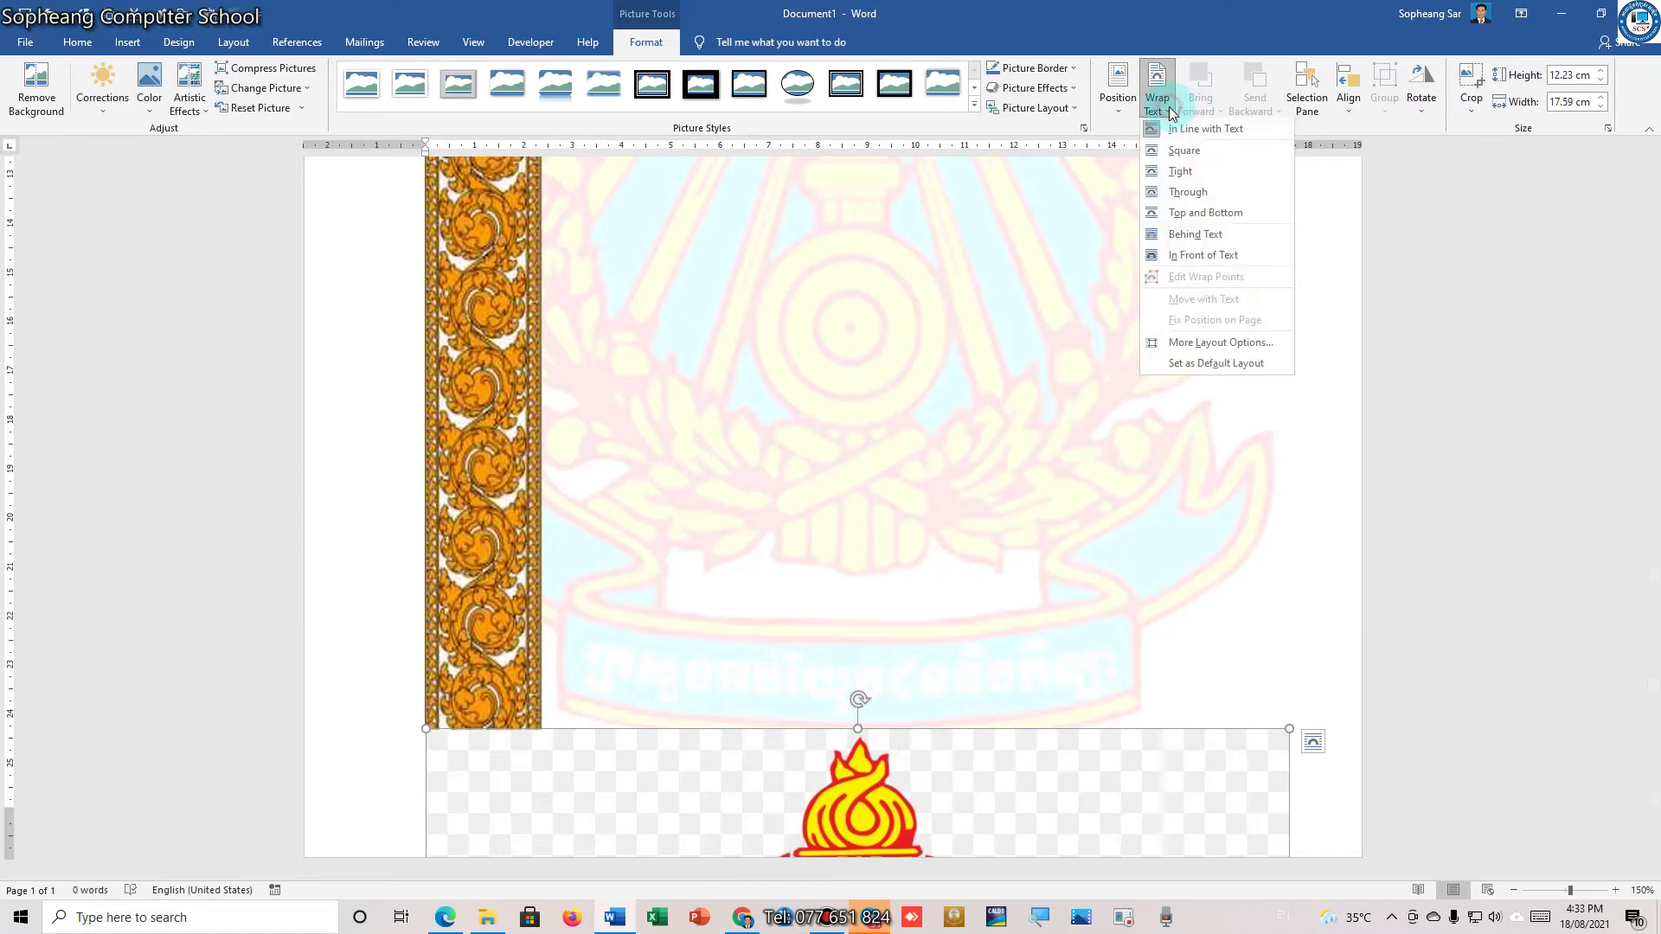
left_click(1197, 192)
left_click_drag(1066, 370, 922, 365)
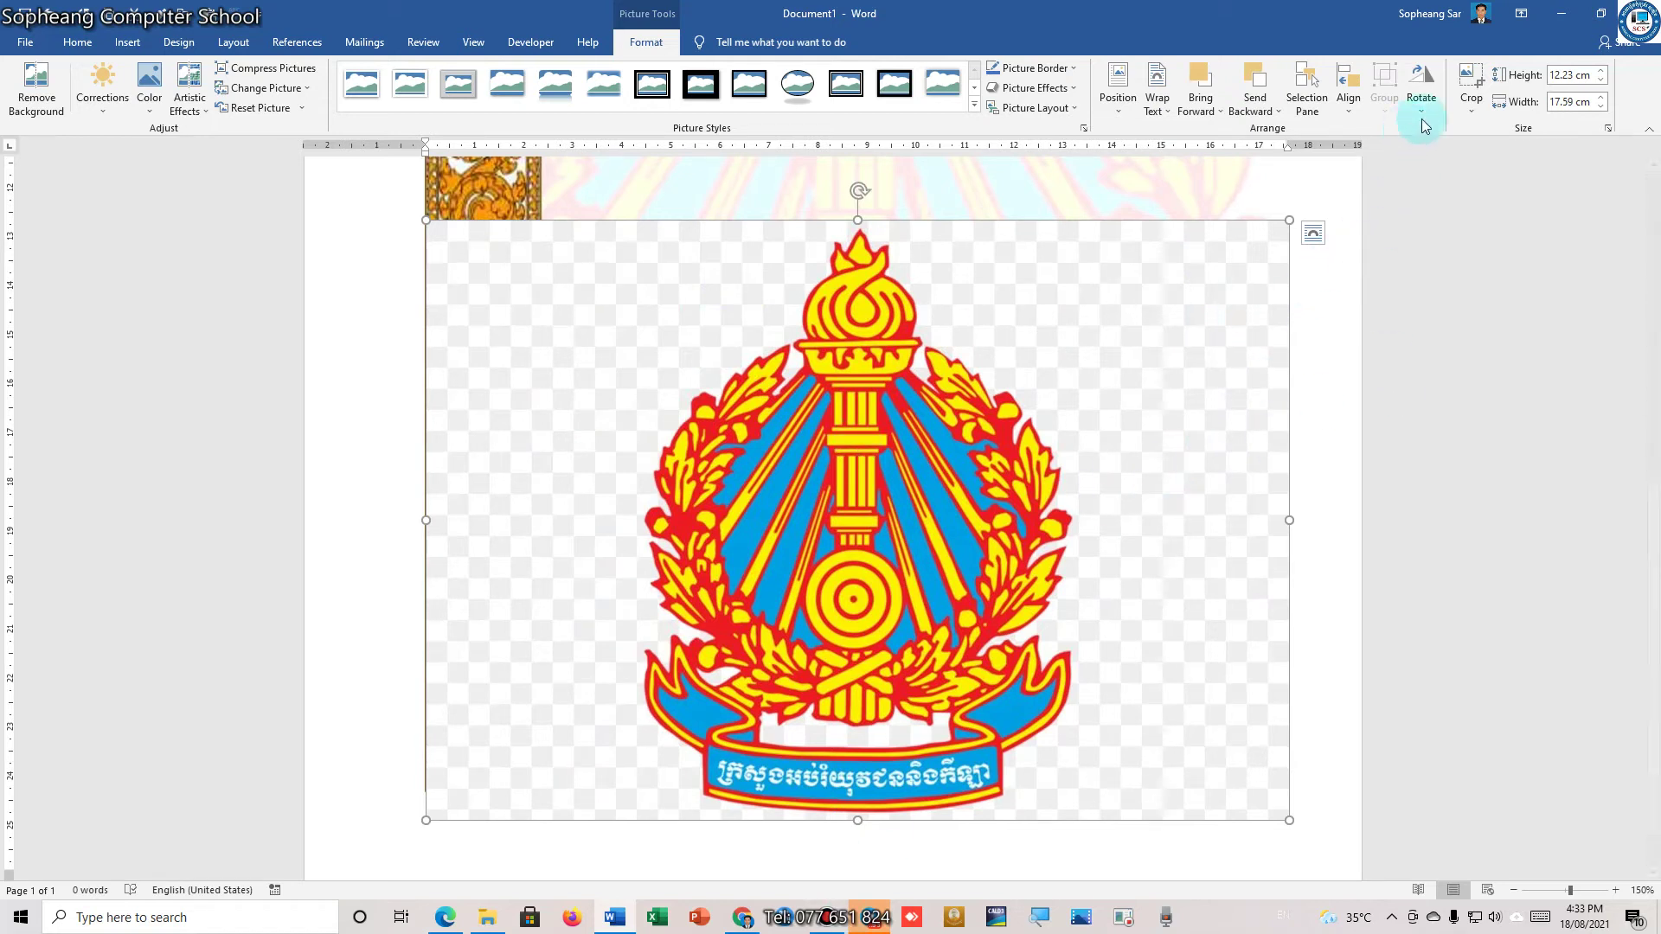
left_click(1471, 106)
Crop the emblem's empty right and left sides, leaving it 8.77 cm wide
left_click(1485, 130)
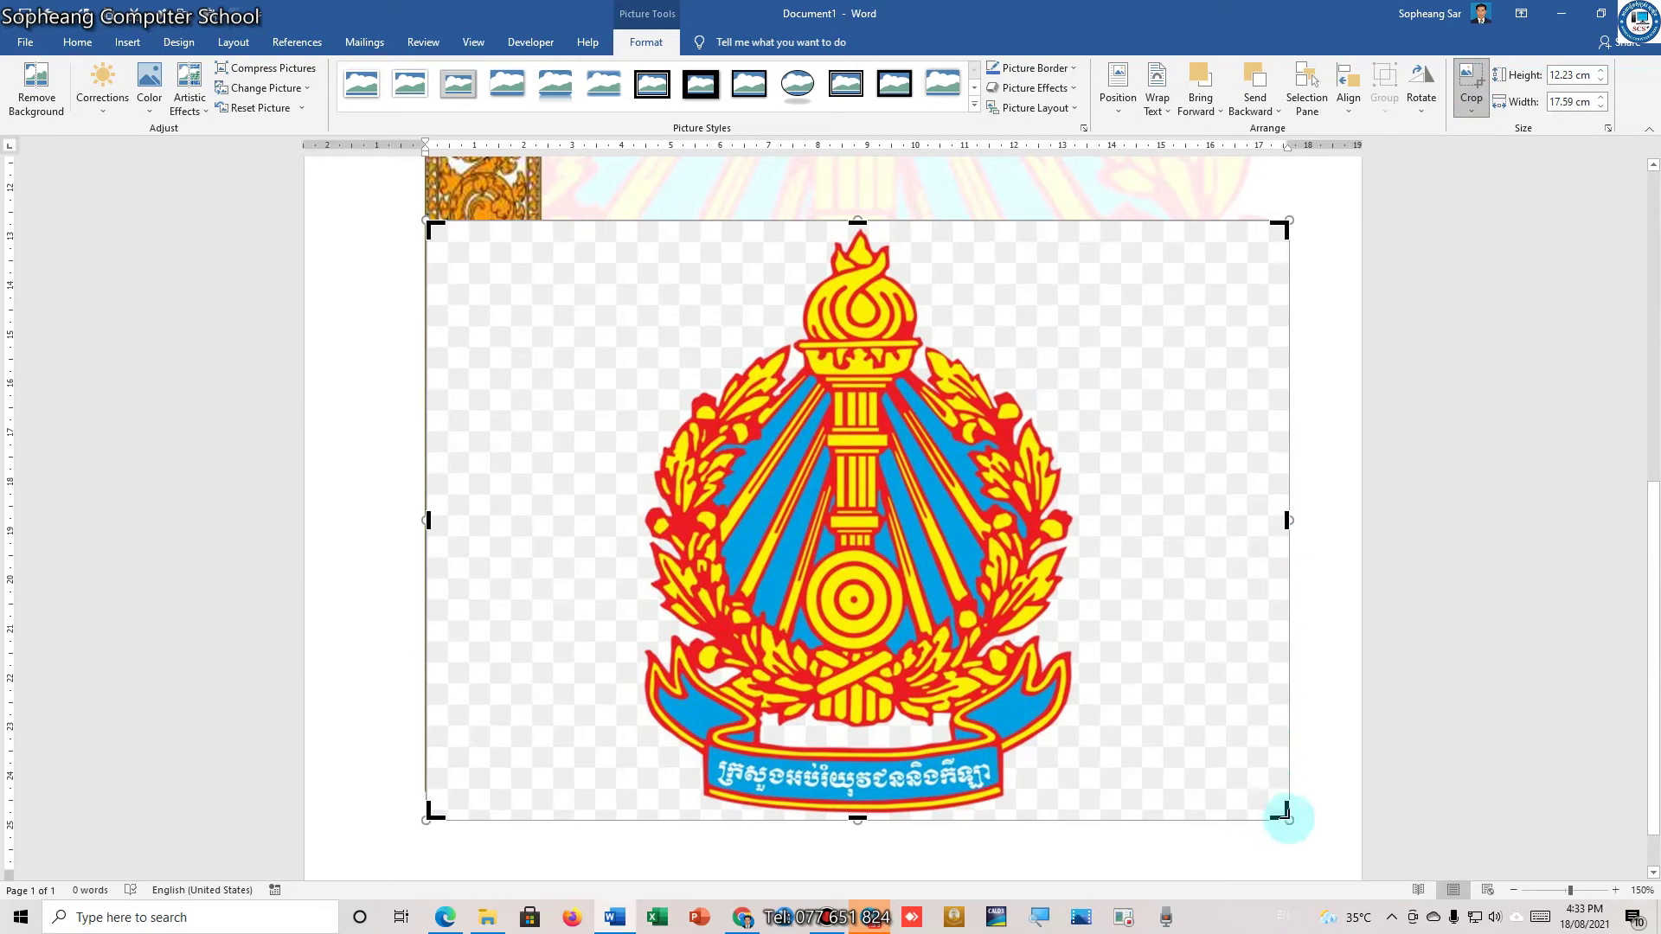
left_click_drag(1283, 226, 1074, 228)
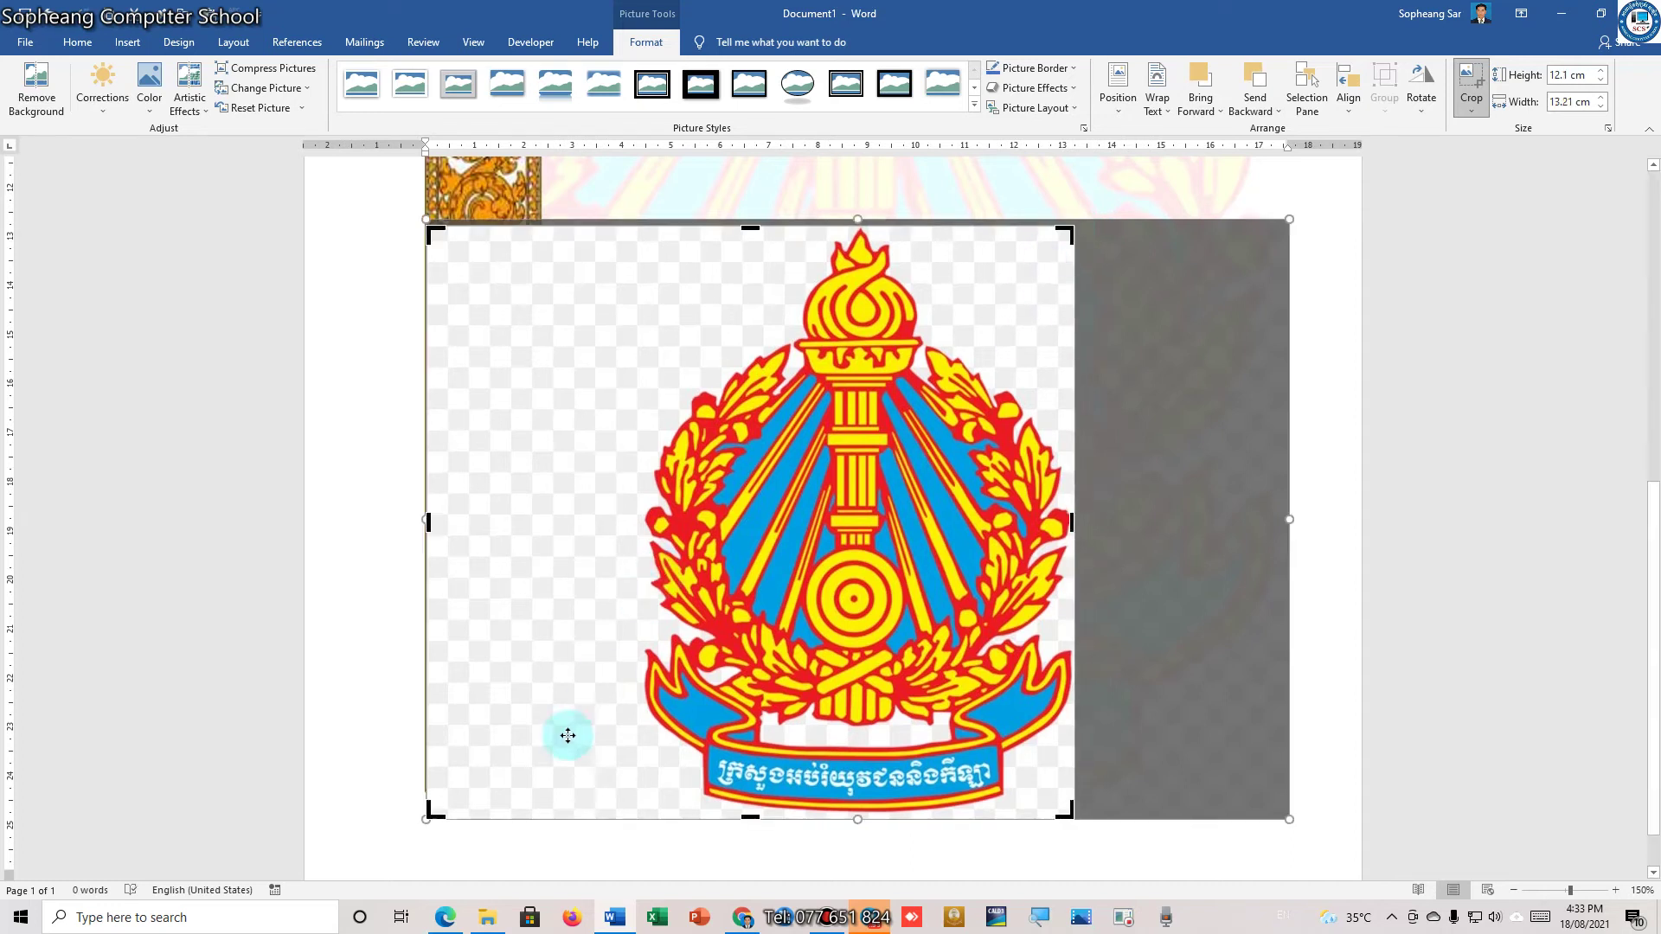
left_click_drag(428, 813, 644, 813)
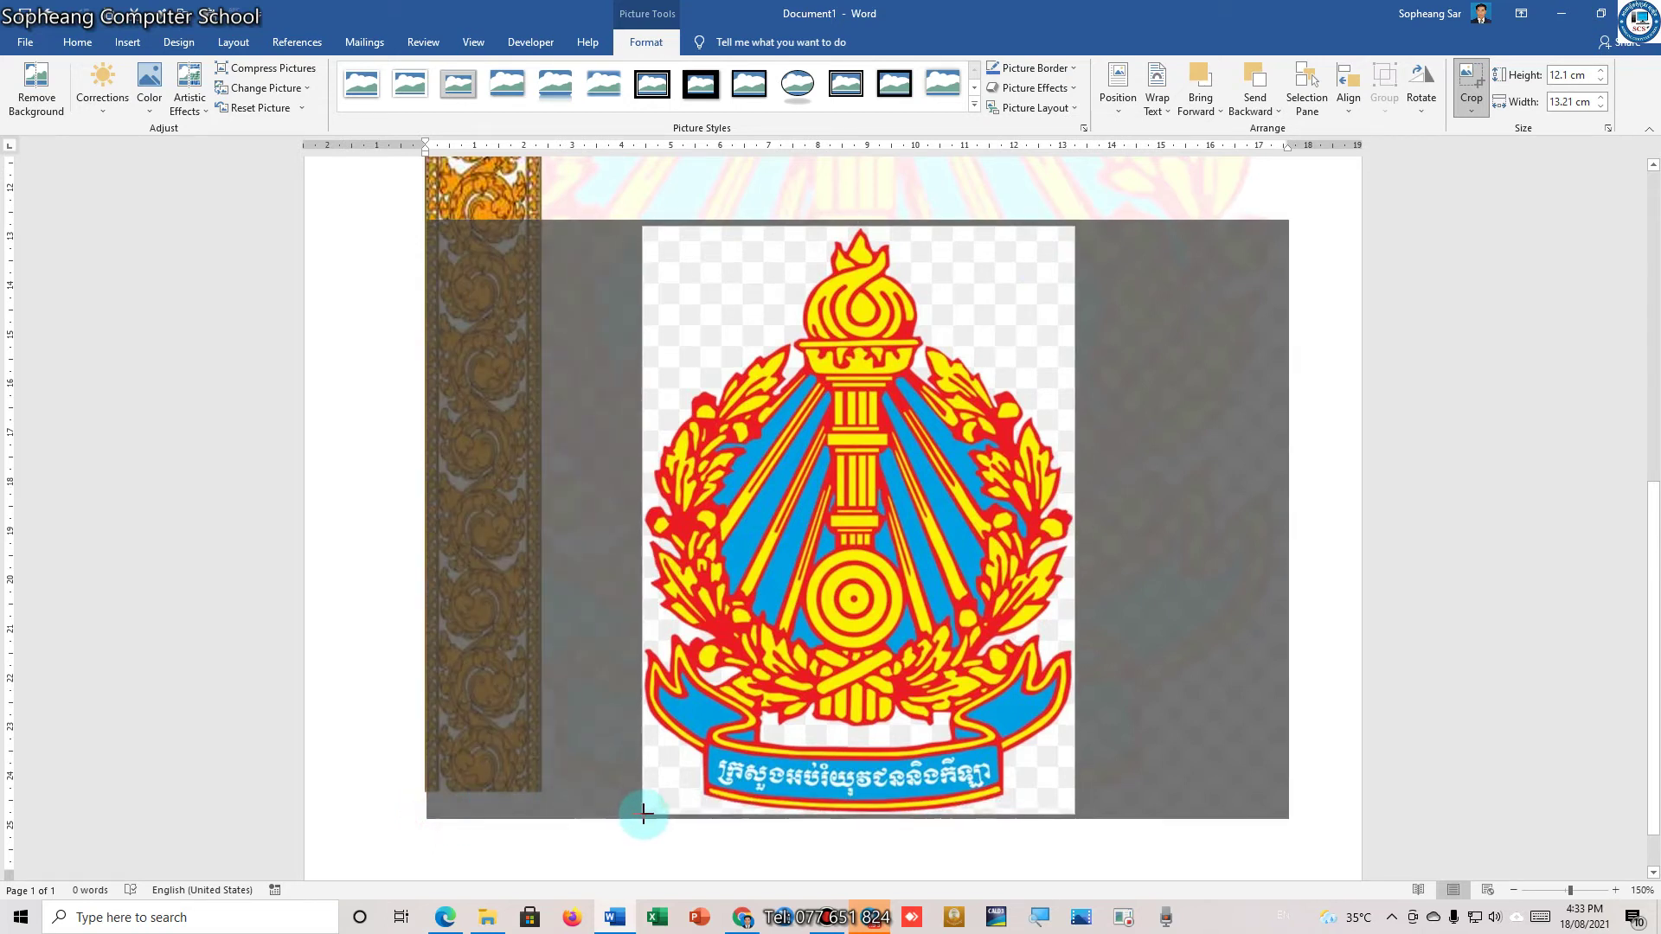
left_click_drag(643, 813, 644, 813)
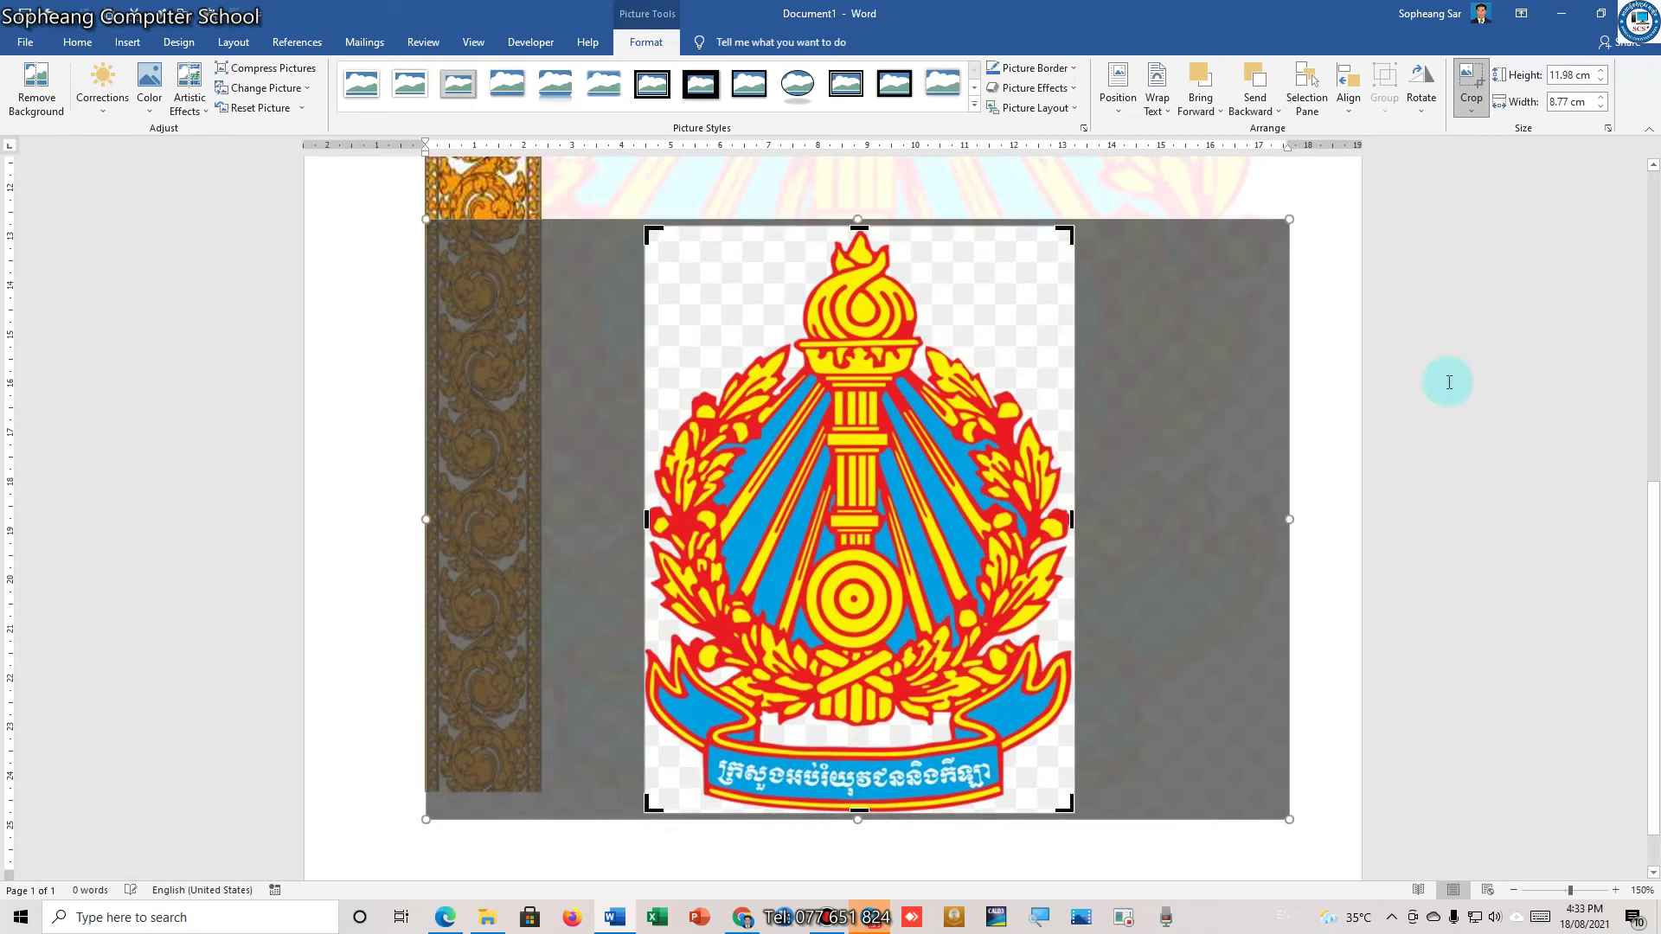
left_click(1326, 323)
scroll(1280, 398, "down", 5)
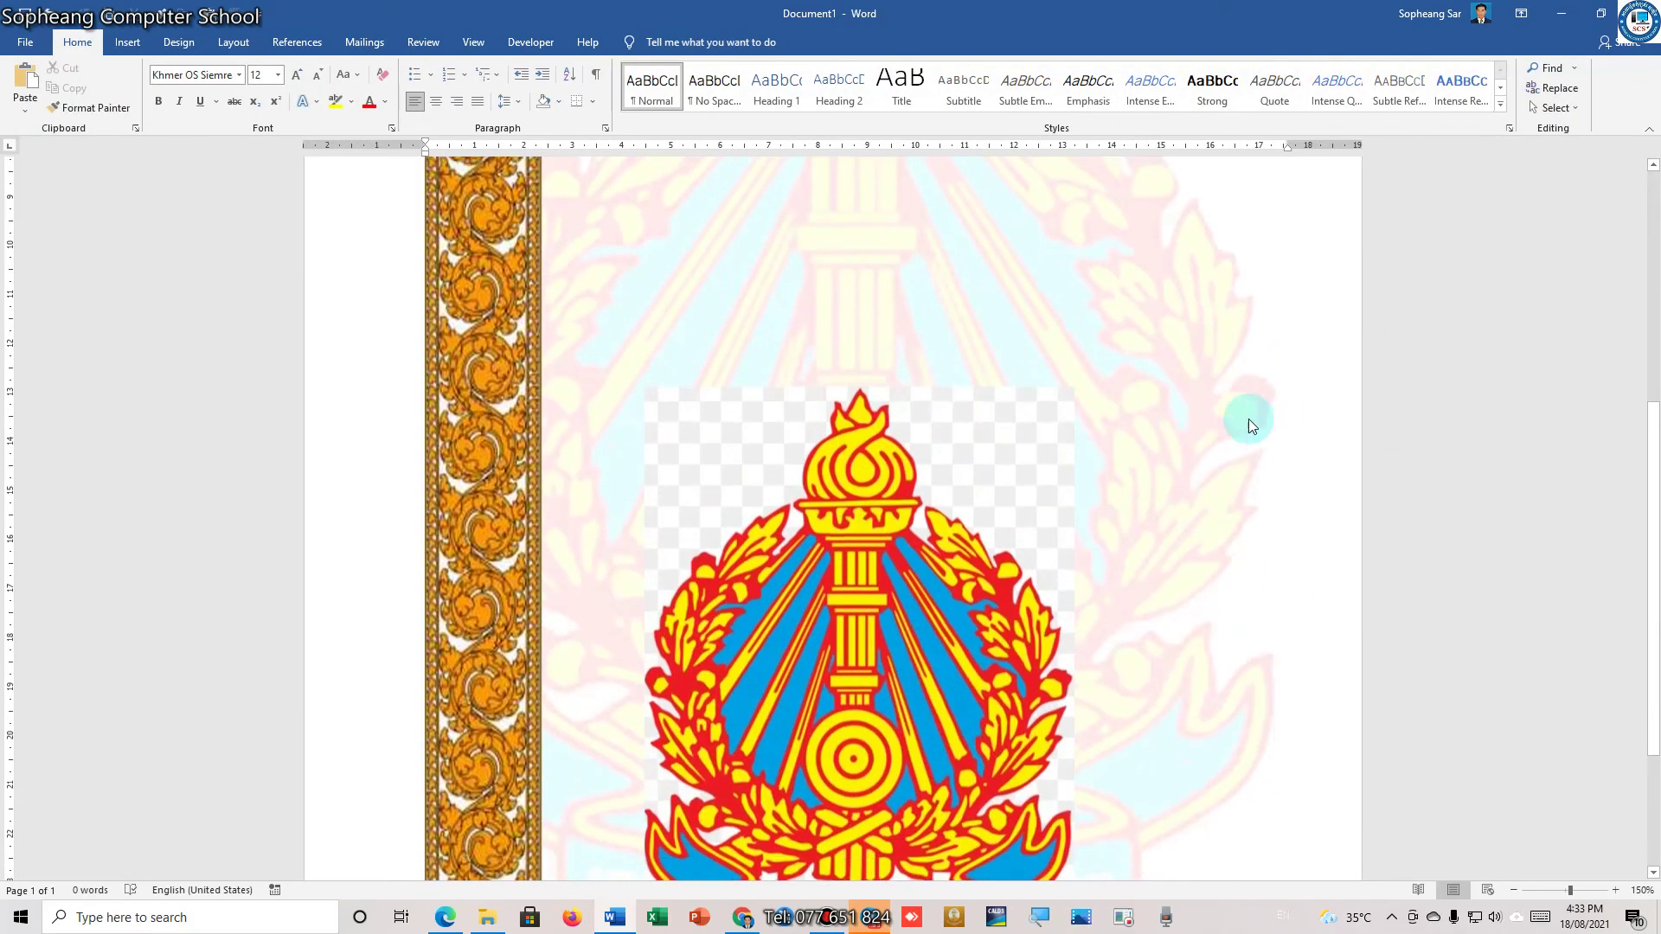
Shrink the colour emblem down to 2.8 cm wide
left_click(827, 685)
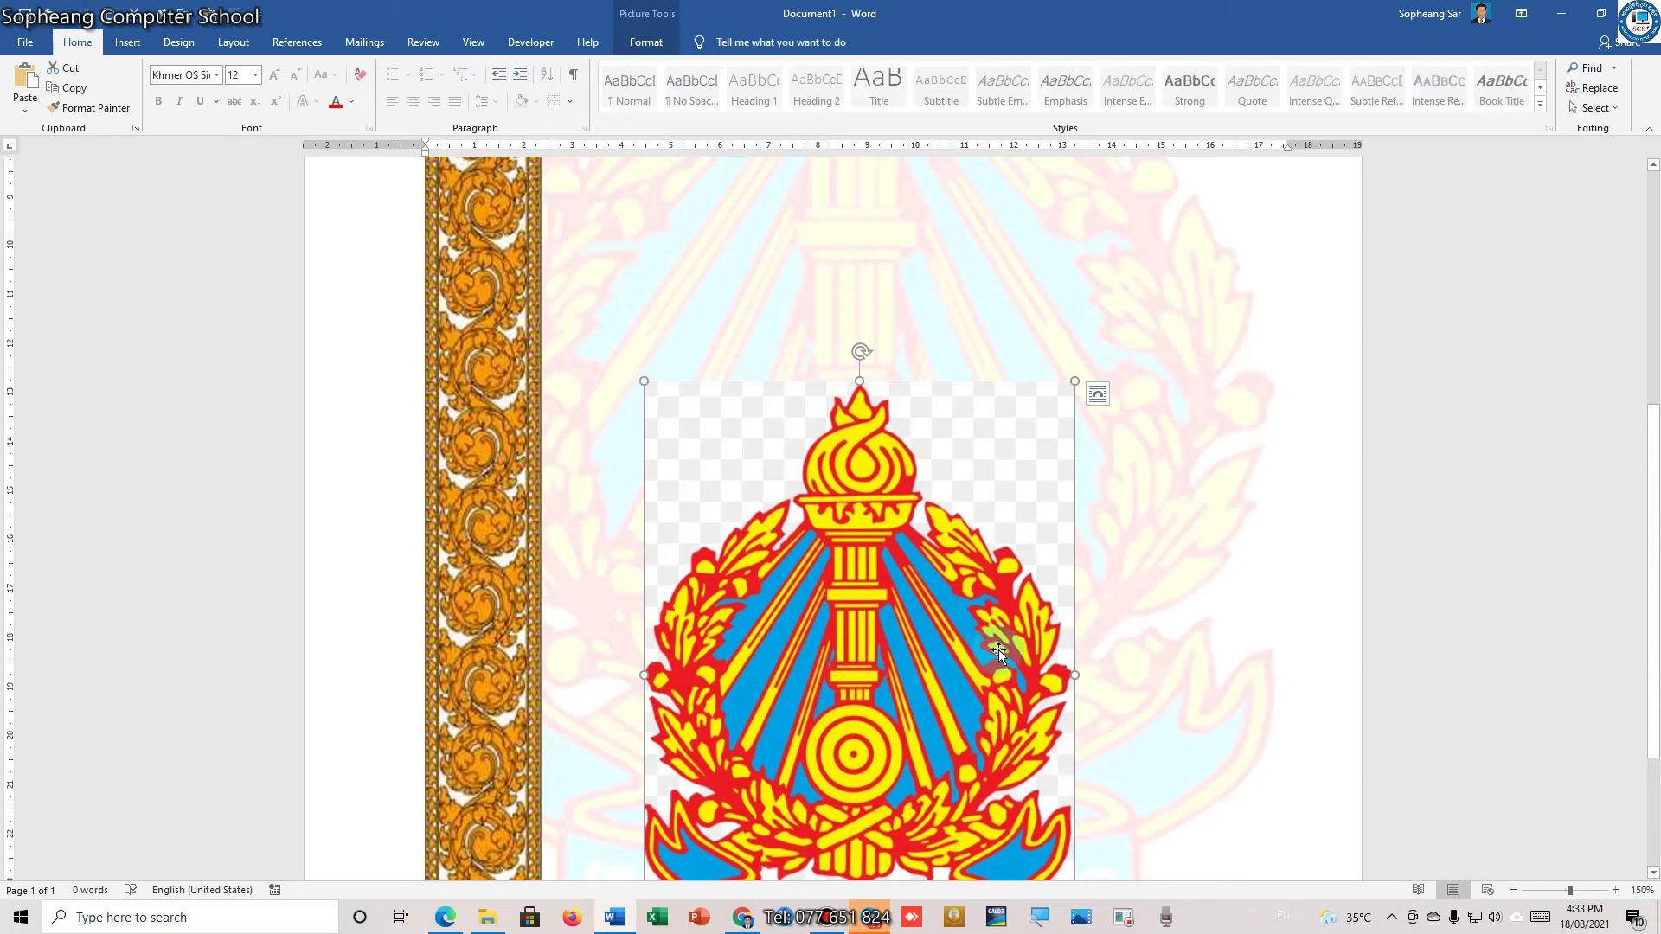
scroll(991, 664, "down", 2)
scroll(984, 660, "up", 4)
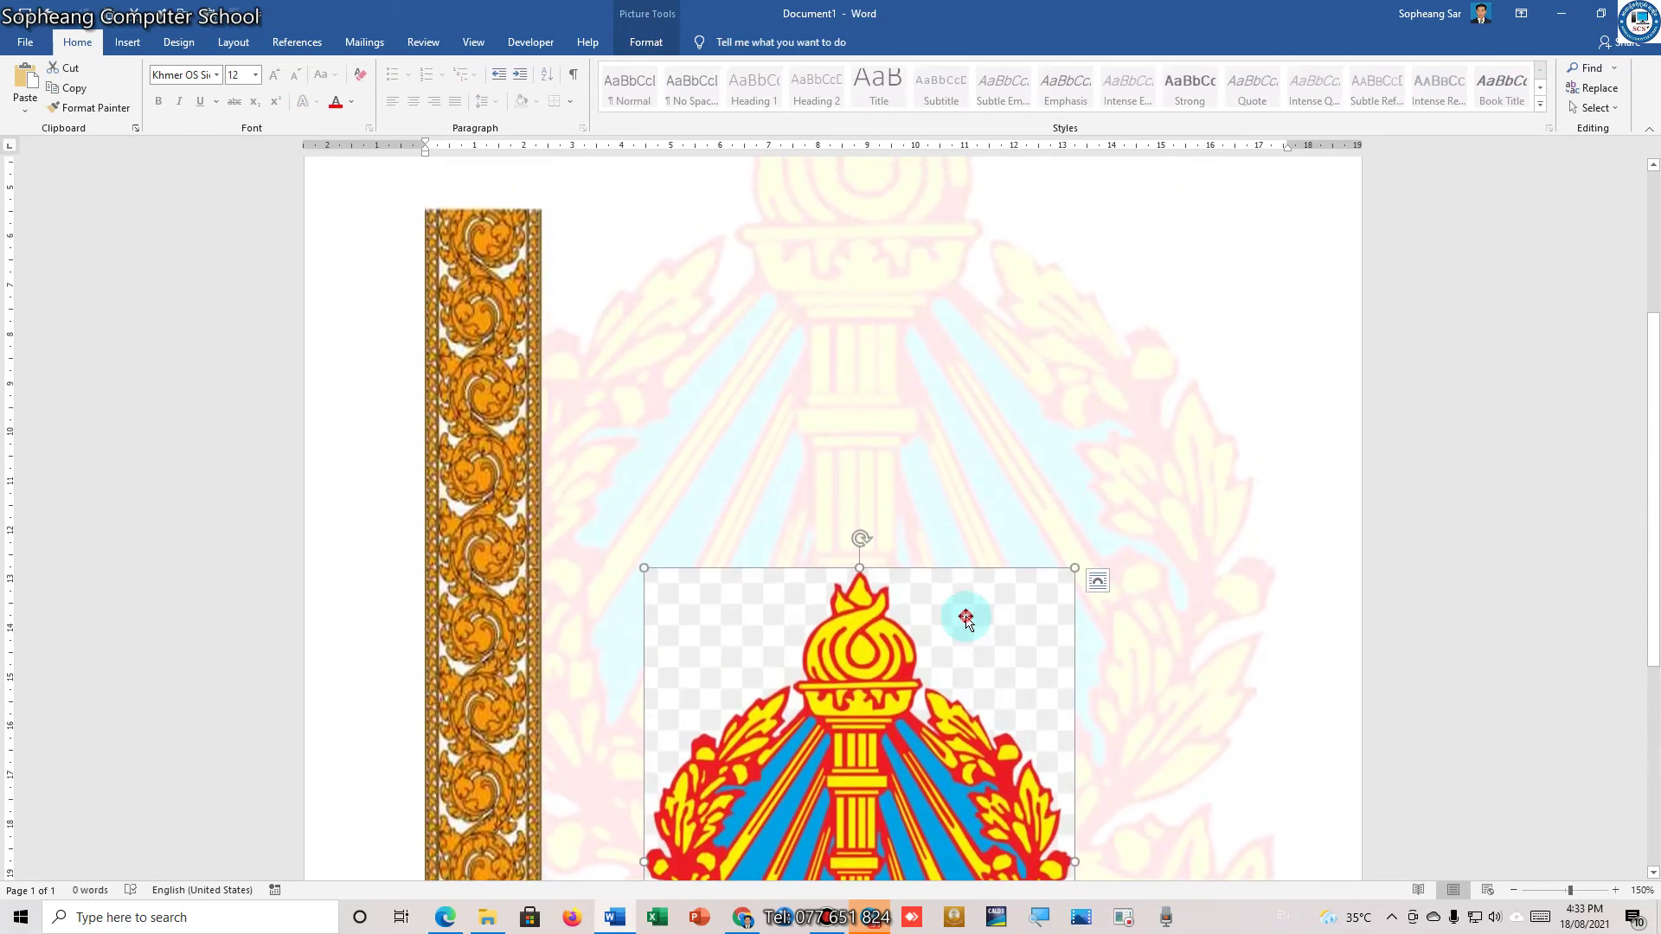
double_click(977, 615)
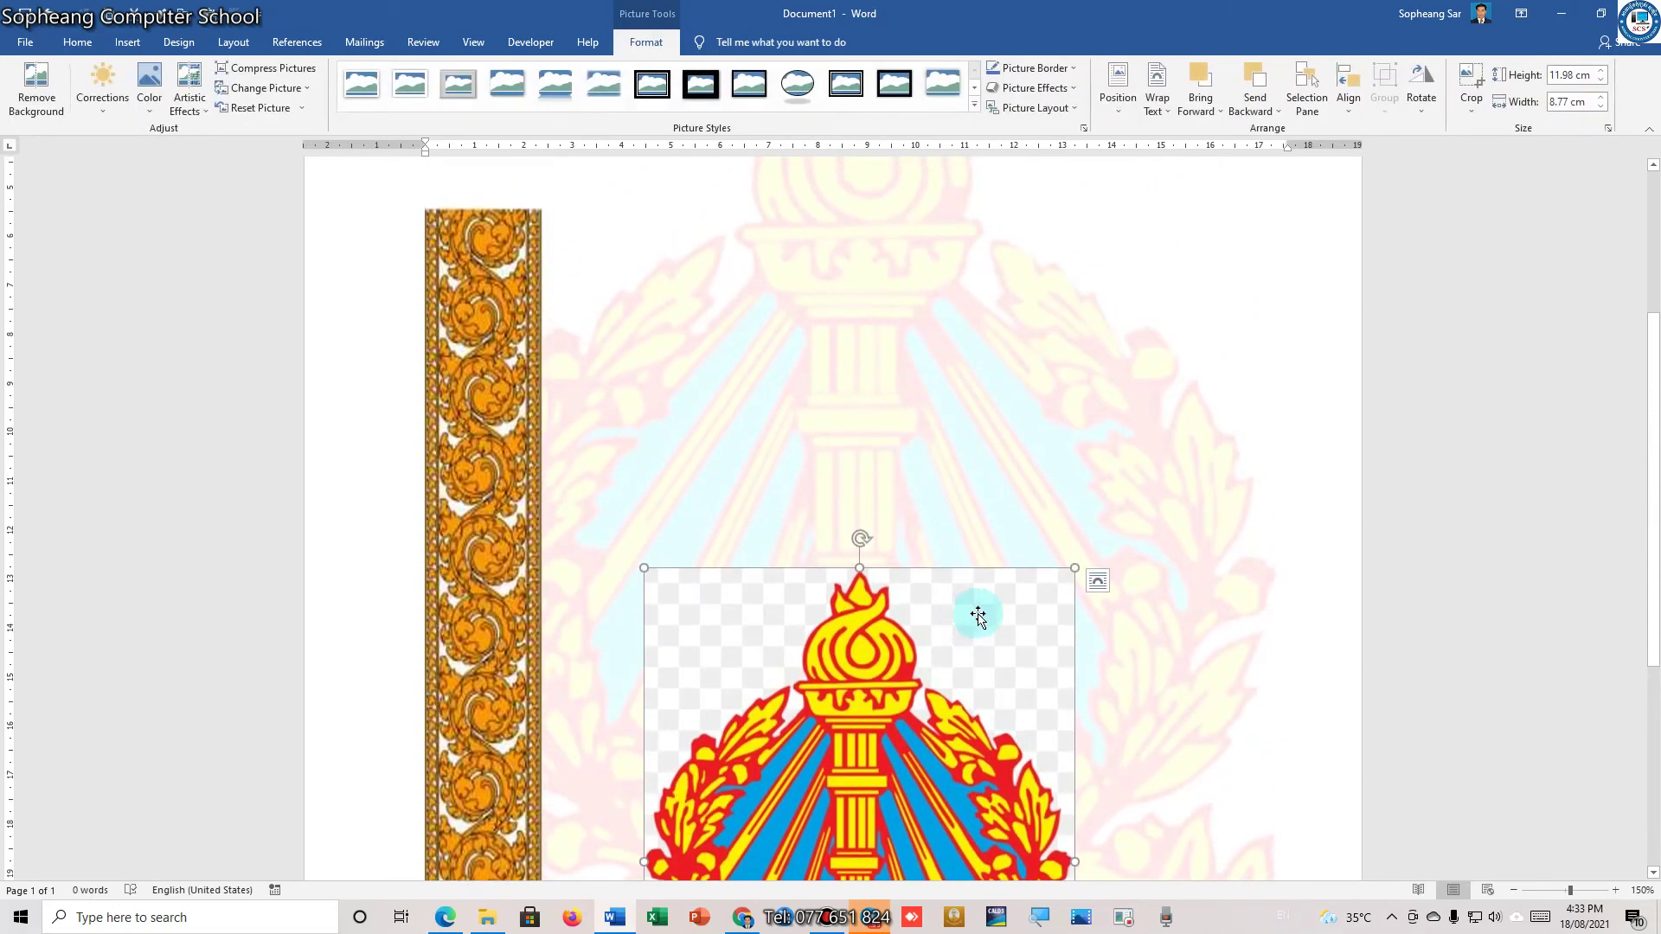
left_click(1601, 108)
left_click(1601, 108)
left_click(1601, 108)
left_click(1601, 108)
left_click(1601, 108)
left_click(1600, 106)
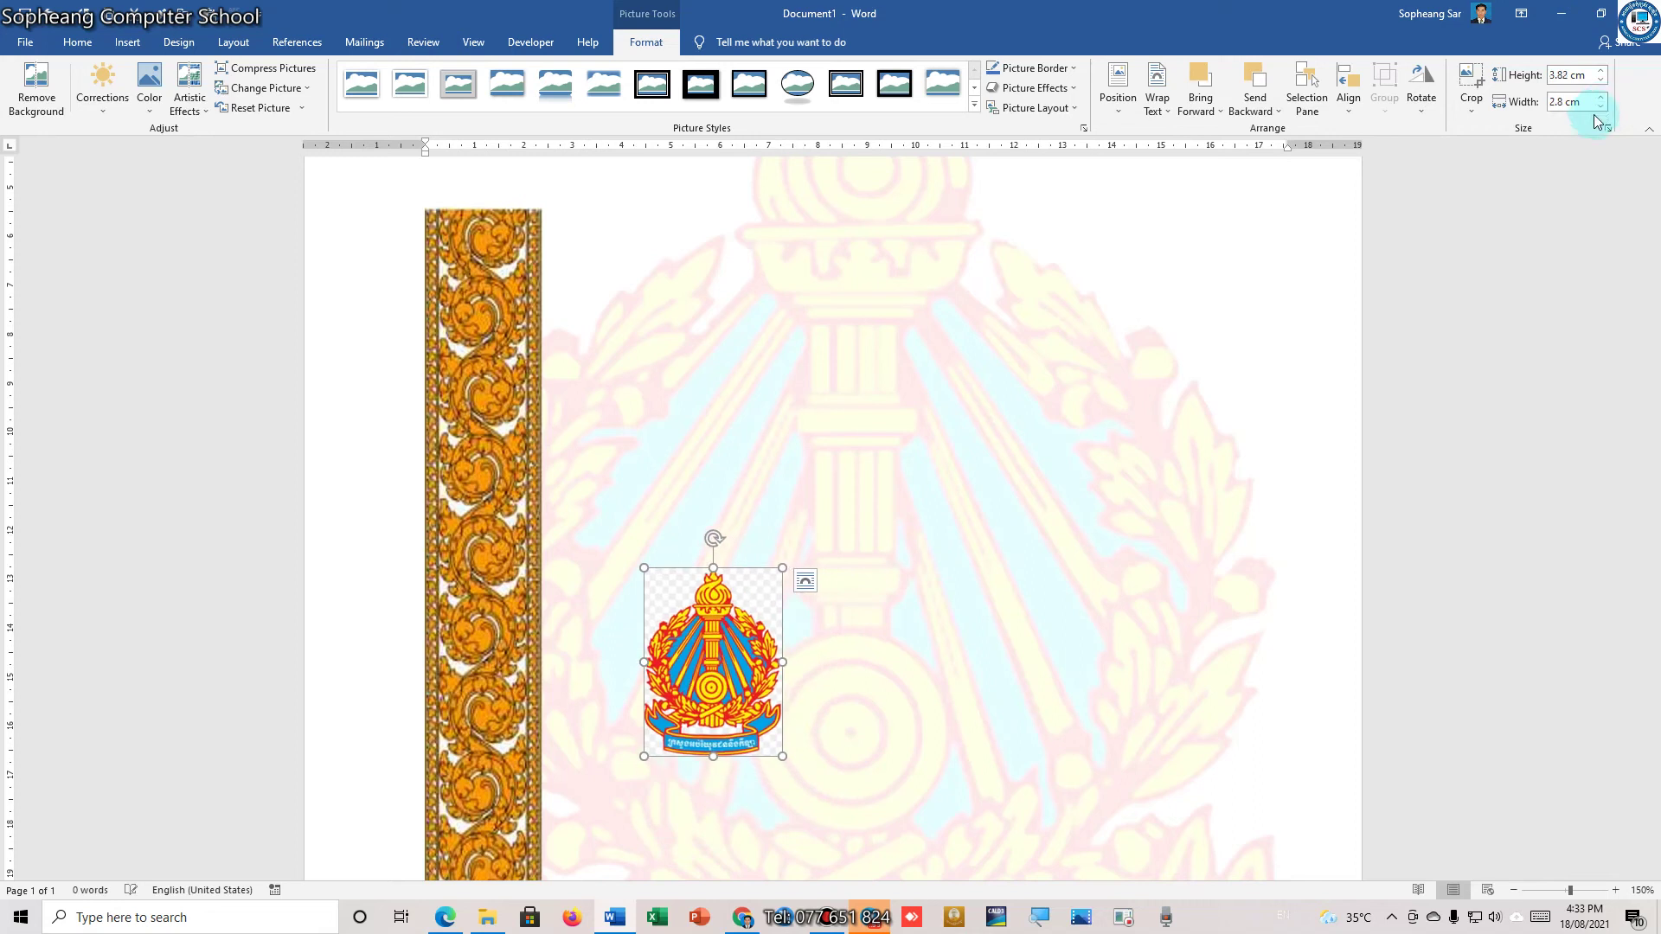
Position the small emblem at the top left, directly above the border strip
left_click_drag(761, 588, 770, 226)
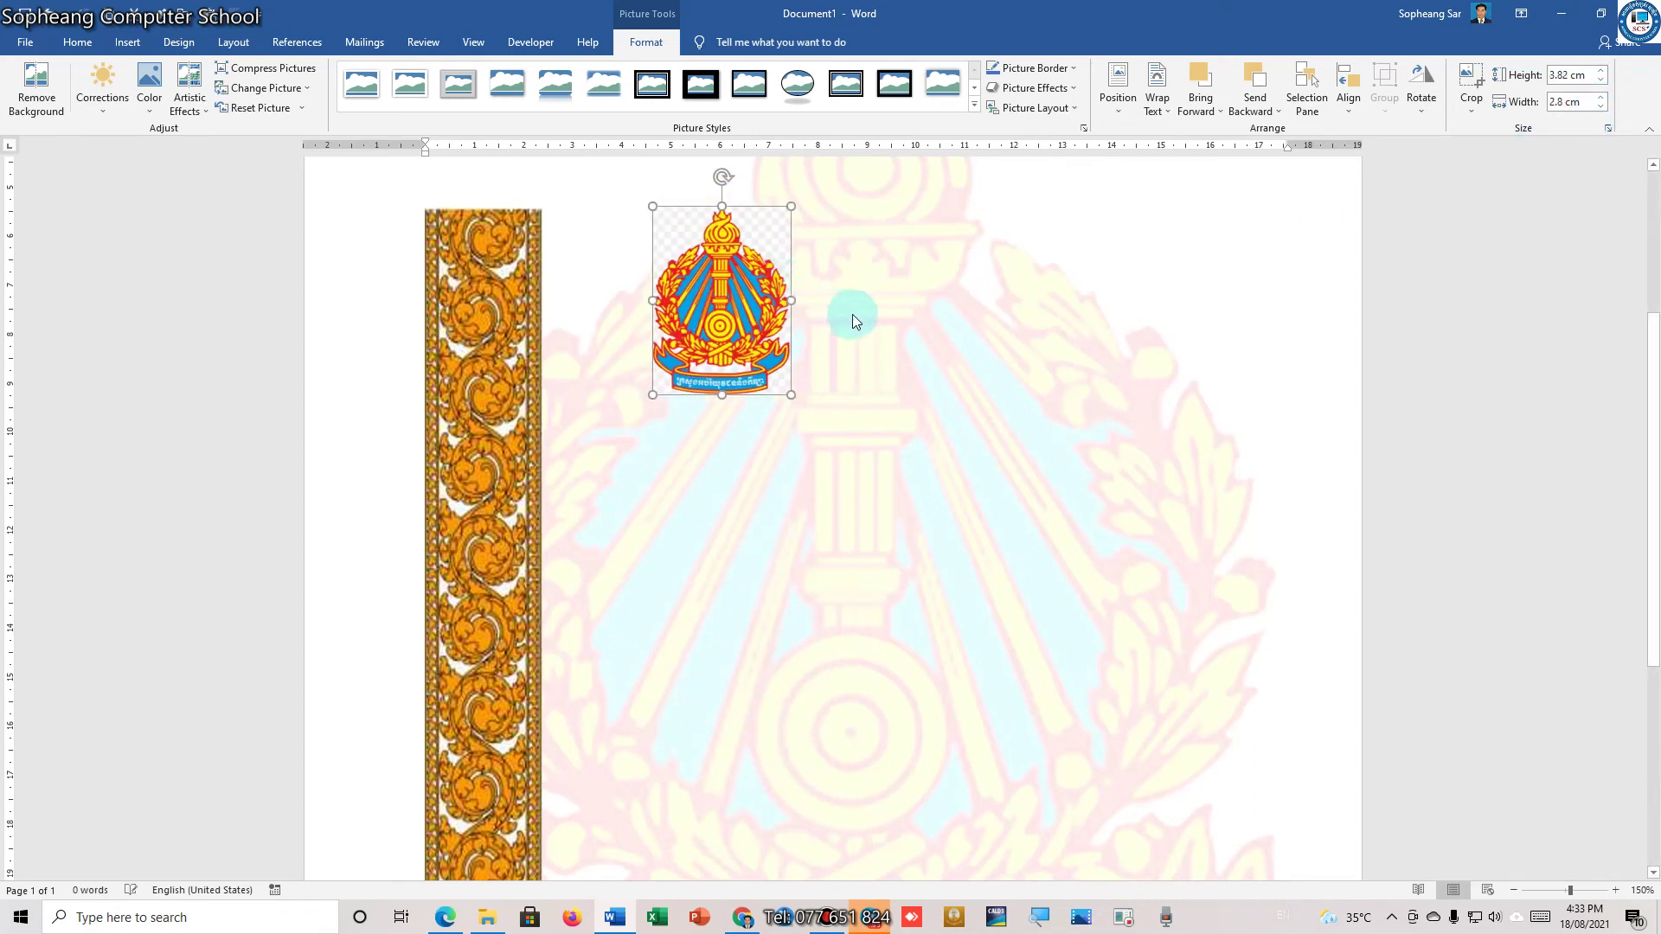
scroll(847, 320, "up", 3)
left_click_drag(711, 516, 613, 335)
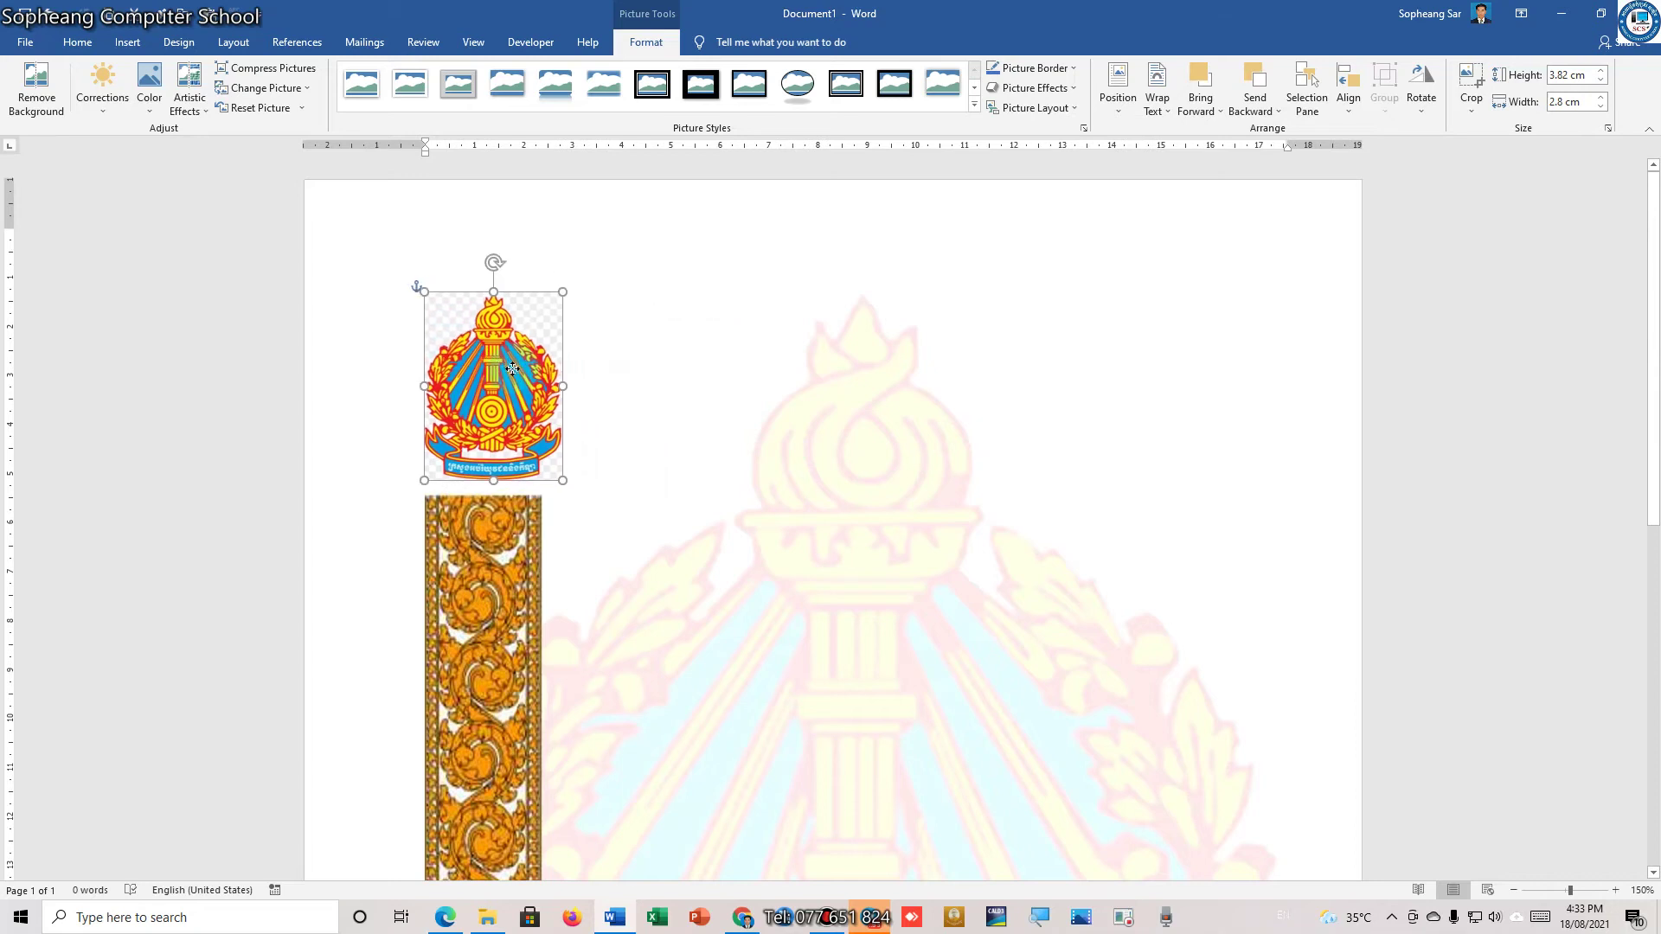
left_click_drag(523, 364, 494, 366)
left_click(626, 355)
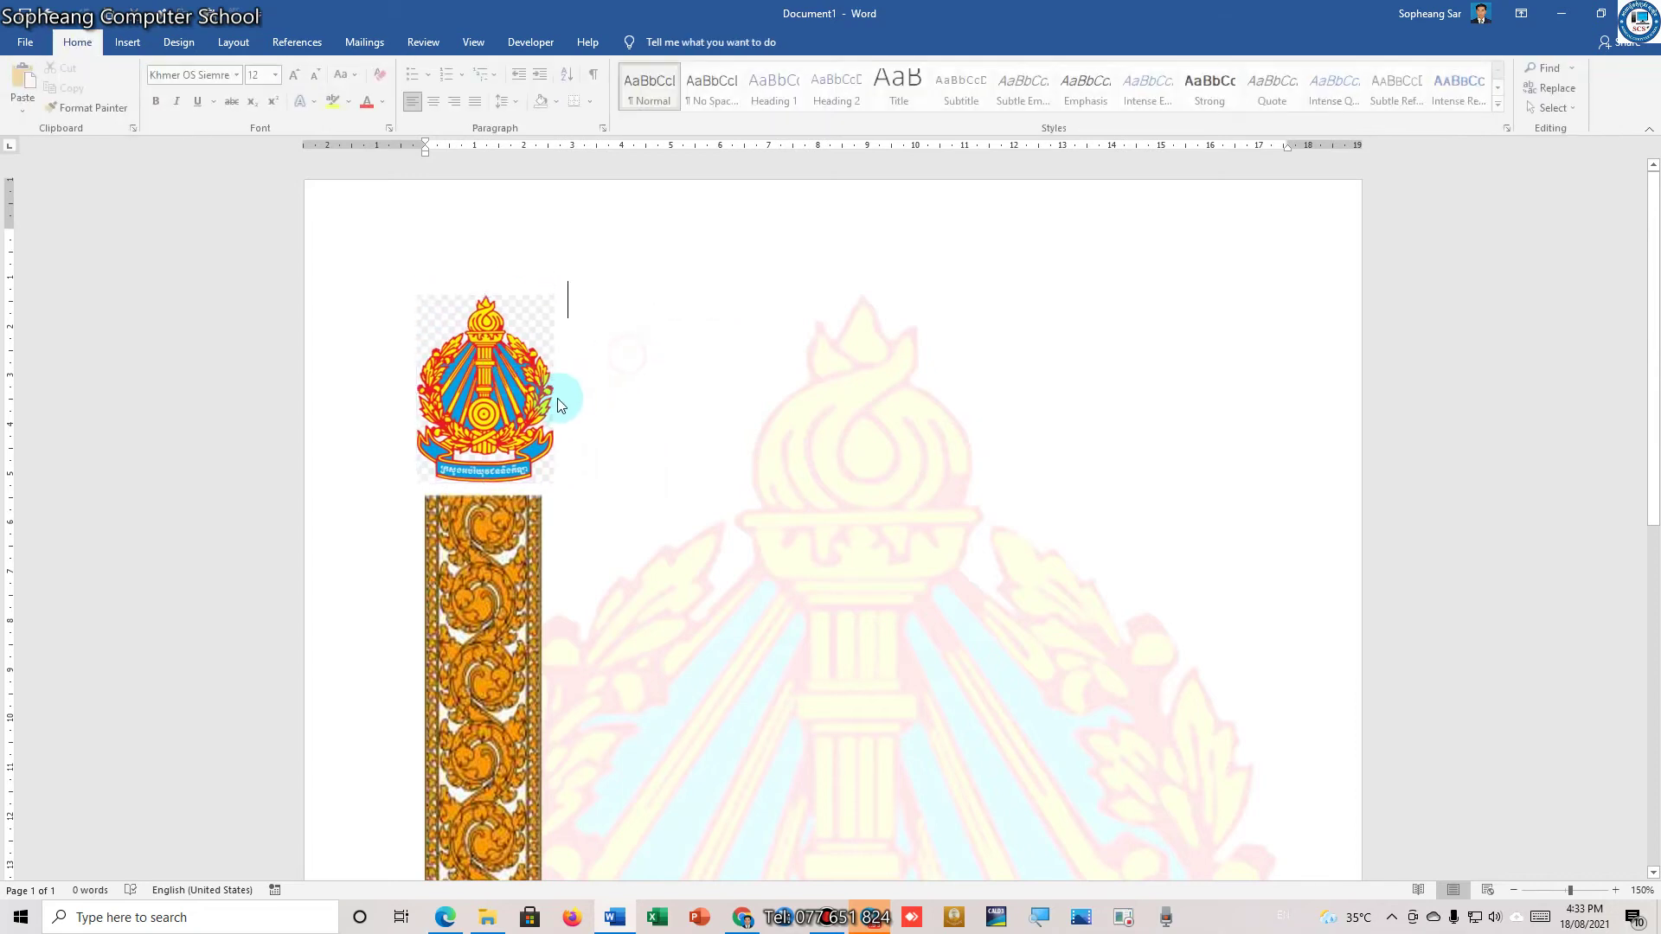
left_click(519, 455)
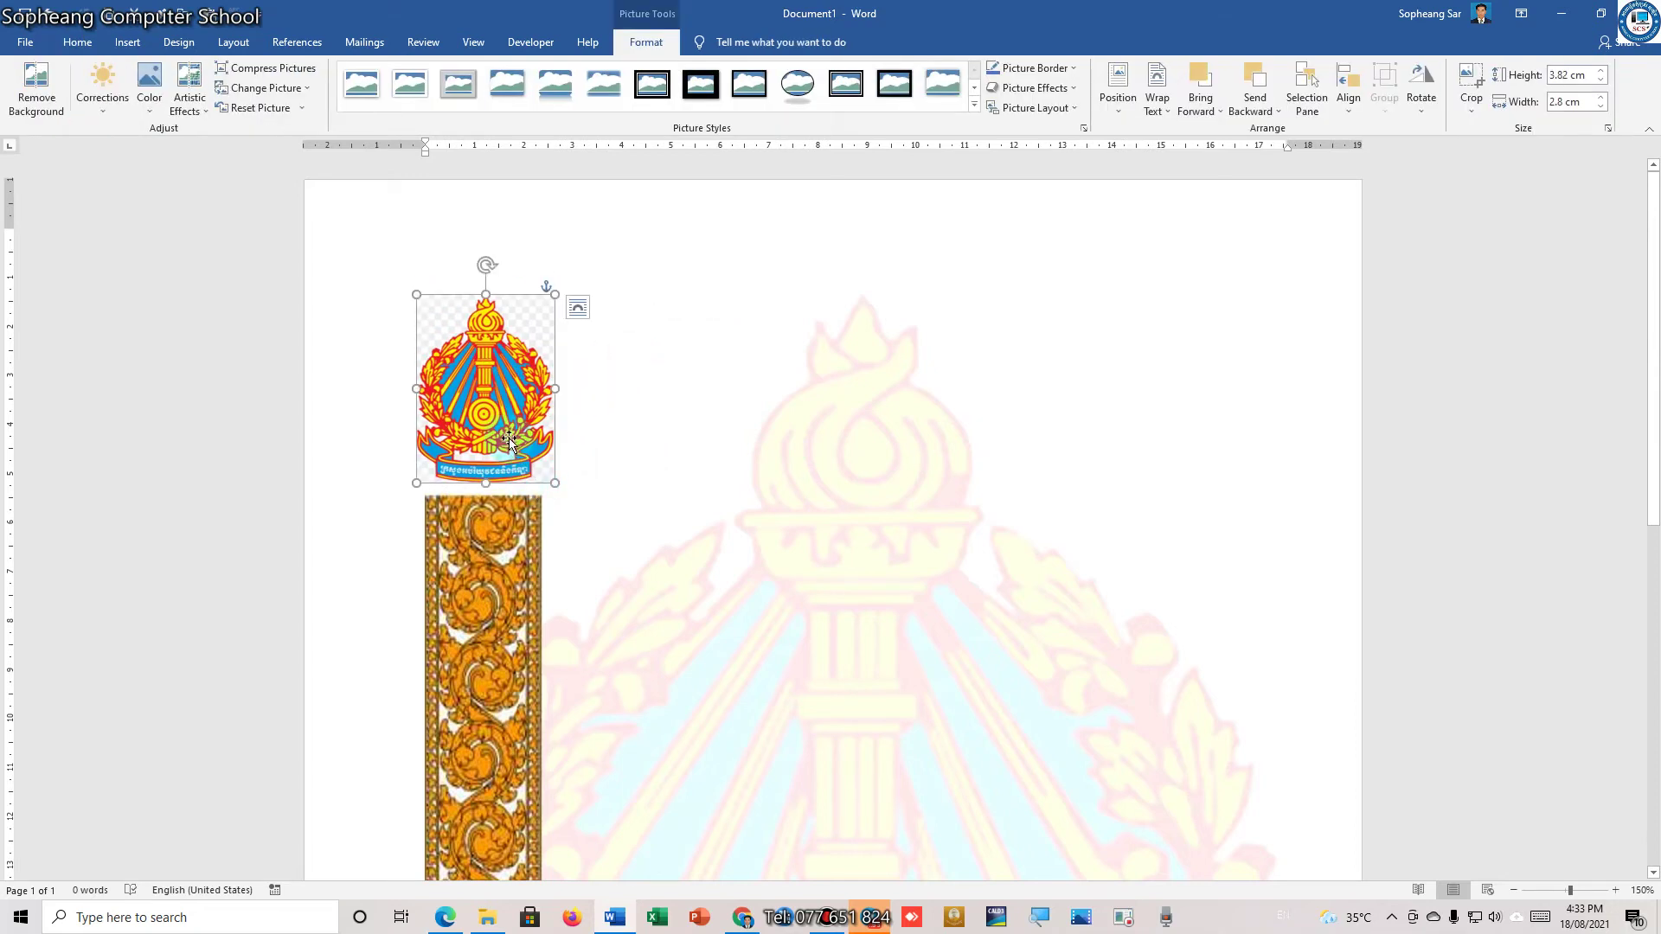
left_click_drag(505, 431, 506, 440)
left_click(657, 397)
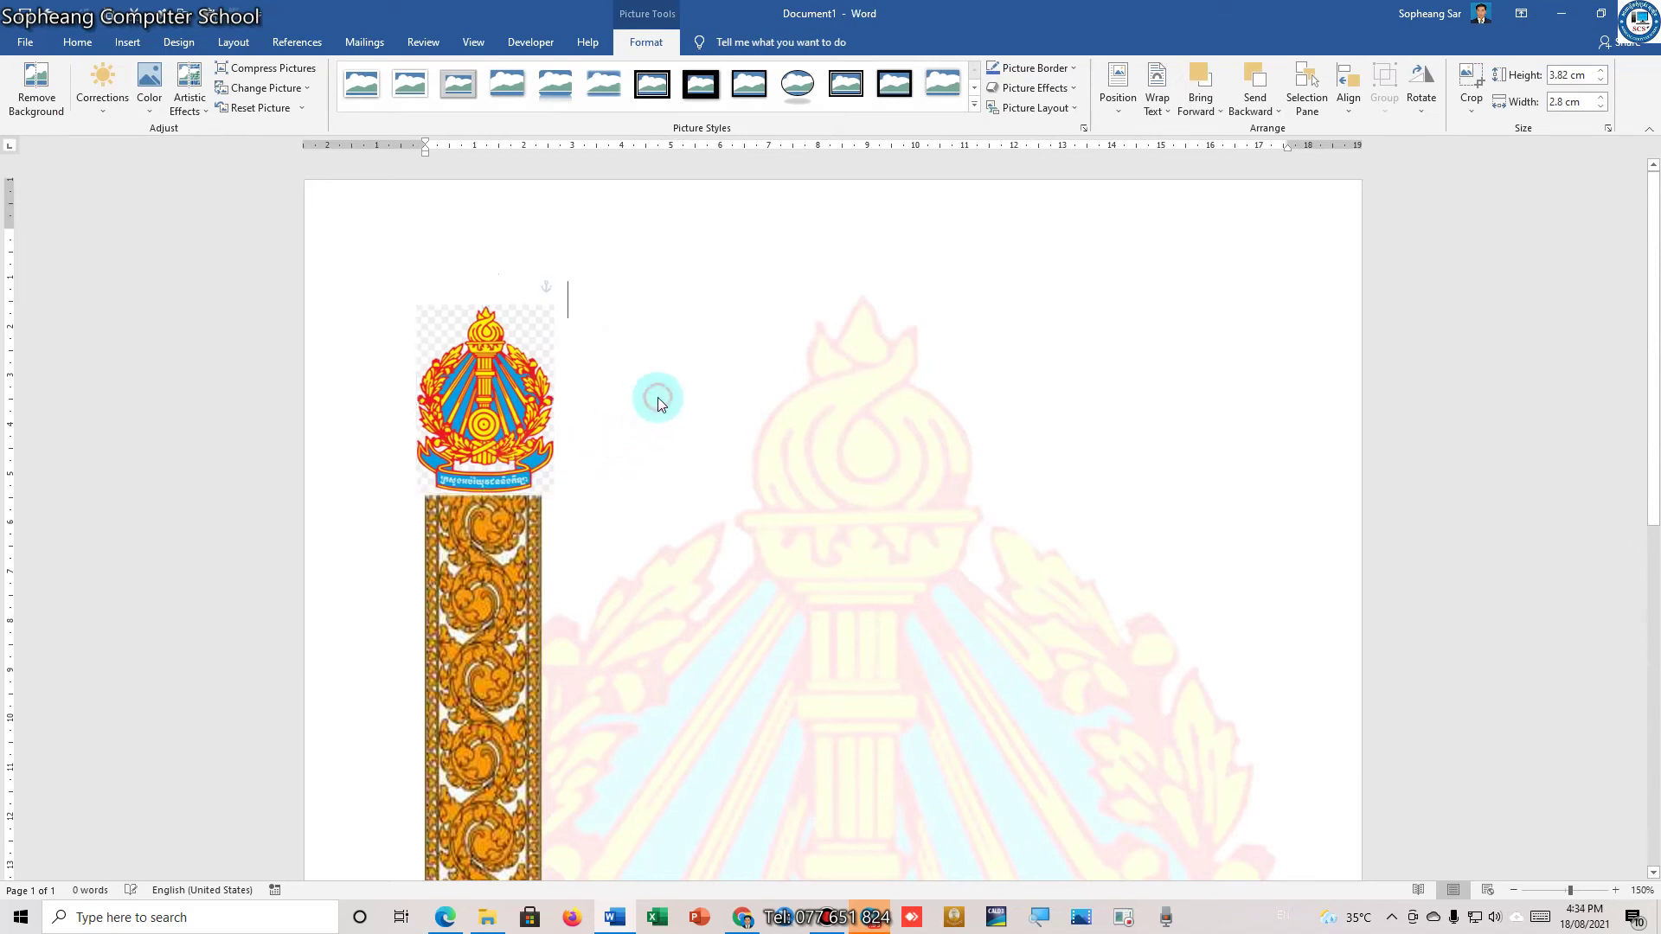
scroll(665, 390, "down", 1)
left_click(550, 251)
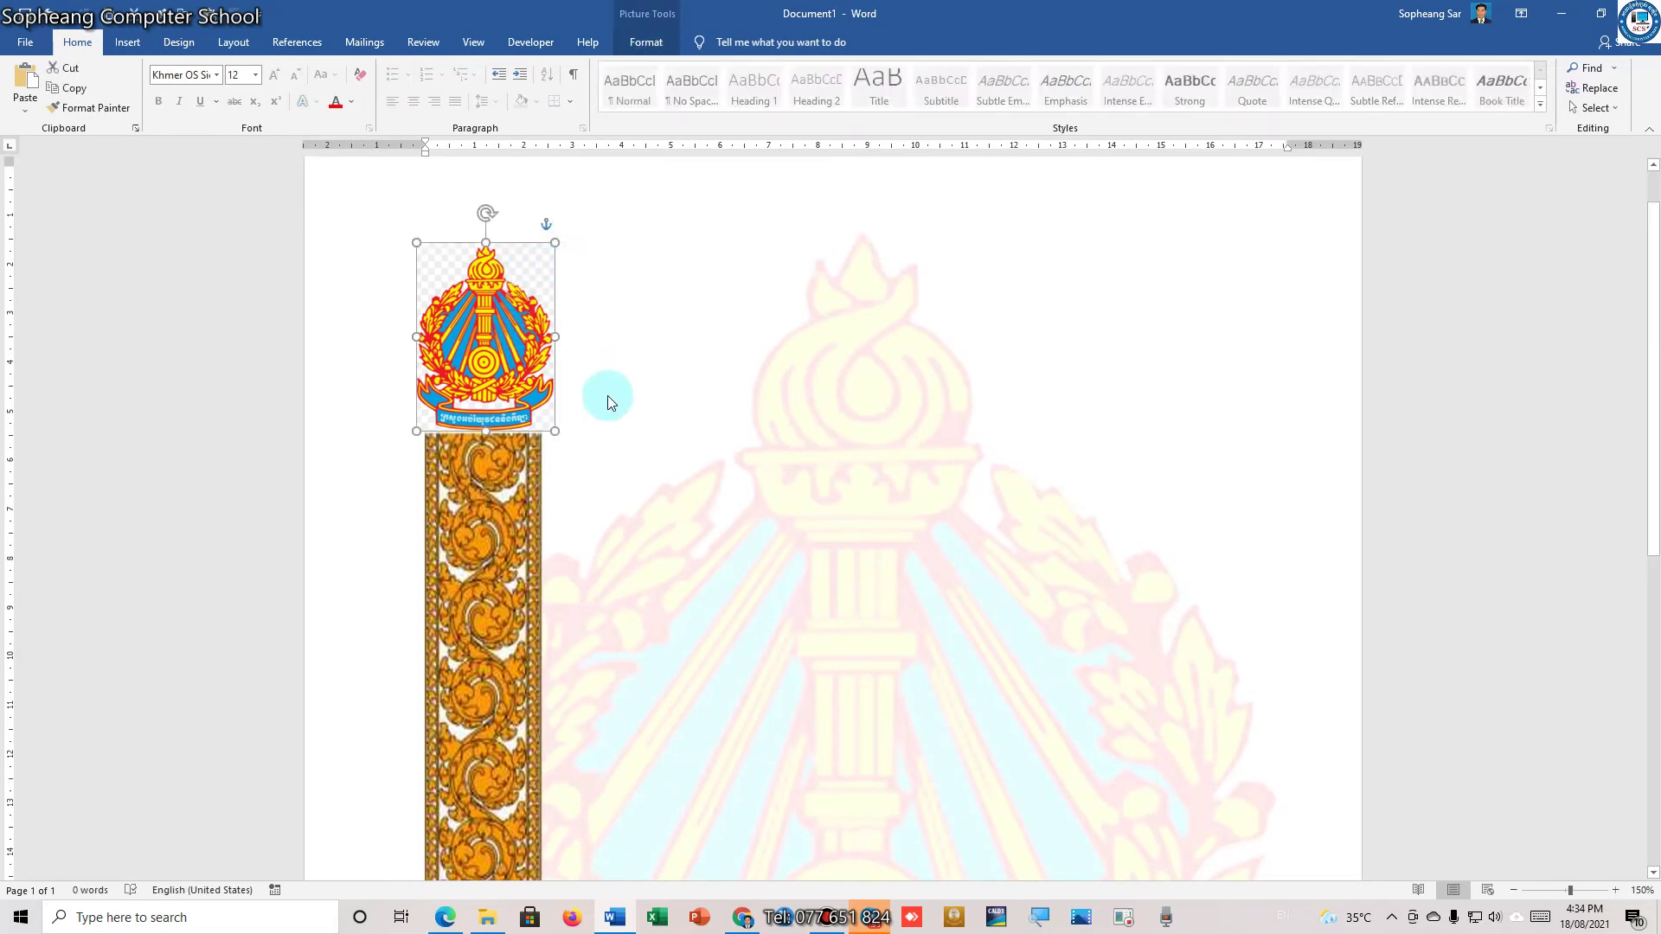
scroll(607, 397, "down", 3)
scroll(568, 357, "up", 3)
scroll(506, 359, "up", 1)
key("Up")
key("Up")
key("Up")
key("Up")
key("Up")
key("Up")
key("Up")
key("Up")
key("Up")
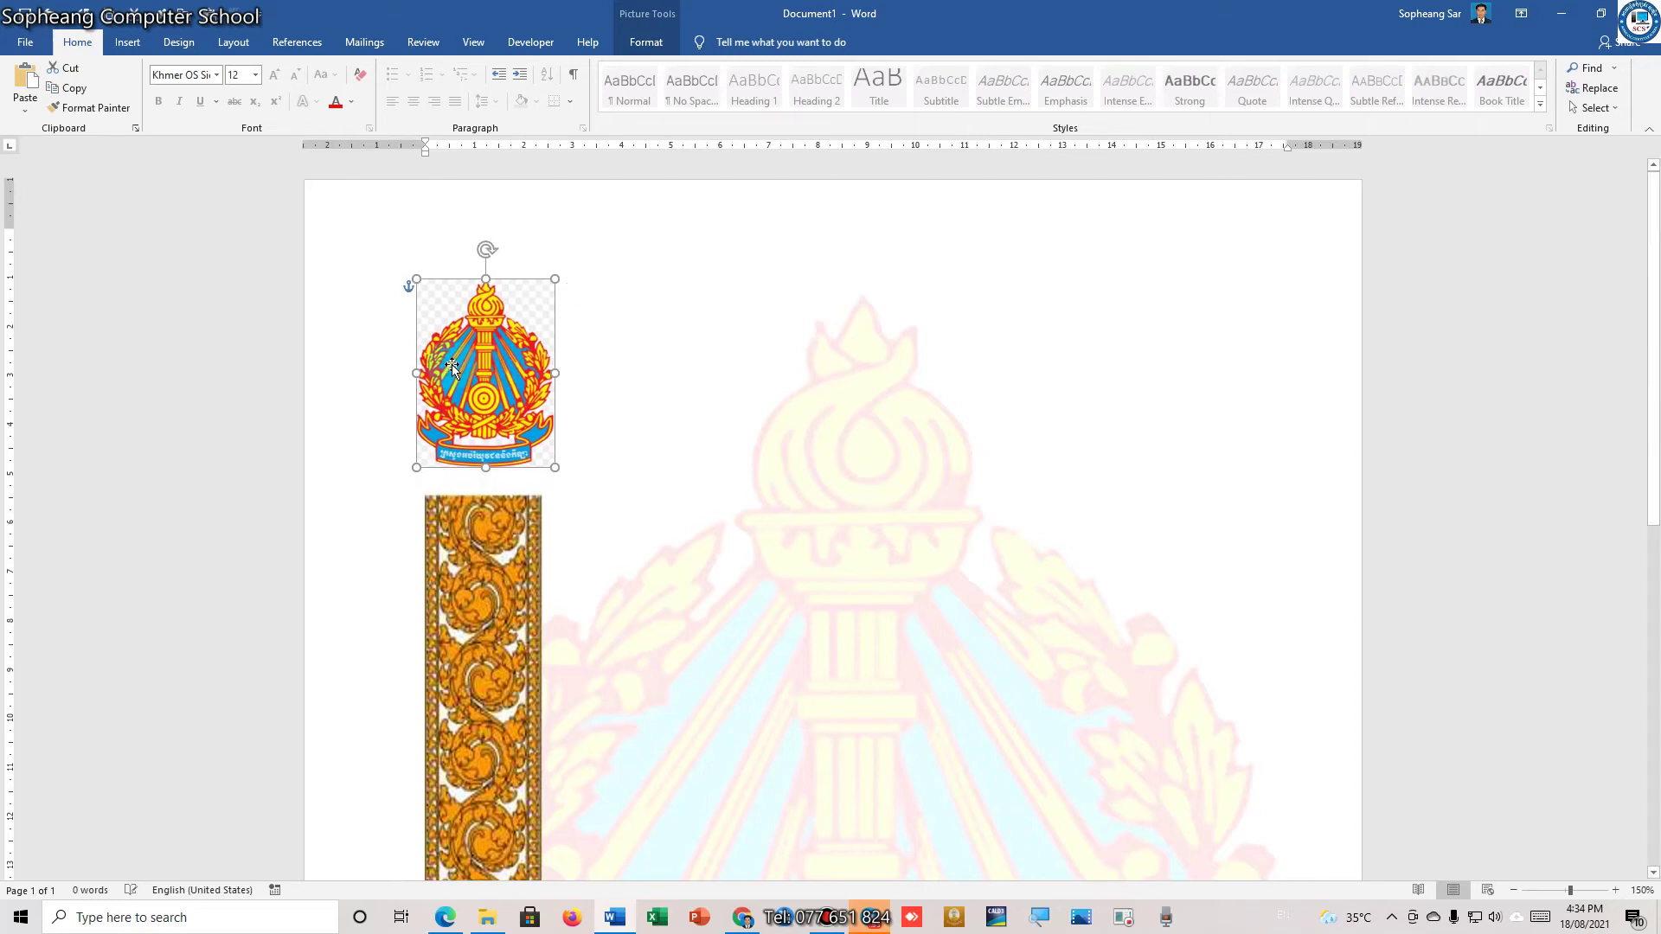
Stretch the border strip up to meet the emblem, then set a 9 cm tab stop
triple_click(543, 564)
left_click(657, 595)
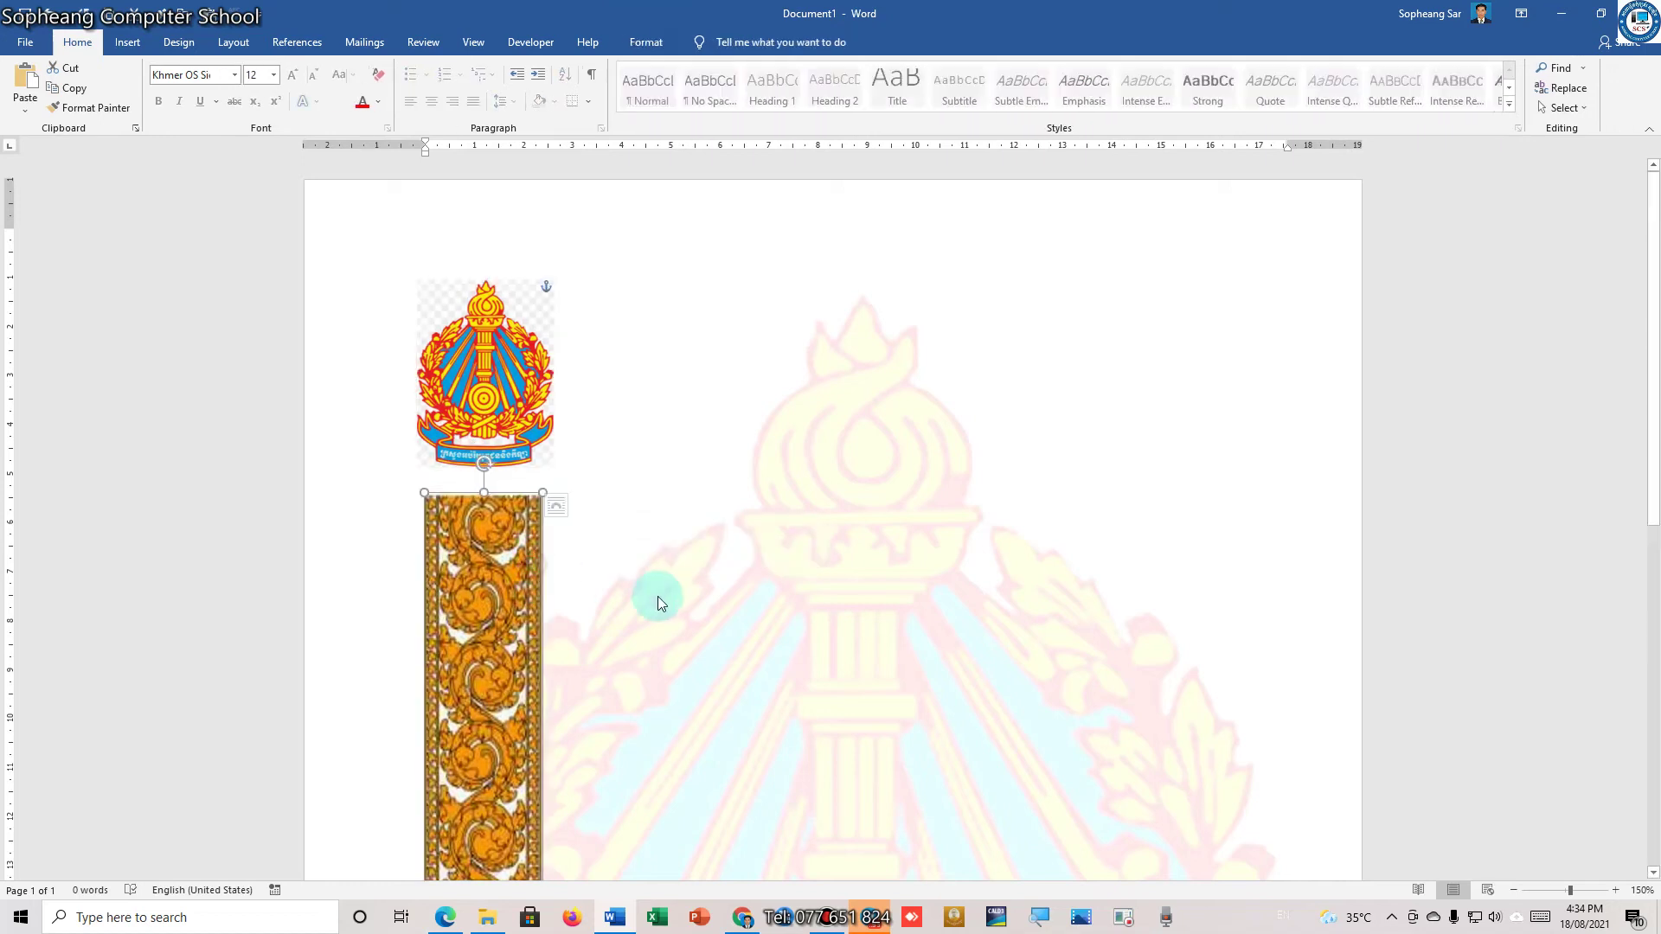
scroll(582, 582, "down", 3)
left_click(538, 527)
scroll(554, 538, "up", 3)
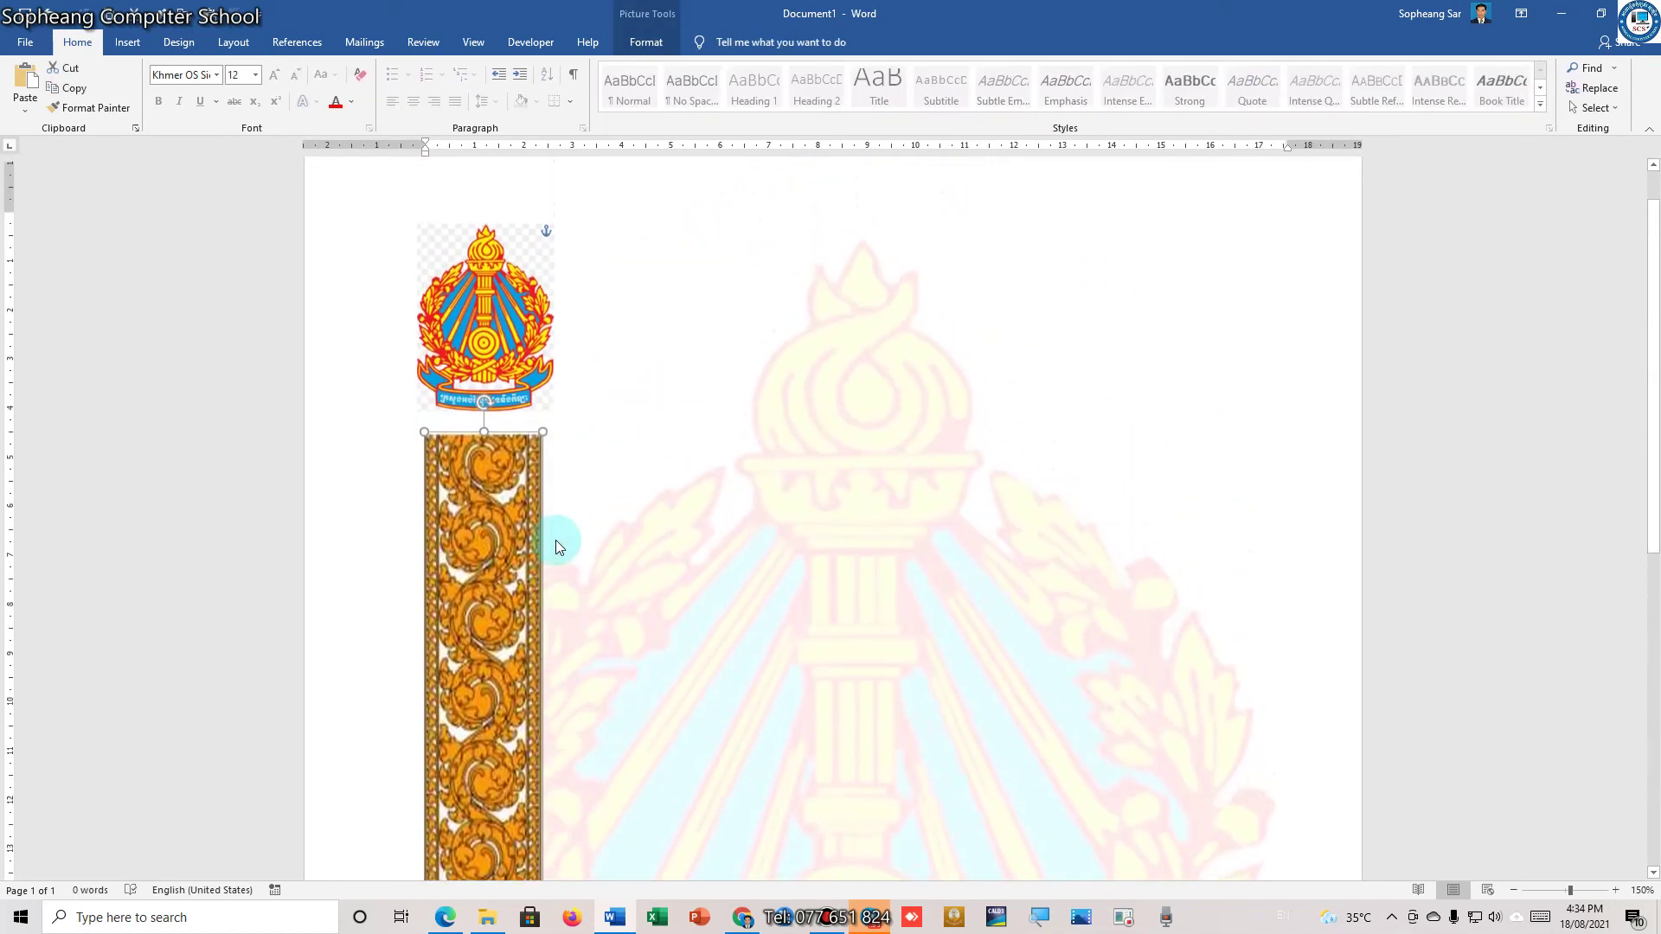
left_click_drag(541, 488, 547, 471)
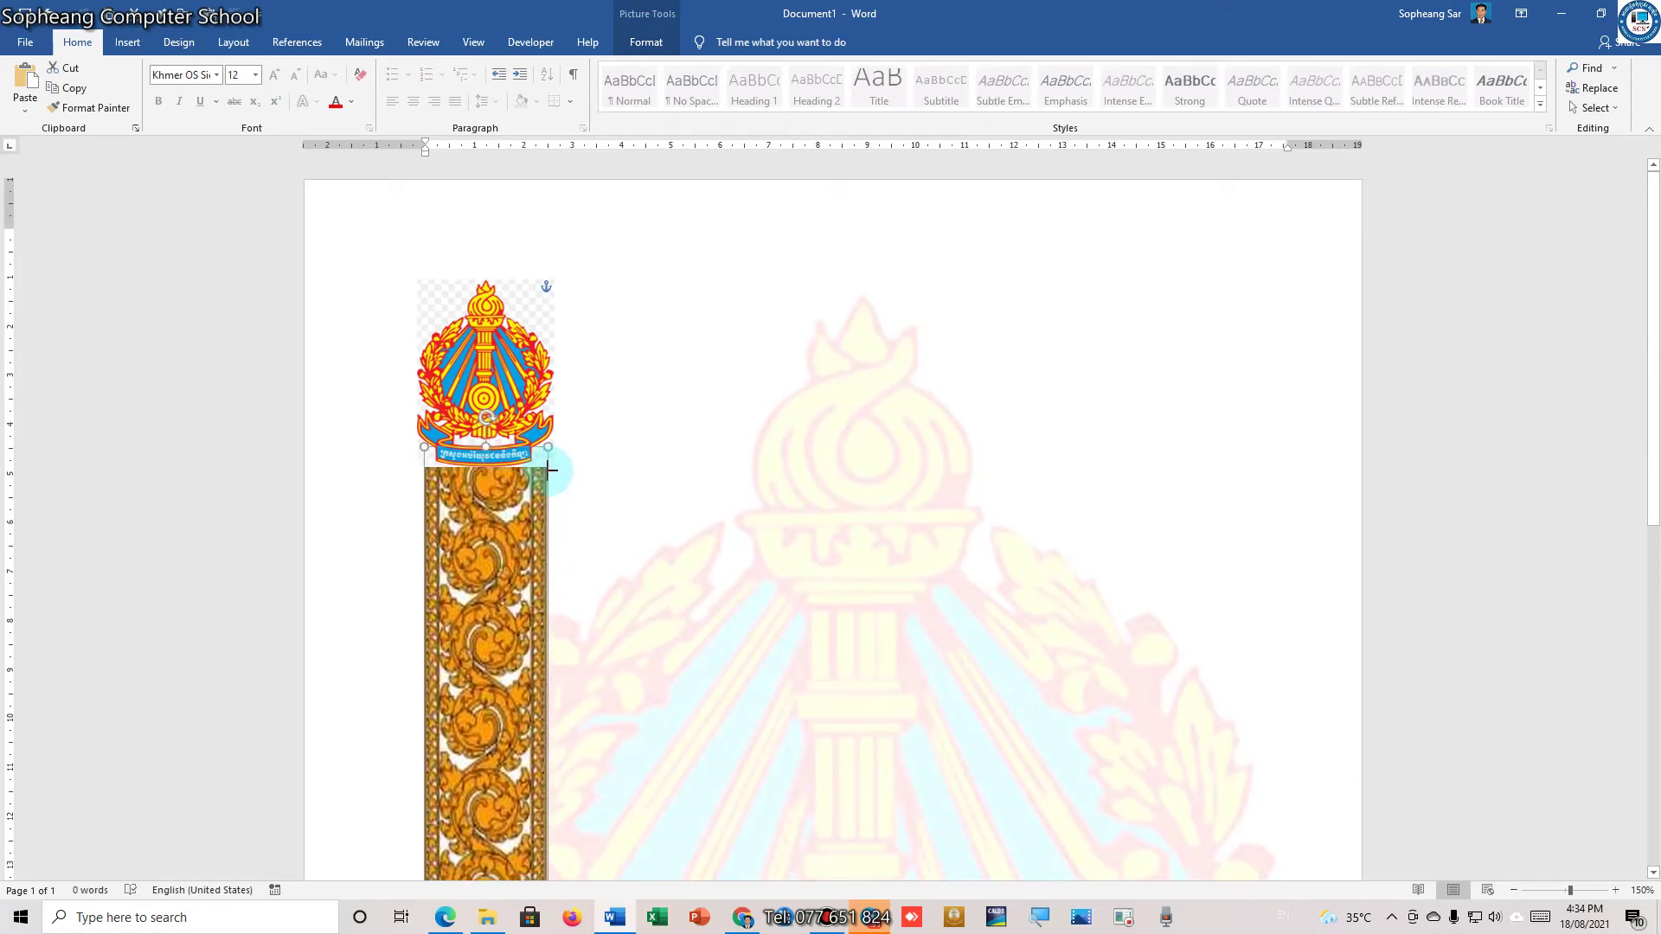
left_click_drag(546, 471, 550, 470)
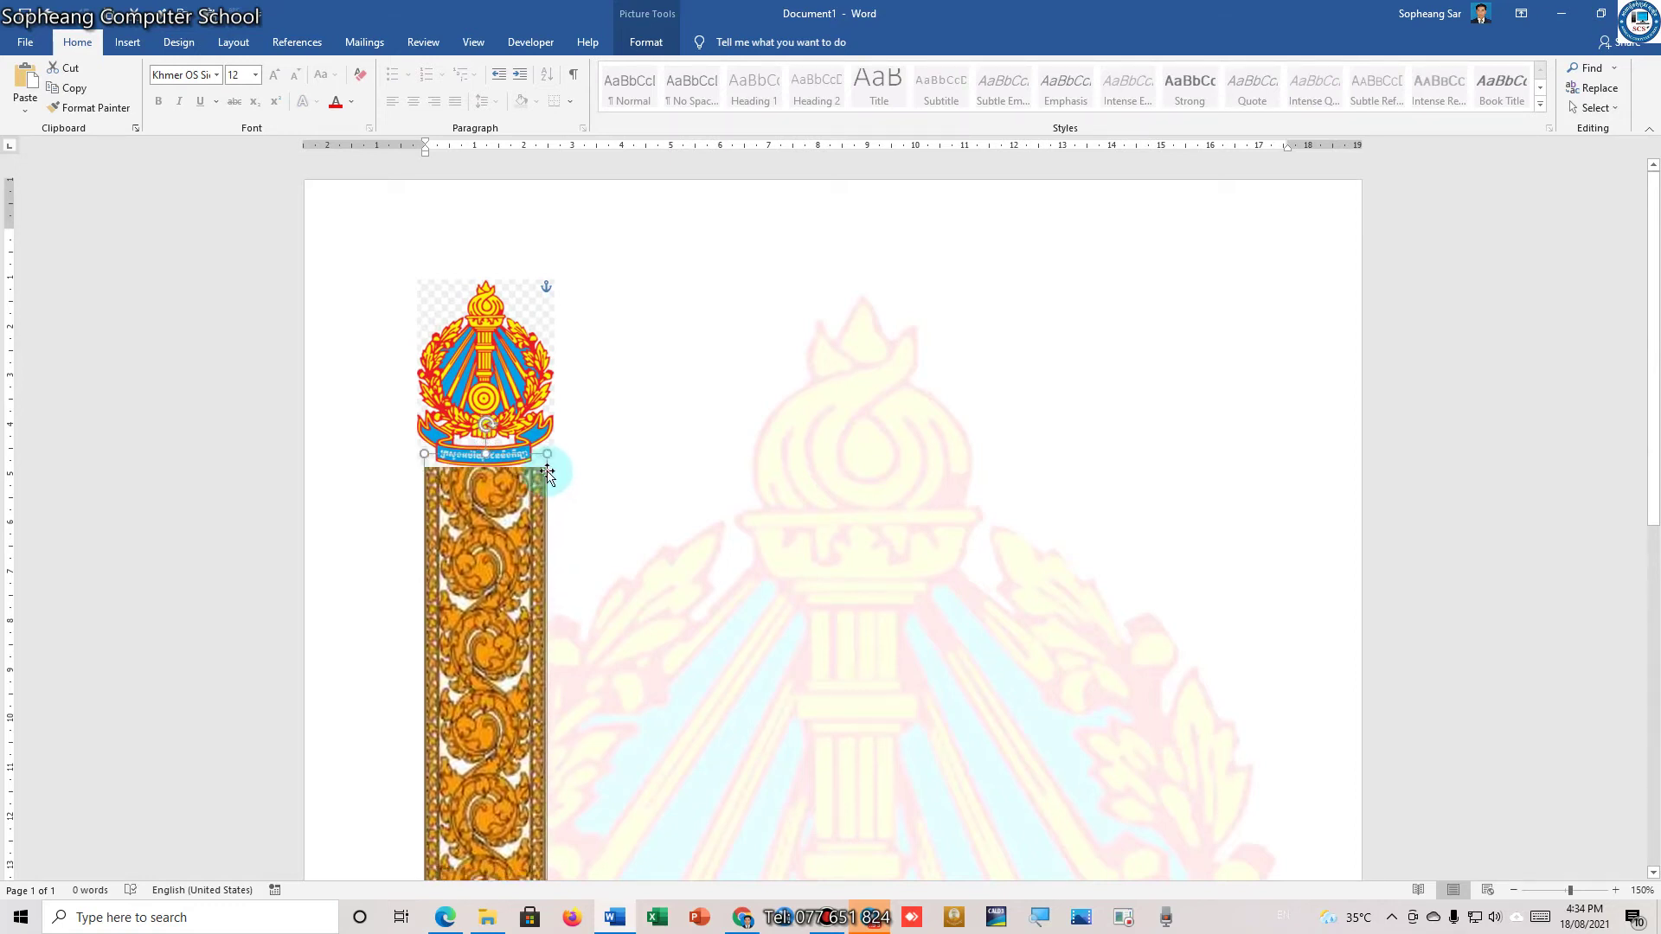
left_click(638, 426)
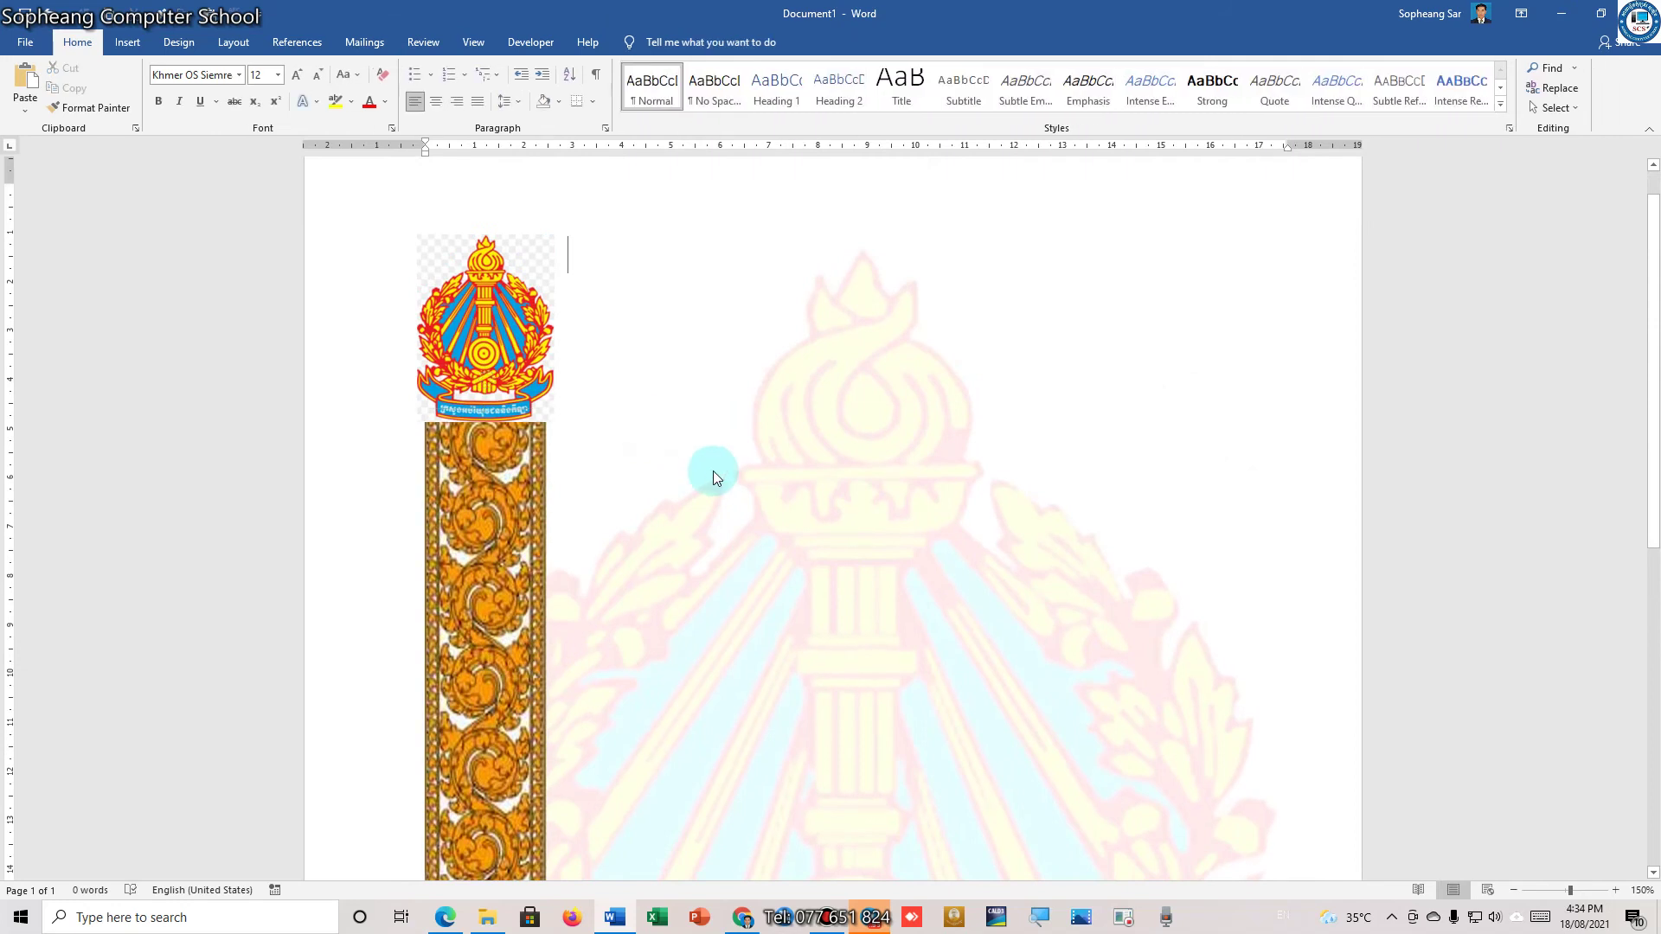
scroll(712, 471, "down", 5)
scroll(713, 474, "down", 5)
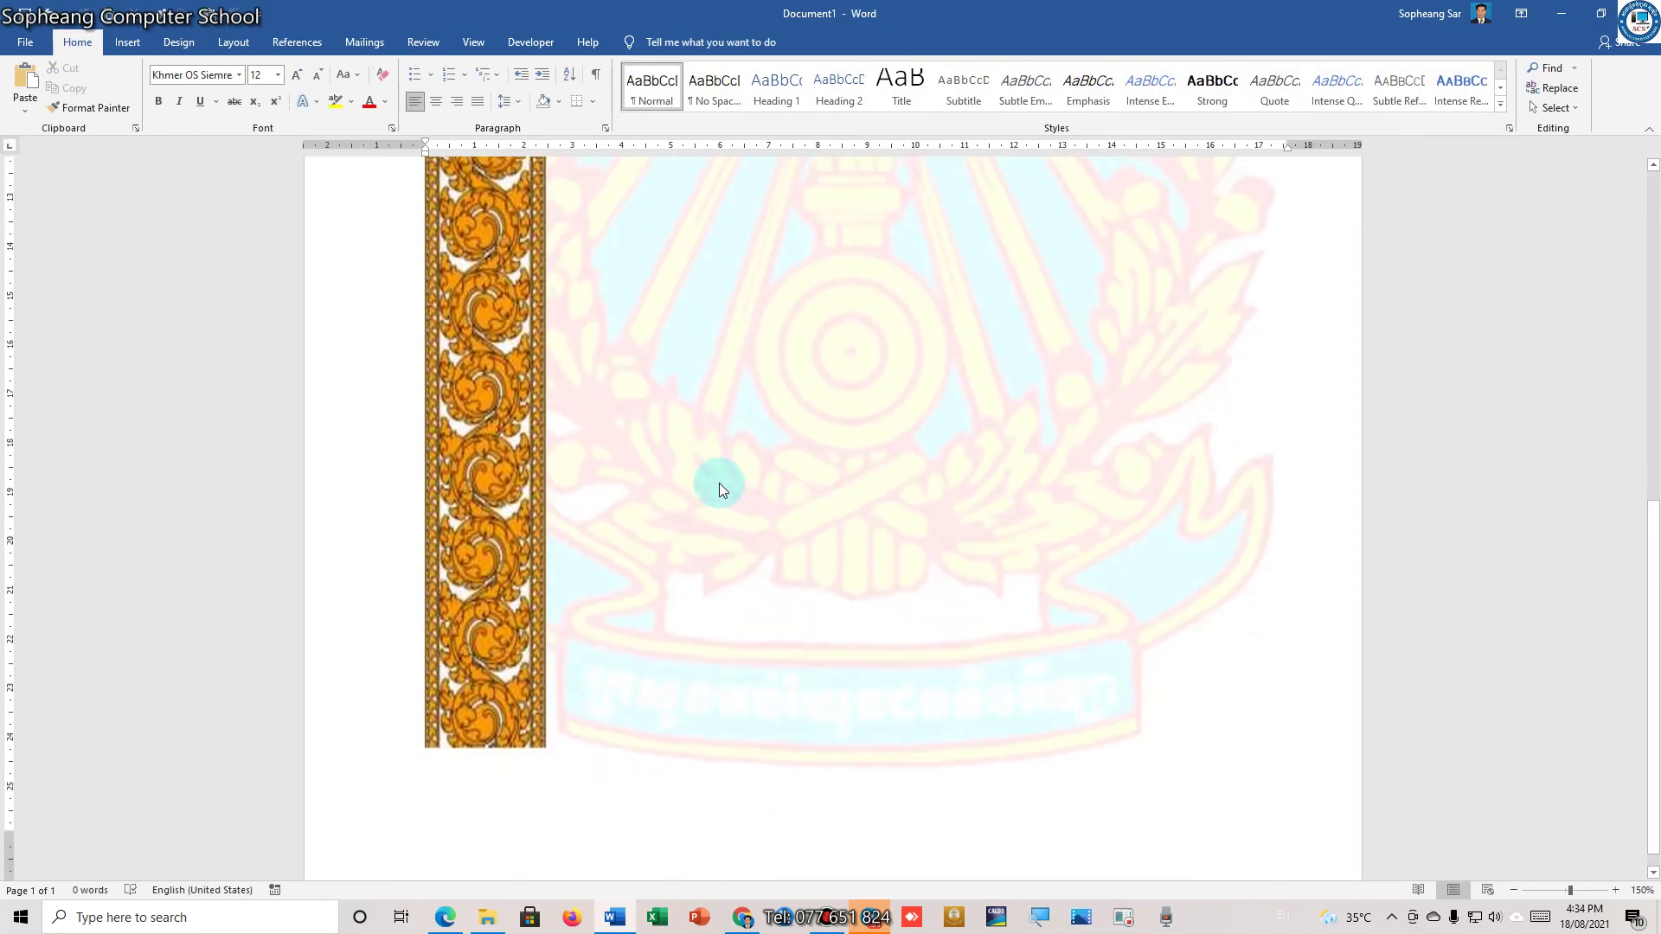
scroll(759, 562, "up", 5)
scroll(777, 558, "up", 4)
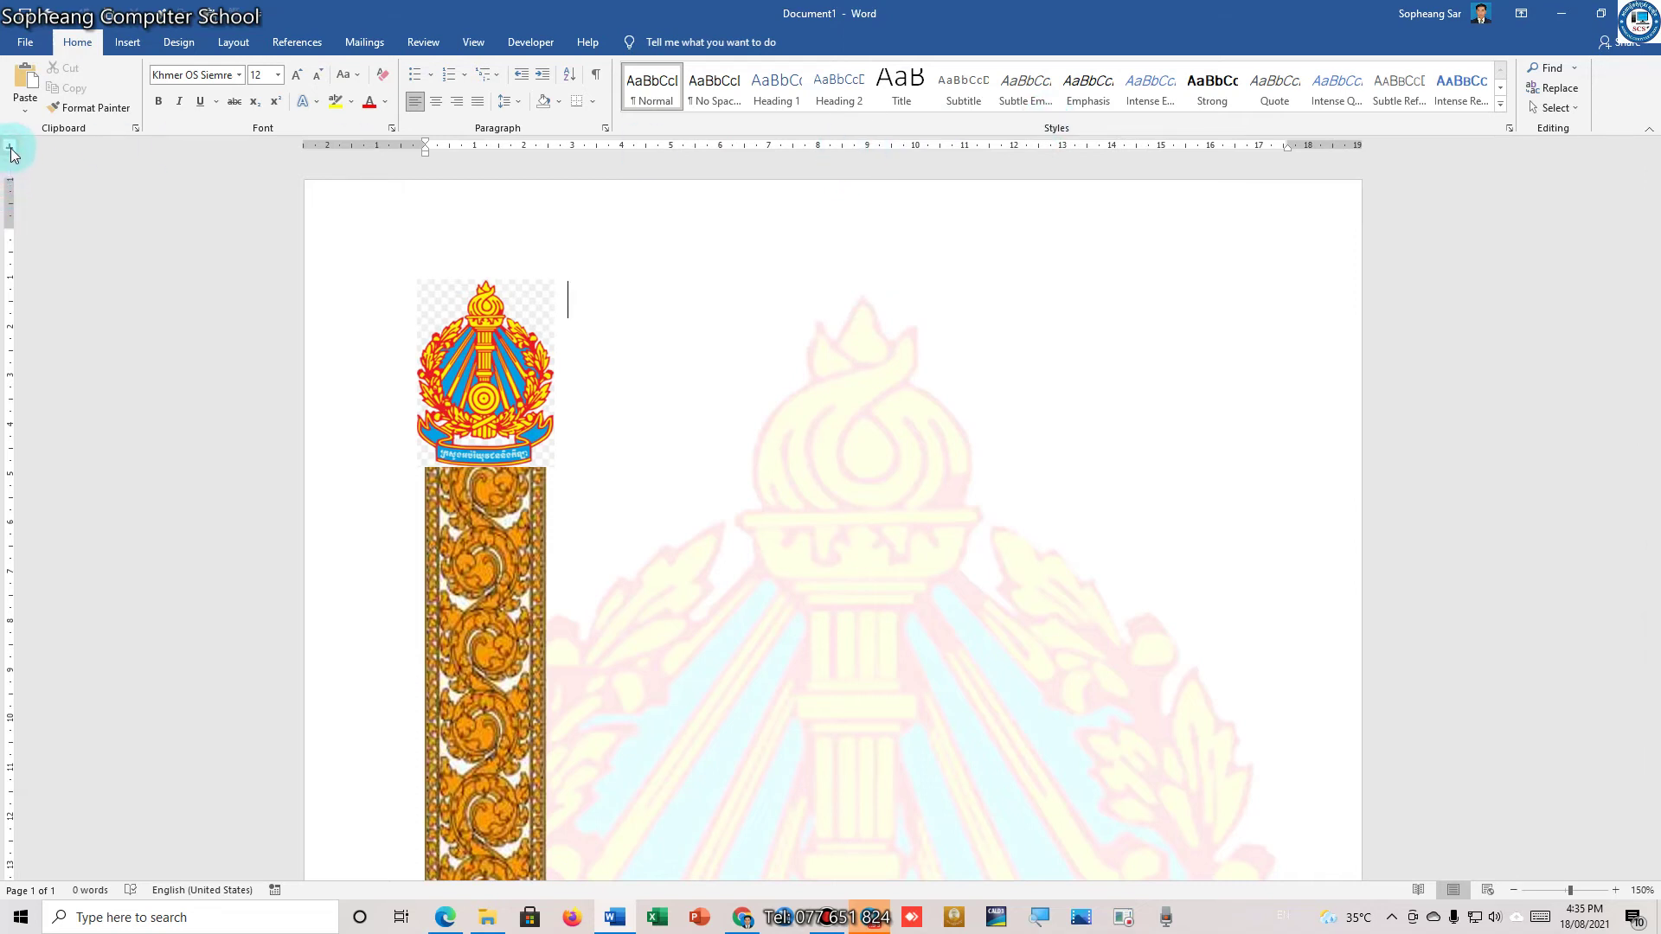
left_click(867, 145)
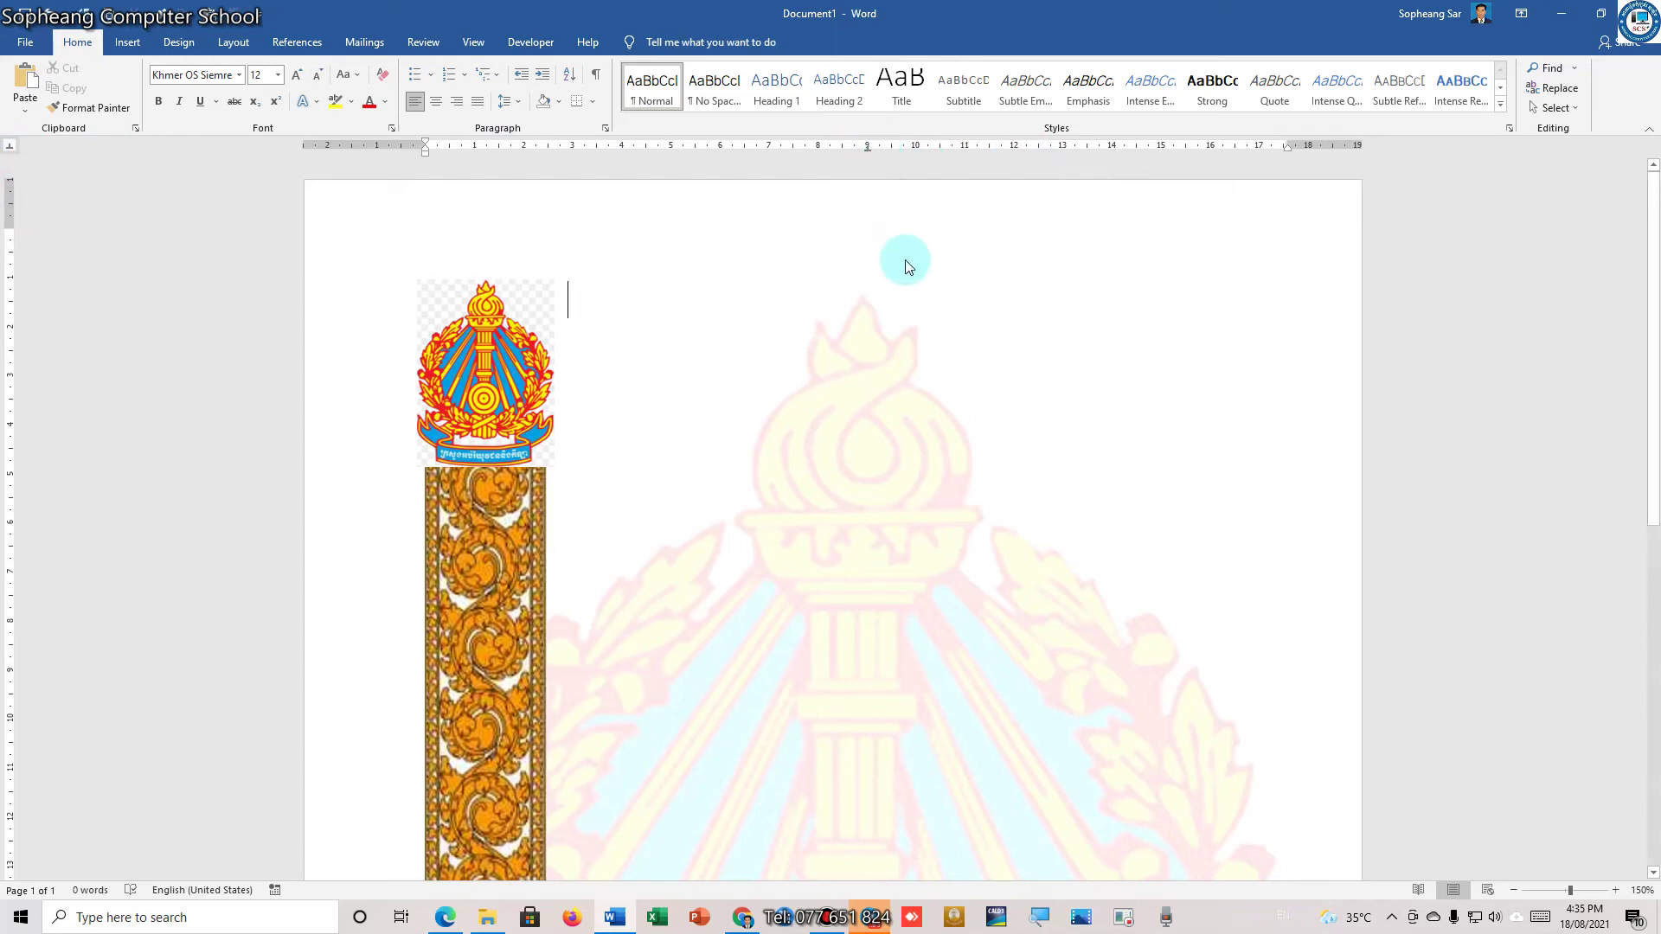
At the 9 cm tab stop, type the Khmer heading 'ព្រះរាជាណាចក្រកម្ពុជា'
key("Tab")
type("B")
key("BackSpace")
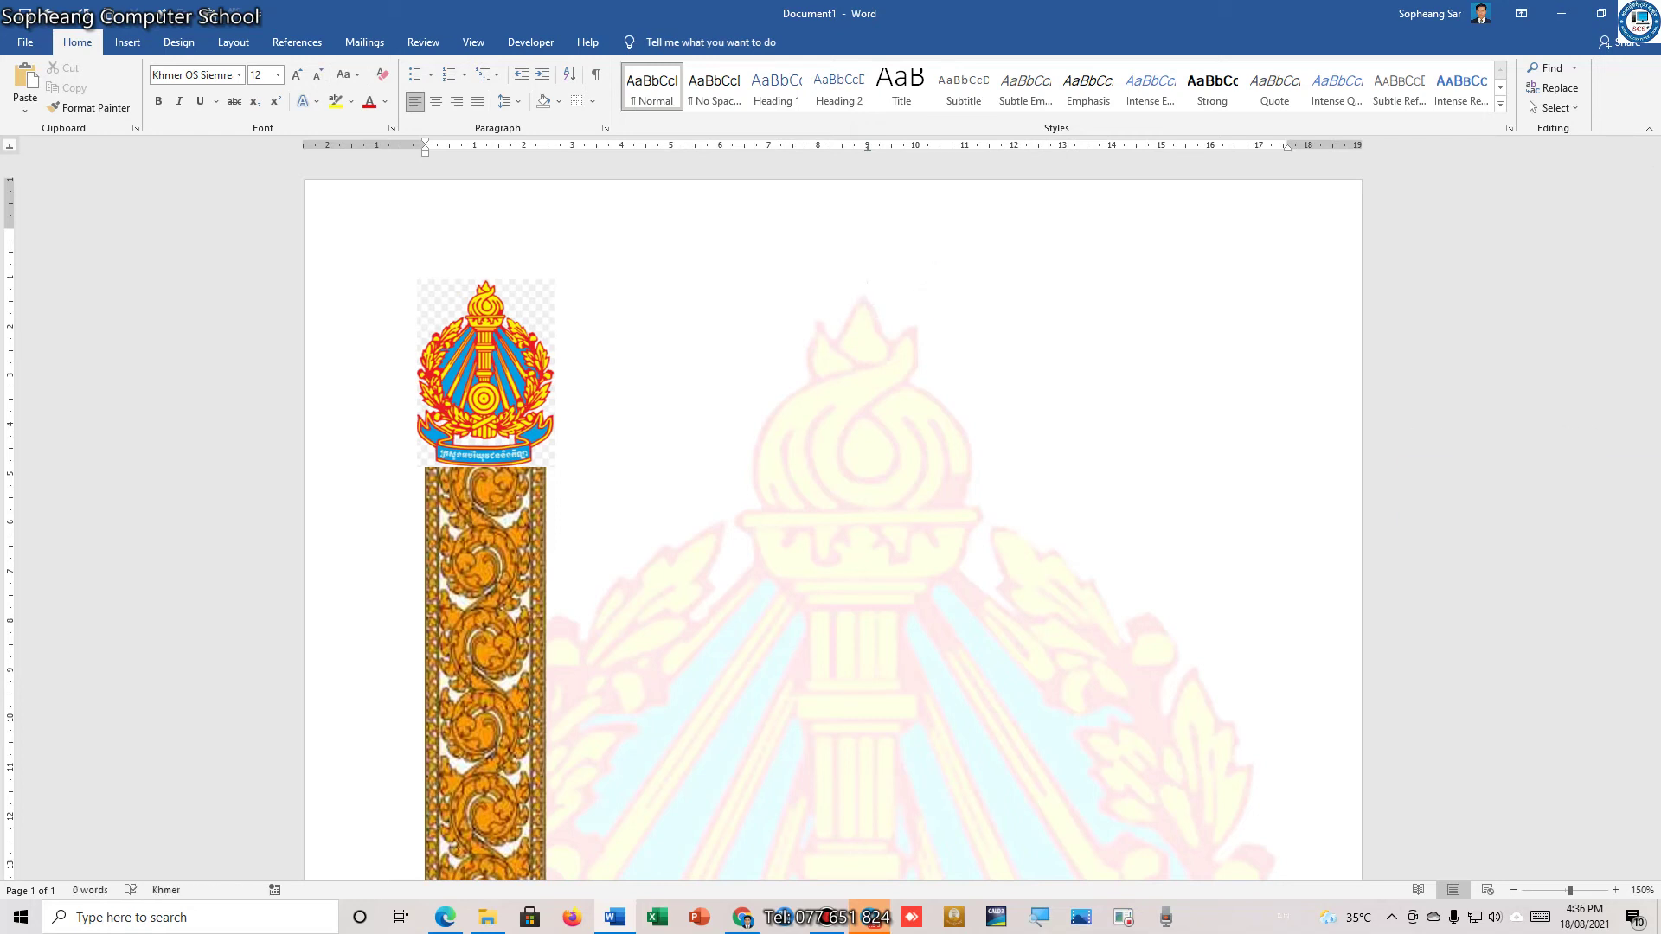
type("ះ")
type("រា")
type("ជ")
type("ាណាច")
key("BackSpace")
type("ច្រ")
key("BackSpace")
key("BackSpace")
key("BackSpace")
type("ចក្រកម្ពុជា ជ")
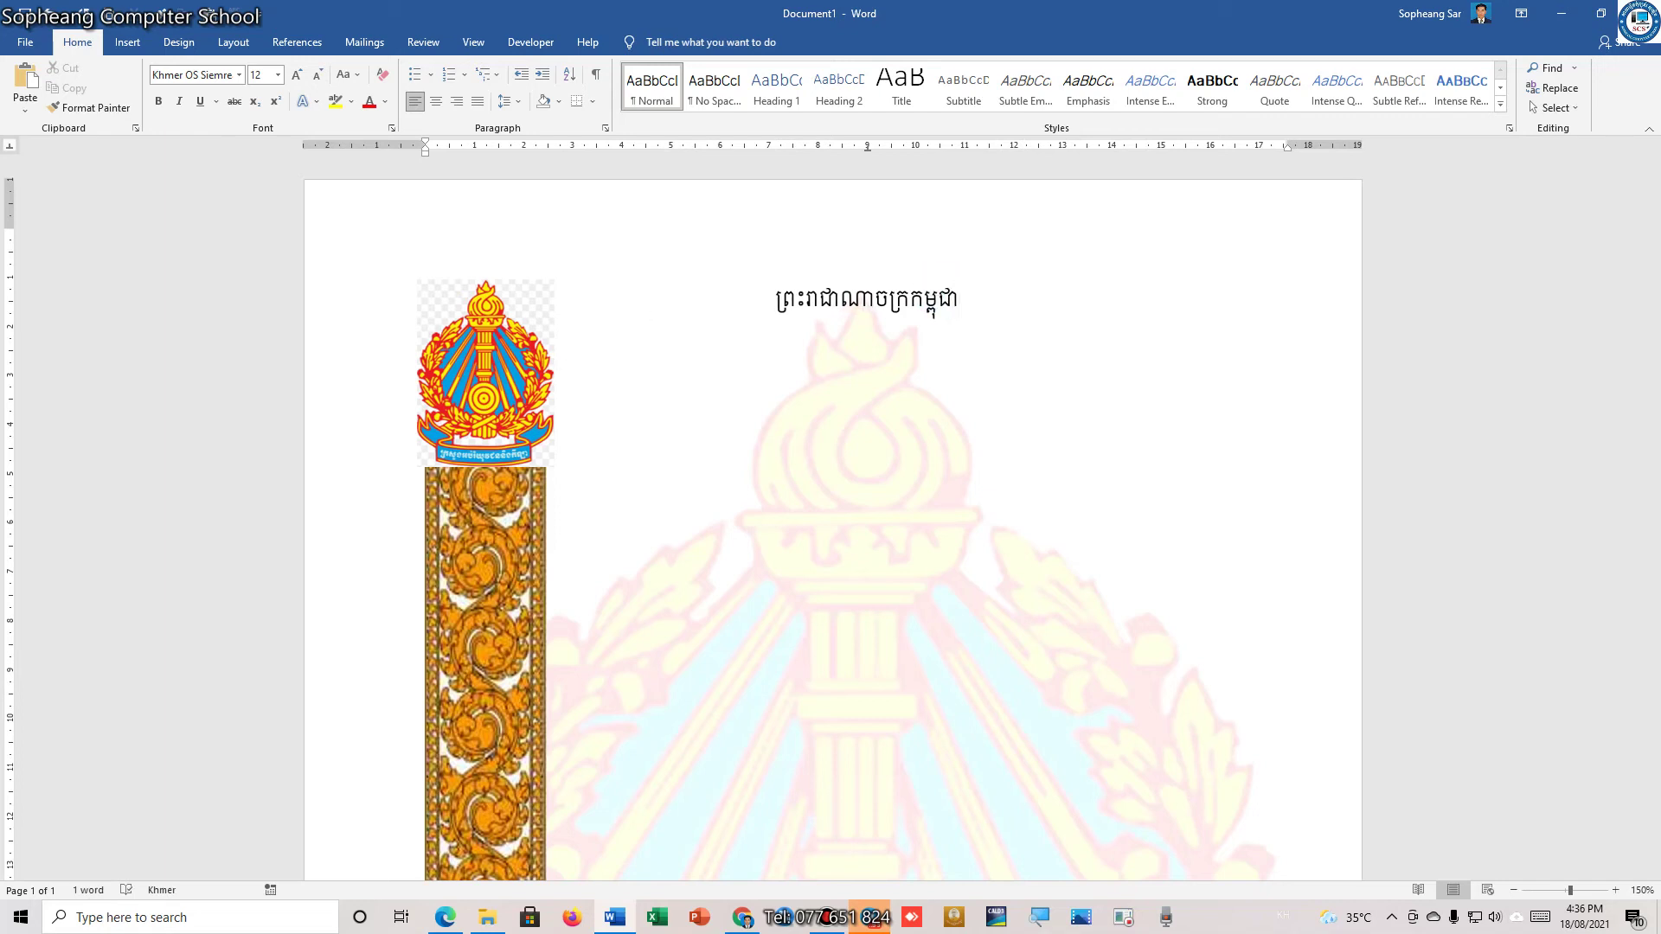
type("ាតិ")
type(" សាលា")
Complete the motto line 'ជាតិ សាសនា ព្រះមហាក្សត្រ' and add the '3' ornament beneath it
key("BackSpace")
key("BackSpace")
type("សនា")
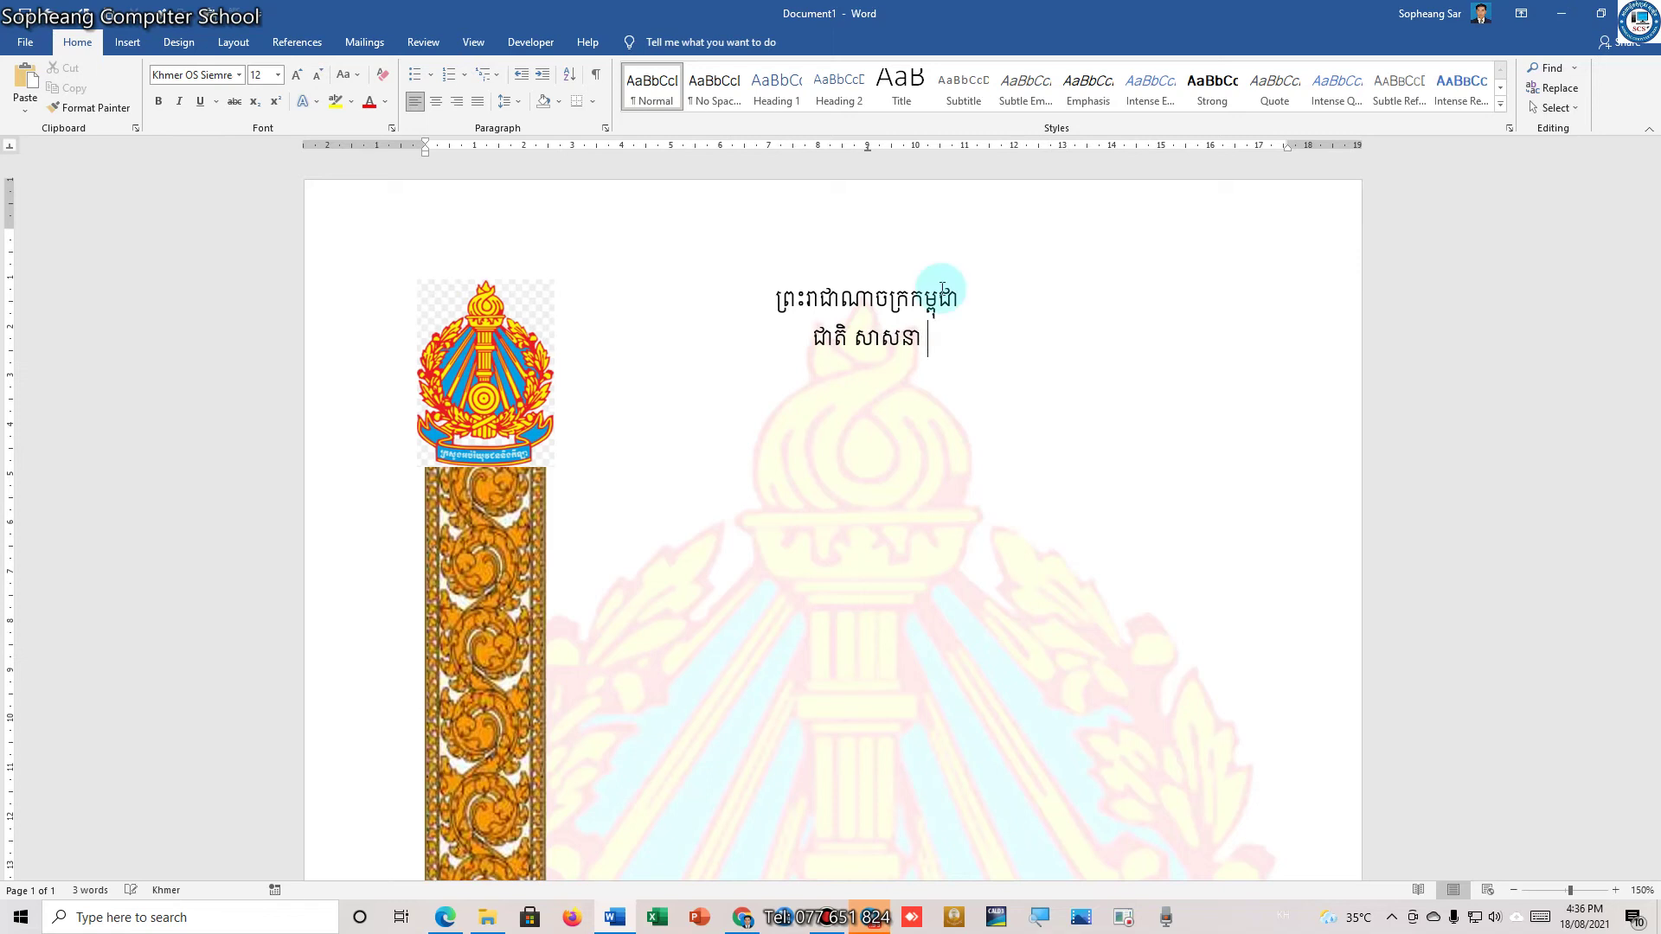
type(" ព្រះមហាក្រ")
key("BackSpace")
type("ស")
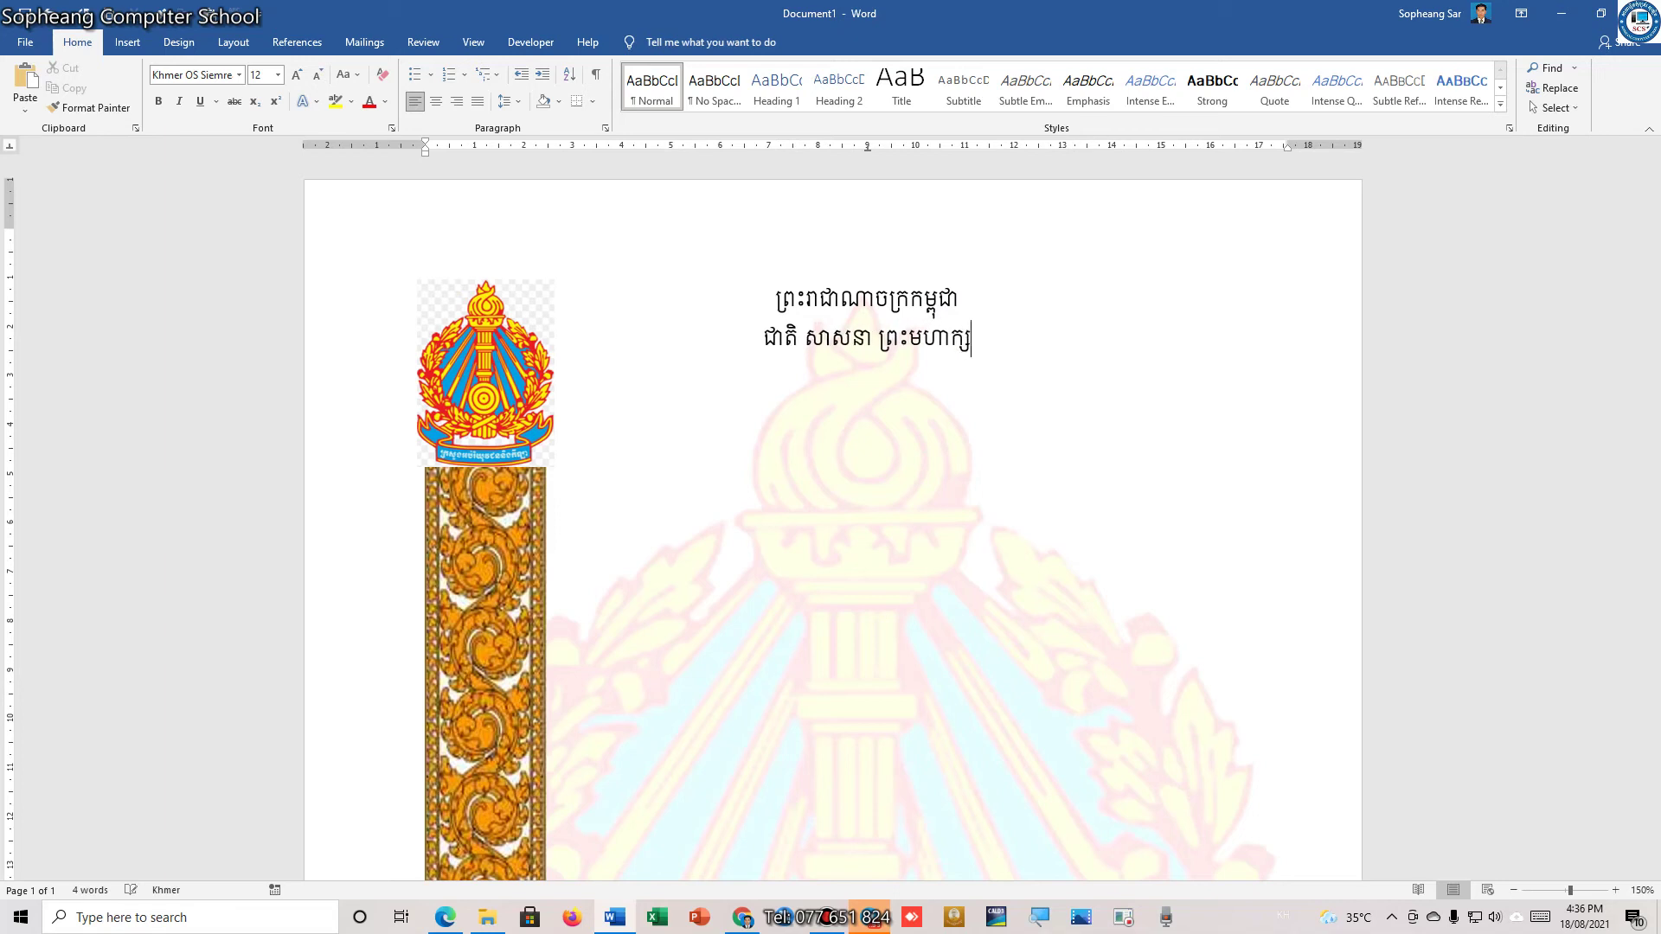
type("ត្រ")
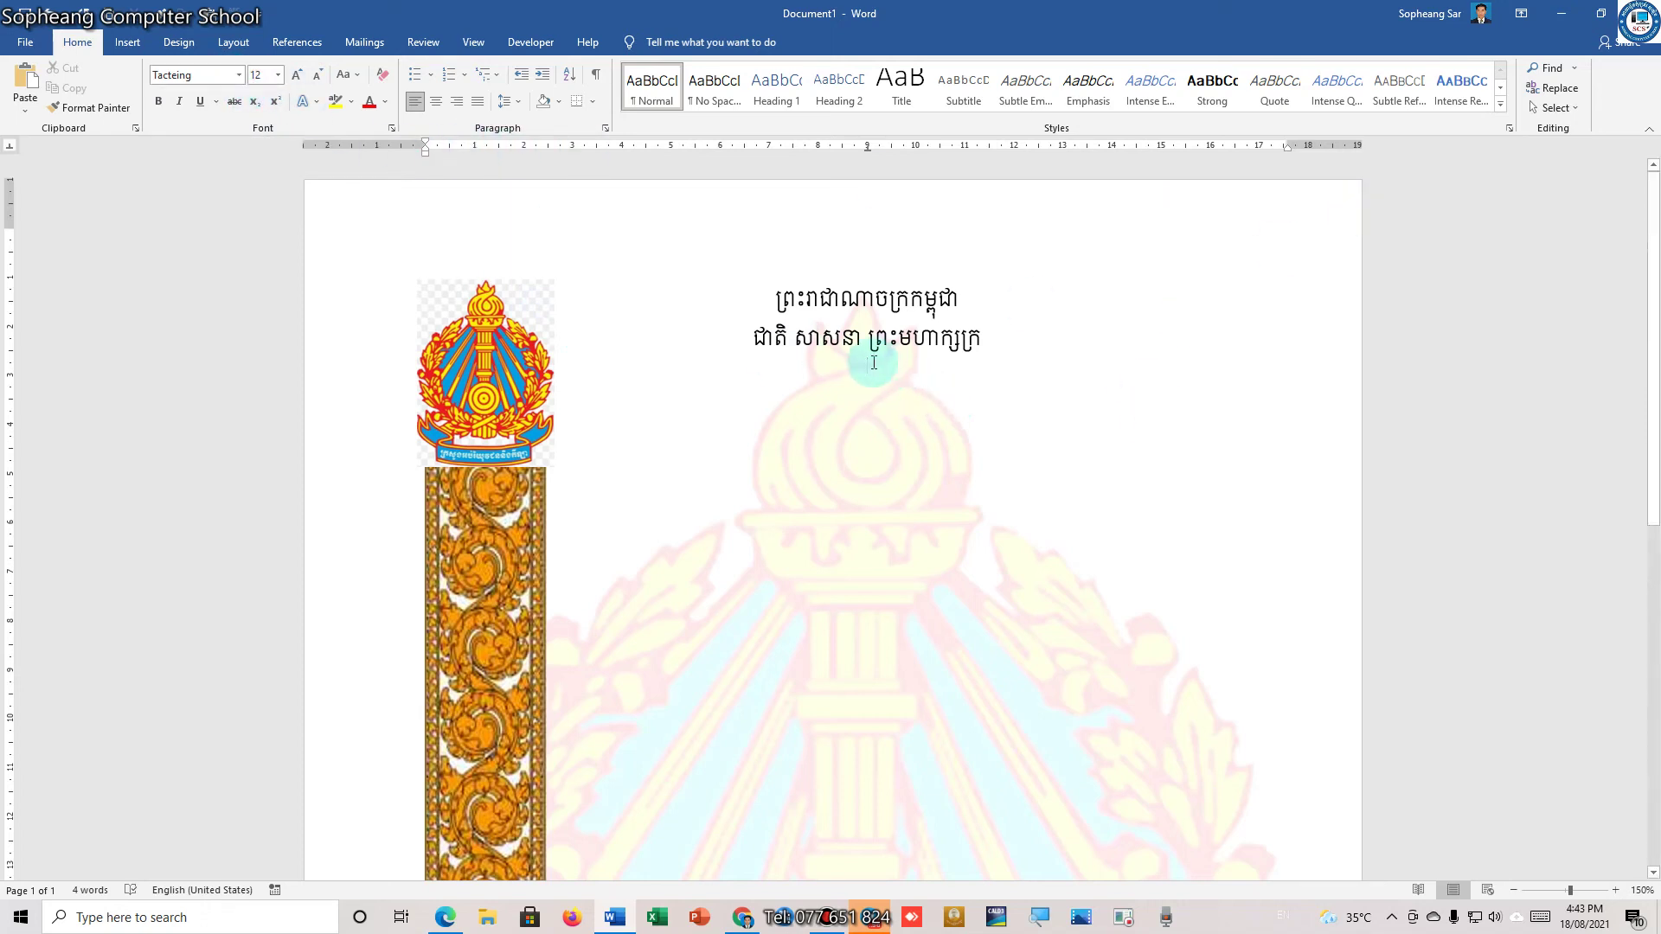
type("3")
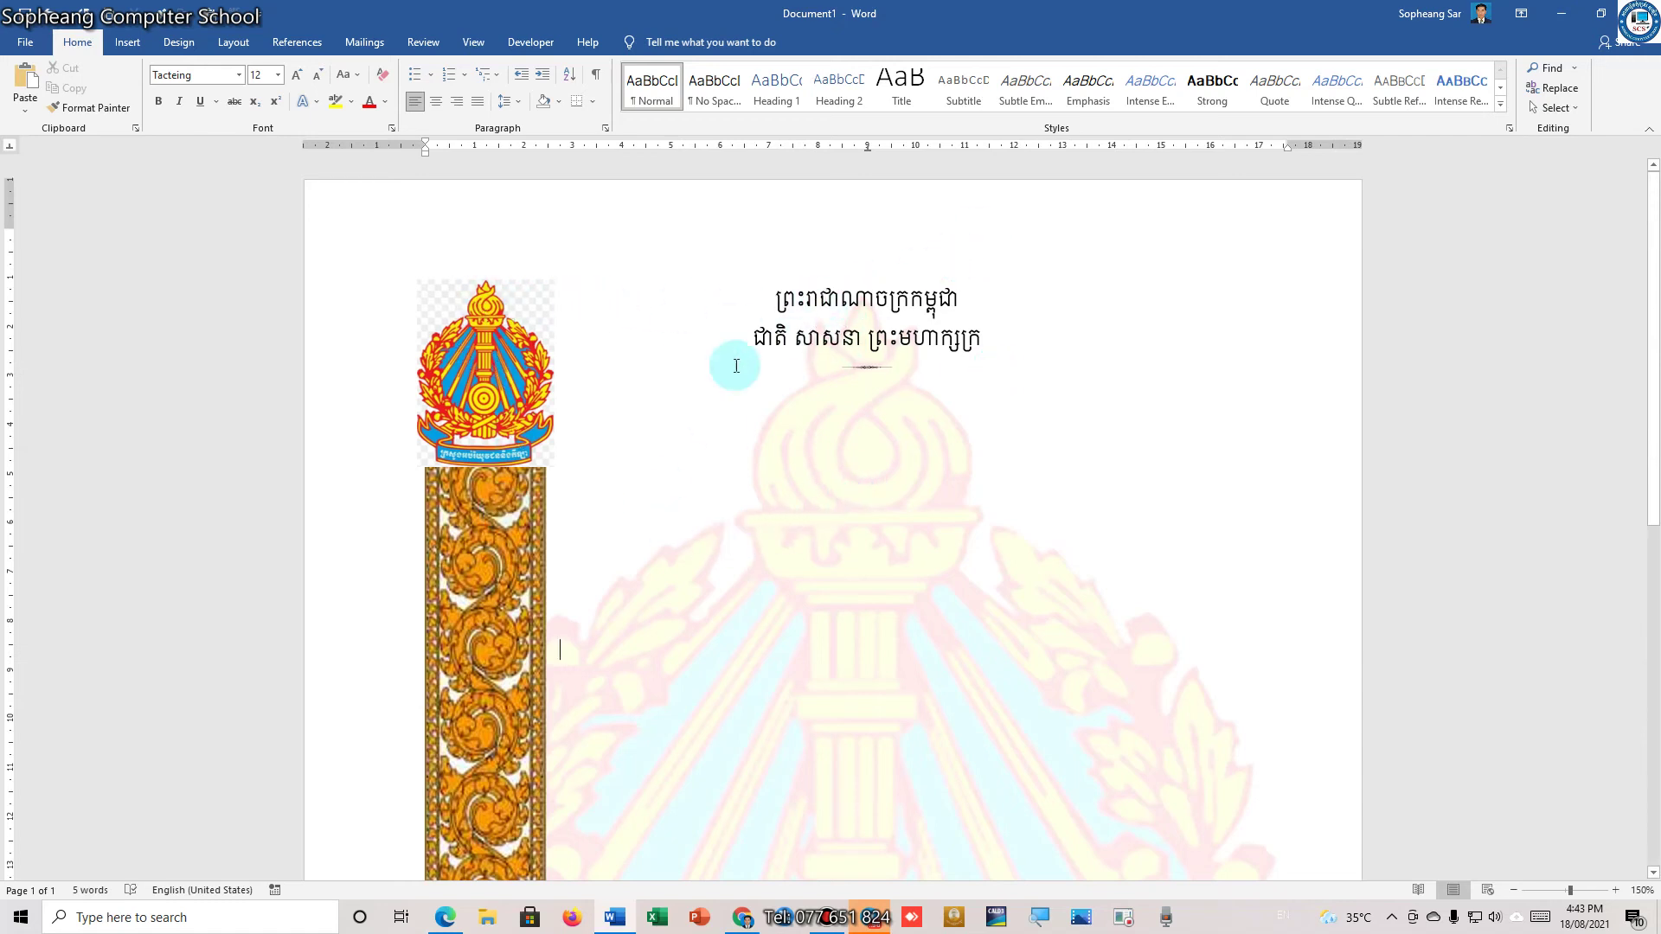
left_click(504, 485)
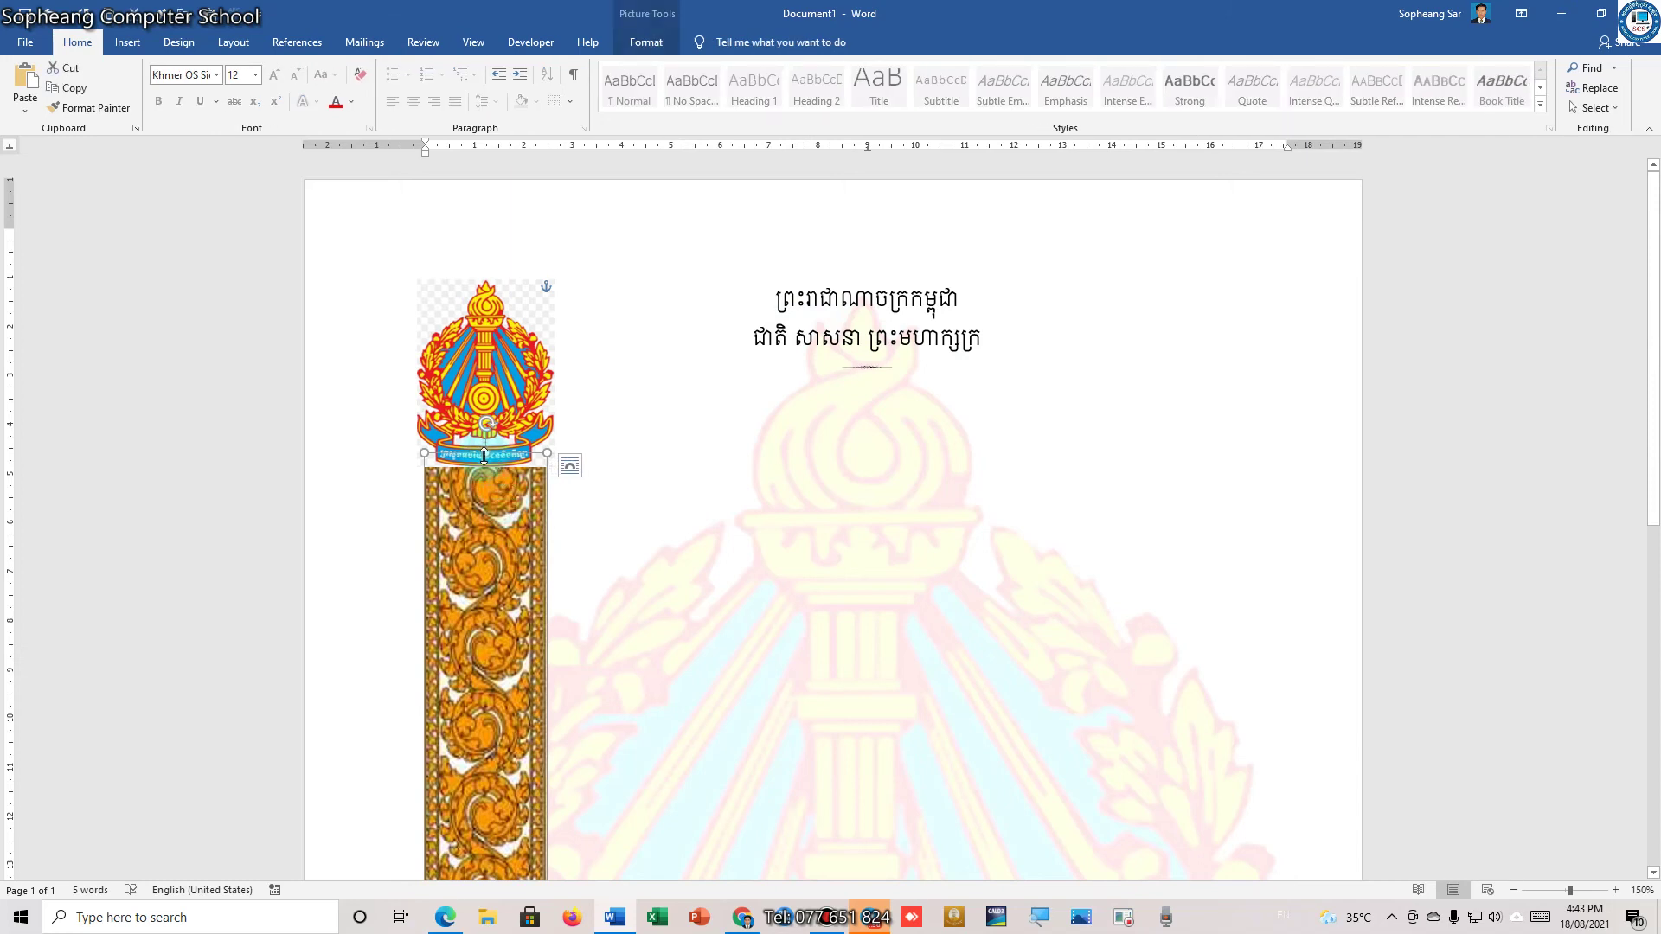
Resize the border strip from its top corner and nudge the emblem down onto it
left_click_drag(544, 456, 541, 499)
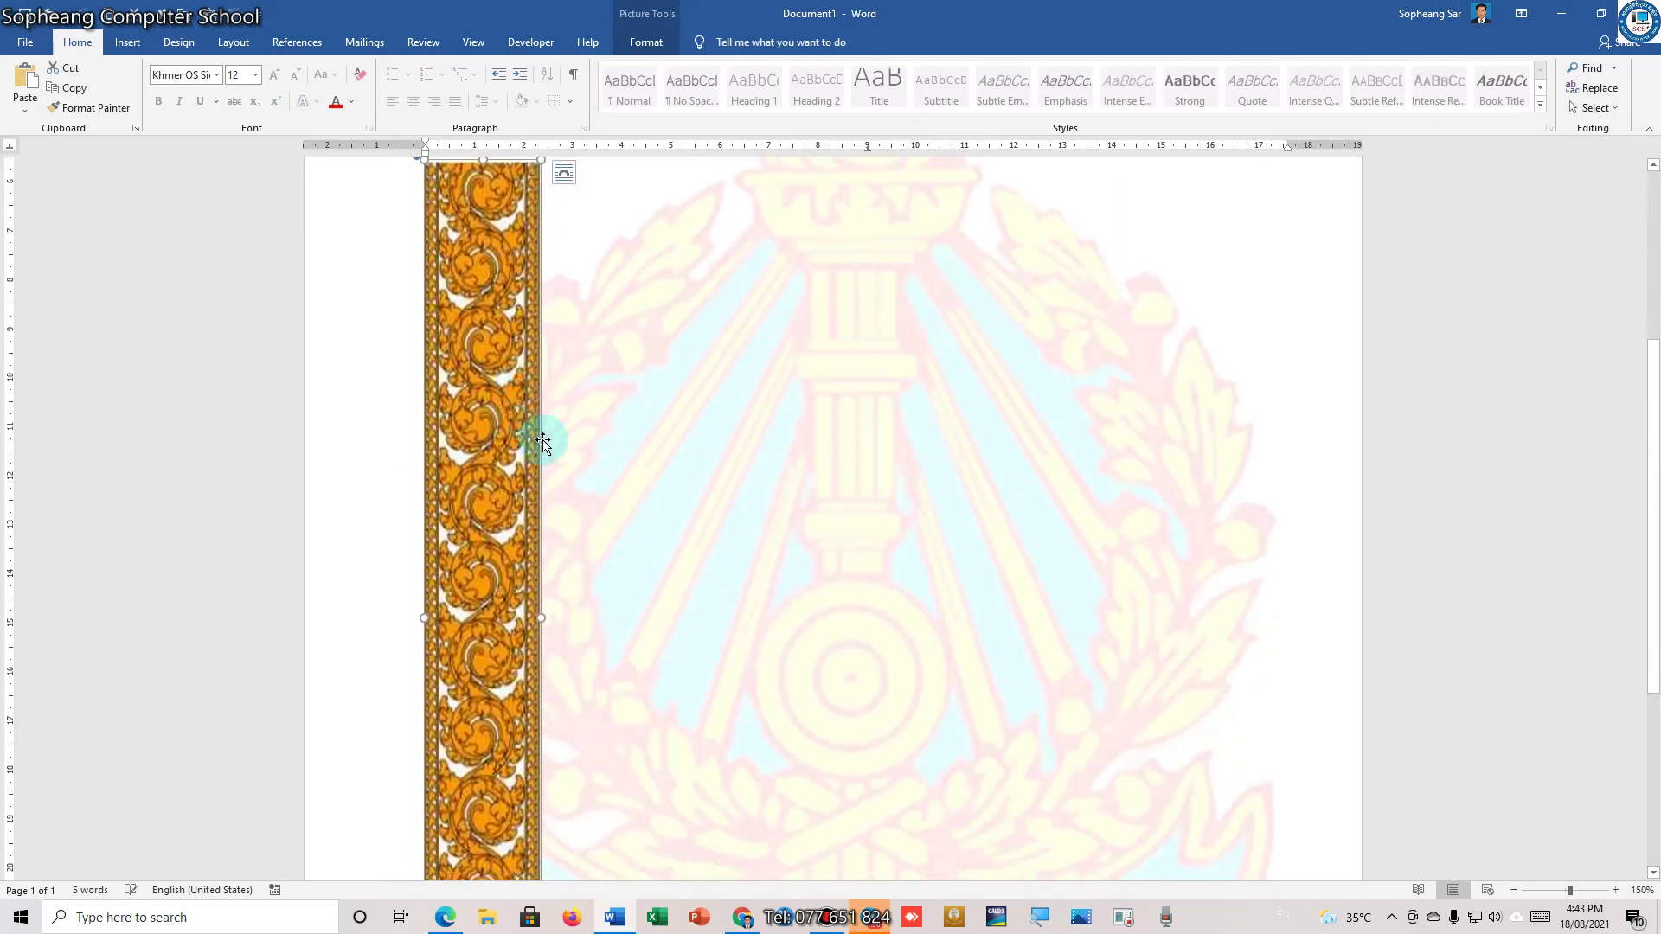
left_click(500, 355)
key("Down")
key("Down")
key("Down")
key("Down")
key("Down")
key("Down")
key("Down")
key("Down")
key("Down")
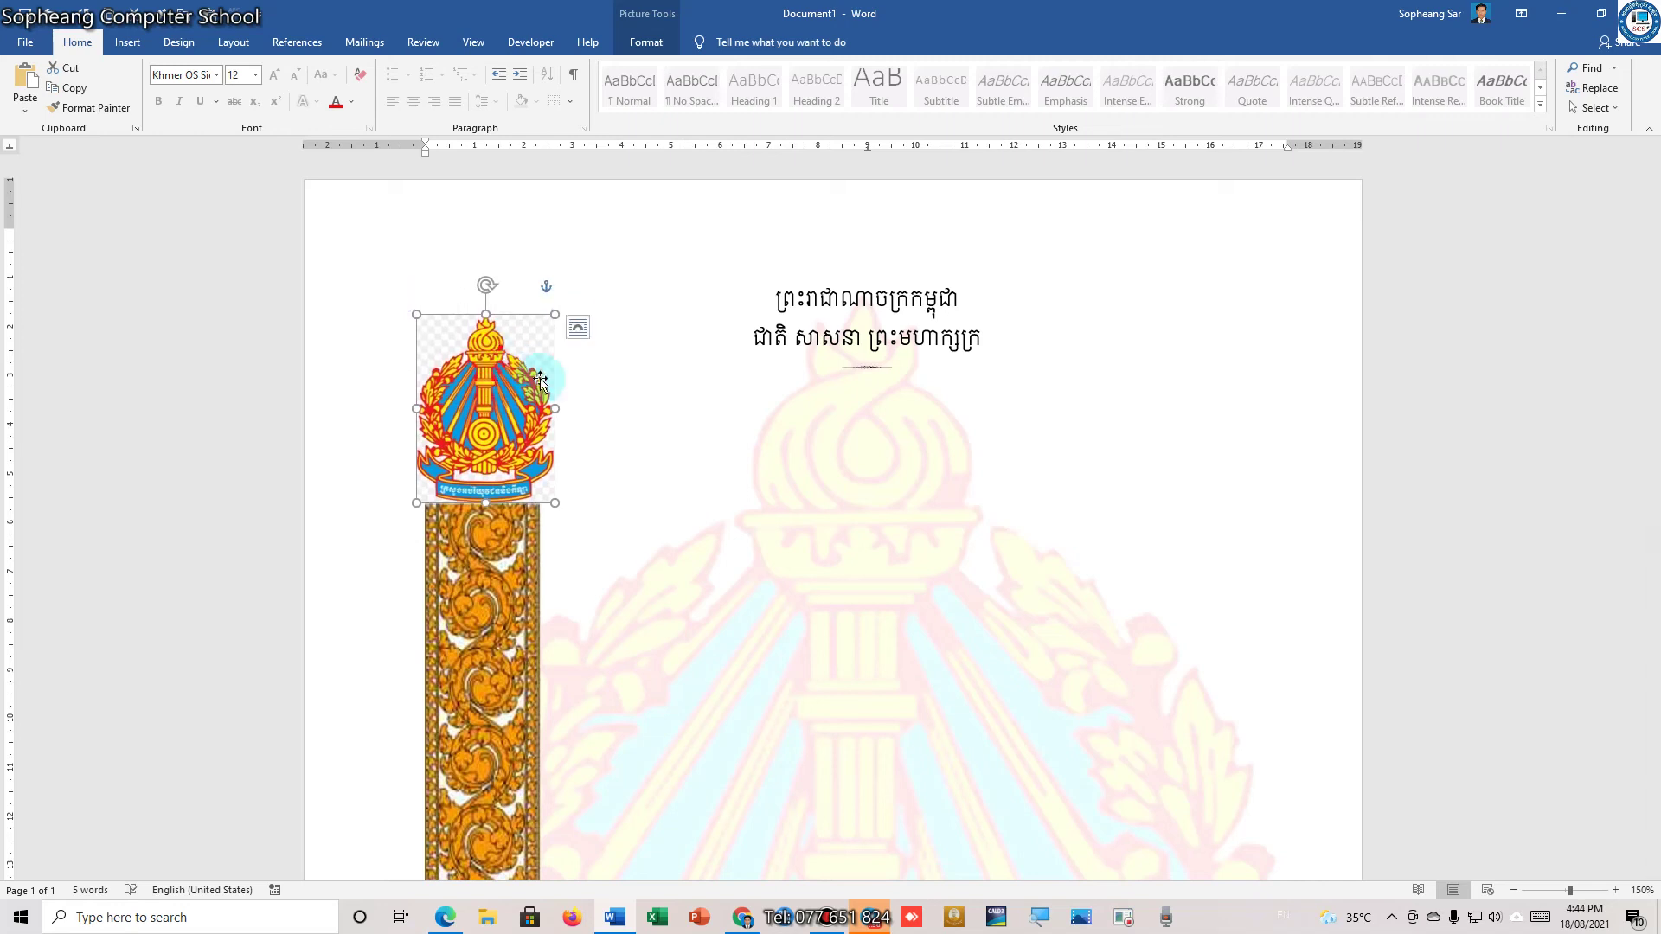
left_click(496, 572)
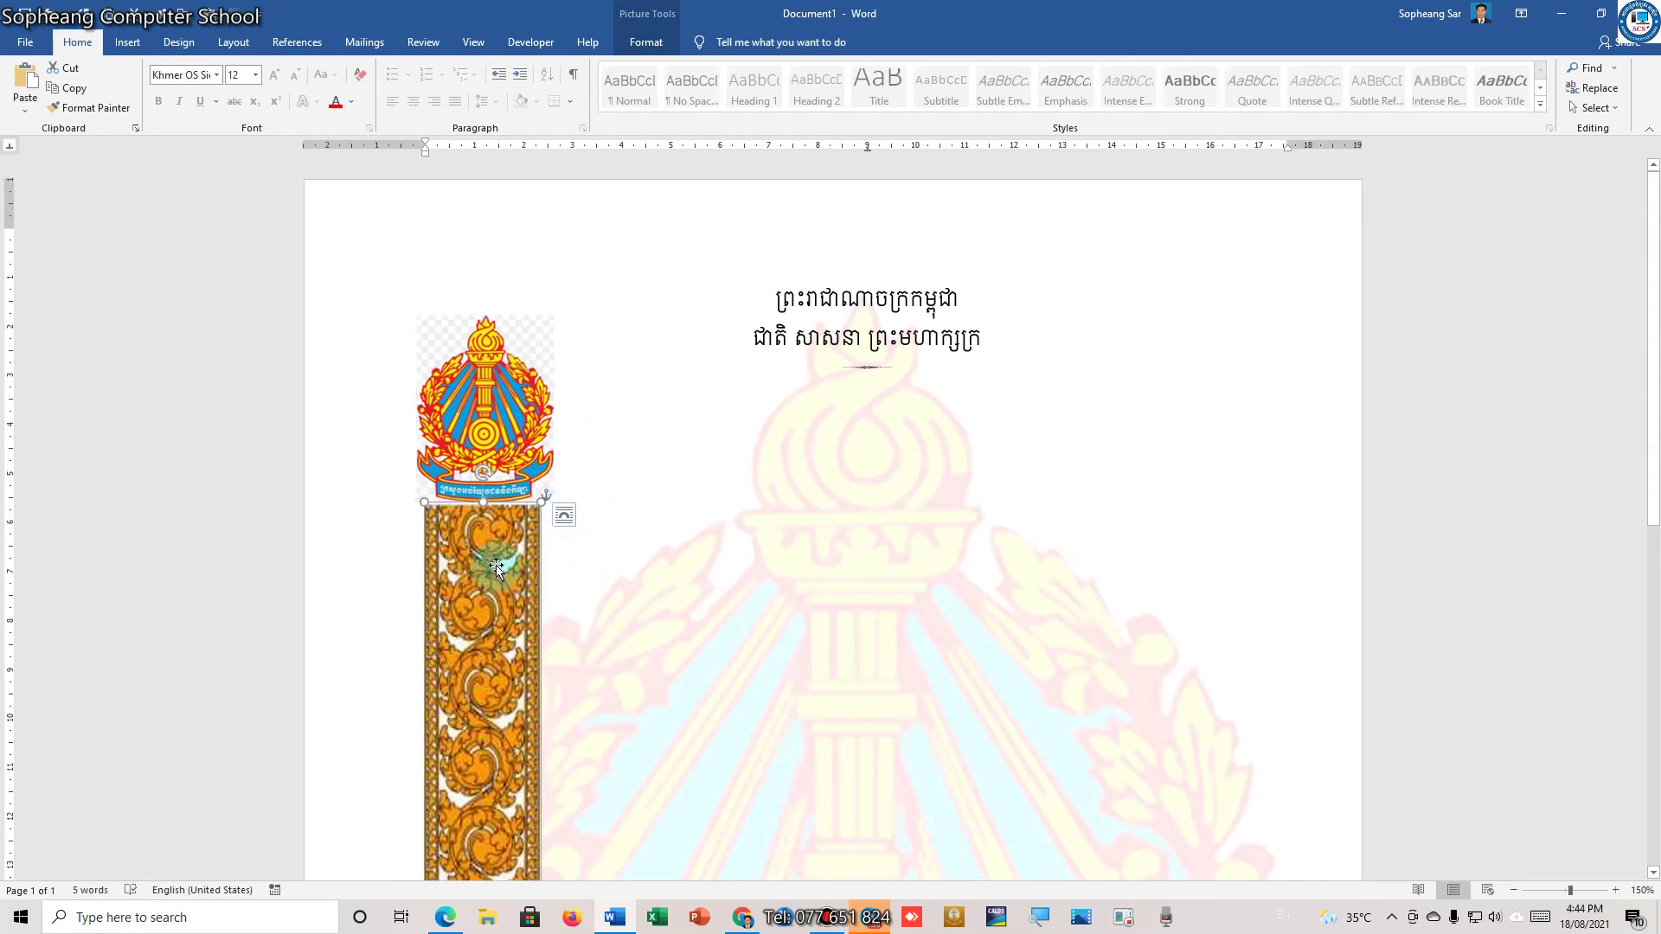
left_click(468, 424)
left_click_drag(468, 424, 468, 427)
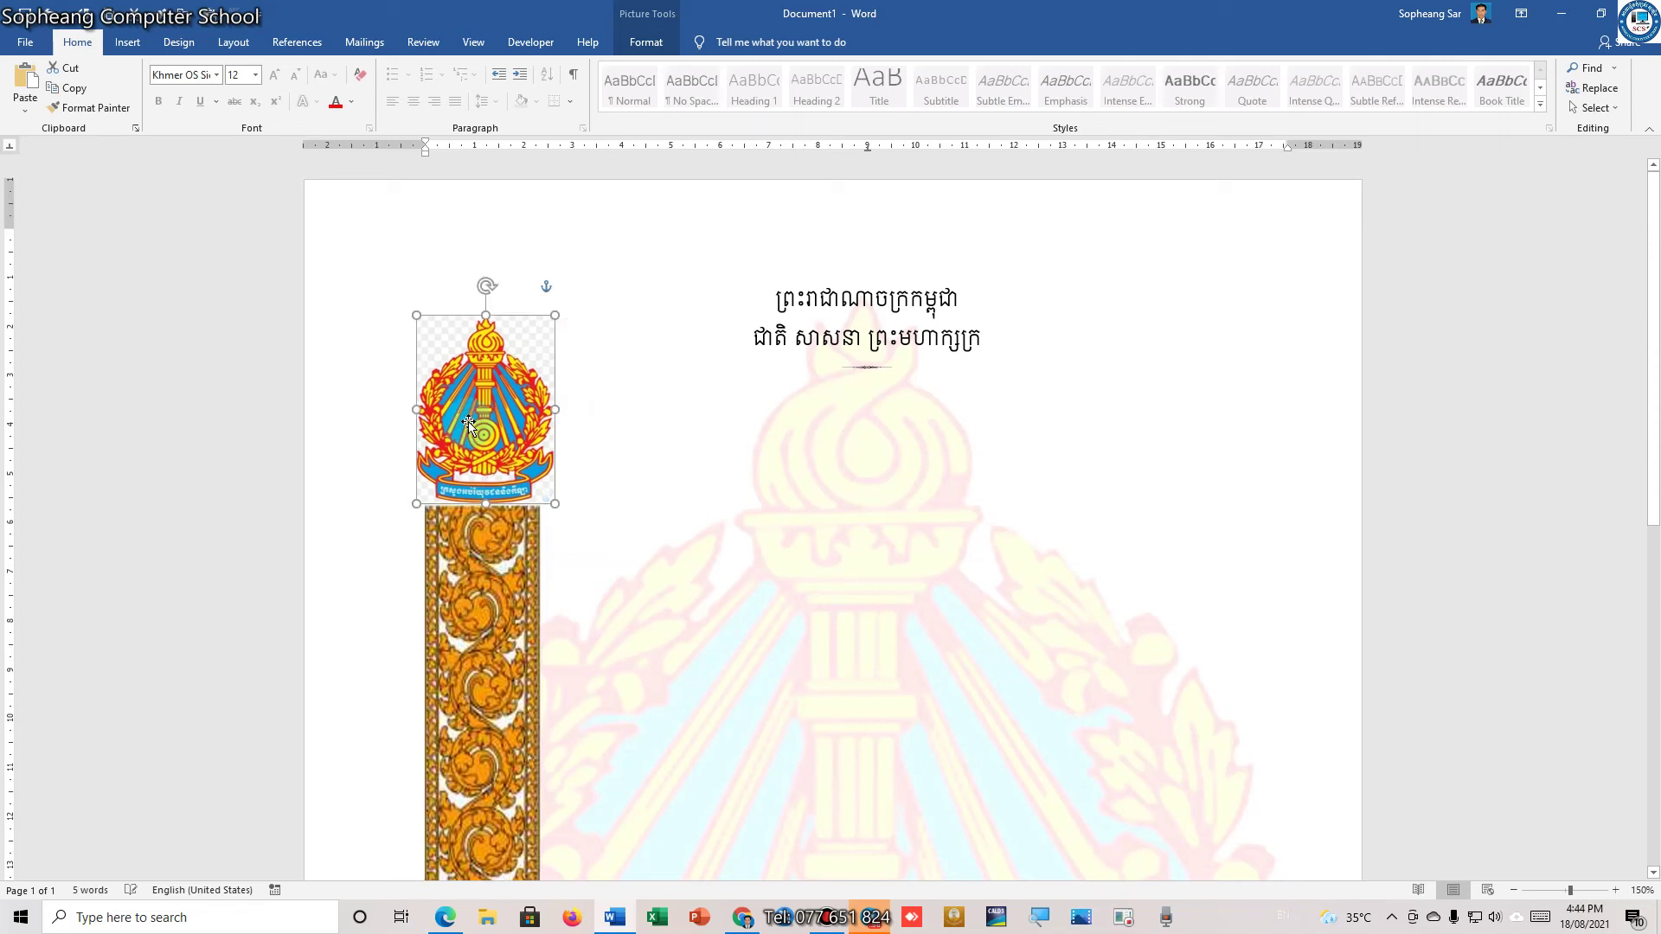
left_click(874, 488)
mouse_move(768, 298)
left_mouse_down()
mouse_move(917, 301)
mouse_move(998, 327)
left_mouse_up()
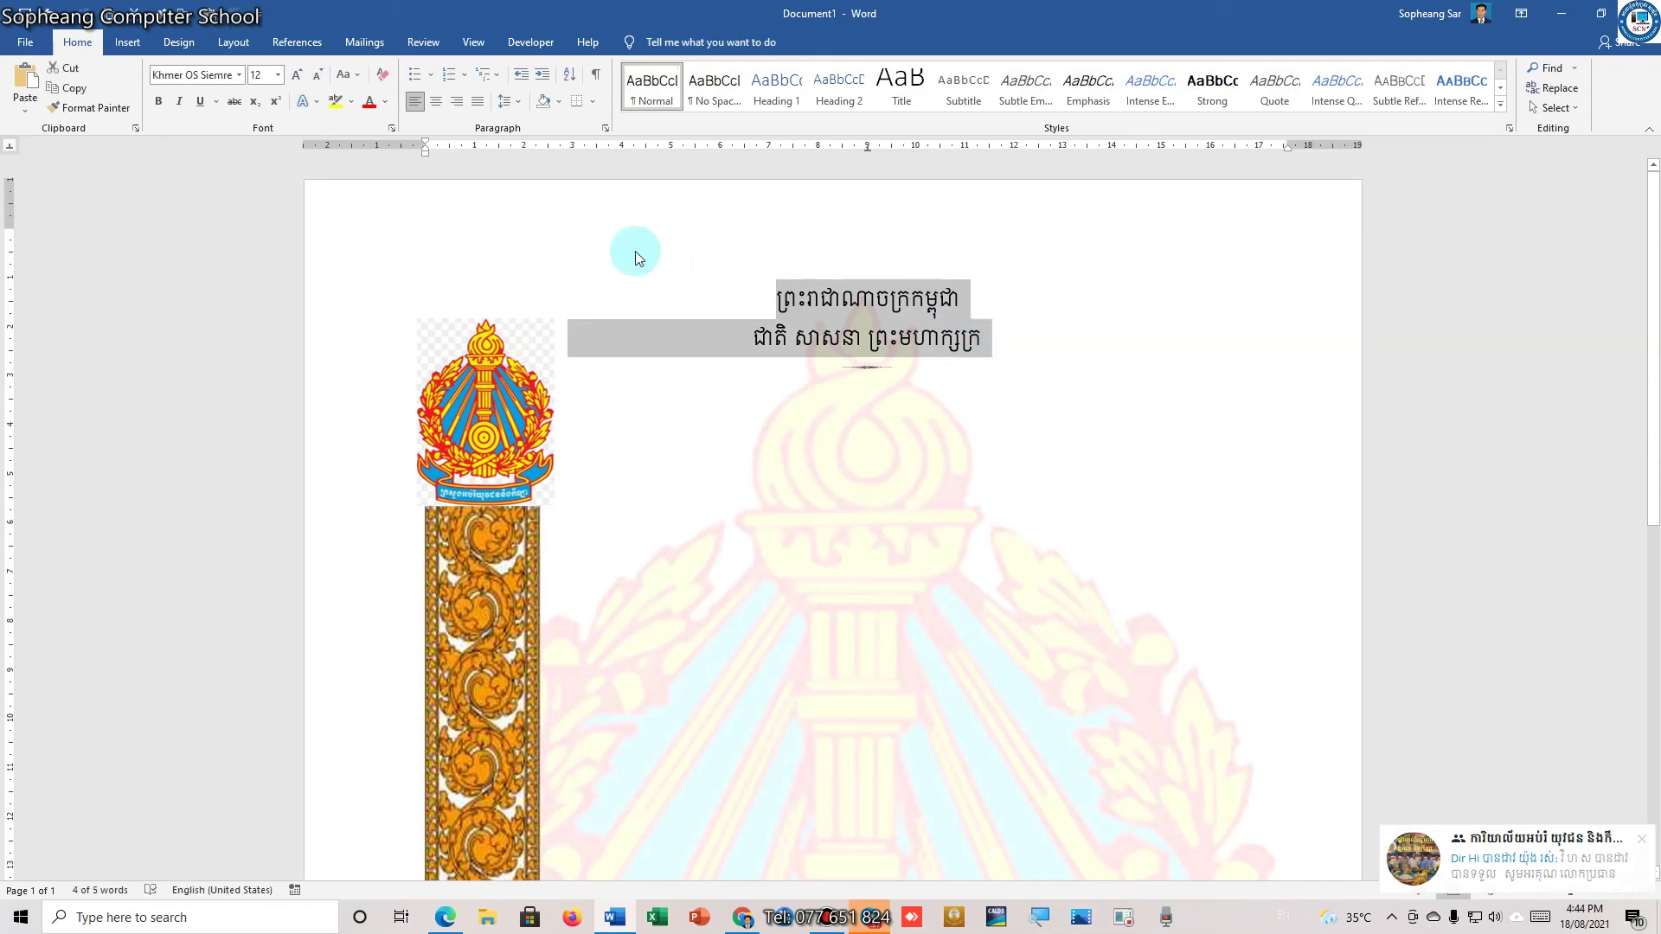
Set the two heading lines to Khmer OS Muol Light, size 14
left_click(239, 75)
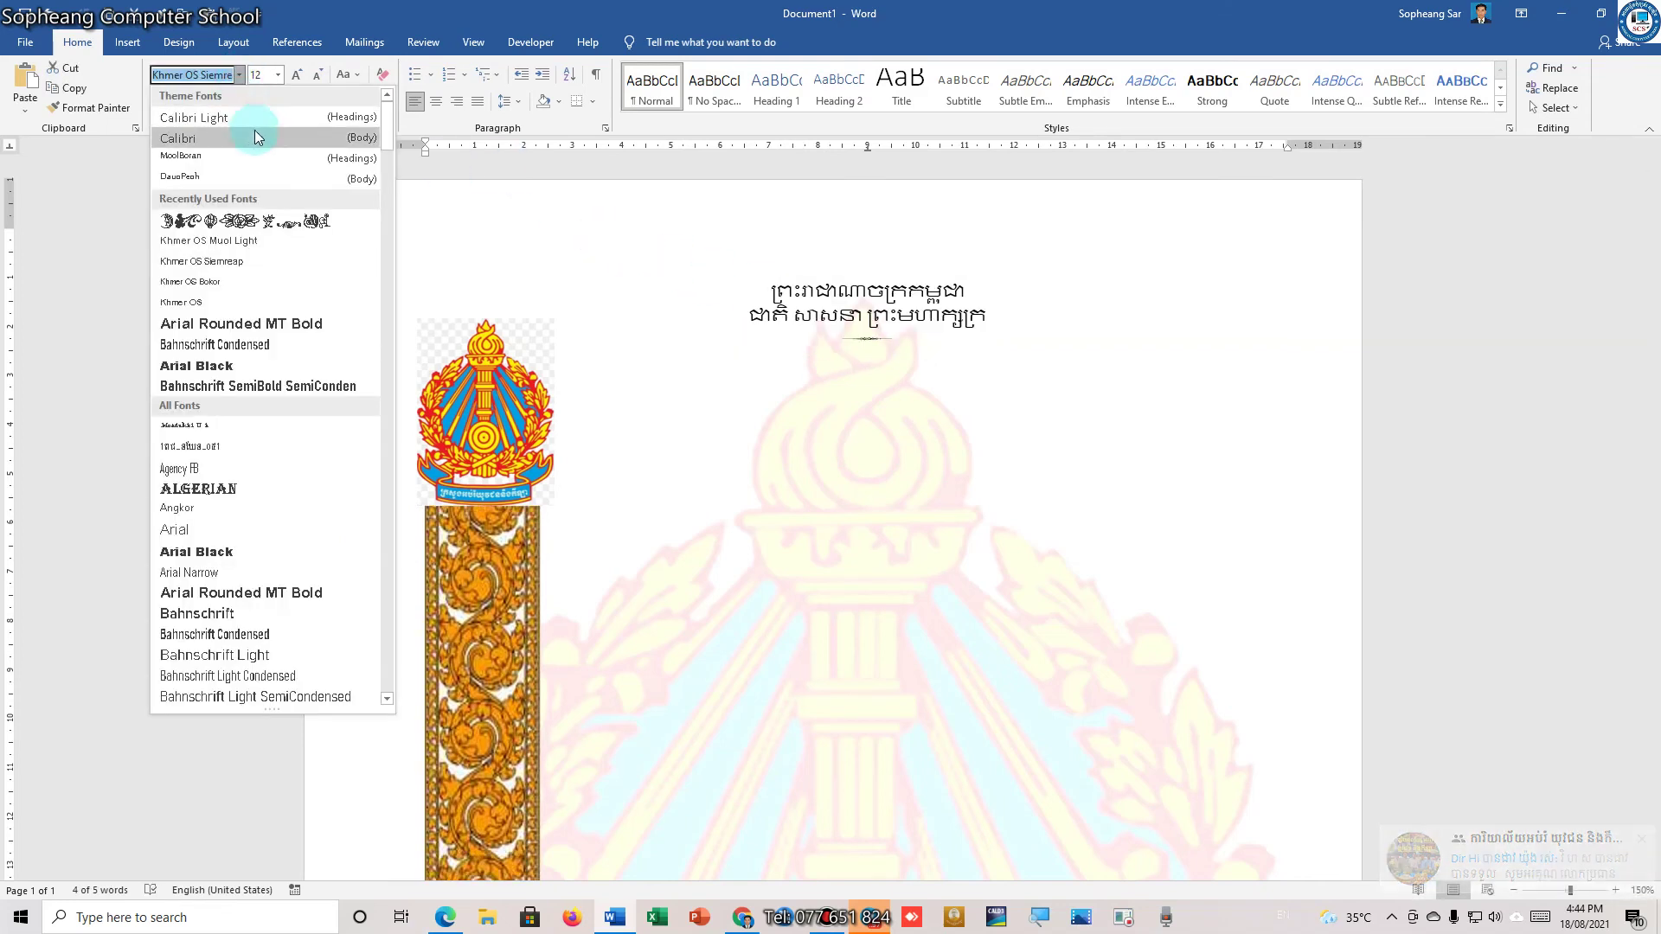
left_click(268, 242)
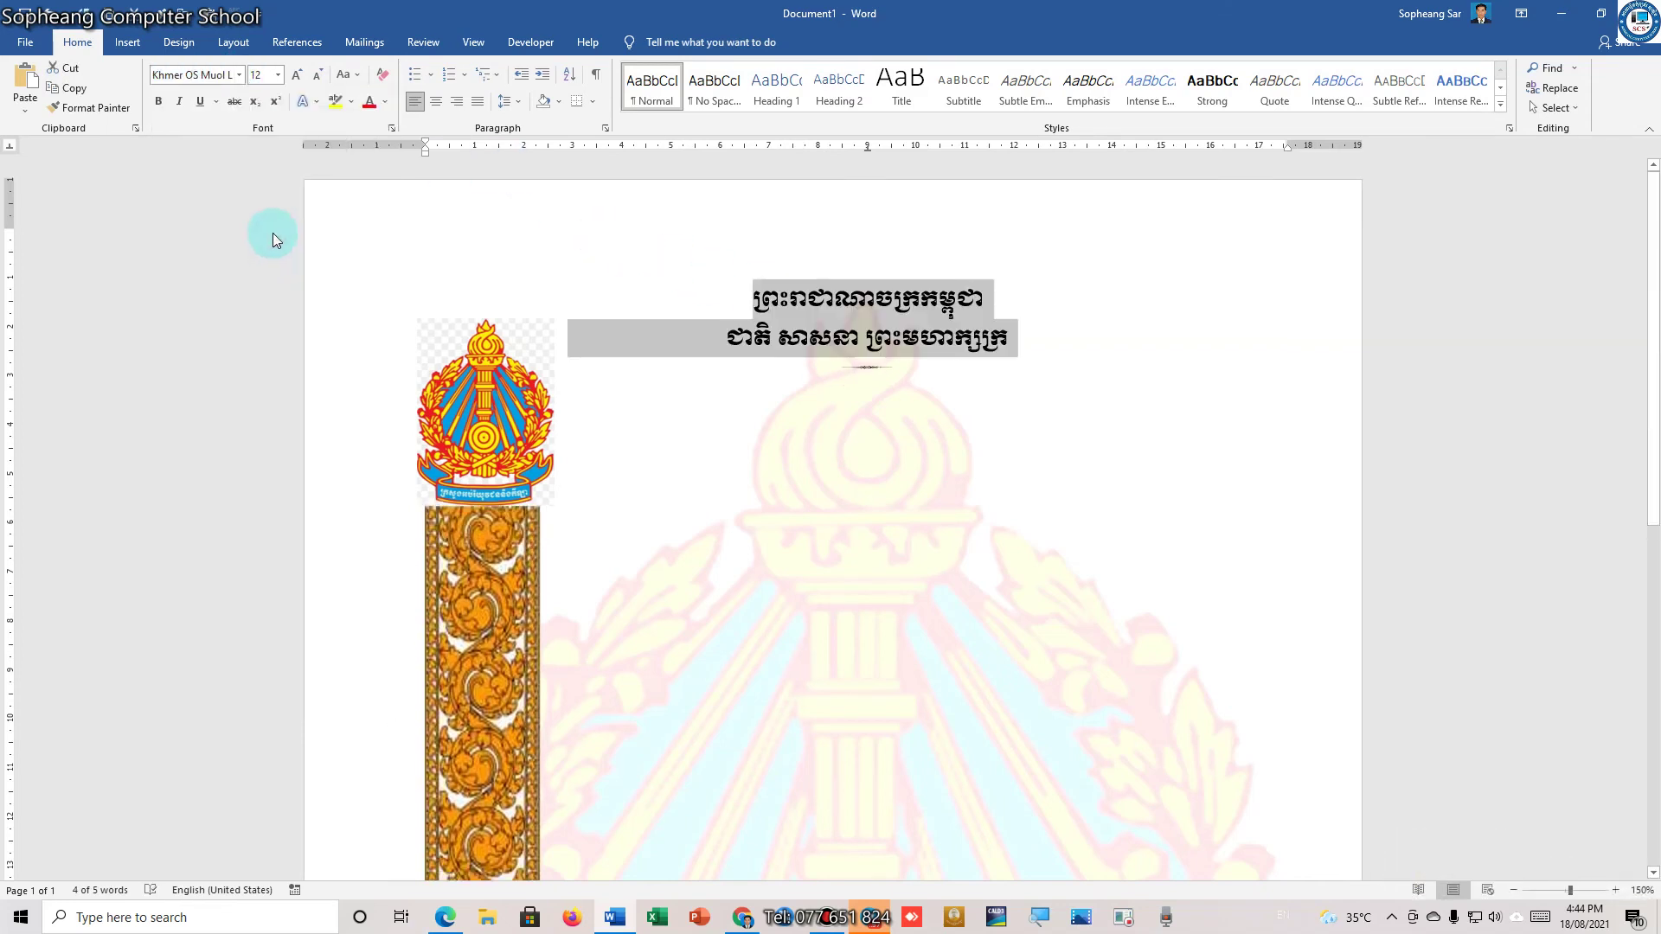
left_click(297, 77)
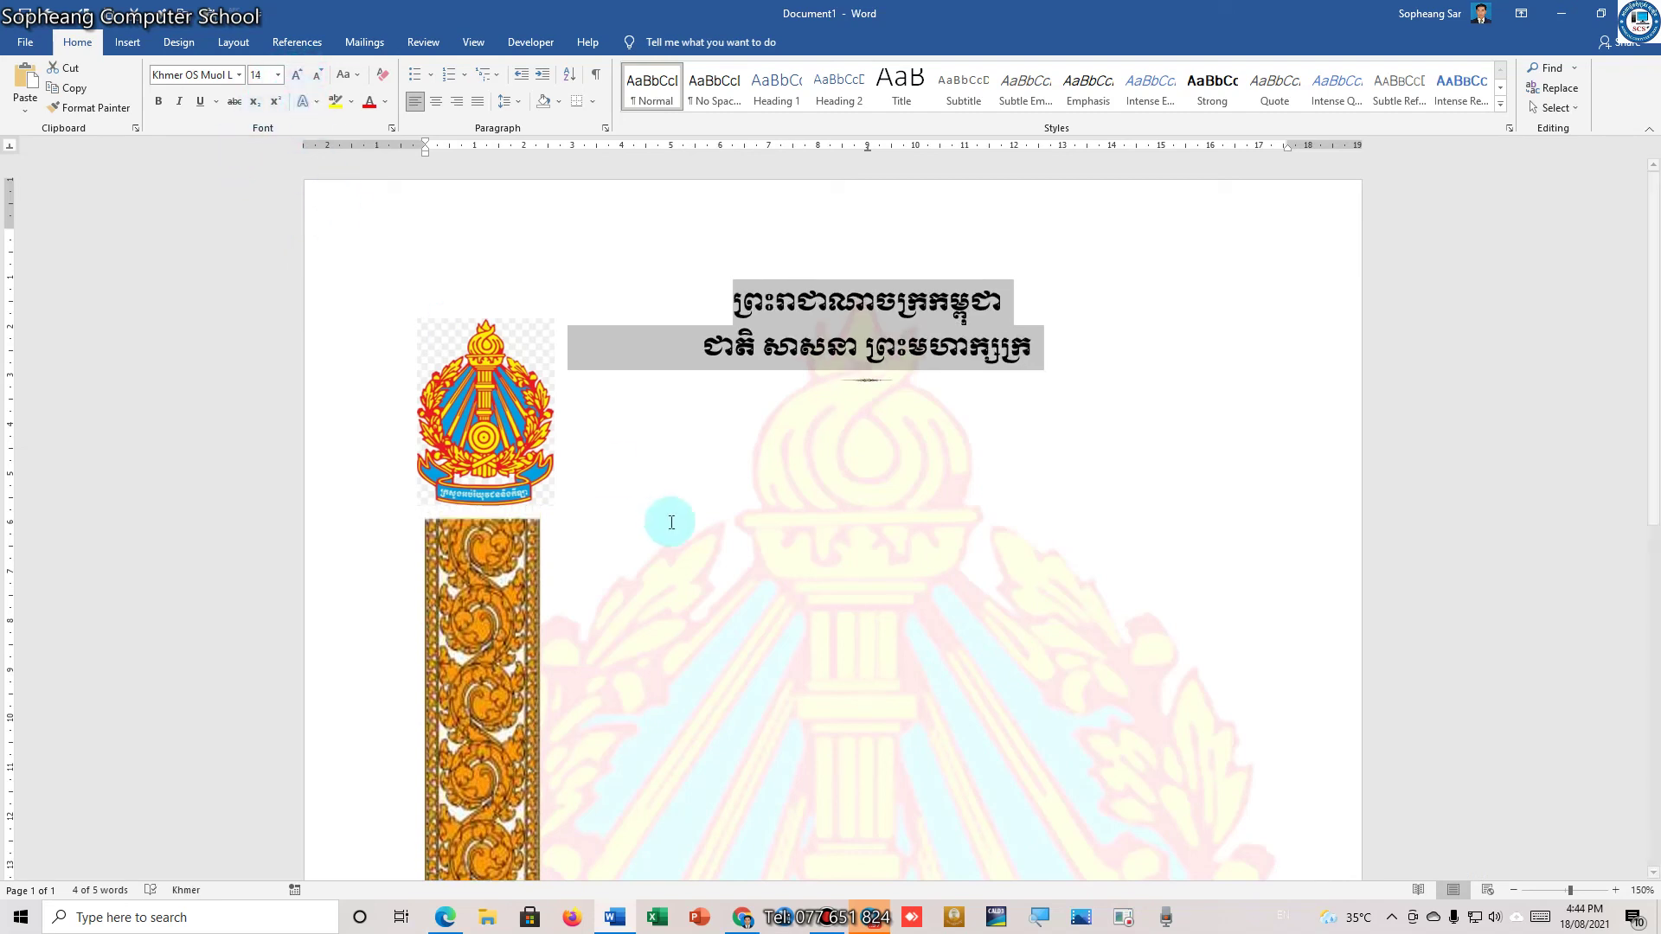
left_click(686, 447)
Enlarge the ornament under the headings with four Grow Font steps
scroll(939, 537, "down", 3)
scroll(908, 412, "up", 3)
left_click_drag(832, 380, 927, 380)
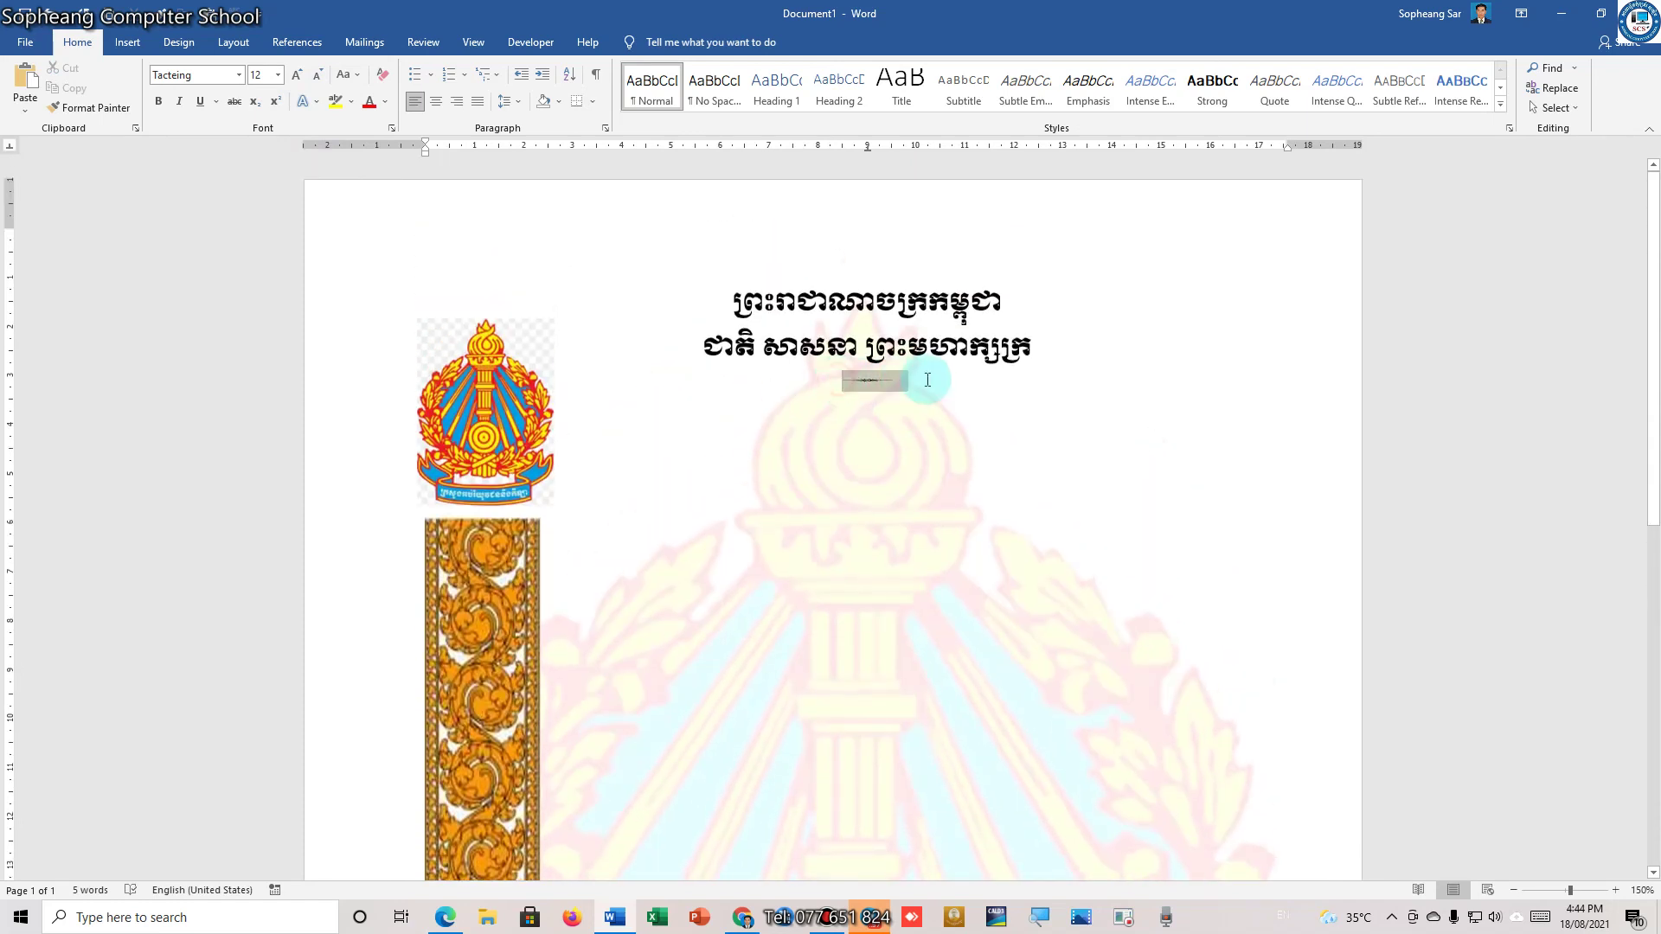
left_click(295, 74)
left_click(295, 75)
left_click(295, 74)
left_click(295, 74)
left_click(295, 75)
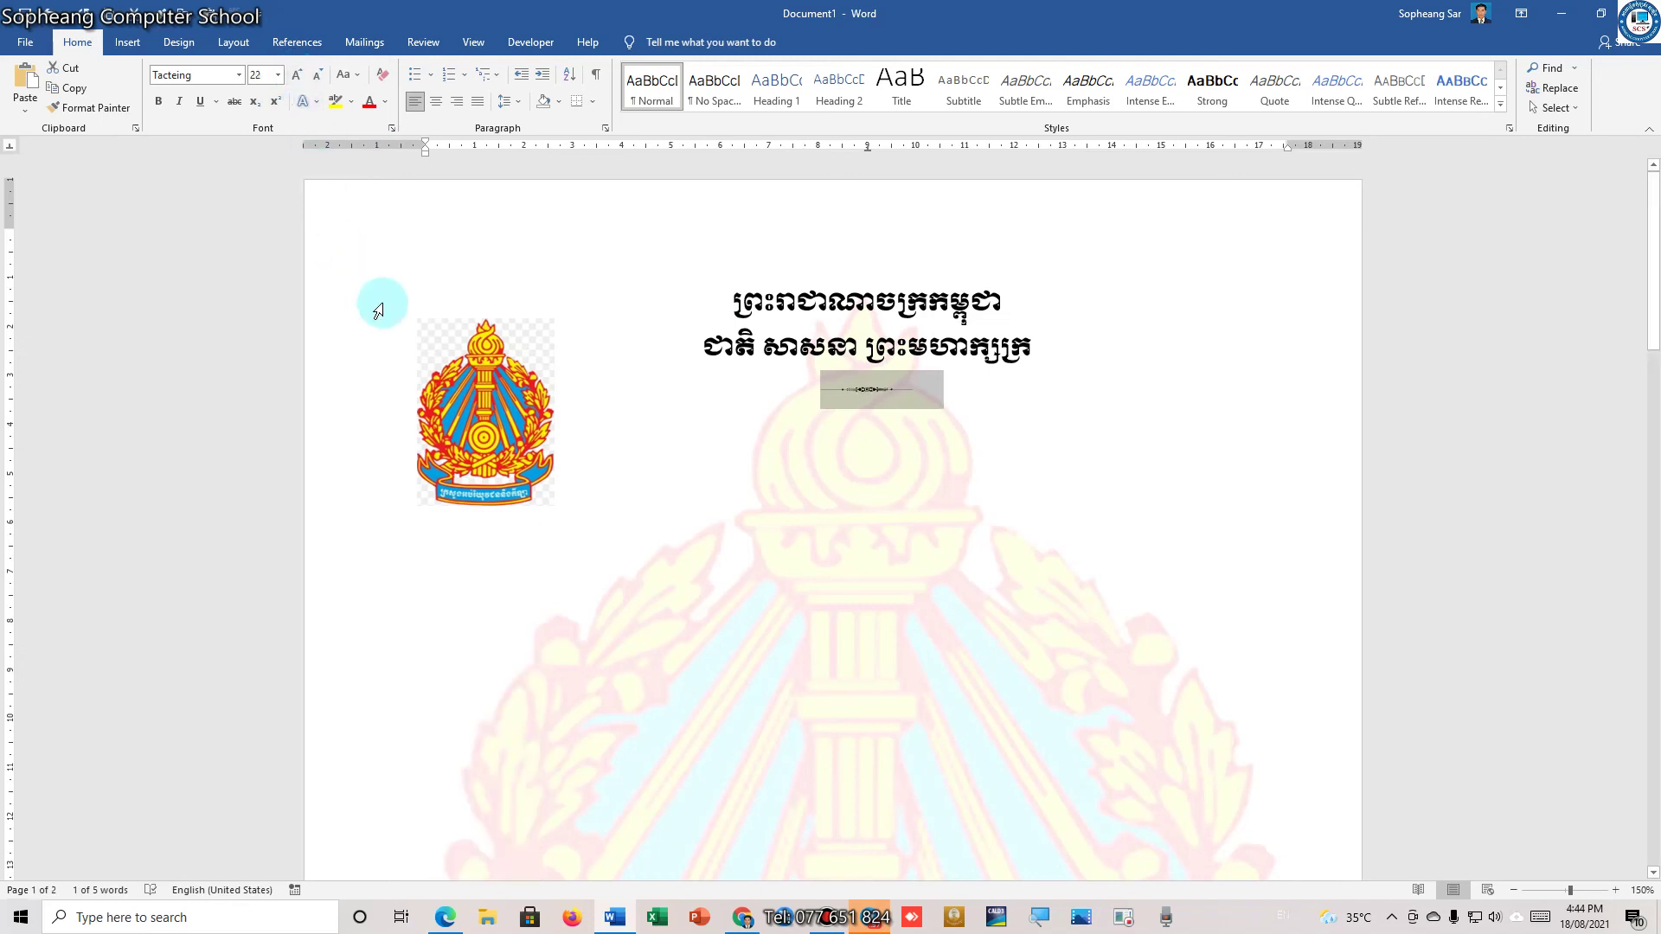
scroll(372, 298, "down", 3)
scroll(363, 286, "up", 2)
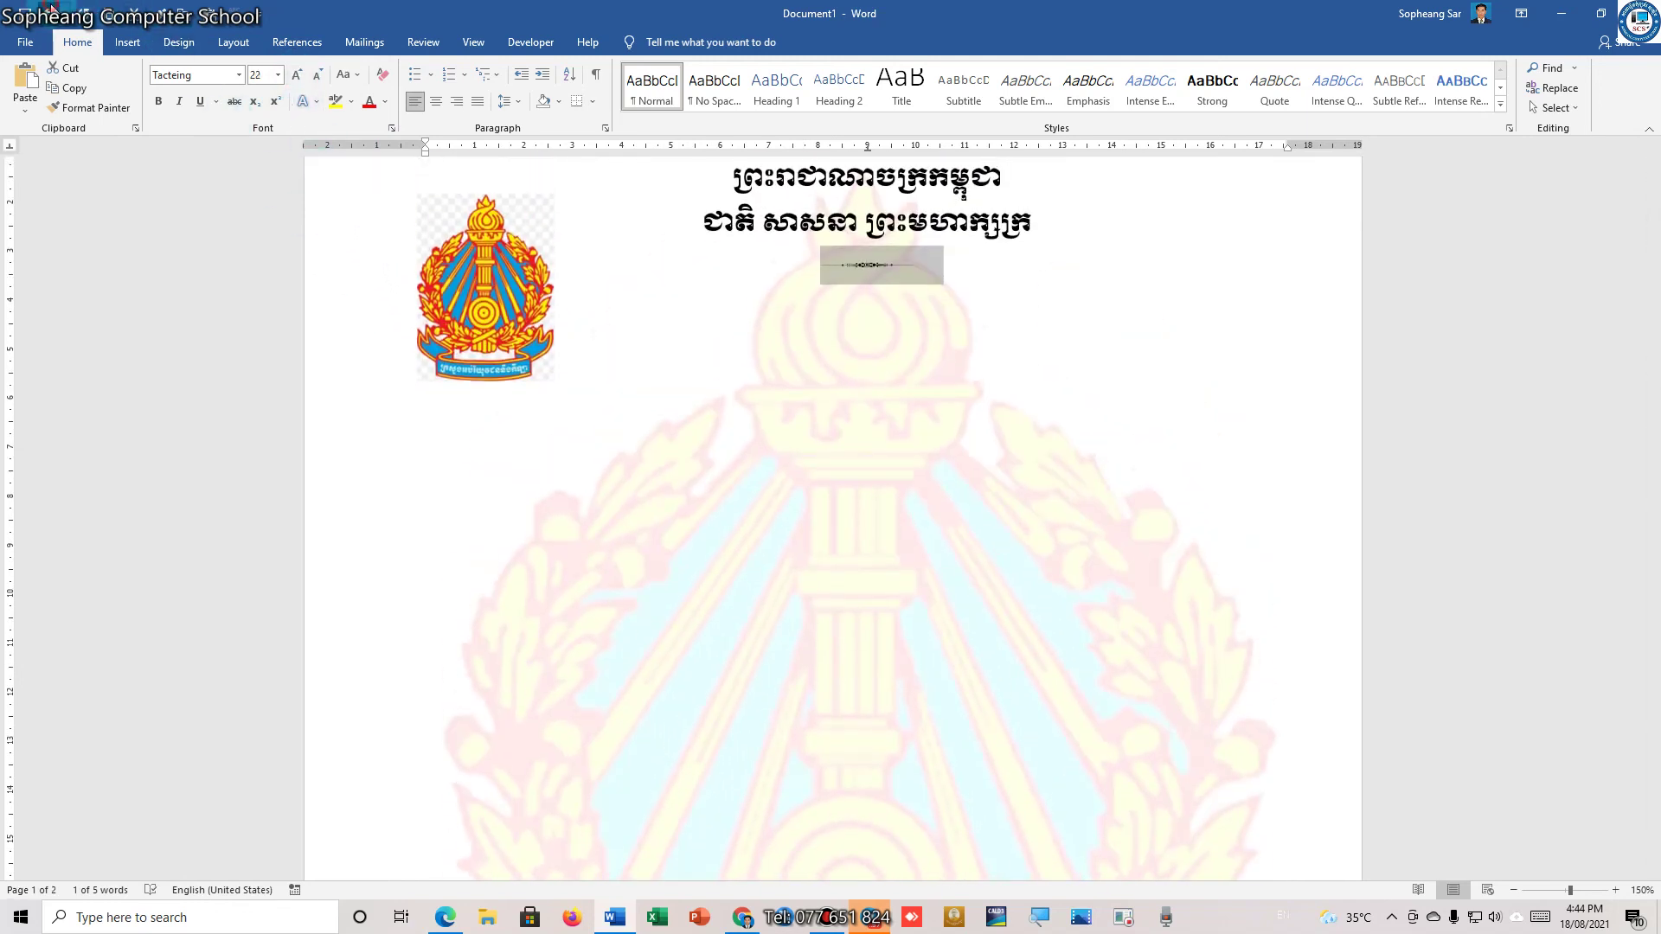
Drag the decorative border strip up so it sits directly under the emblem
left_click(495, 441)
left_click_drag(498, 437, 499, 412)
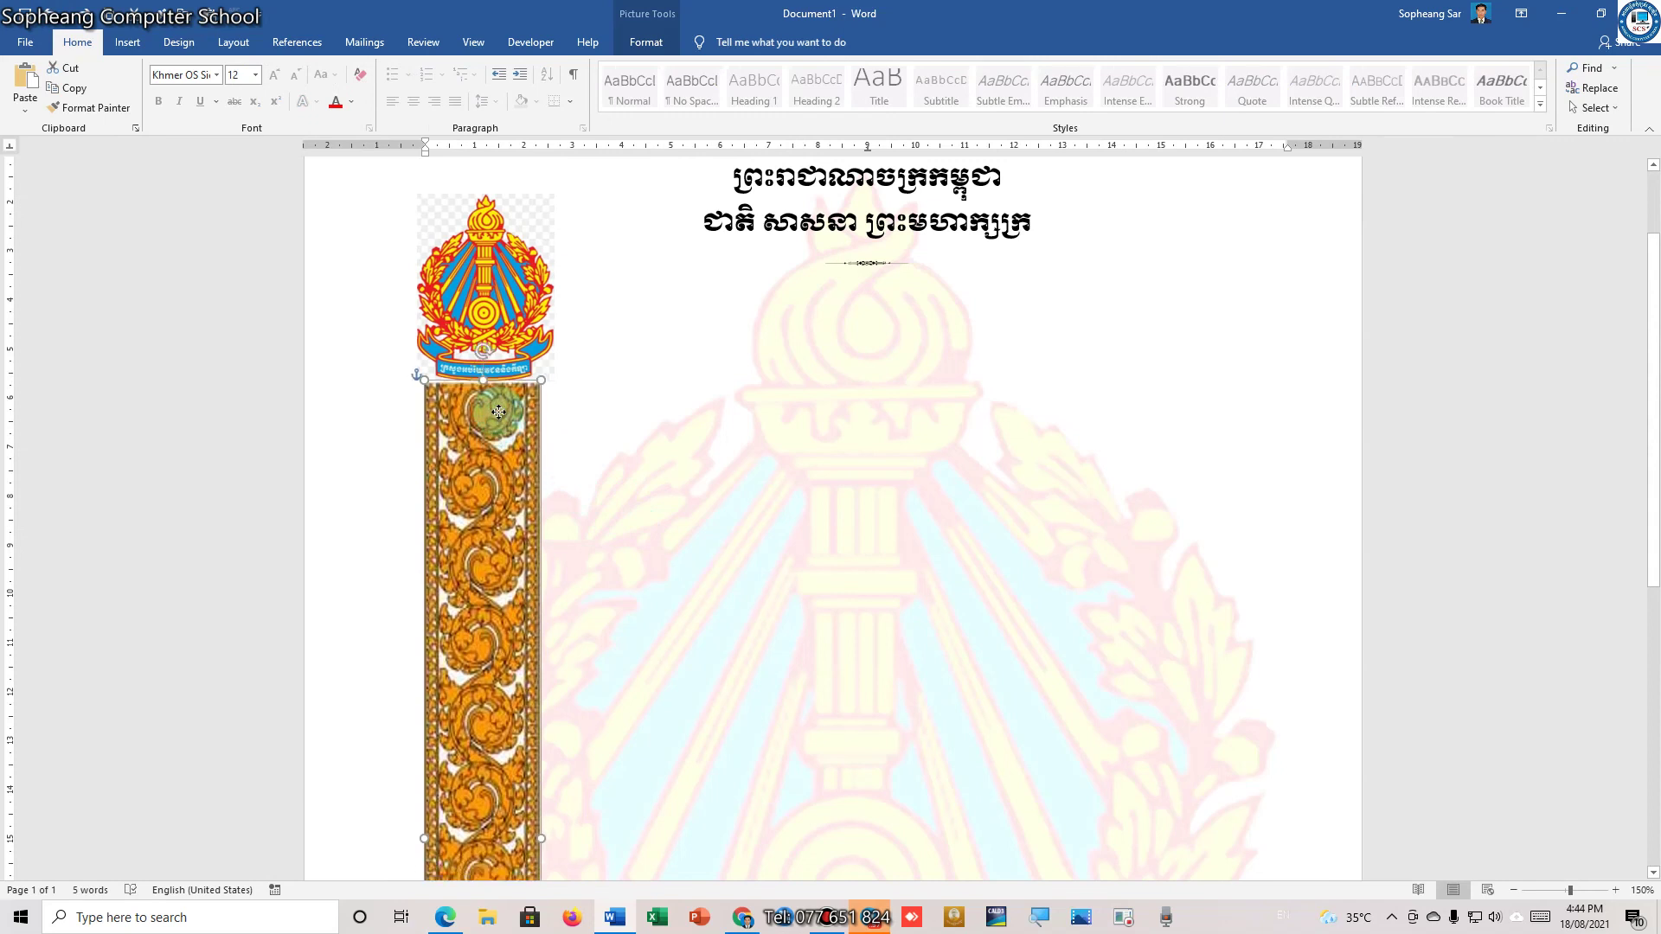
scroll(585, 360, "down", 3)
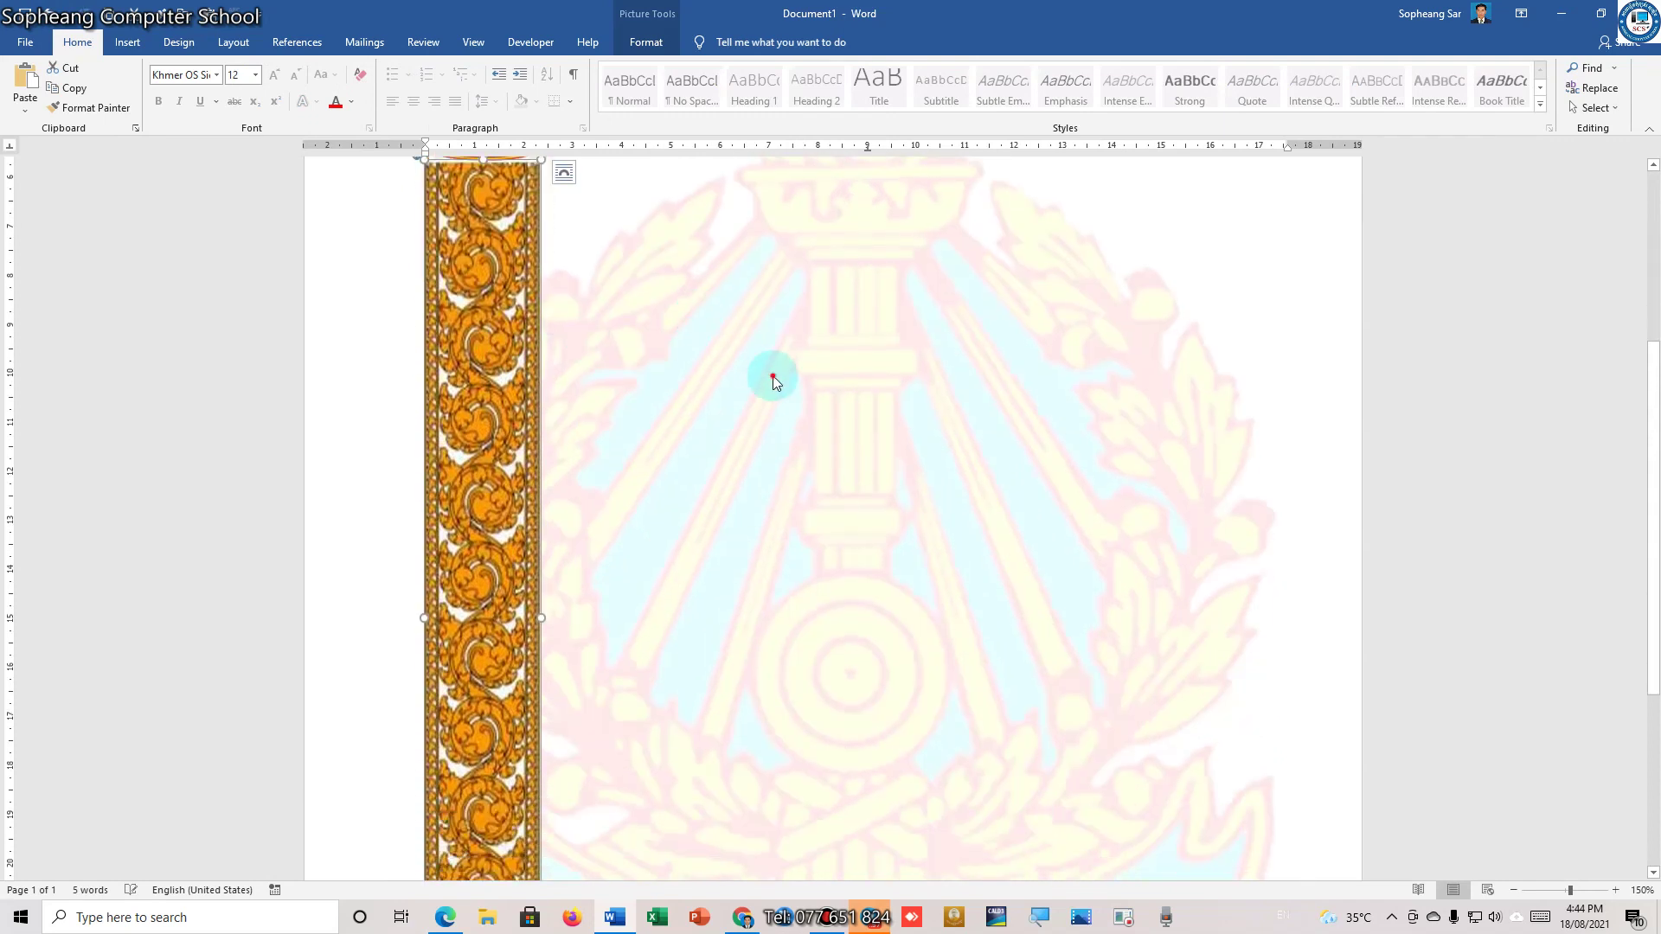
left_click(772, 375)
scroll(966, 491, "up", 5)
left_click(966, 491)
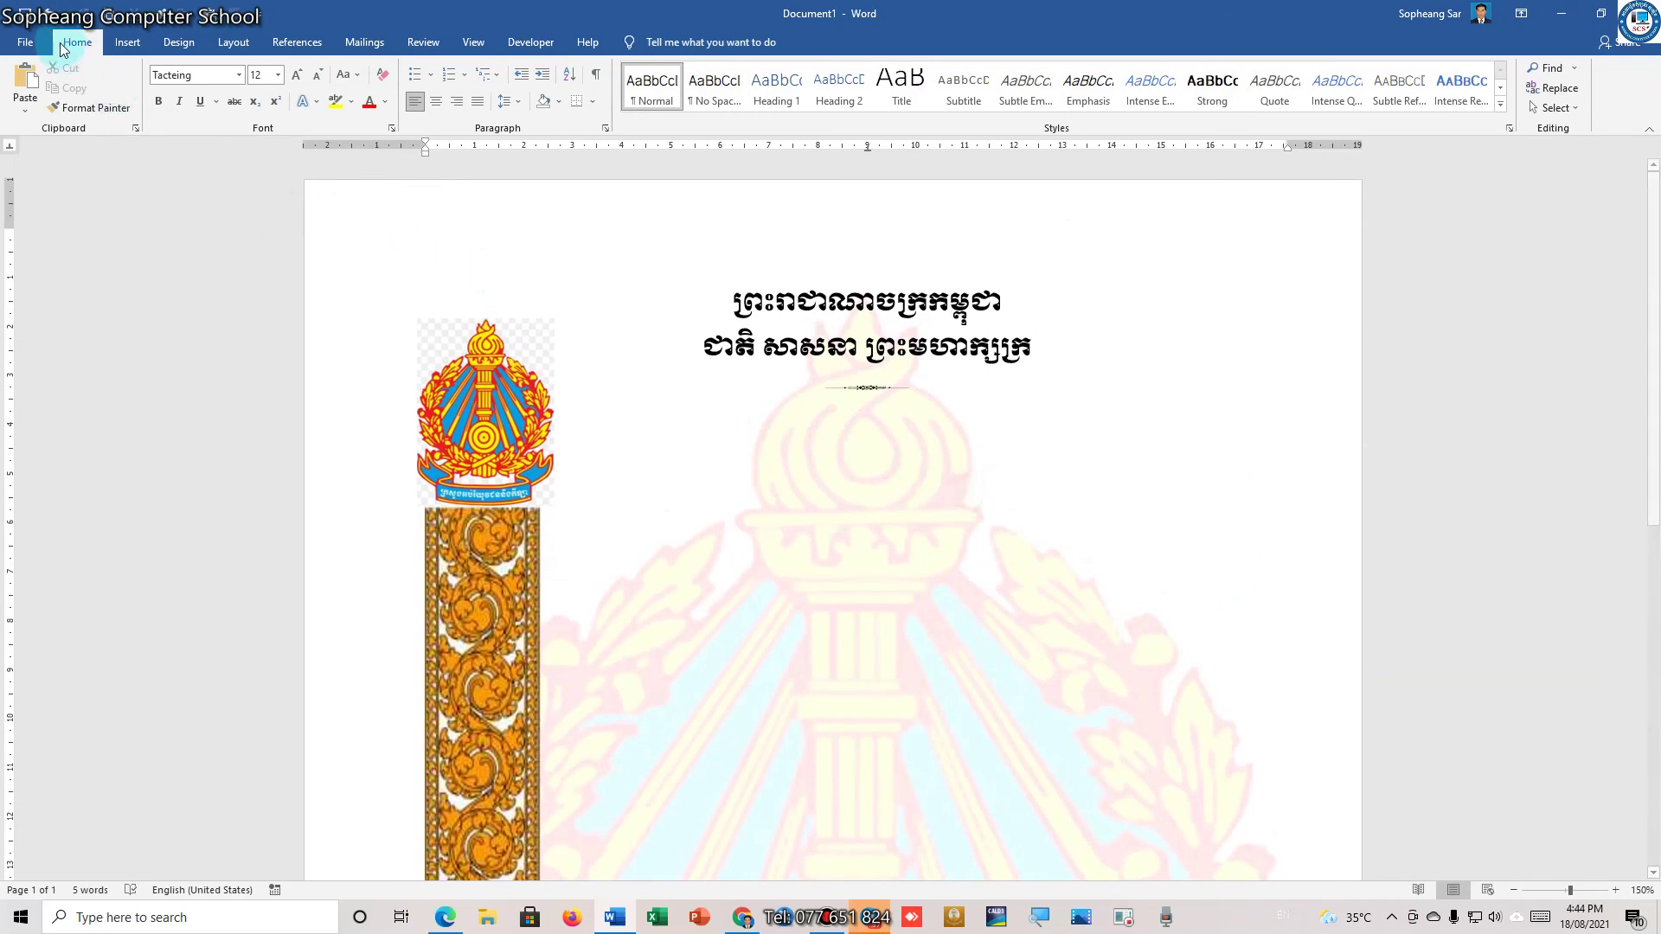
left_click(926, 510)
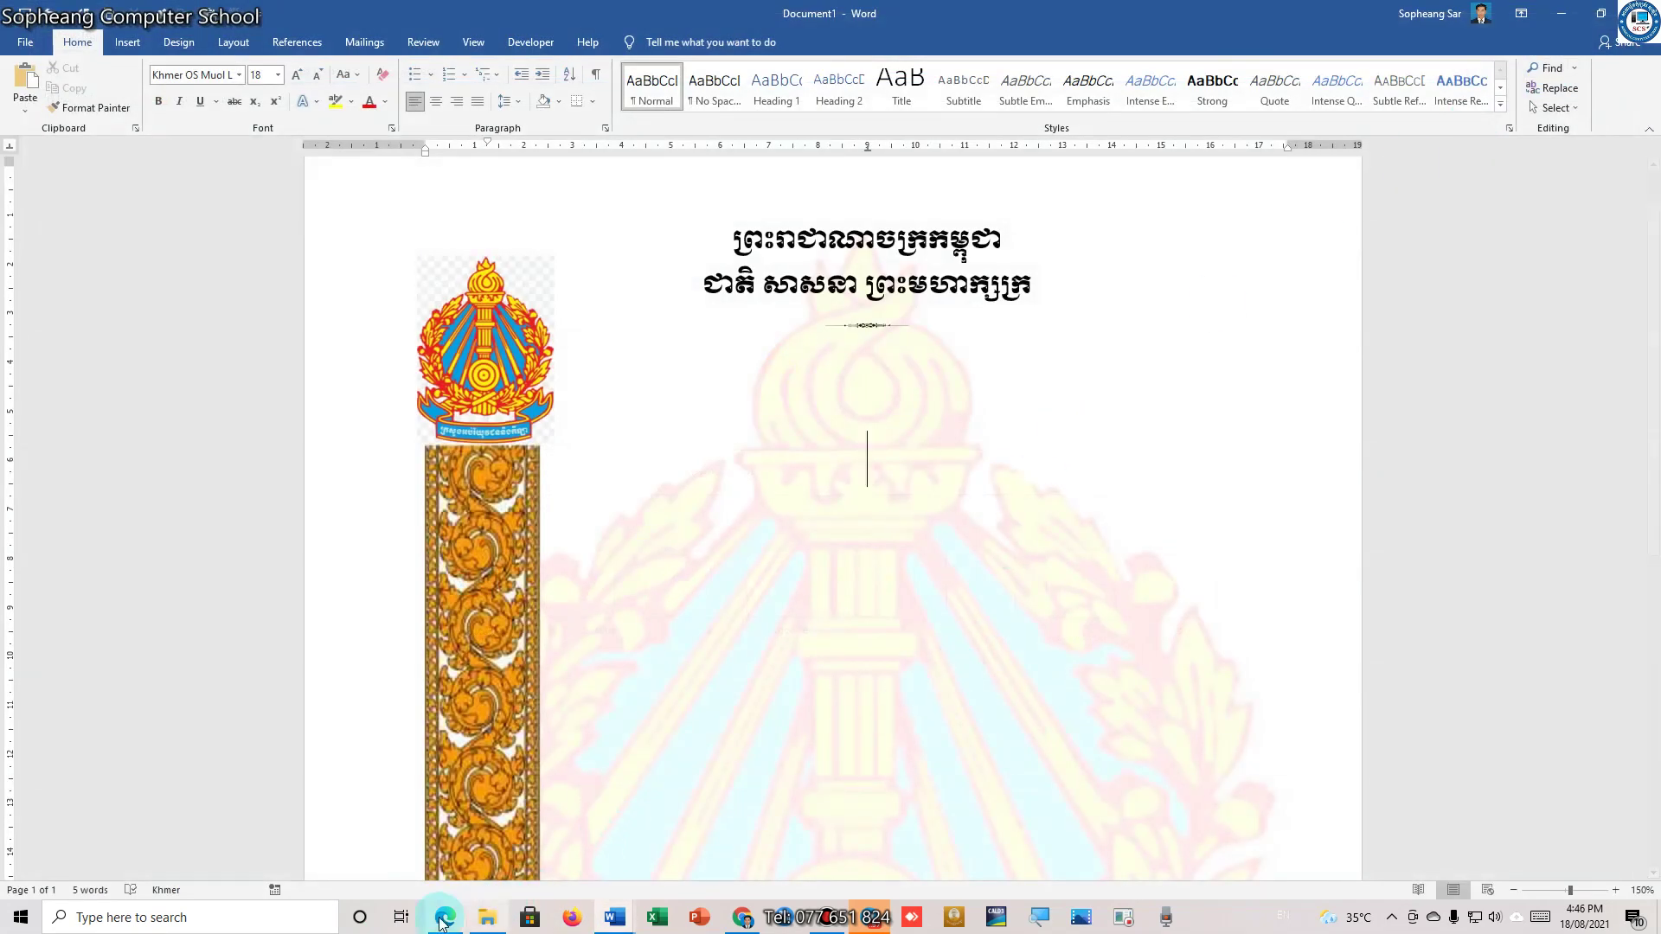
left_click(443, 918)
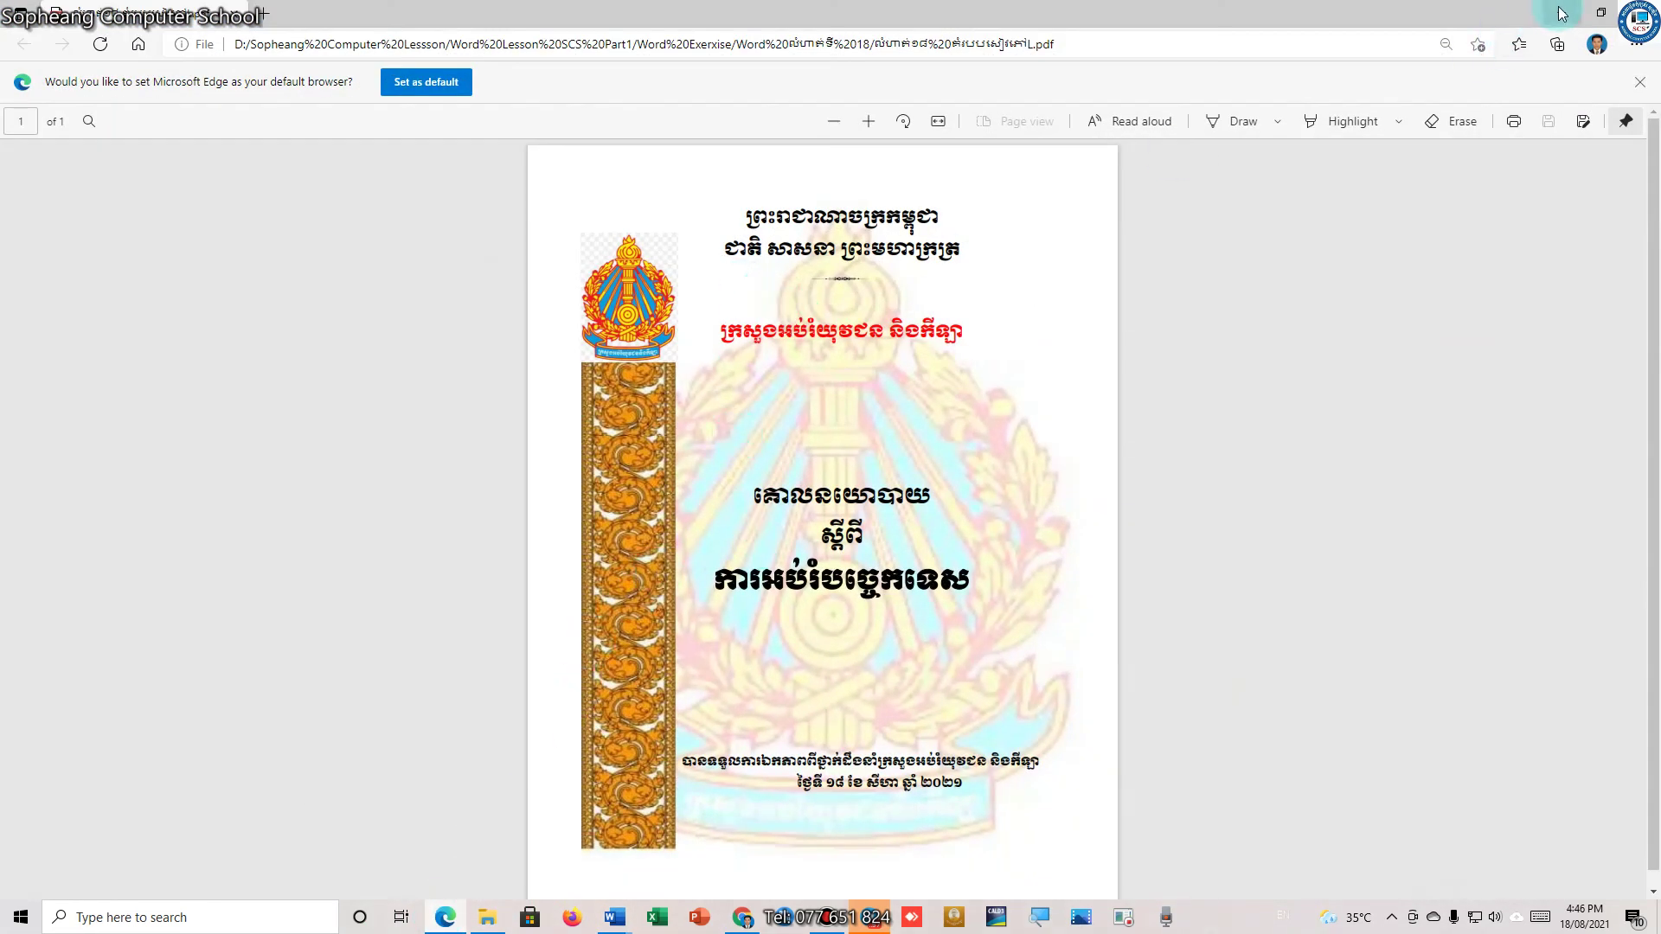
left_click(1561, 13)
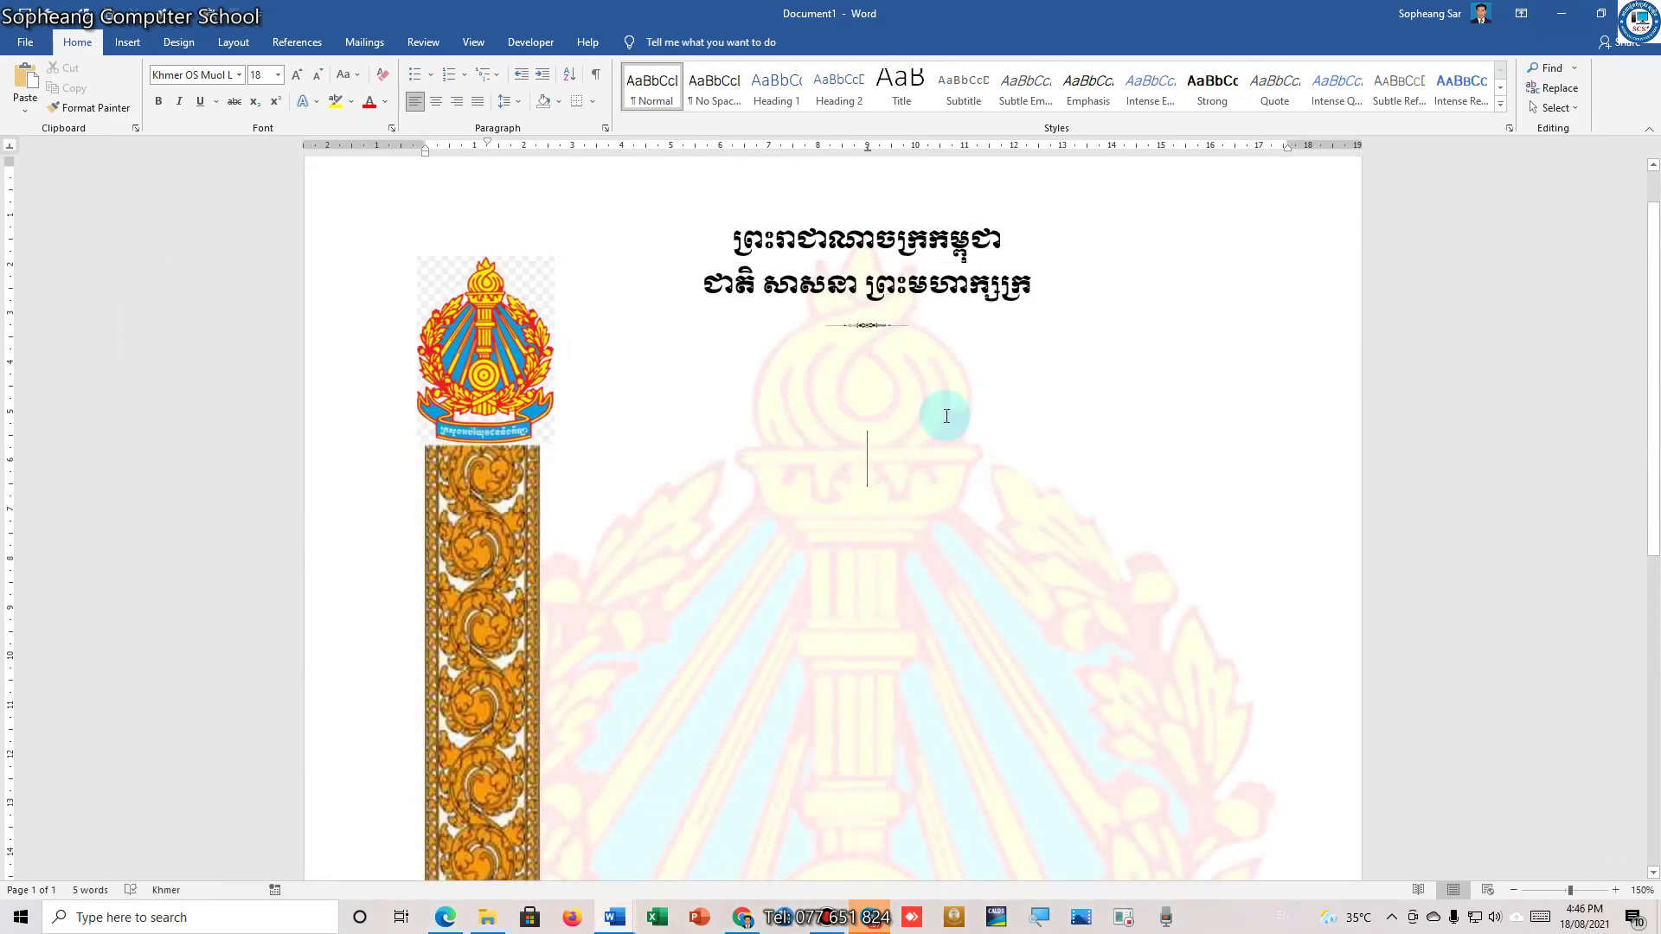
Switch input to Khmer and type the ministry name 'ក្រសួងអប់រំយុវជន និងកីឡា' below the headings
type("K")
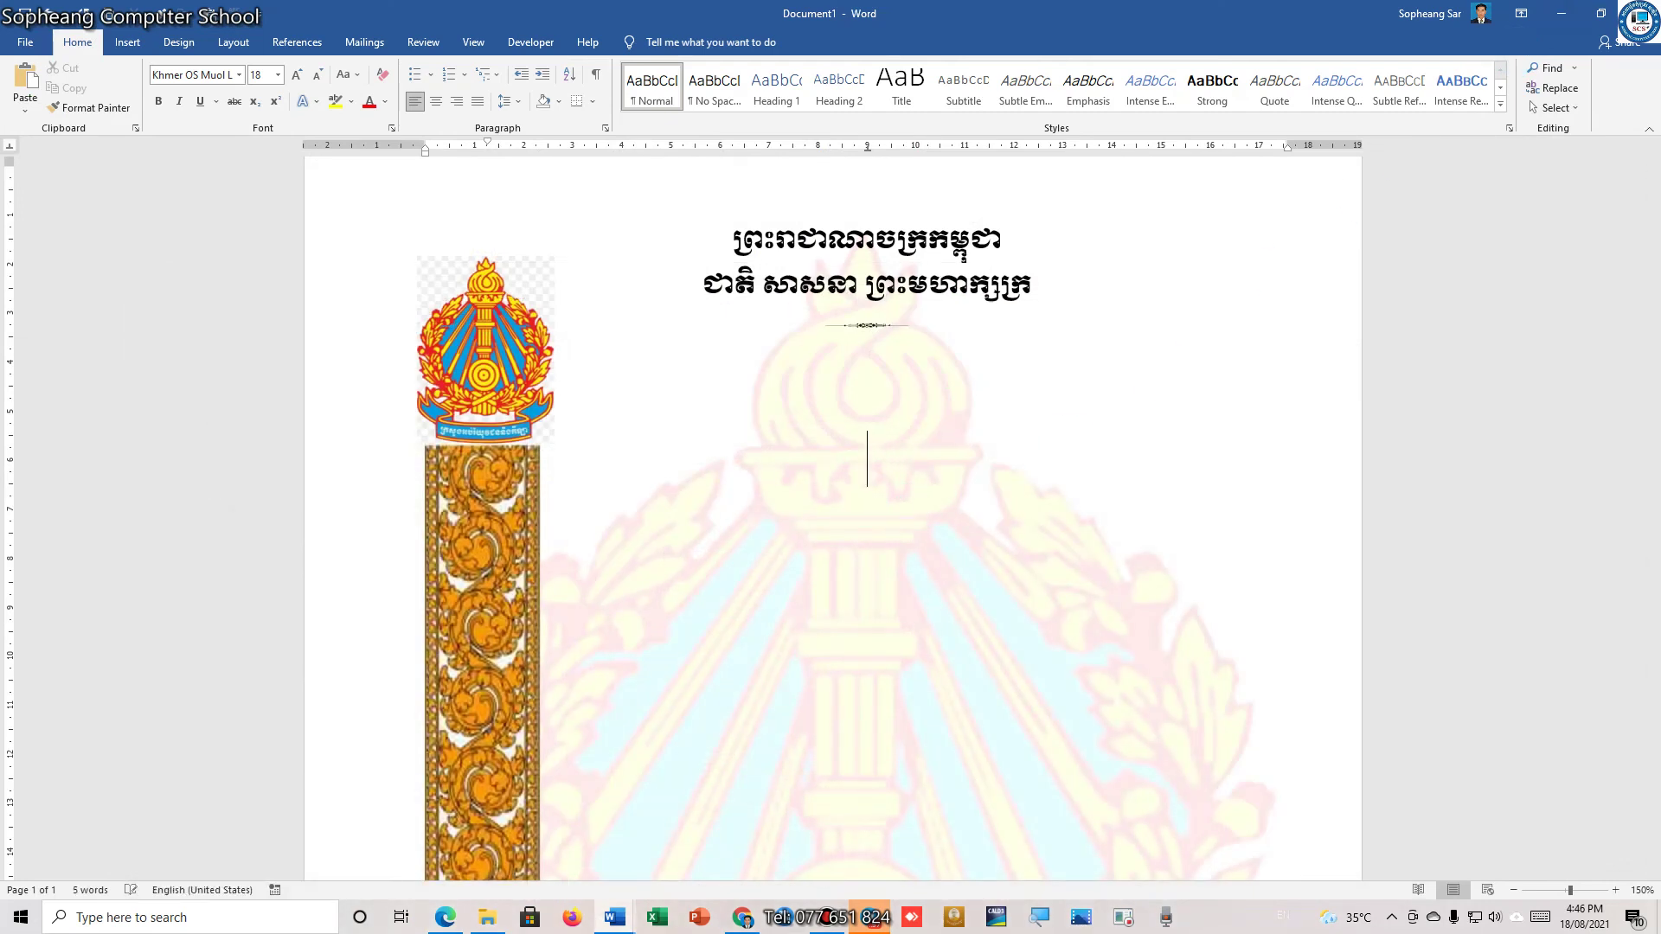
key("alt+shift")
type("ក្រ")
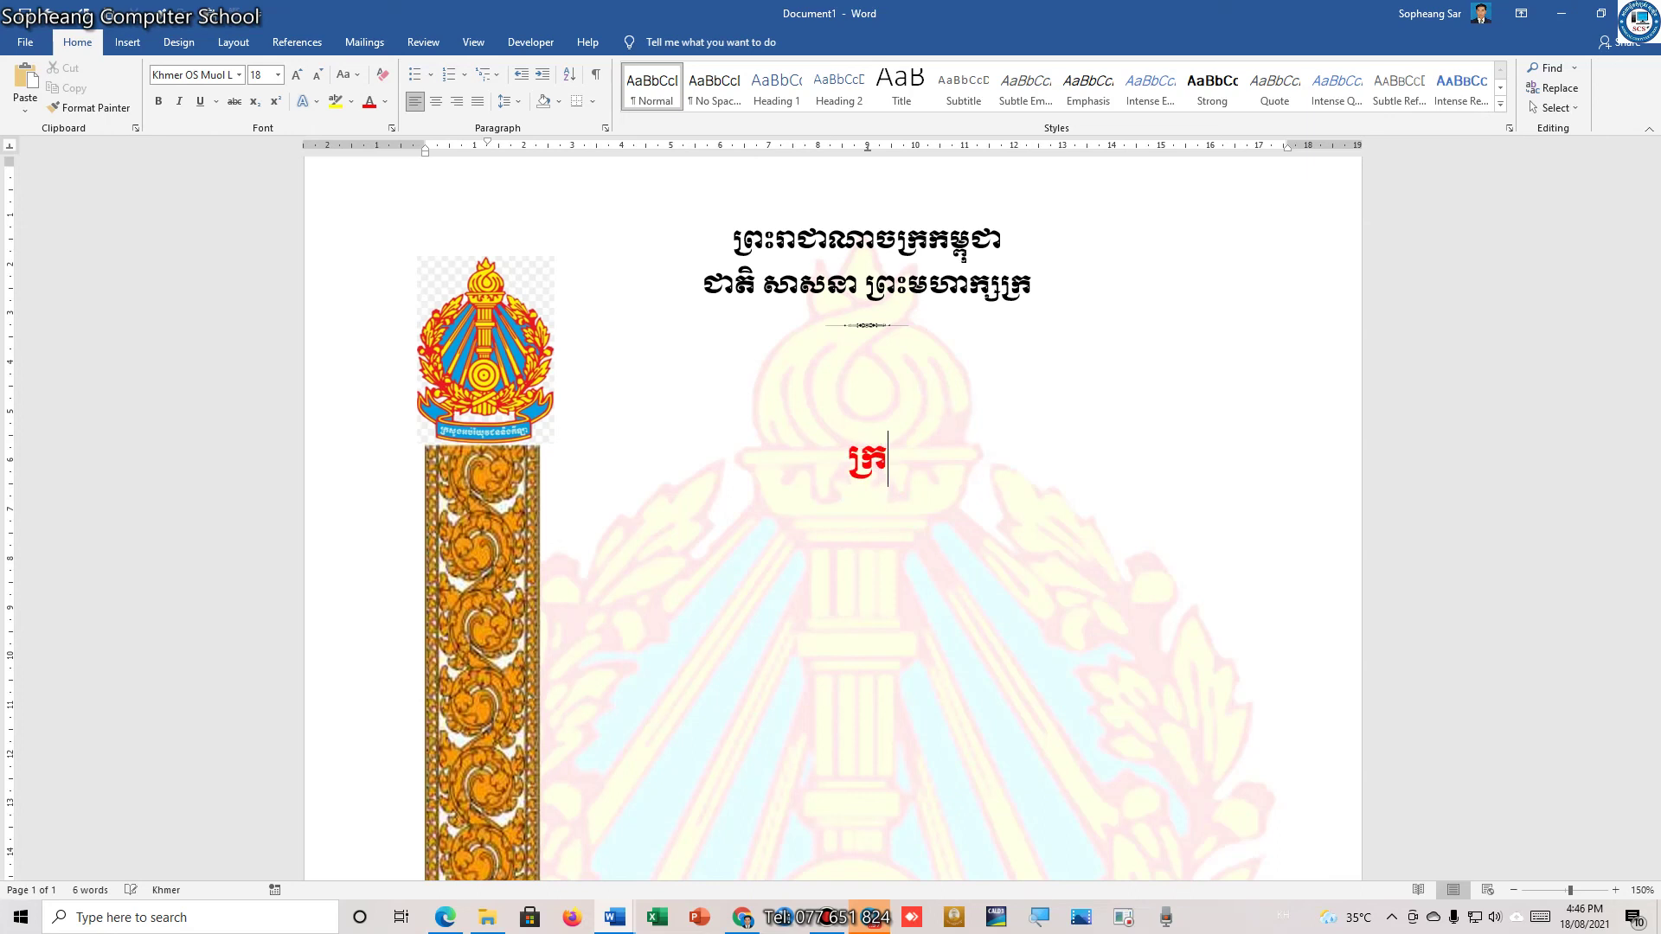
type("សួងអ")
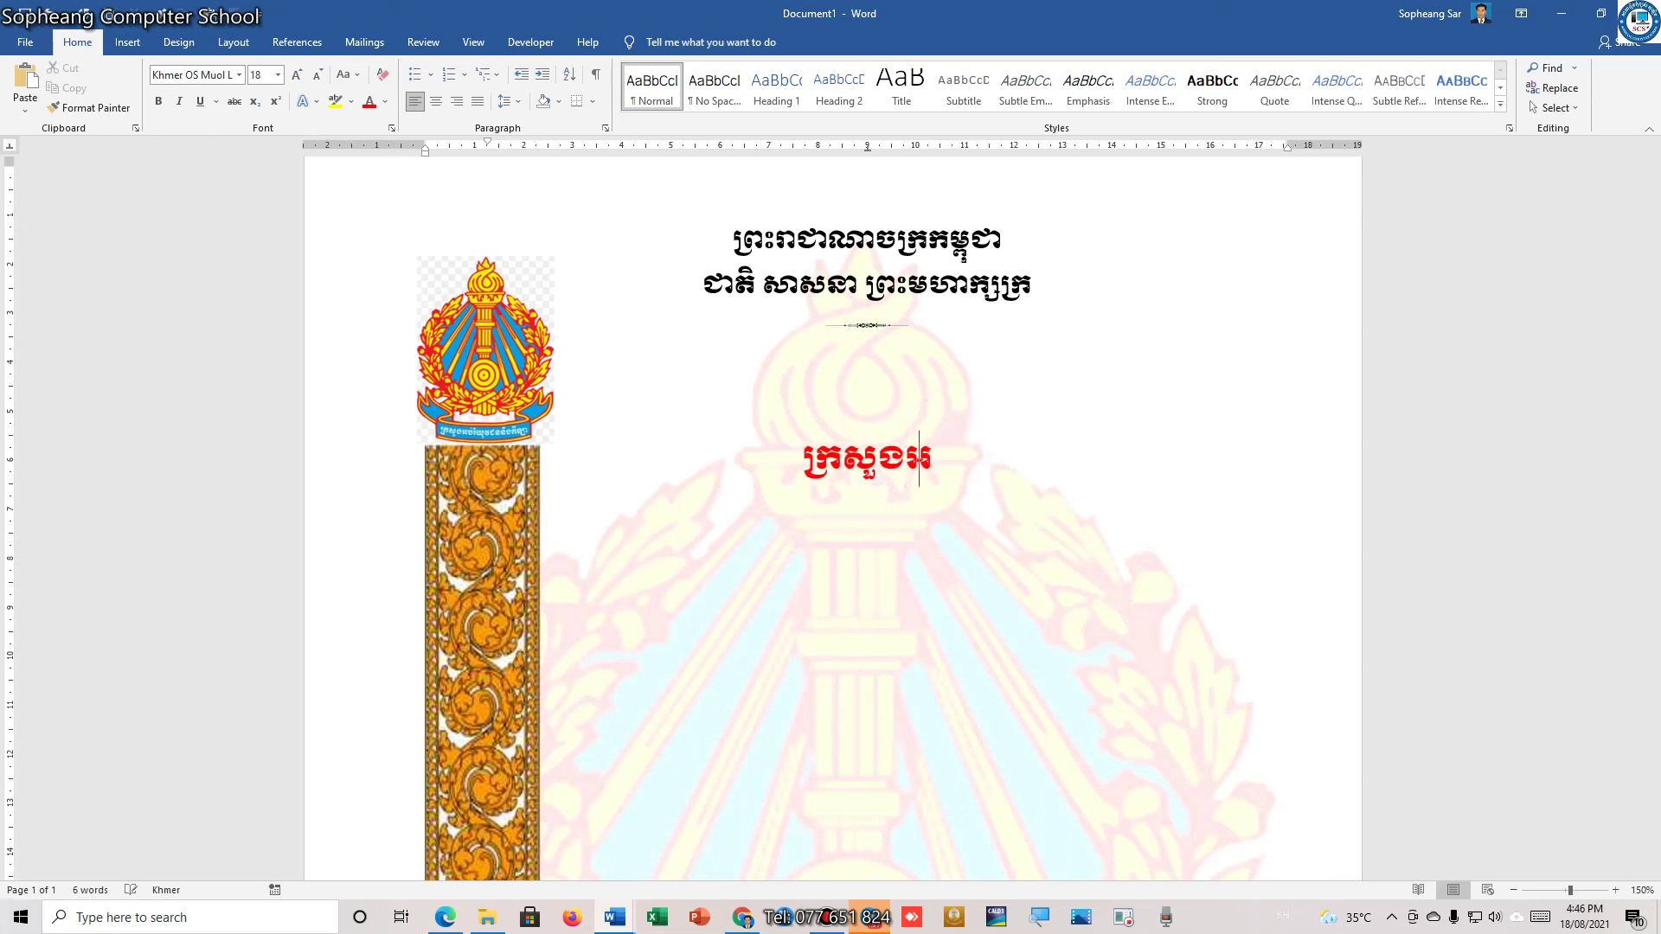
type("ប់")
key("BackSpace")
key("BackSpace")
type("អប់រំ")
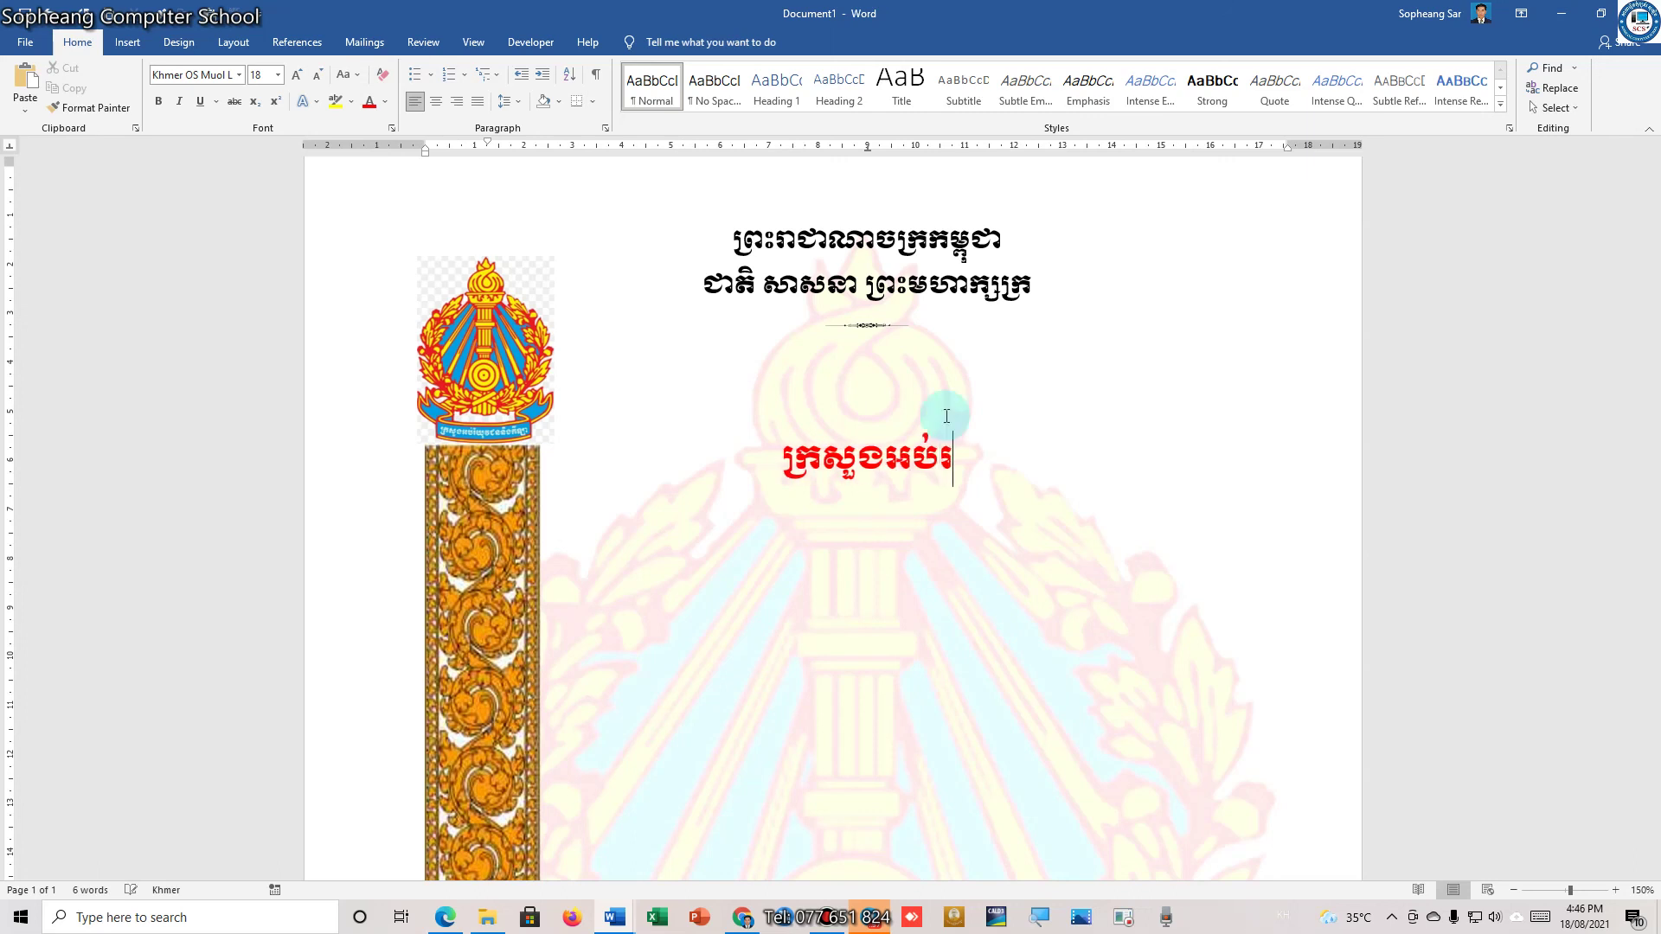
type("យុវ")
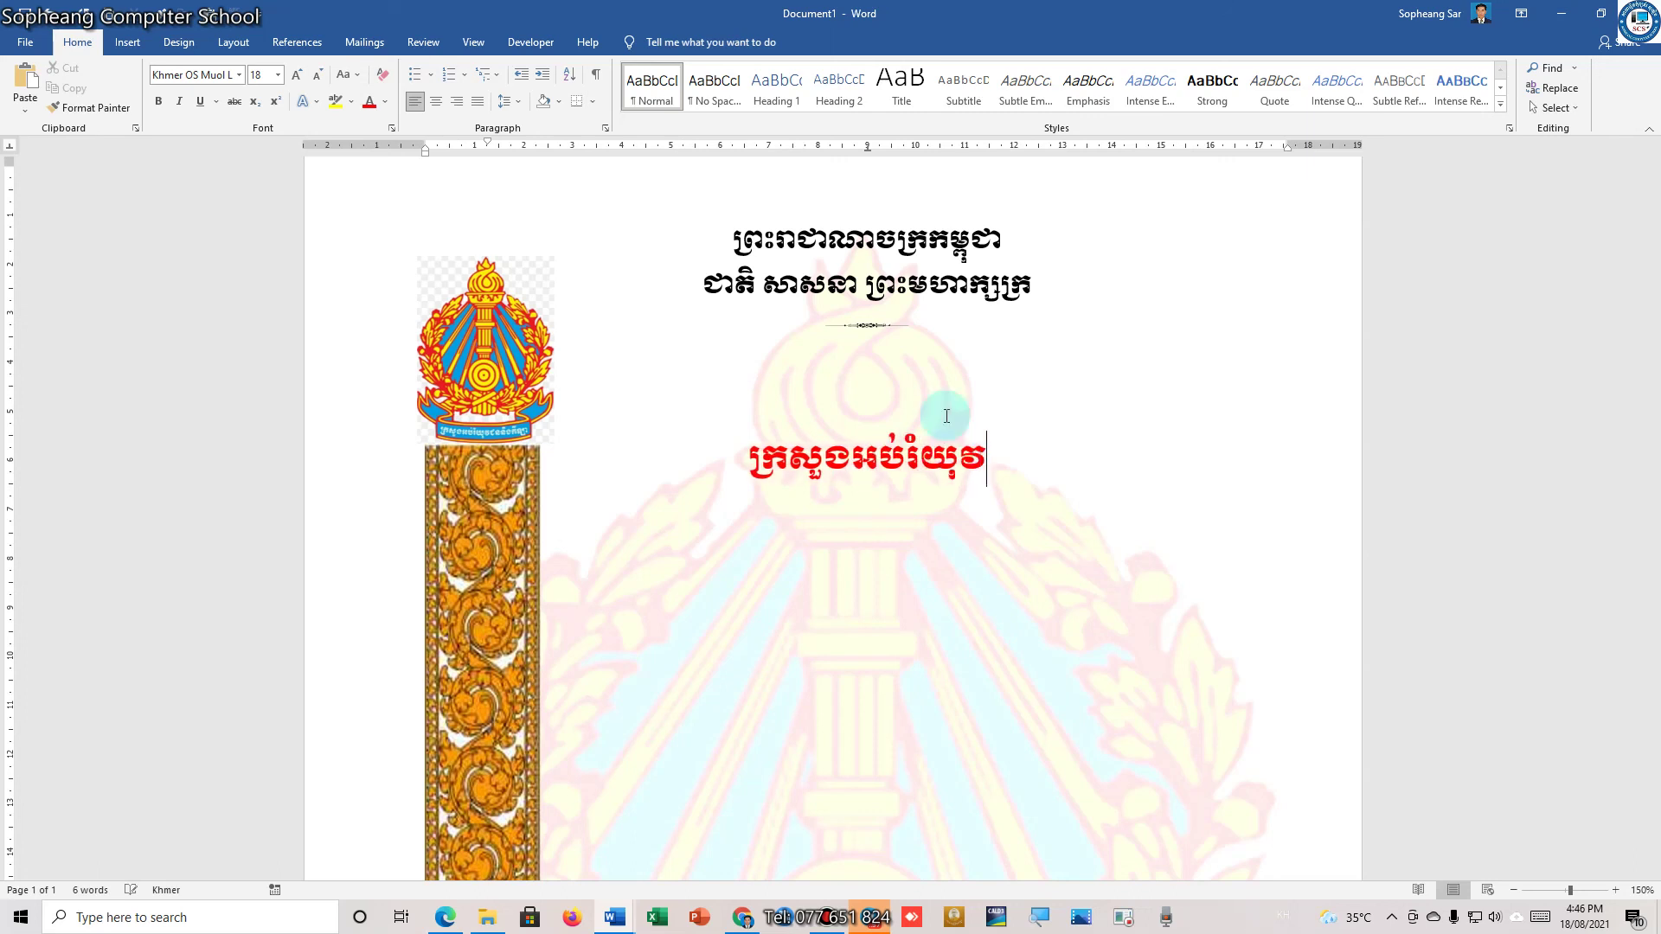
type("ជន និងកីឡា")
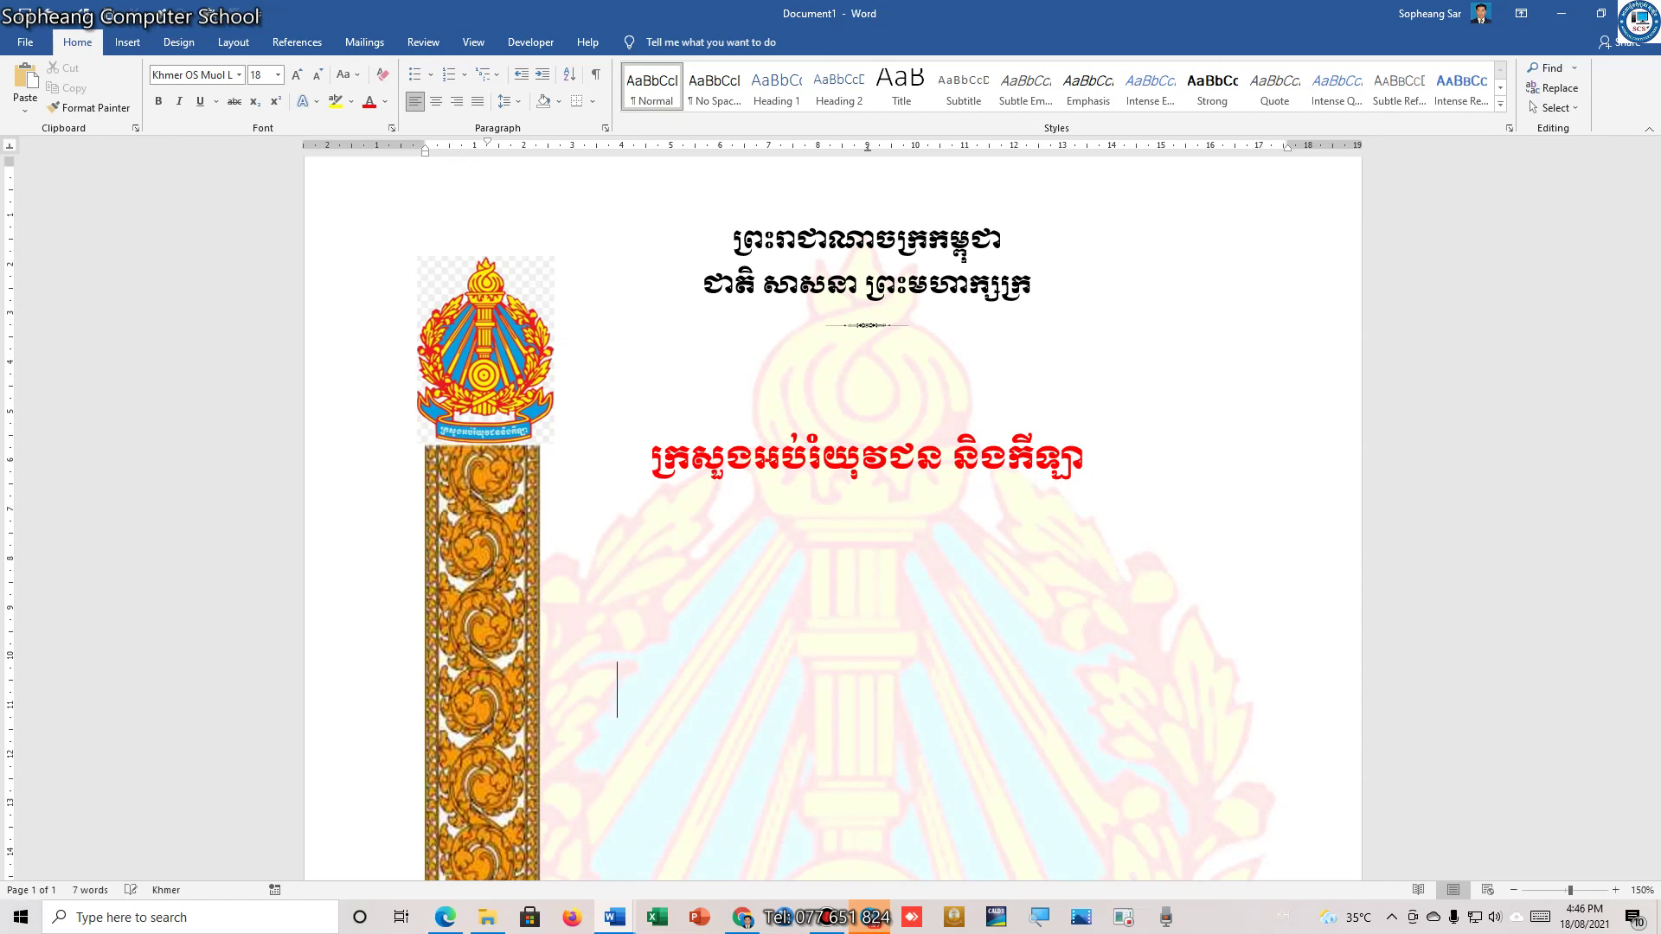
left_click(447, 917)
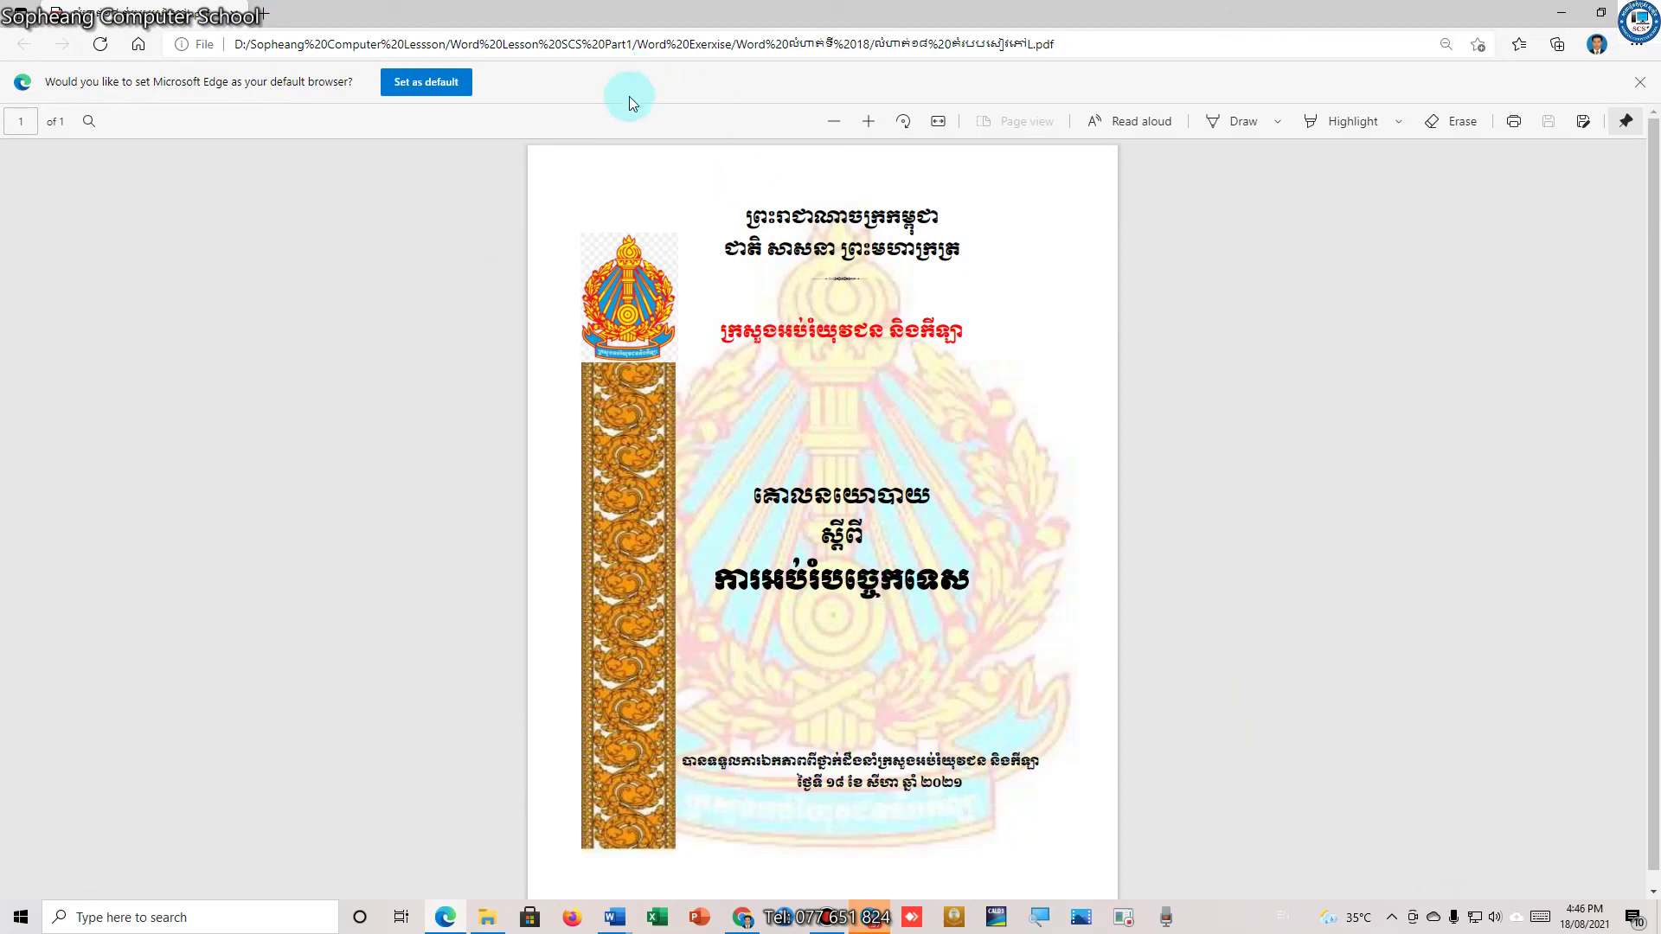
left_click(1561, 12)
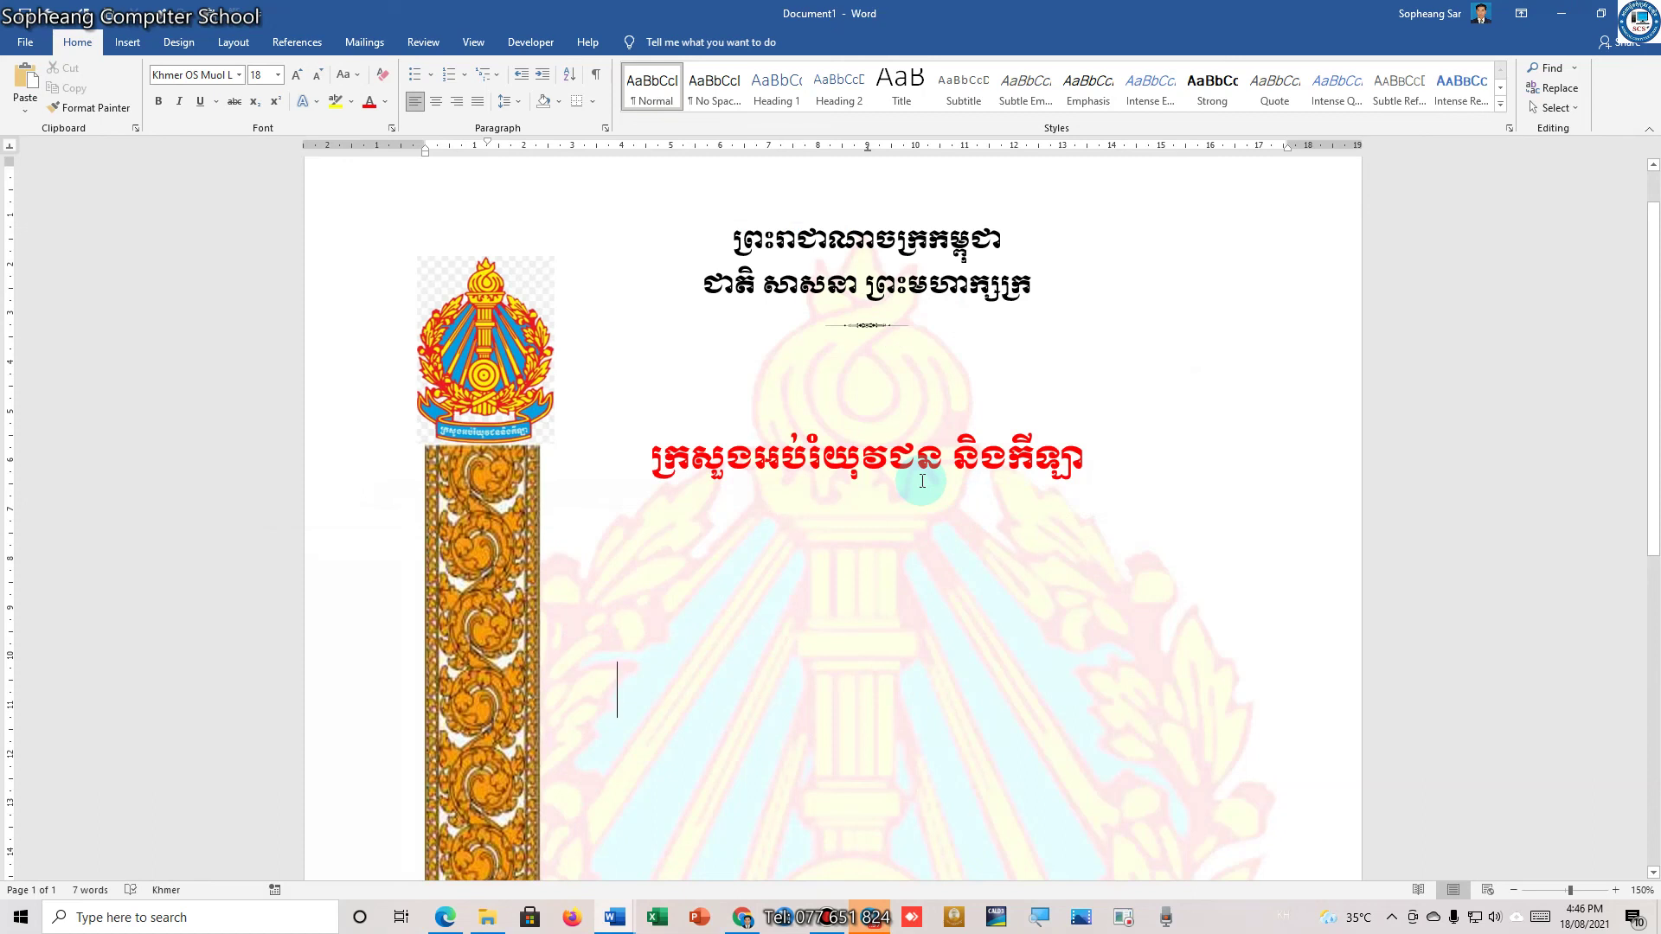
type("ក")
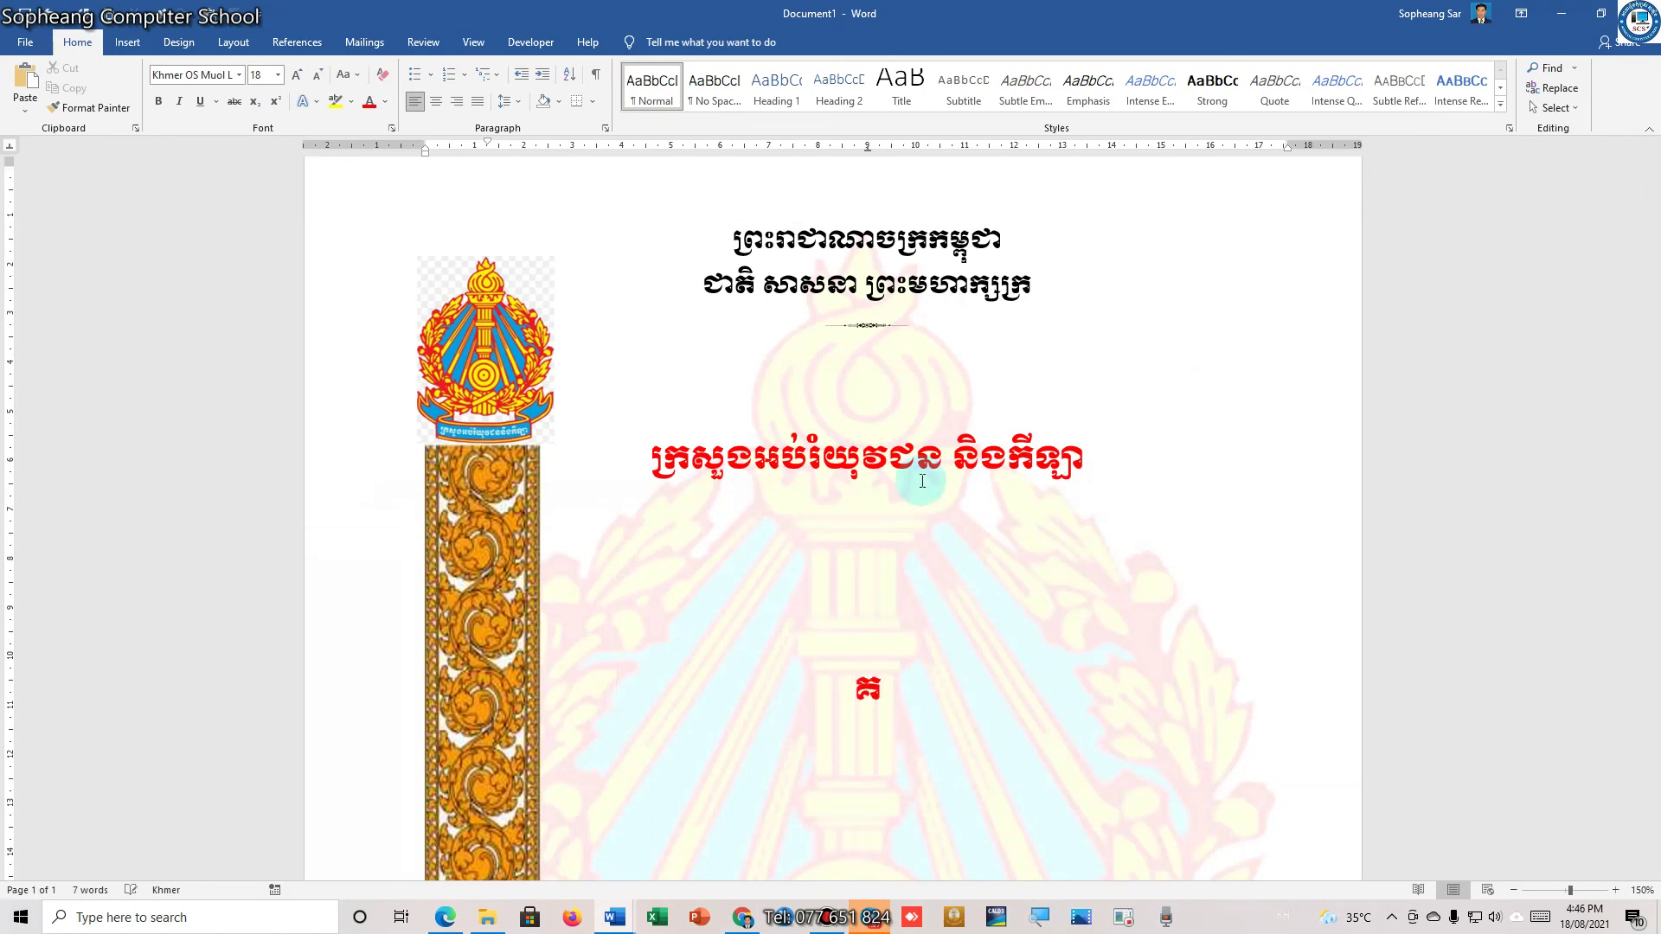
type("ោលនយោបាយ")
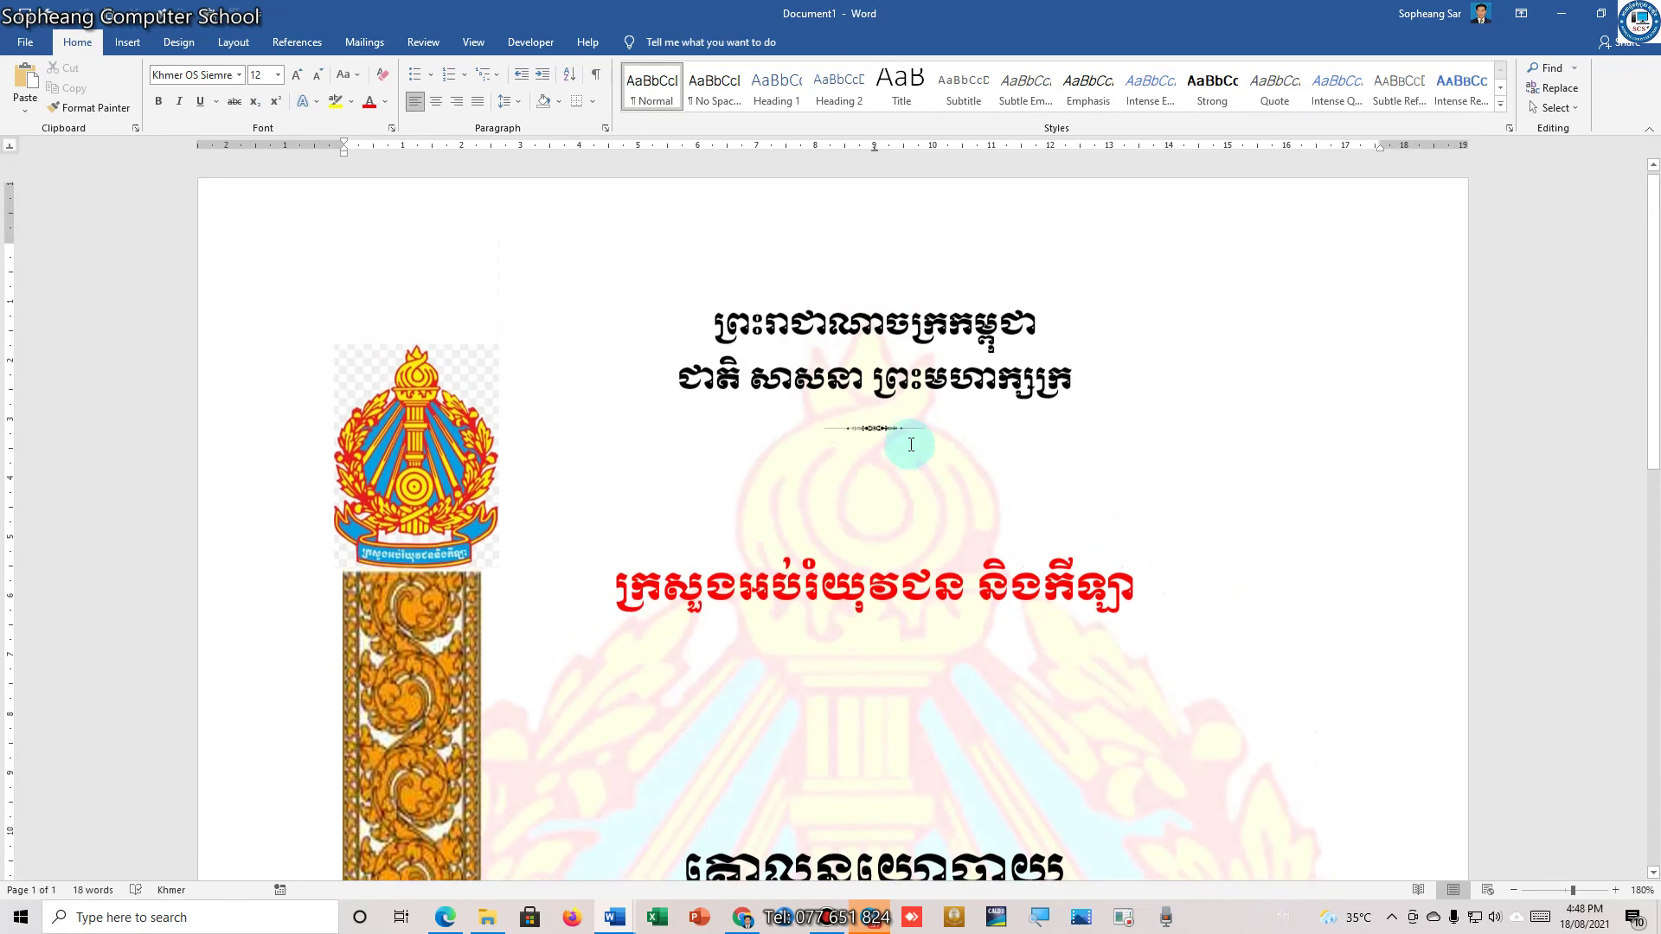
Scroll and zoom out to view more of the cover page
scroll(911, 444, "down", 5)
scroll(911, 445, "down", 3)
scroll(927, 494, "up", 2)
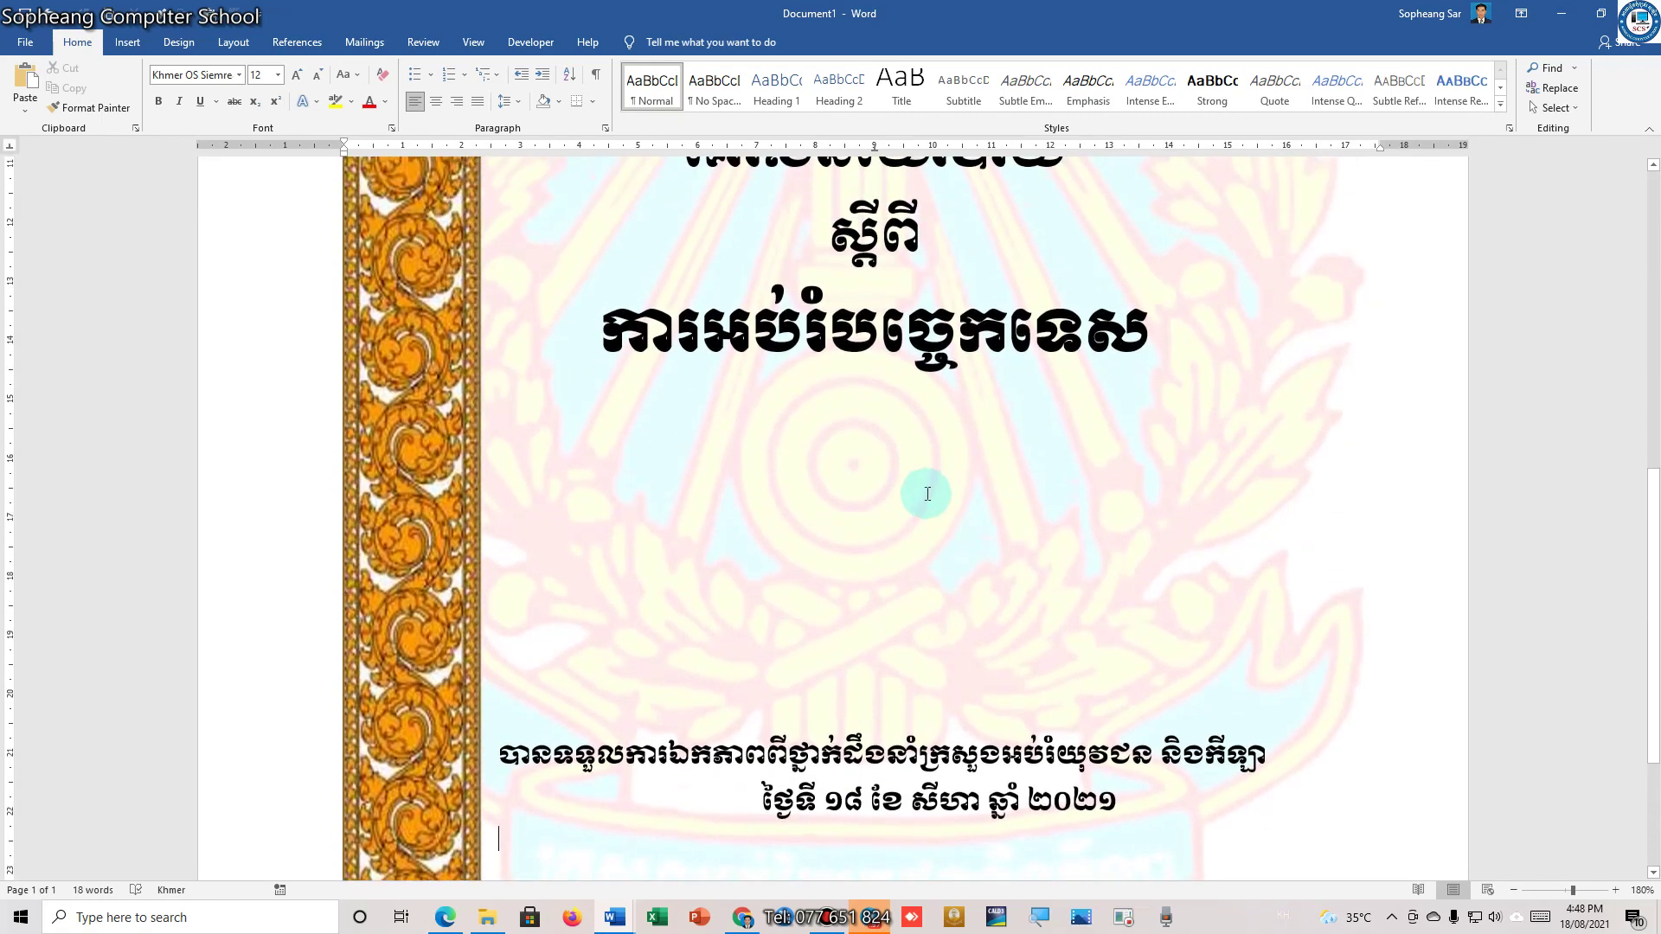
left_click(1513, 892)
left_click(1513, 892)
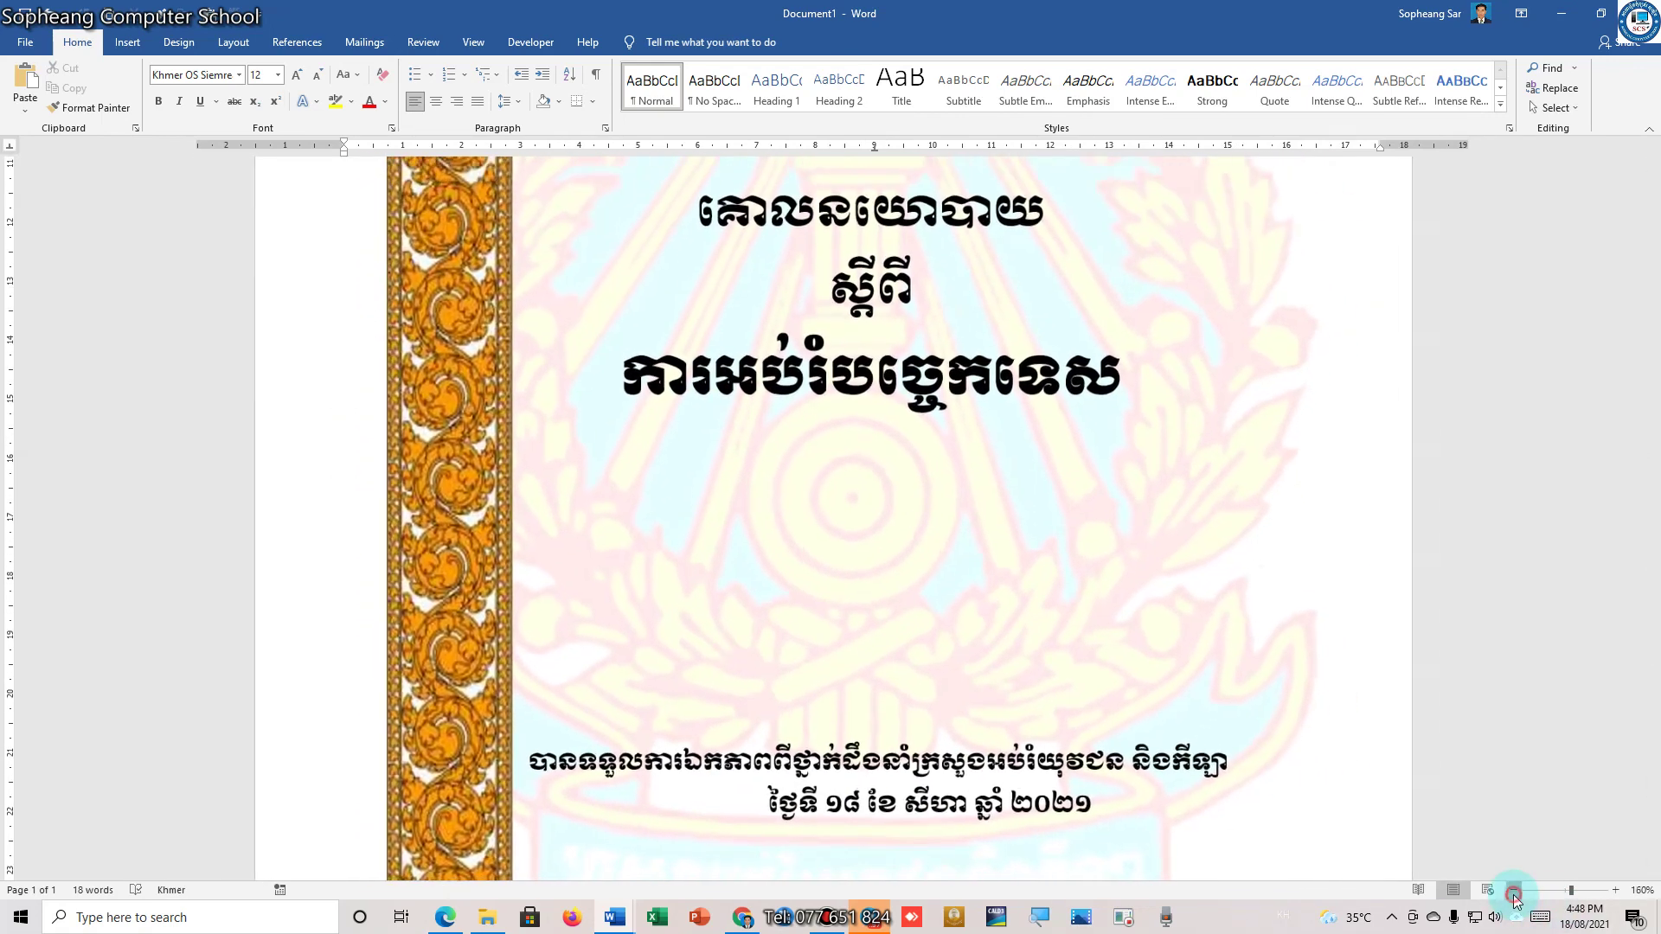
Zoom out to 70% and insert a blank line above the policy title
double_click(1512, 891)
double_click(1512, 891)
double_click(1512, 891)
left_click(1512, 892)
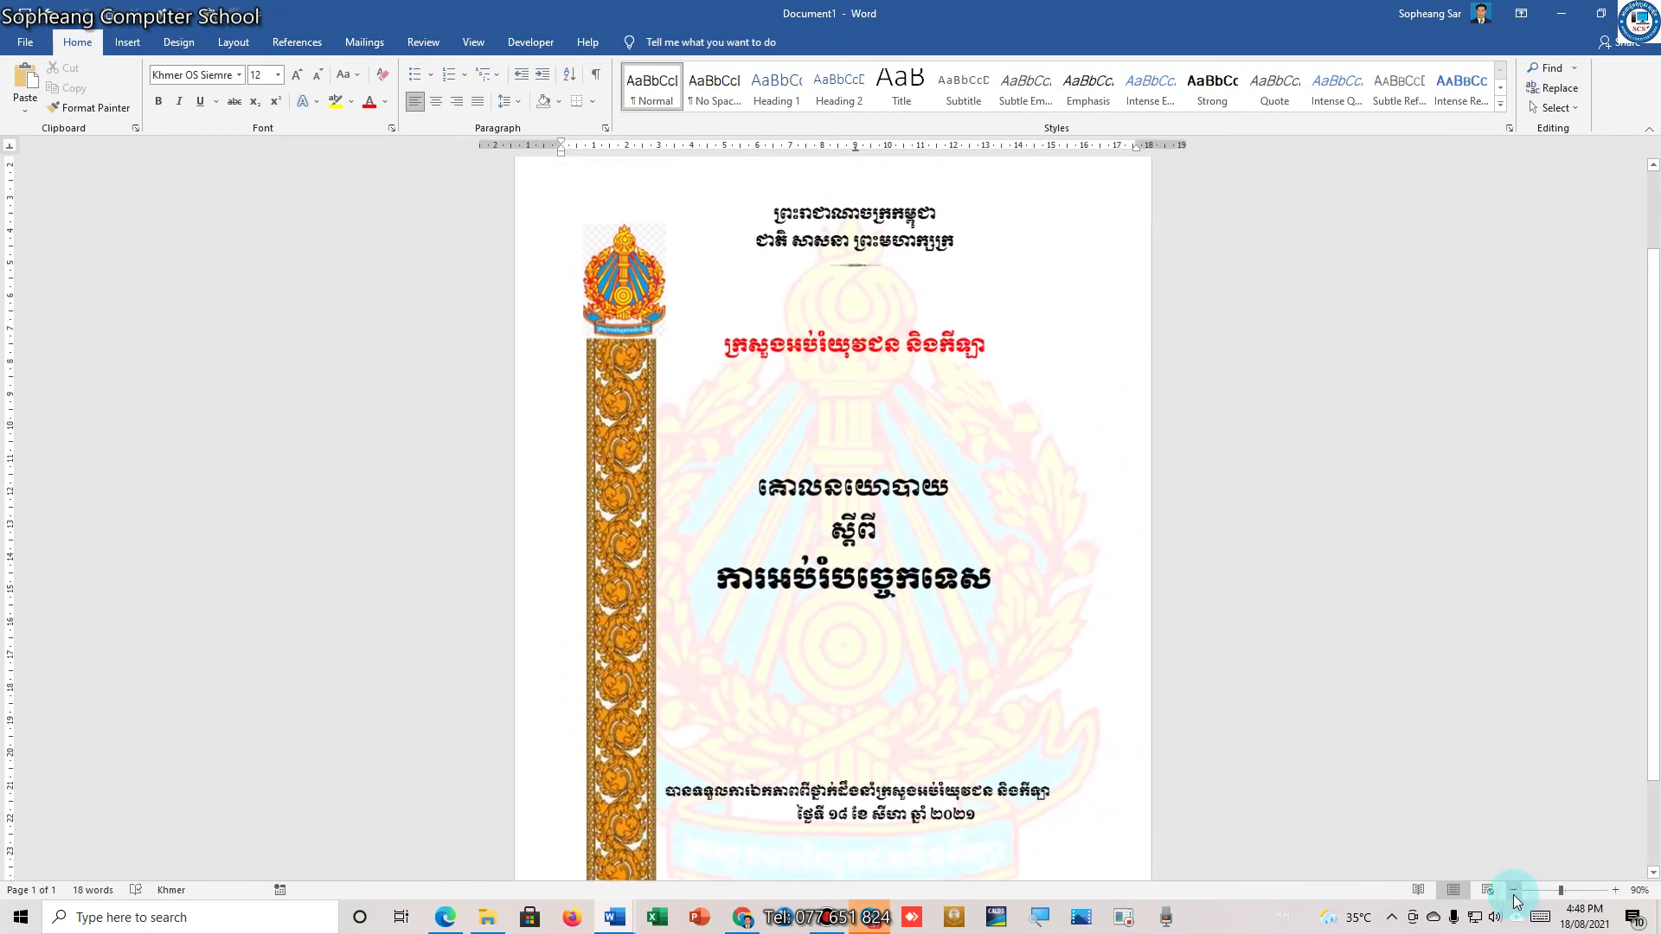
left_click(1513, 898)
left_click(1513, 897)
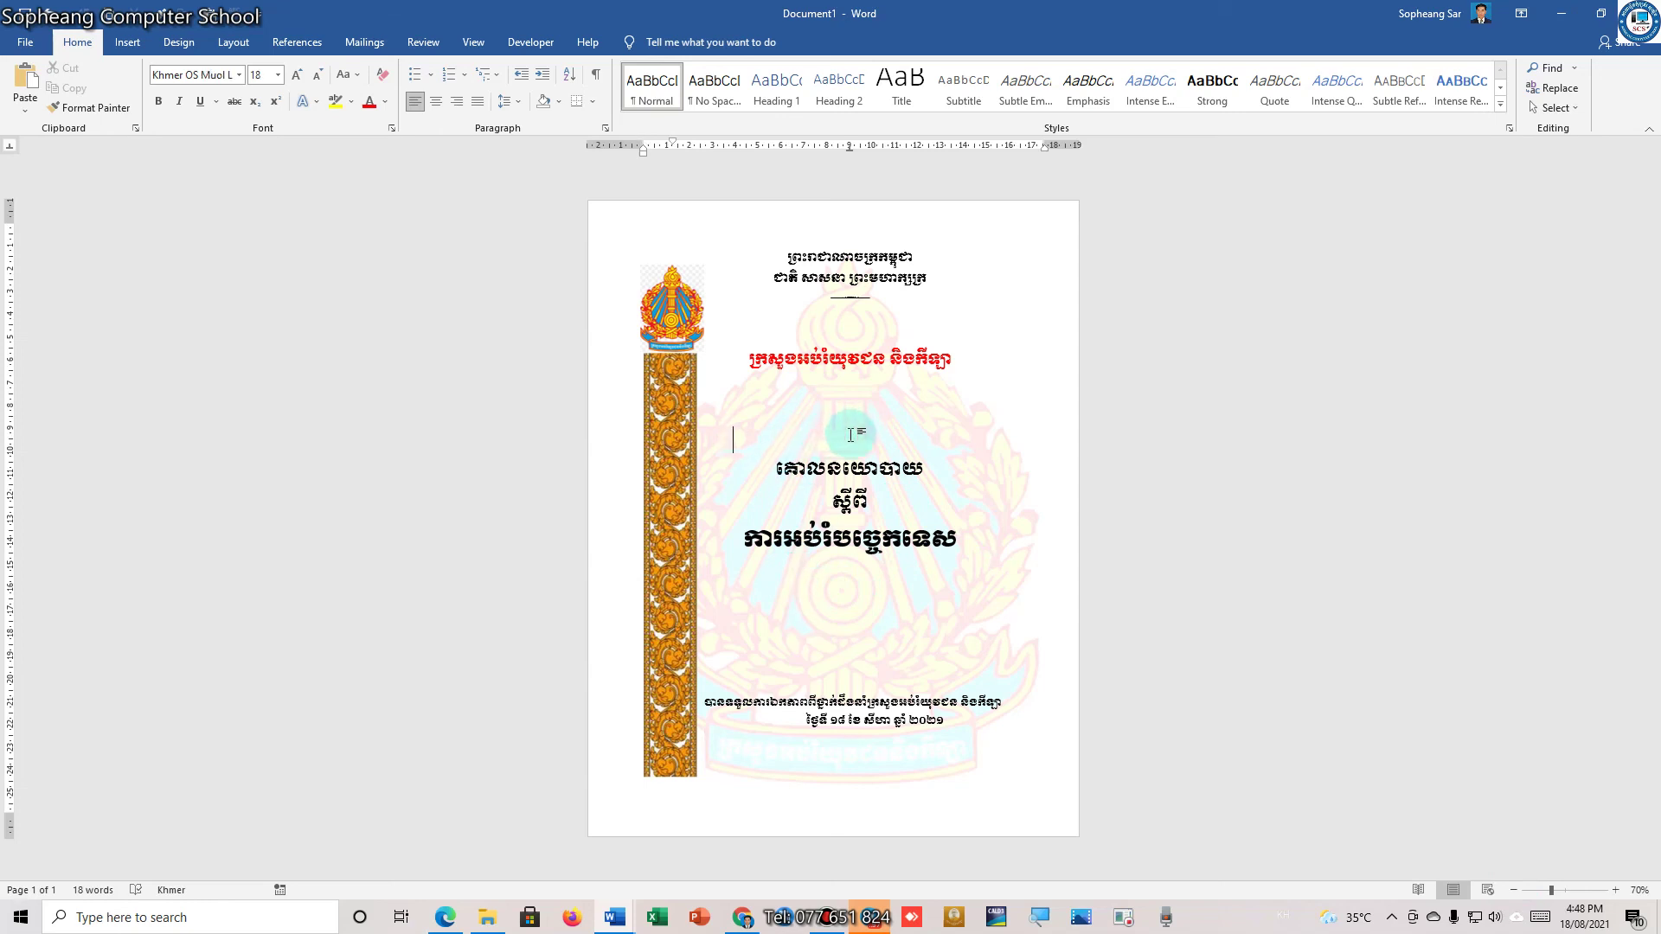
key("Return")
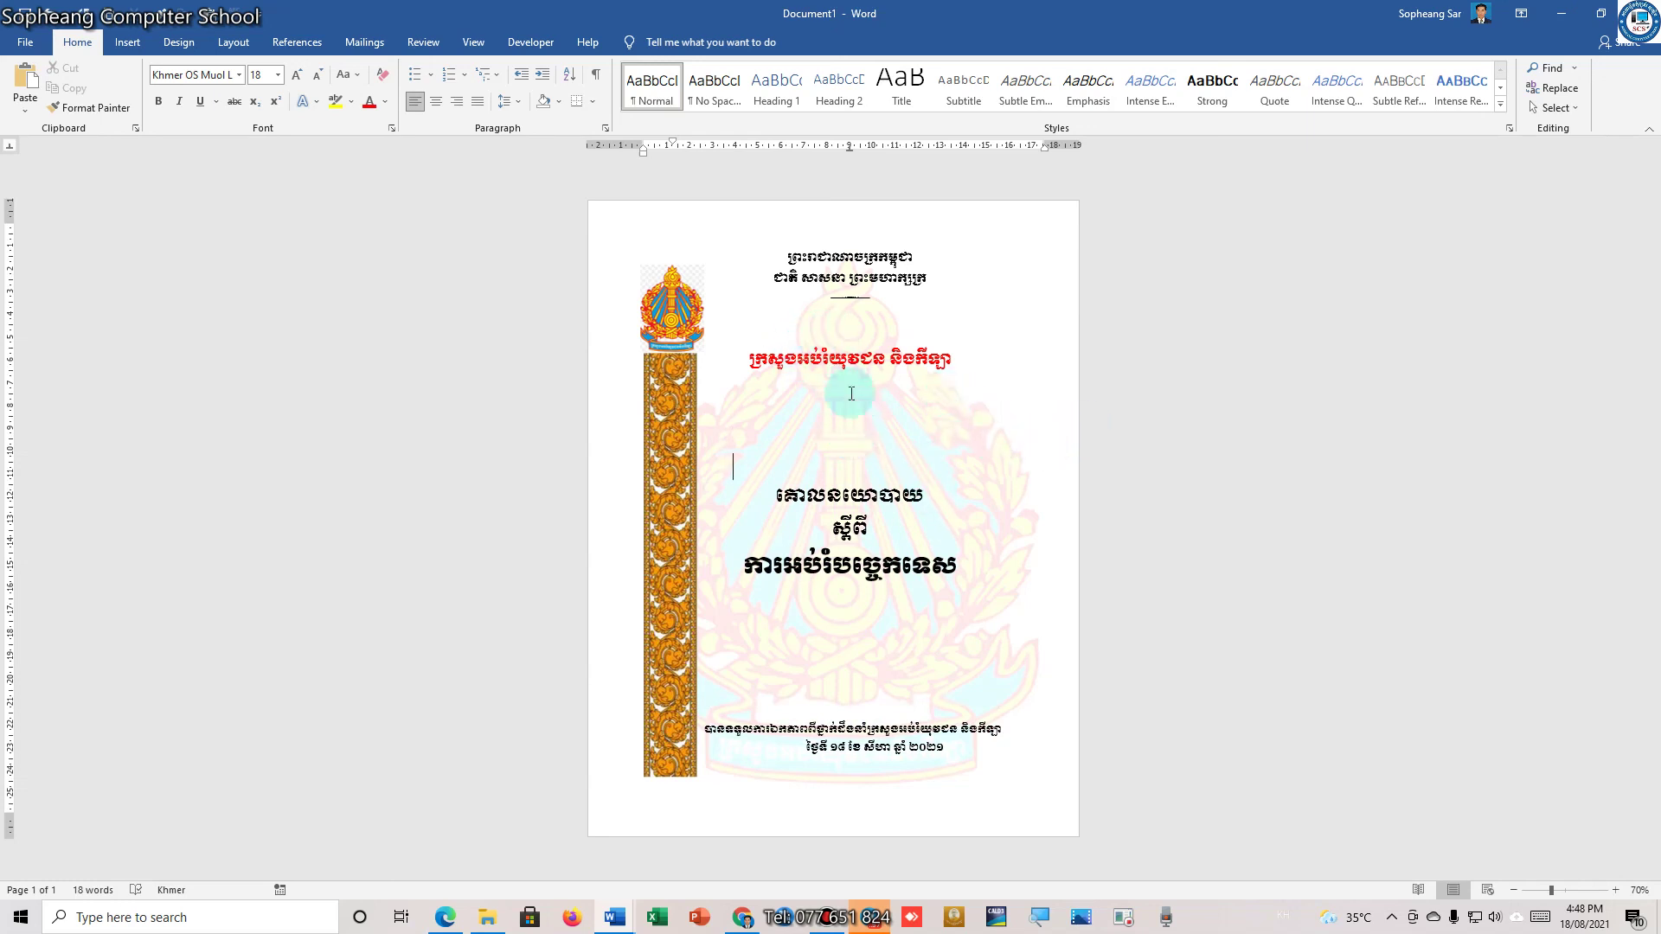
left_click(1038, 508)
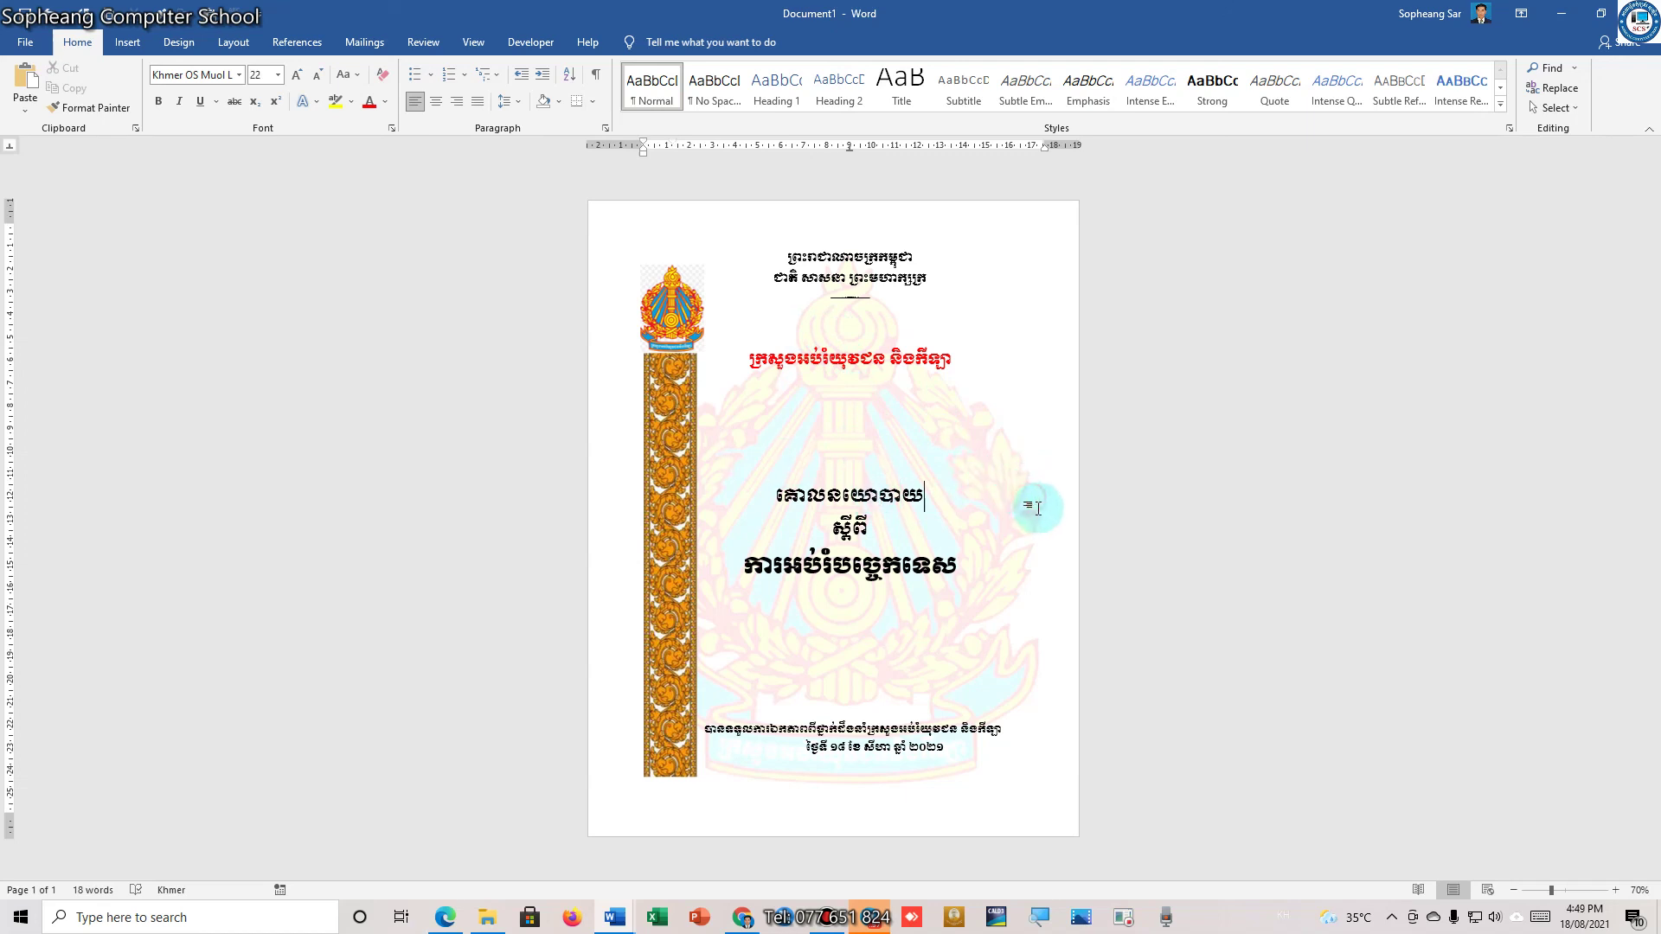